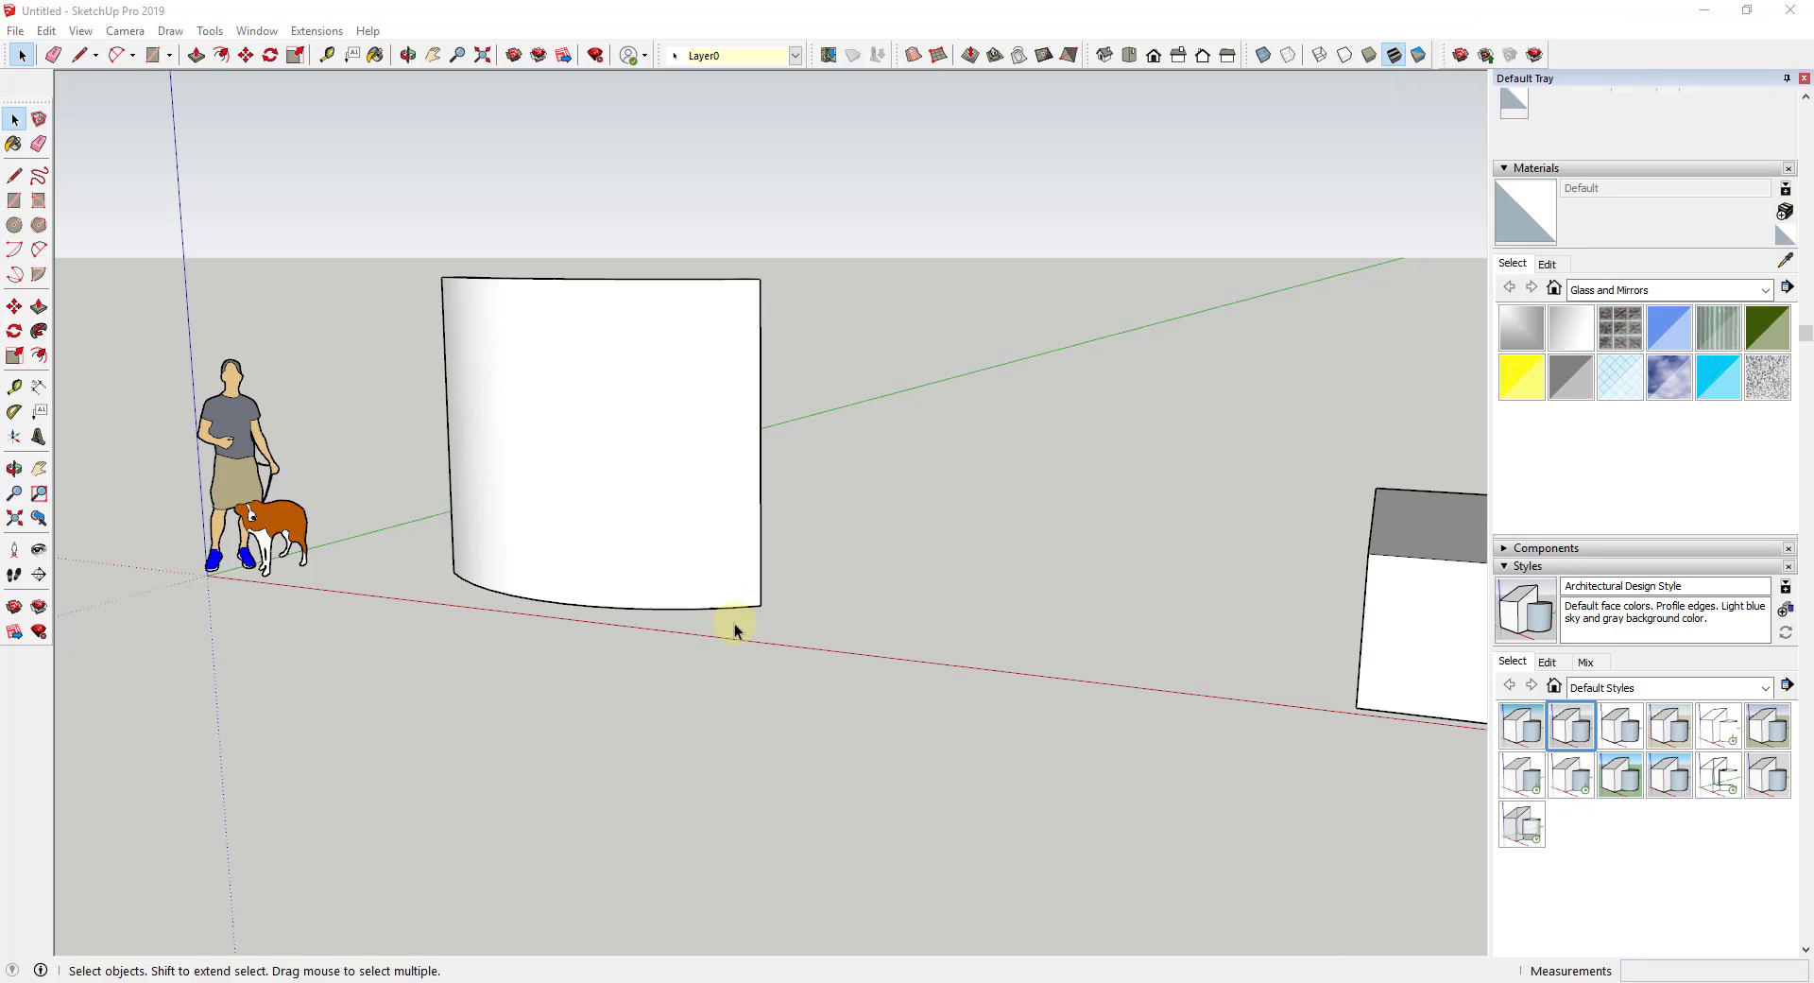
Move the whole curved wall away from the human figure along the red axis, clearing space beside the figure
{"action": "middle_click_drag", "start_coordinate": [652, 485], "coordinate": [811, 539]}
{"action": "scroll", "coordinate": [699, 482], "scroll_direction": "up", "scroll_amount": 2}
{"action": "scroll", "coordinate": [615, 427], "scroll_direction": "down", "scroll_amount": 3}
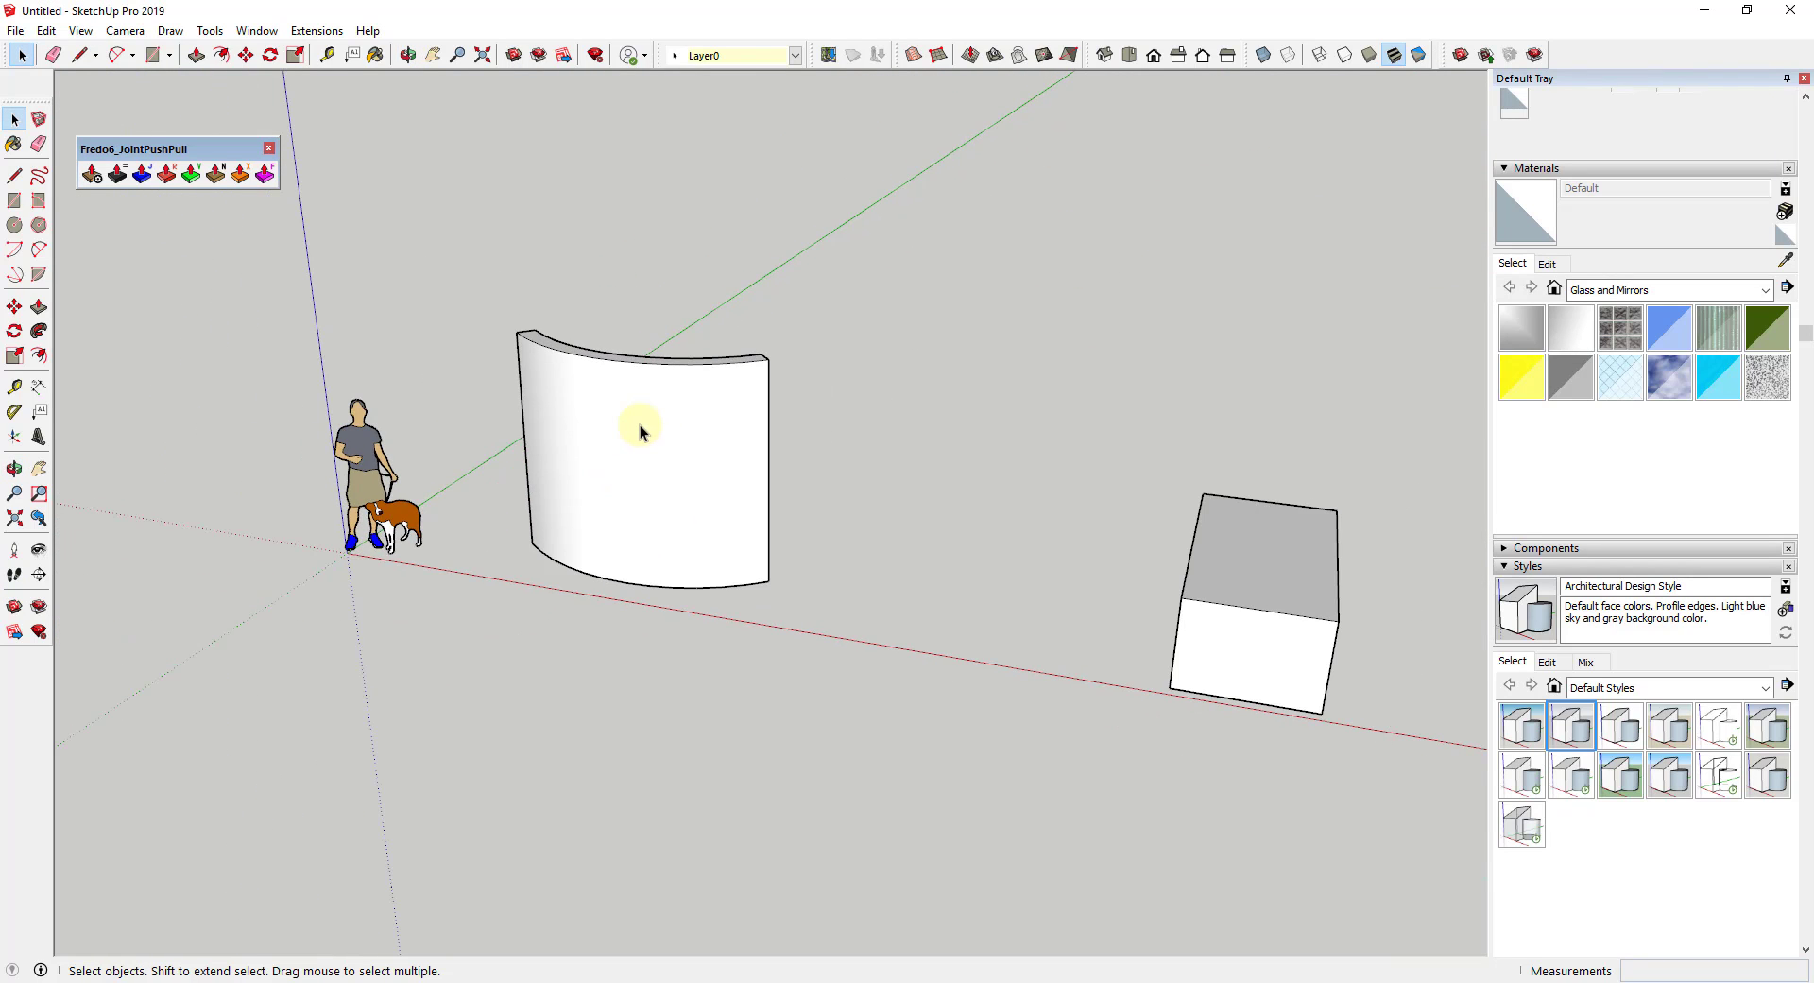
{"action": "triple_click", "coordinate": [639, 431]}
{"action": "key", "text": "m"}
{"action": "left_click", "coordinate": [666, 437]}
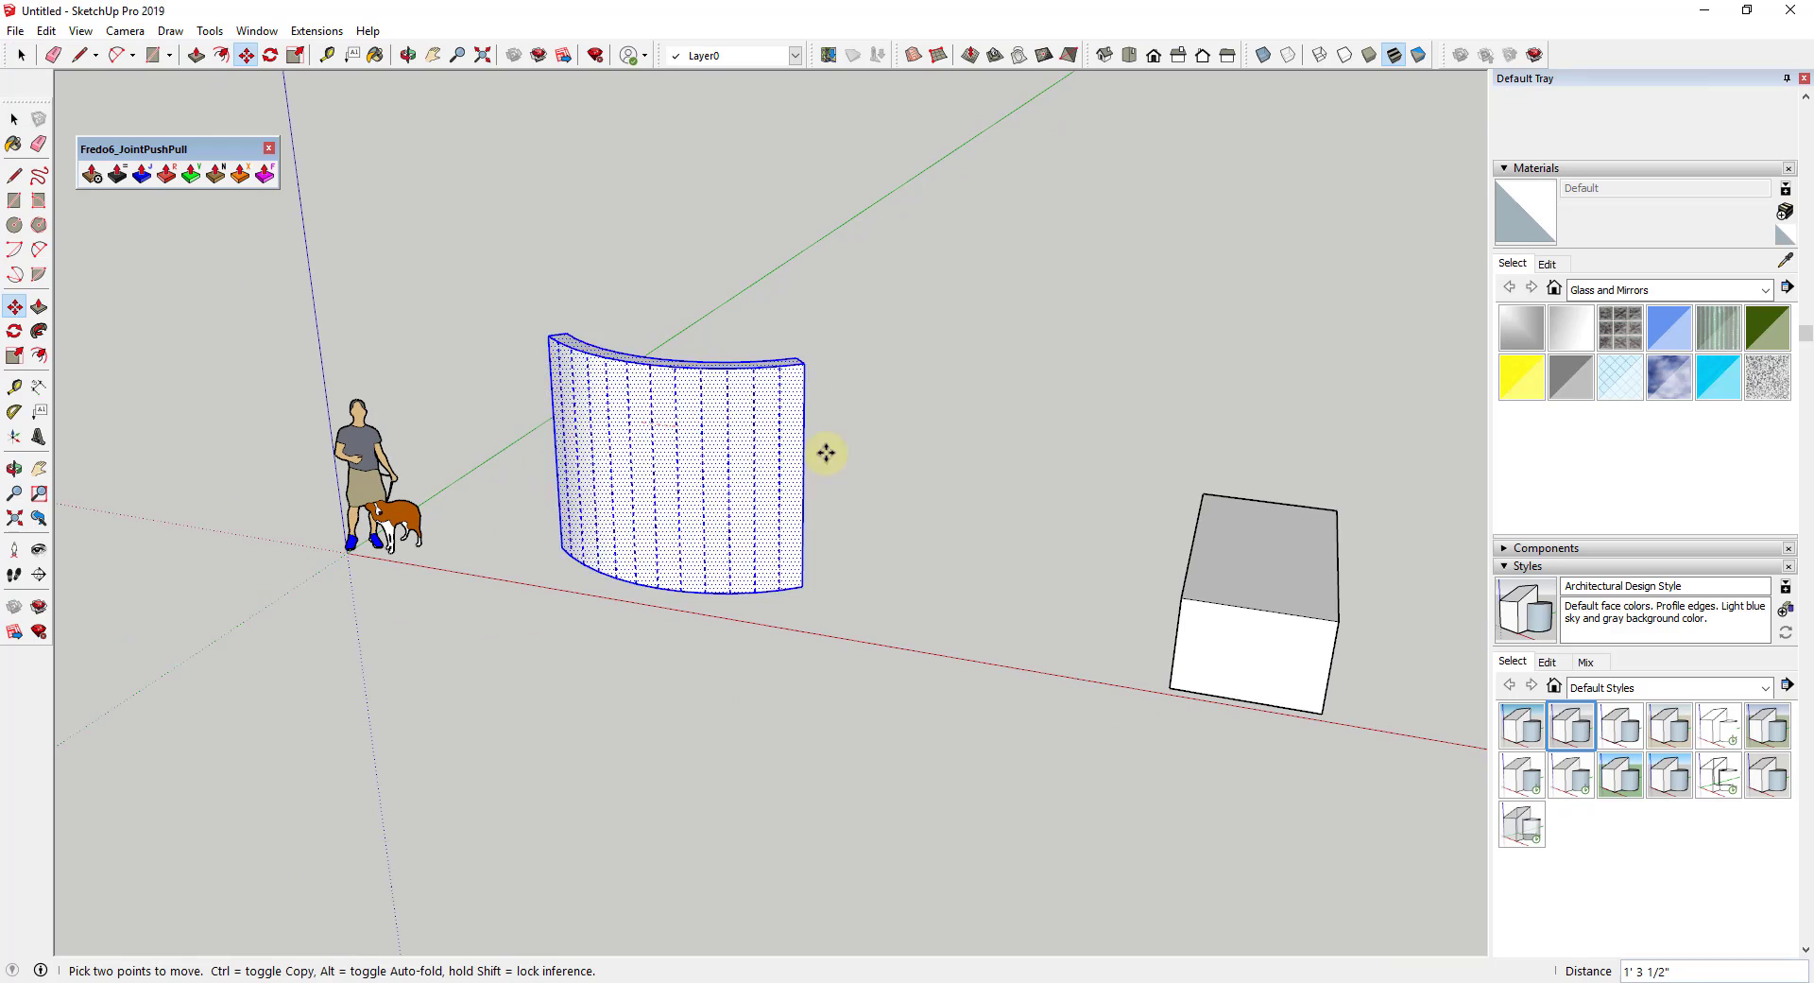
{"action": "left_click", "coordinate": [923, 464]}
{"action": "key", "text": "space"}
Draw a rectangle on the ground between the figure and the curved wall and Push/Pull it up into a box
{"action": "key", "text": "r"}
{"action": "left_click", "coordinate": [485, 560]}
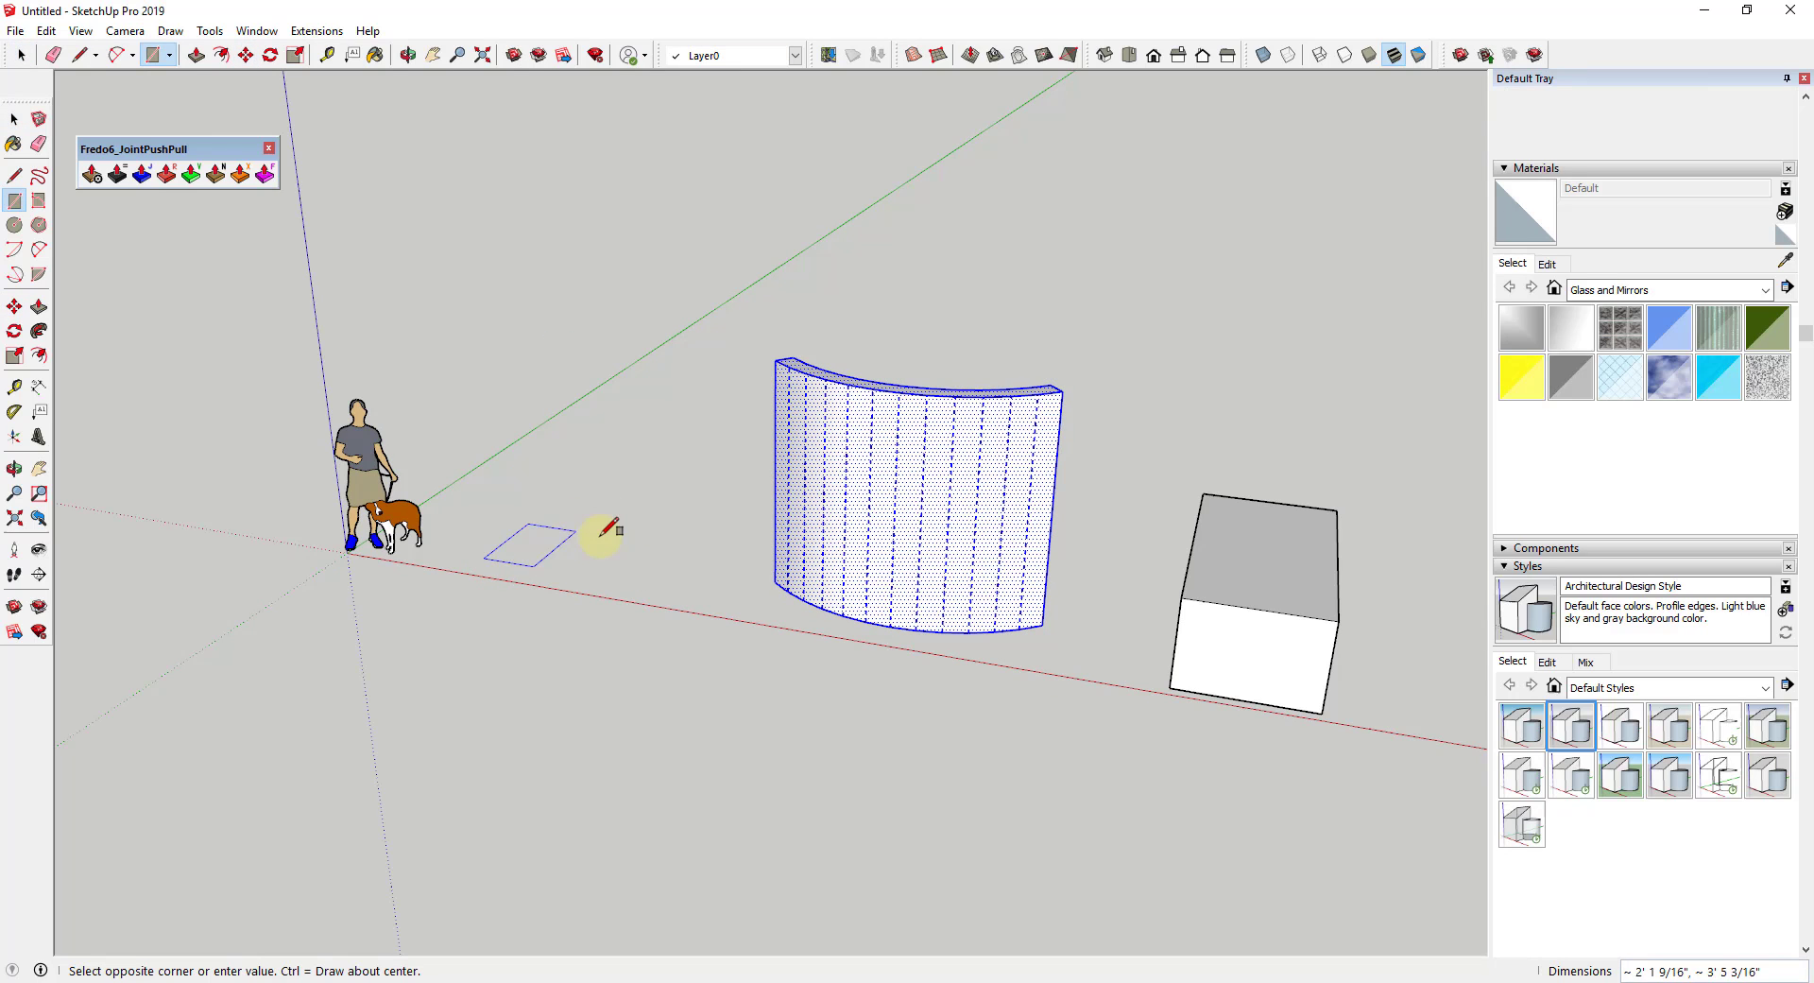
{"action": "left_click", "coordinate": [645, 520]}
{"action": "key", "text": "space"}
{"action": "key", "text": "p"}
{"action": "mouse_move", "coordinate": [563, 537]}
{"action": "left_mouse_down"}
{"action": "mouse_move", "coordinate": [562, 451]}
{"action": "mouse_move", "coordinate": [519, 405]}
{"action": "mouse_move", "coordinate": [511, 594]}
{"action": "mouse_move", "coordinate": [579, 529]}
{"action": "mouse_move", "coordinate": [723, 515]}
{"action": "left_mouse_up"}
{"action": "scroll", "coordinate": [498, 499], "scroll_direction": "up", "scroll_amount": 2}
{"action": "left_click_drag", "start_coordinate": [611, 507], "coordinate": [573, 549]}
{"action": "key", "text": "space"}
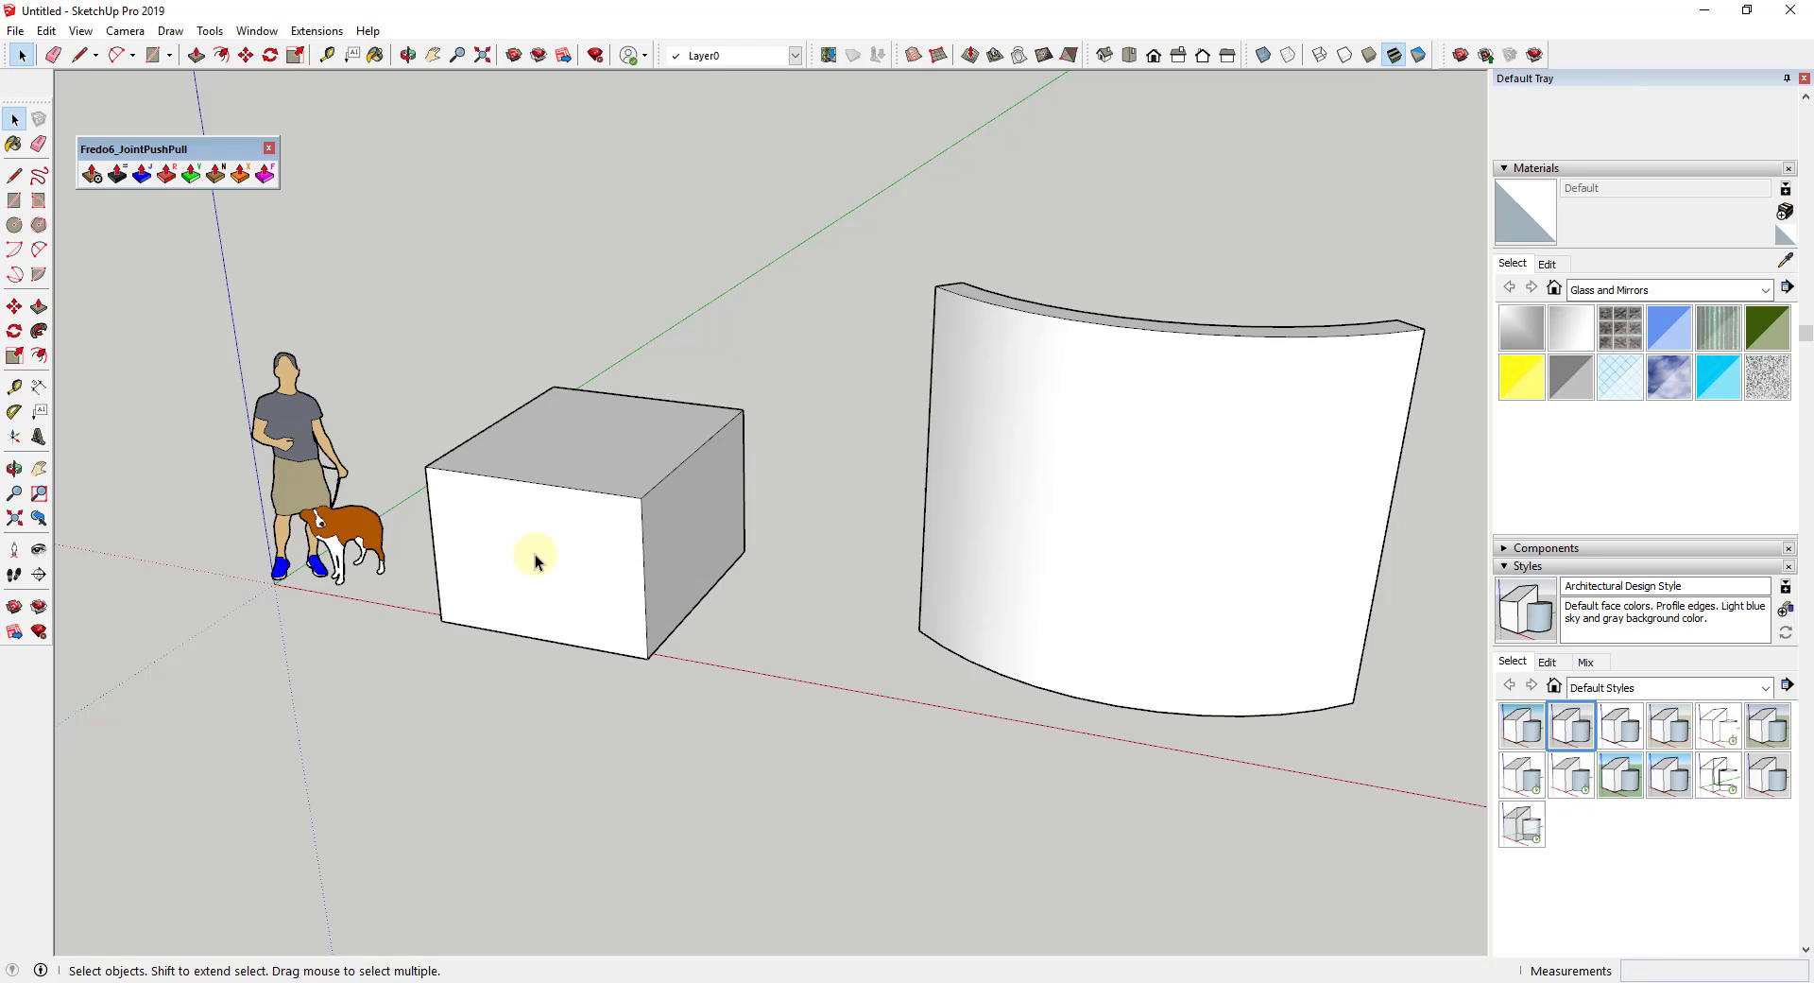
Try the standard Push/Pull tool on the front surface of the curved wall
{"action": "scroll", "coordinate": [605, 529], "scroll_direction": "down", "scroll_amount": 3}
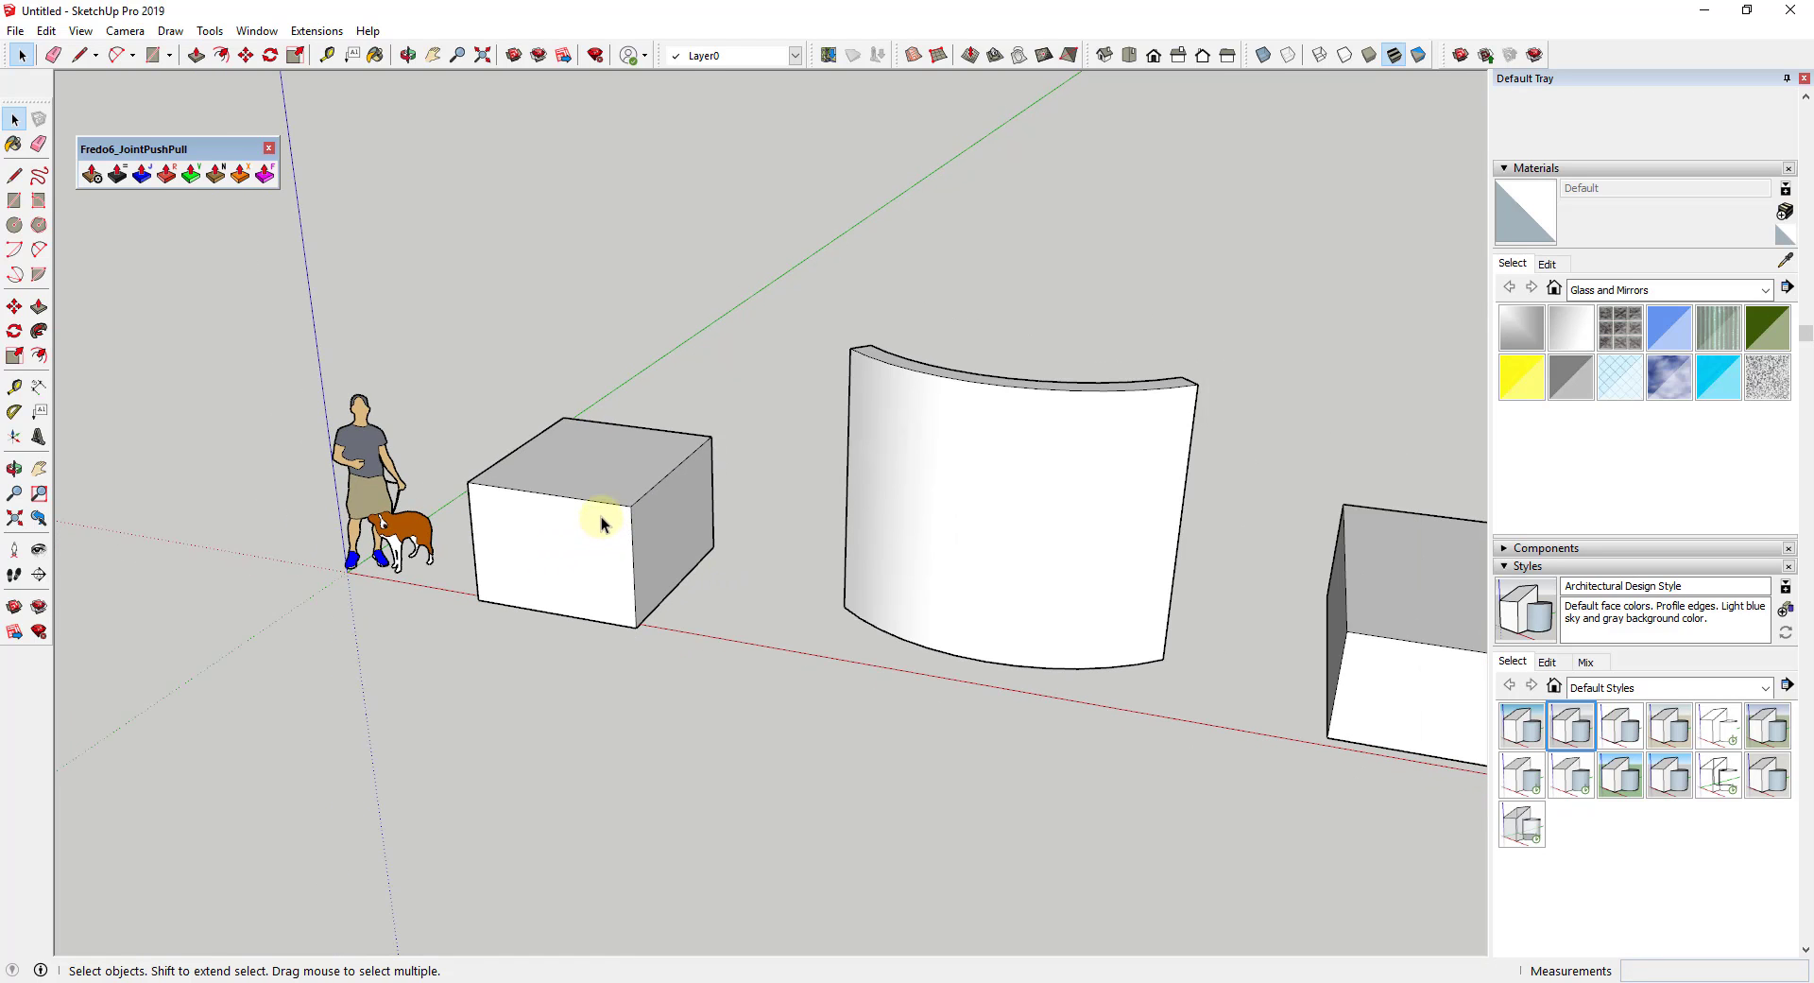
{"action": "middle_click_drag", "start_coordinate": [601, 521], "coordinate": [582, 433]}
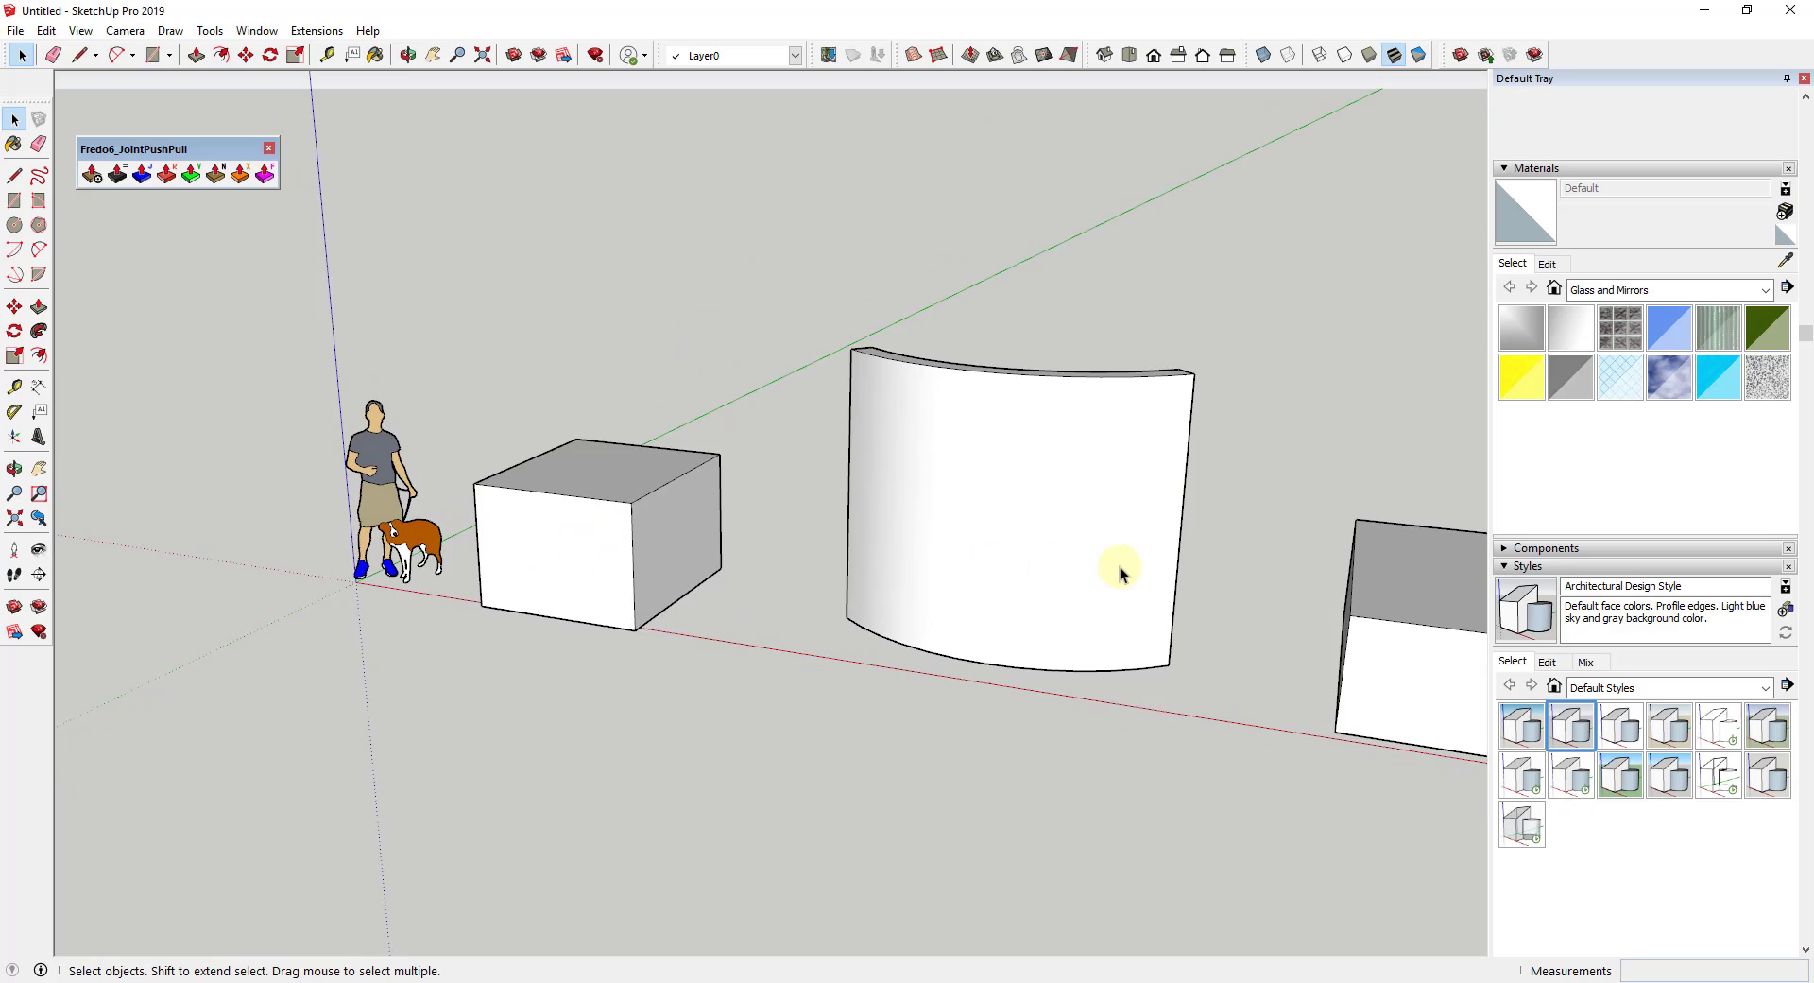
{"action": "scroll", "coordinate": [1134, 558], "scroll_direction": "up", "scroll_amount": 2}
{"action": "middle_click_drag", "start_coordinate": [1187, 519], "coordinate": [888, 576]}
{"action": "key", "text": "p"}
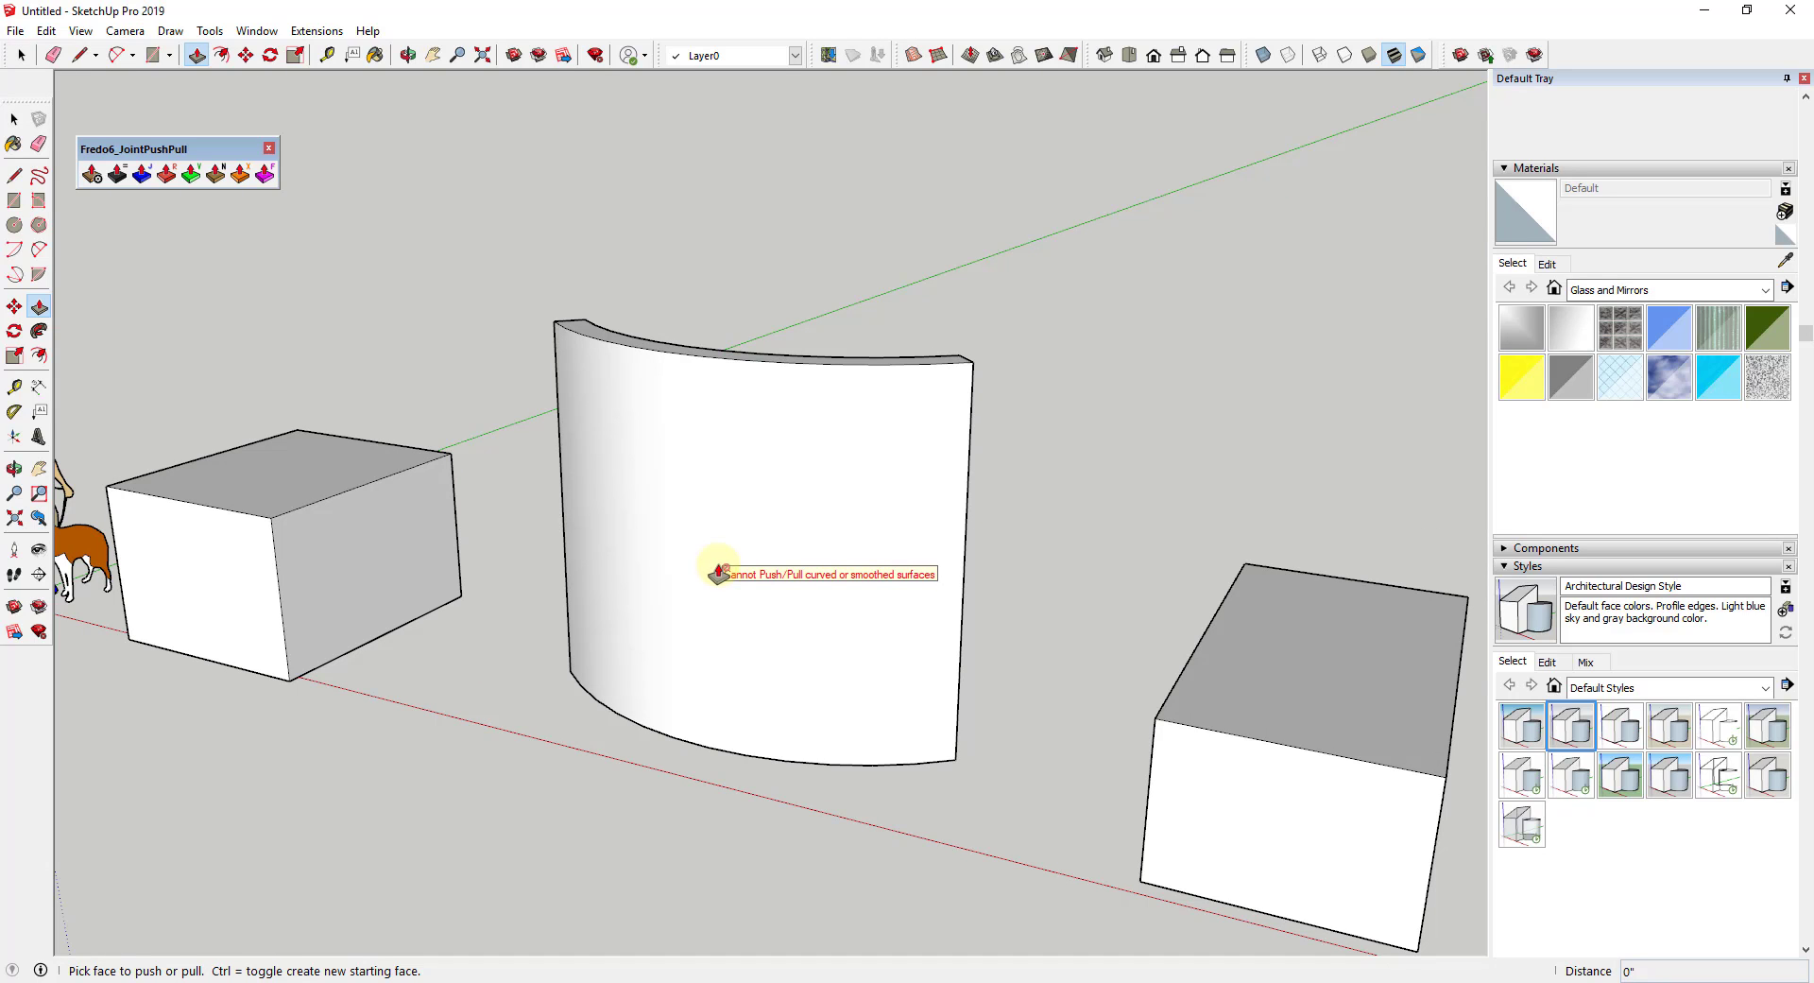
{"action": "scroll", "coordinate": [959, 536], "scroll_direction": "down", "scroll_amount": 5}
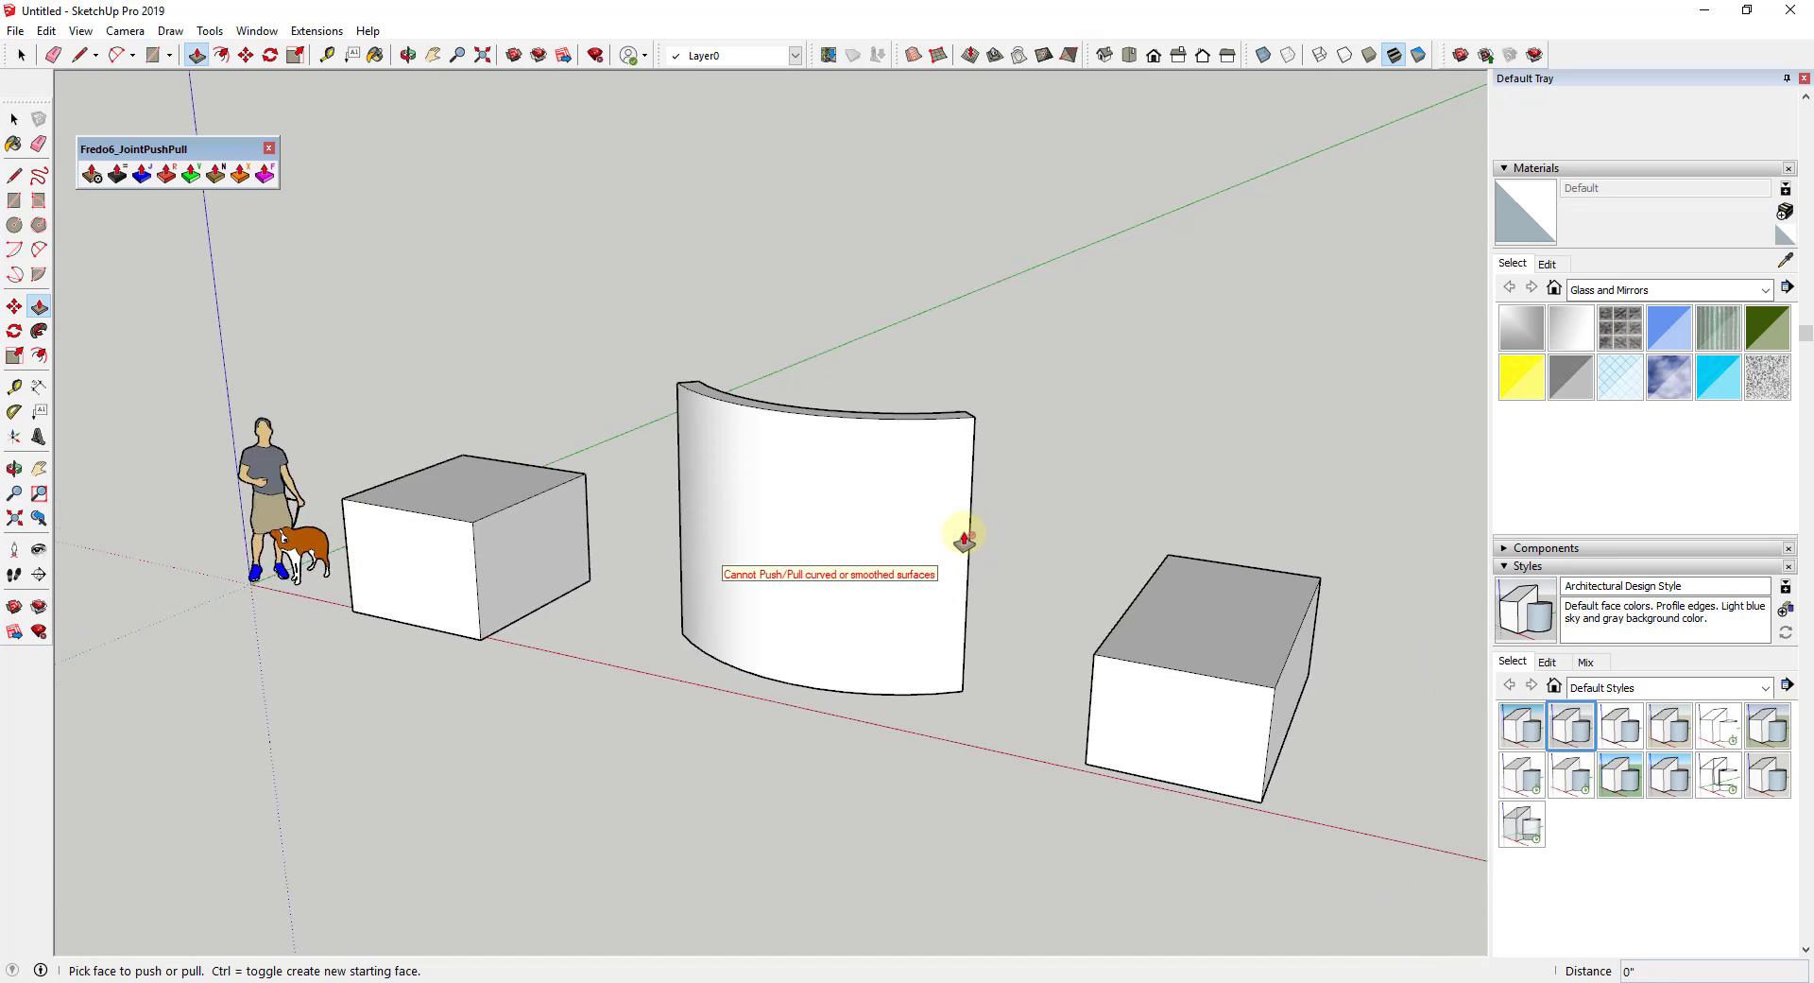
{"action": "scroll", "coordinate": [529, 538], "scroll_direction": "up", "scroll_amount": 6}
{"action": "key", "text": "space"}
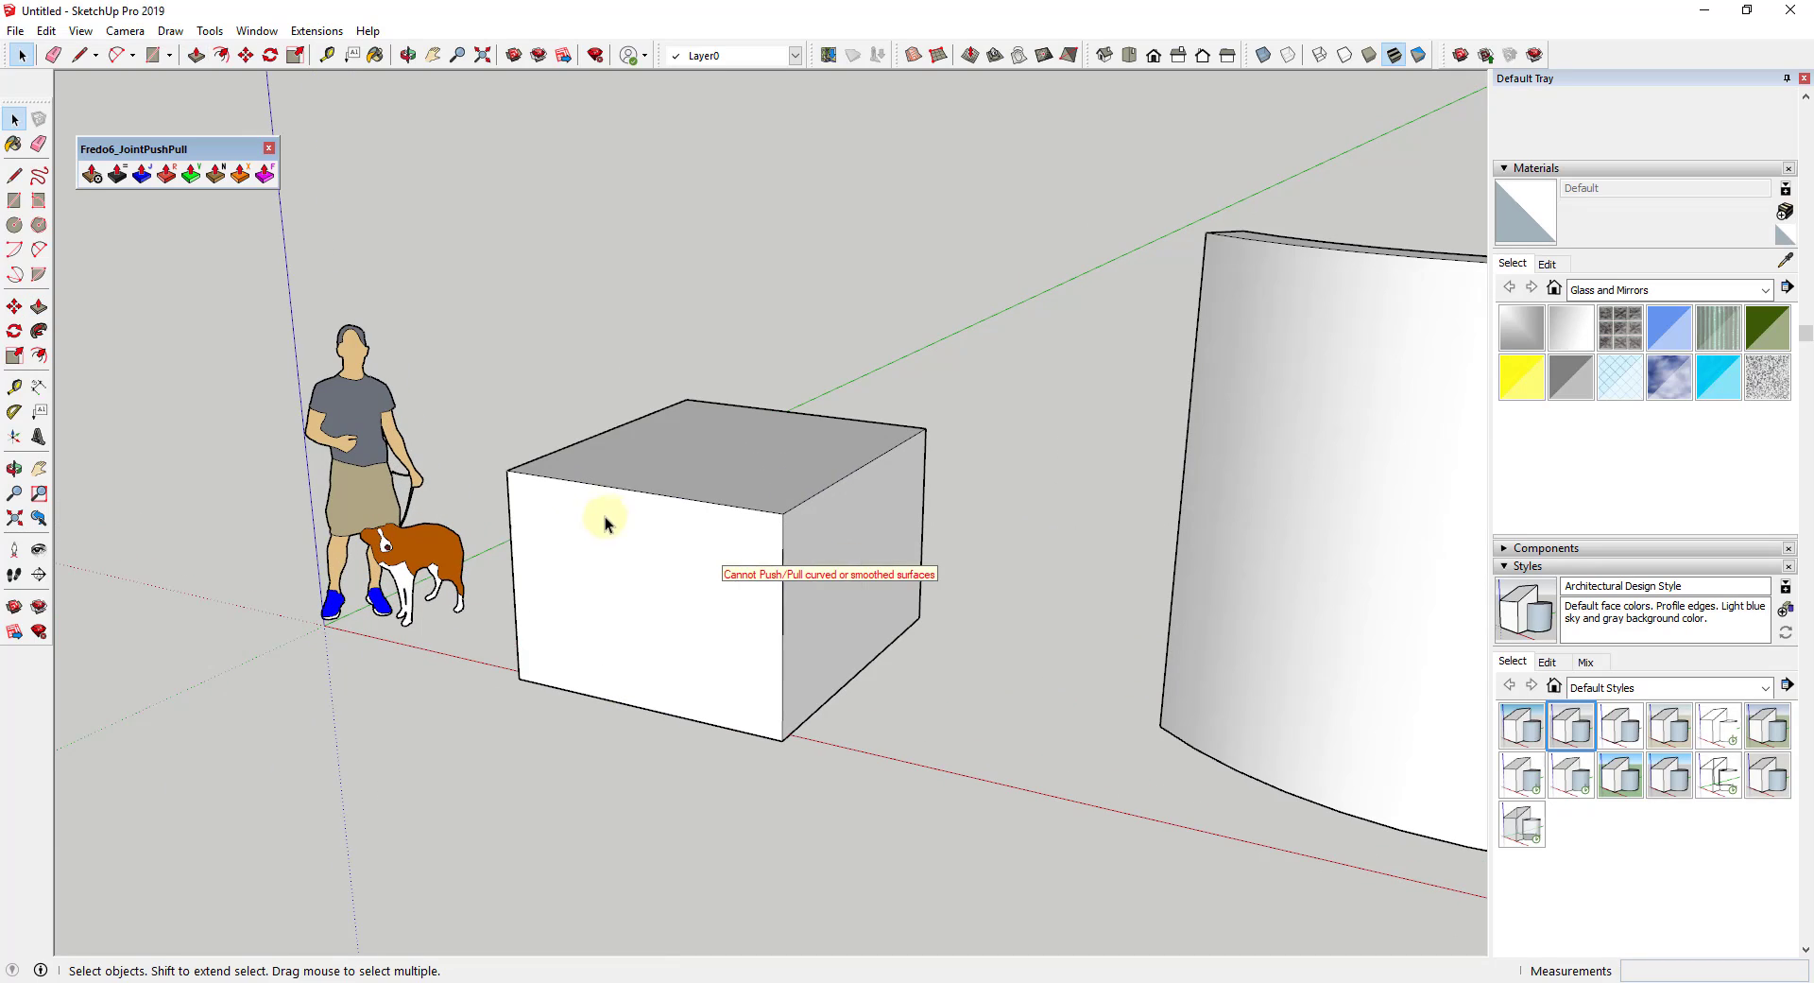
Draw a vertical line down the box's front face and make that edge soft and smooth
{"action": "key", "text": "l"}
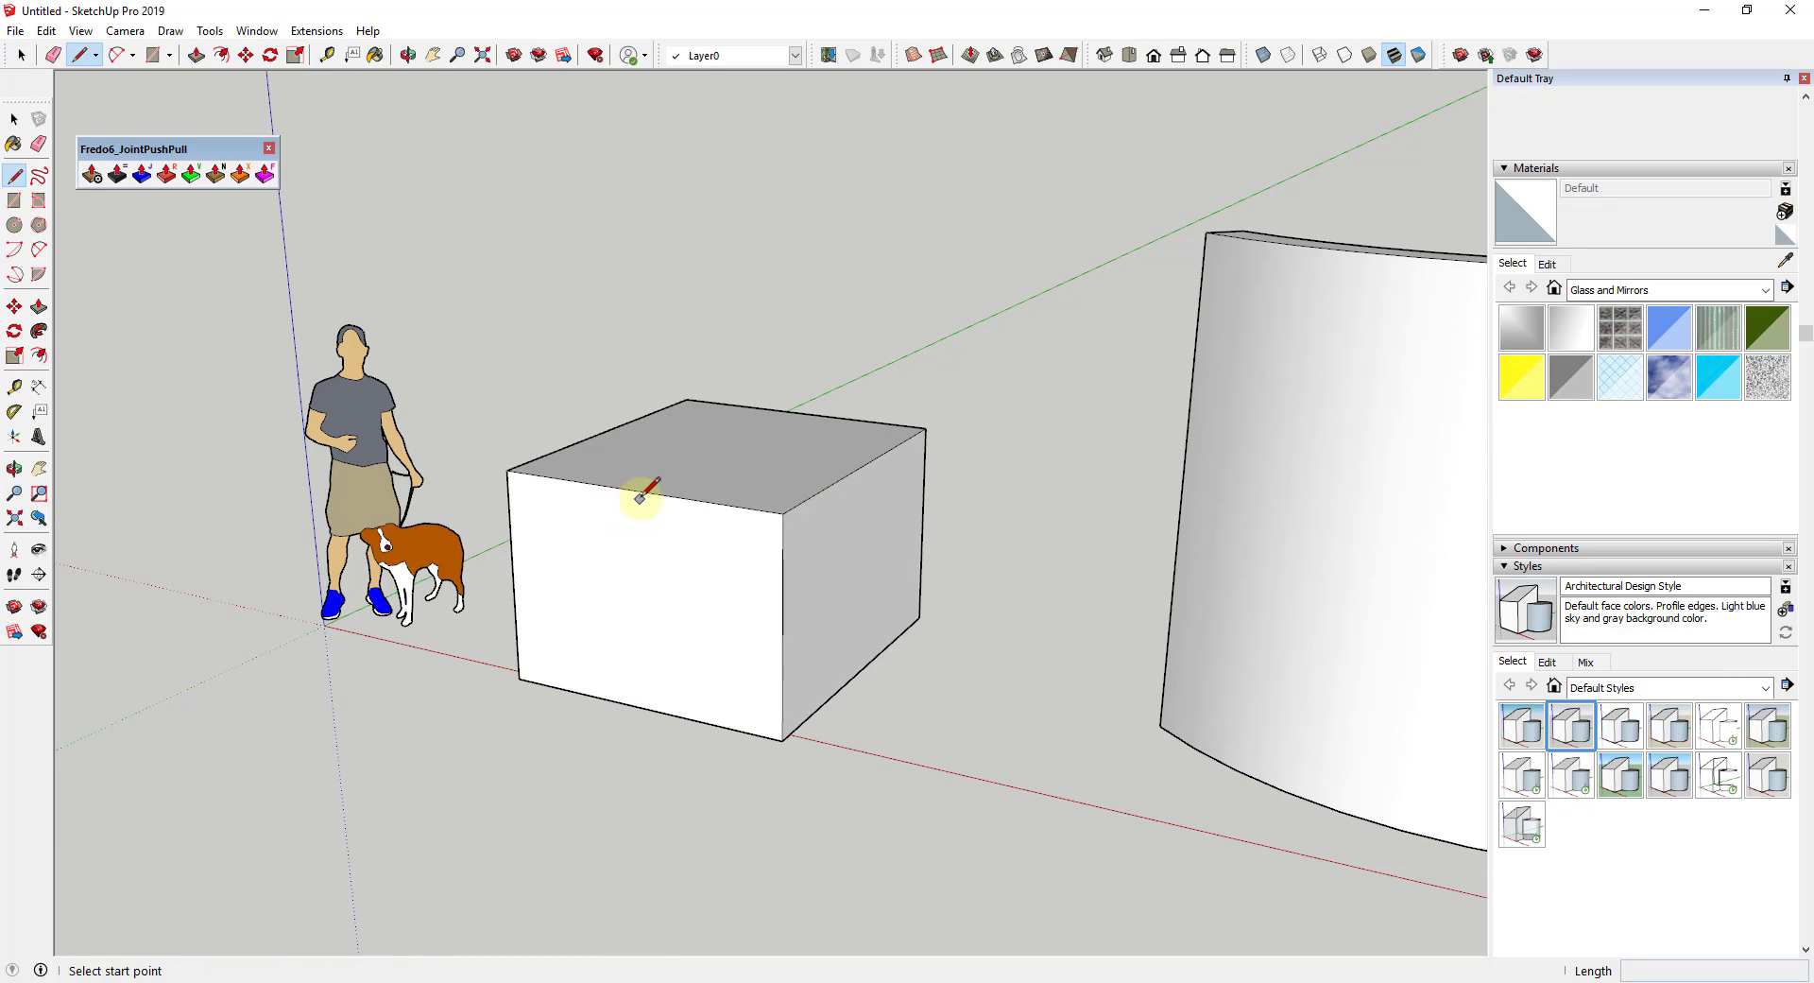
{"action": "left_click", "coordinate": [638, 490]}
{"action": "left_click", "coordinate": [645, 708]}
{"action": "key", "text": "space"}
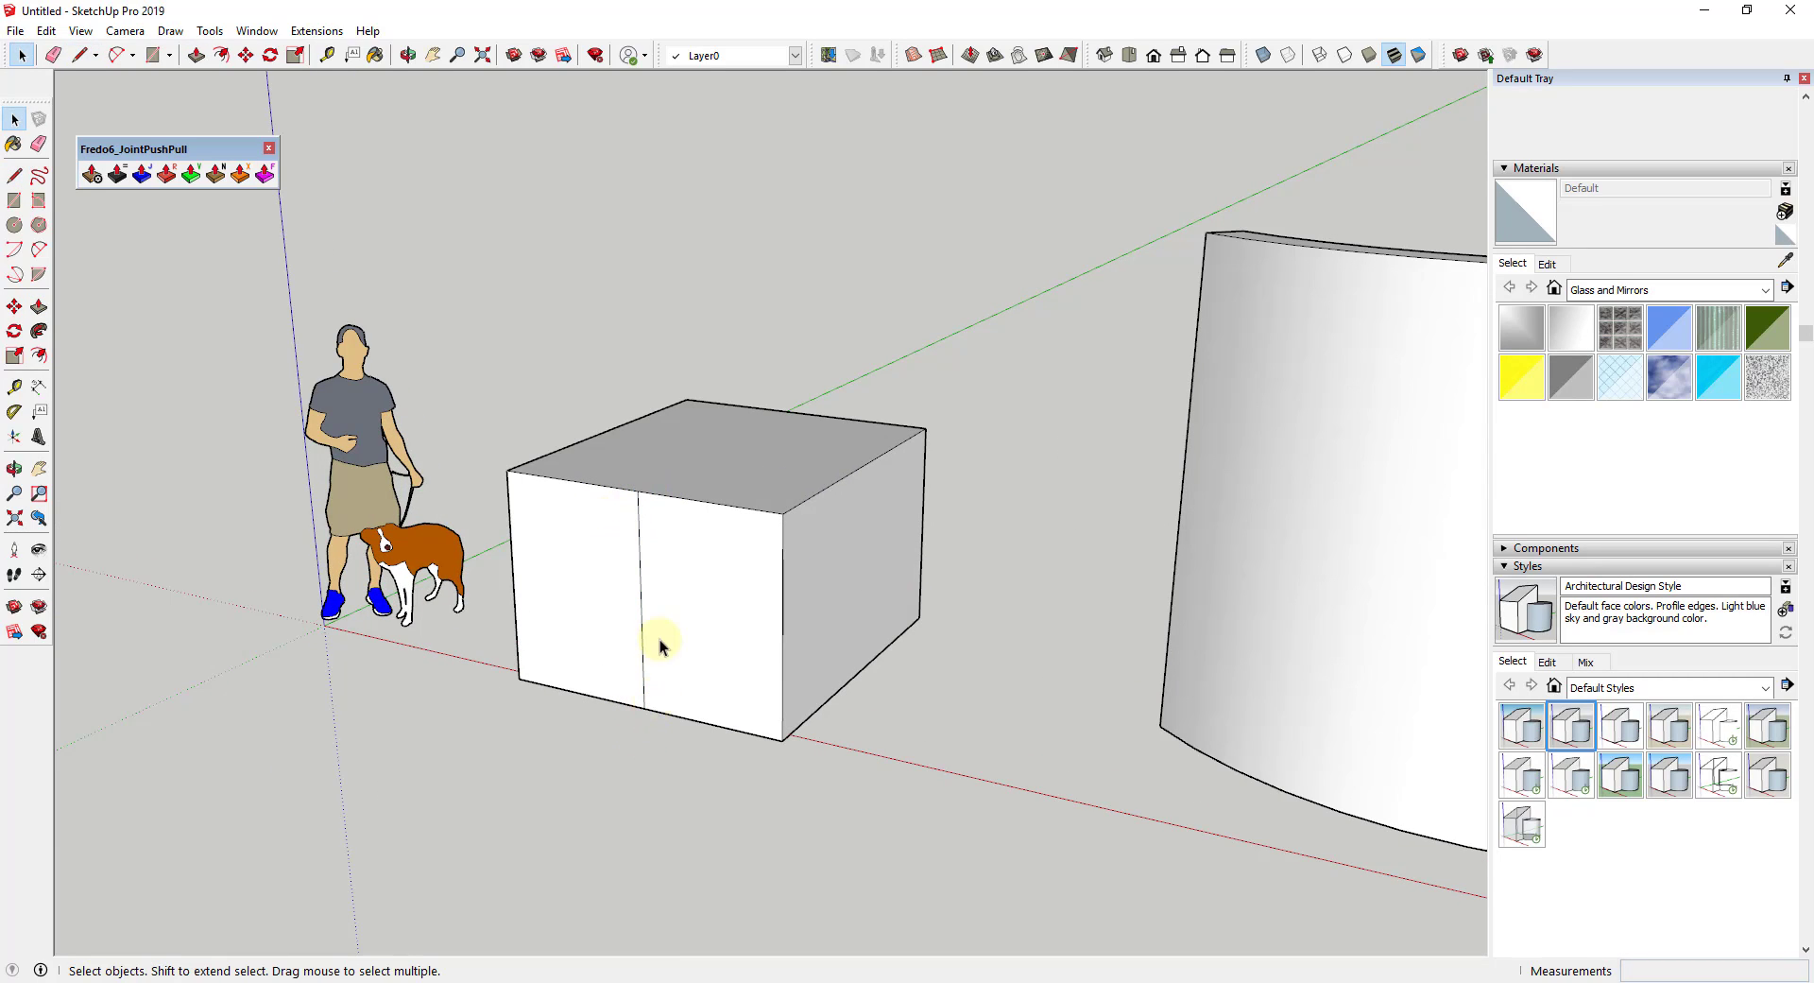
{"action": "left_click", "coordinate": [641, 627]}
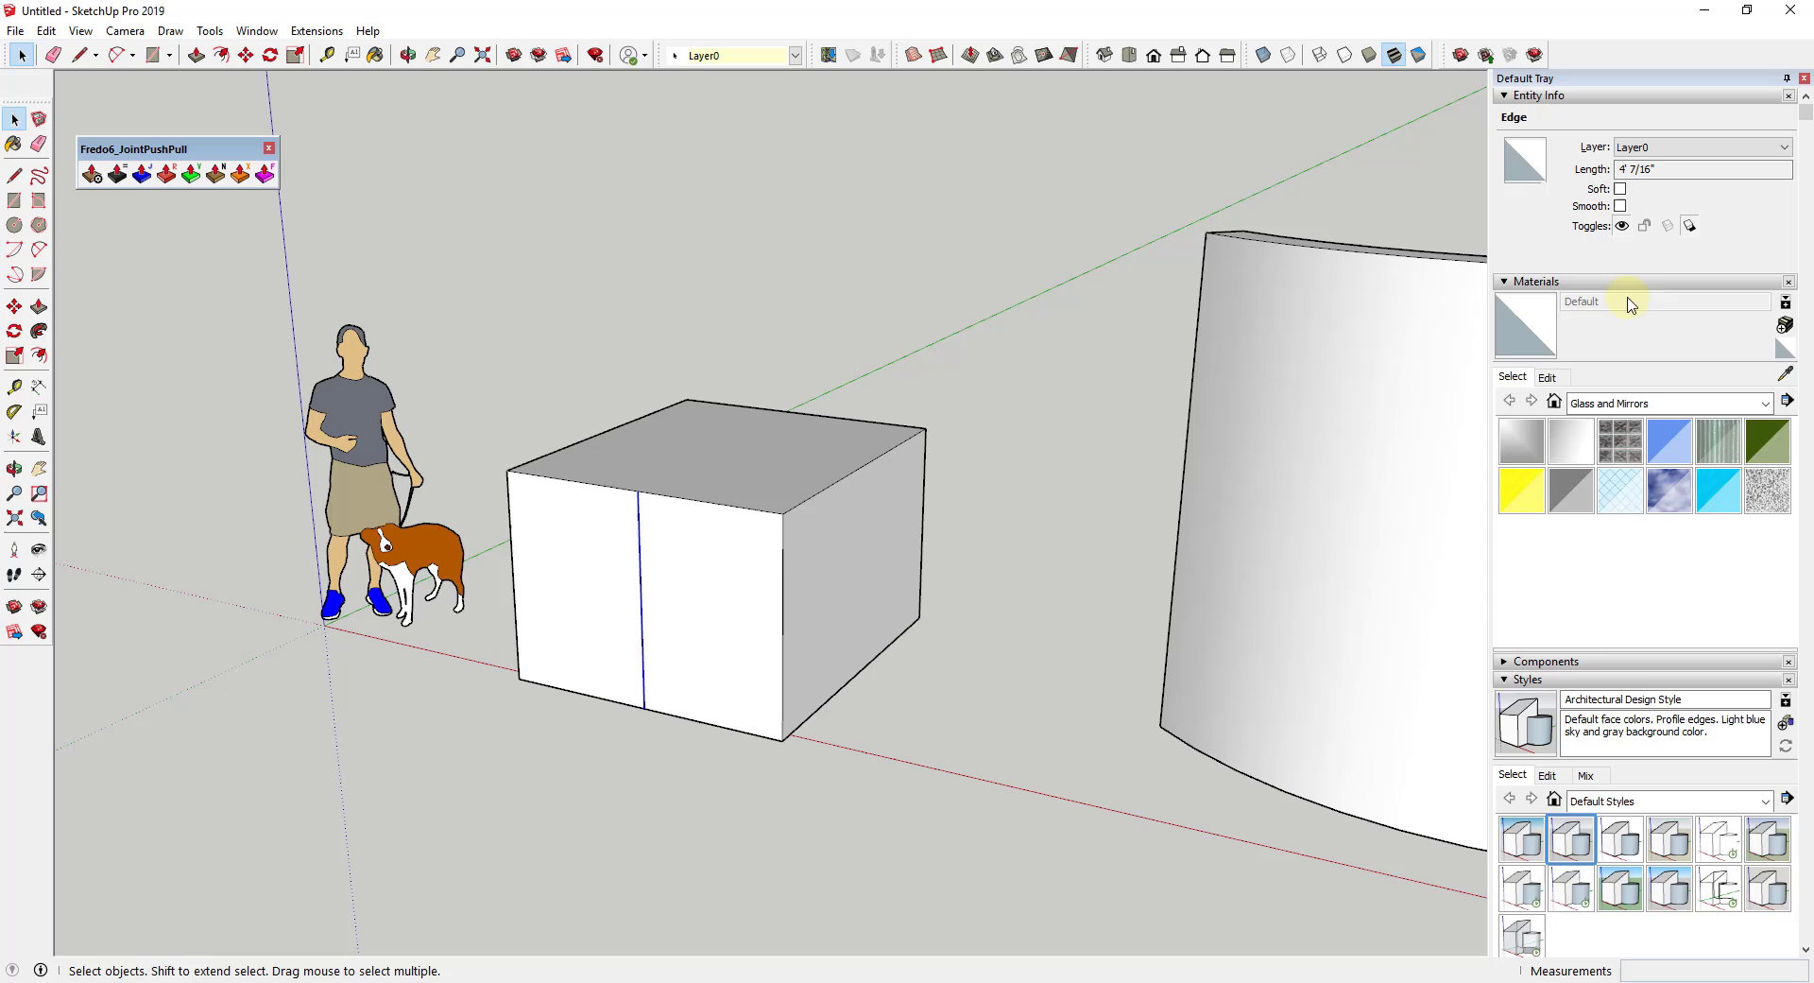
{"action": "left_click", "coordinate": [1620, 190]}
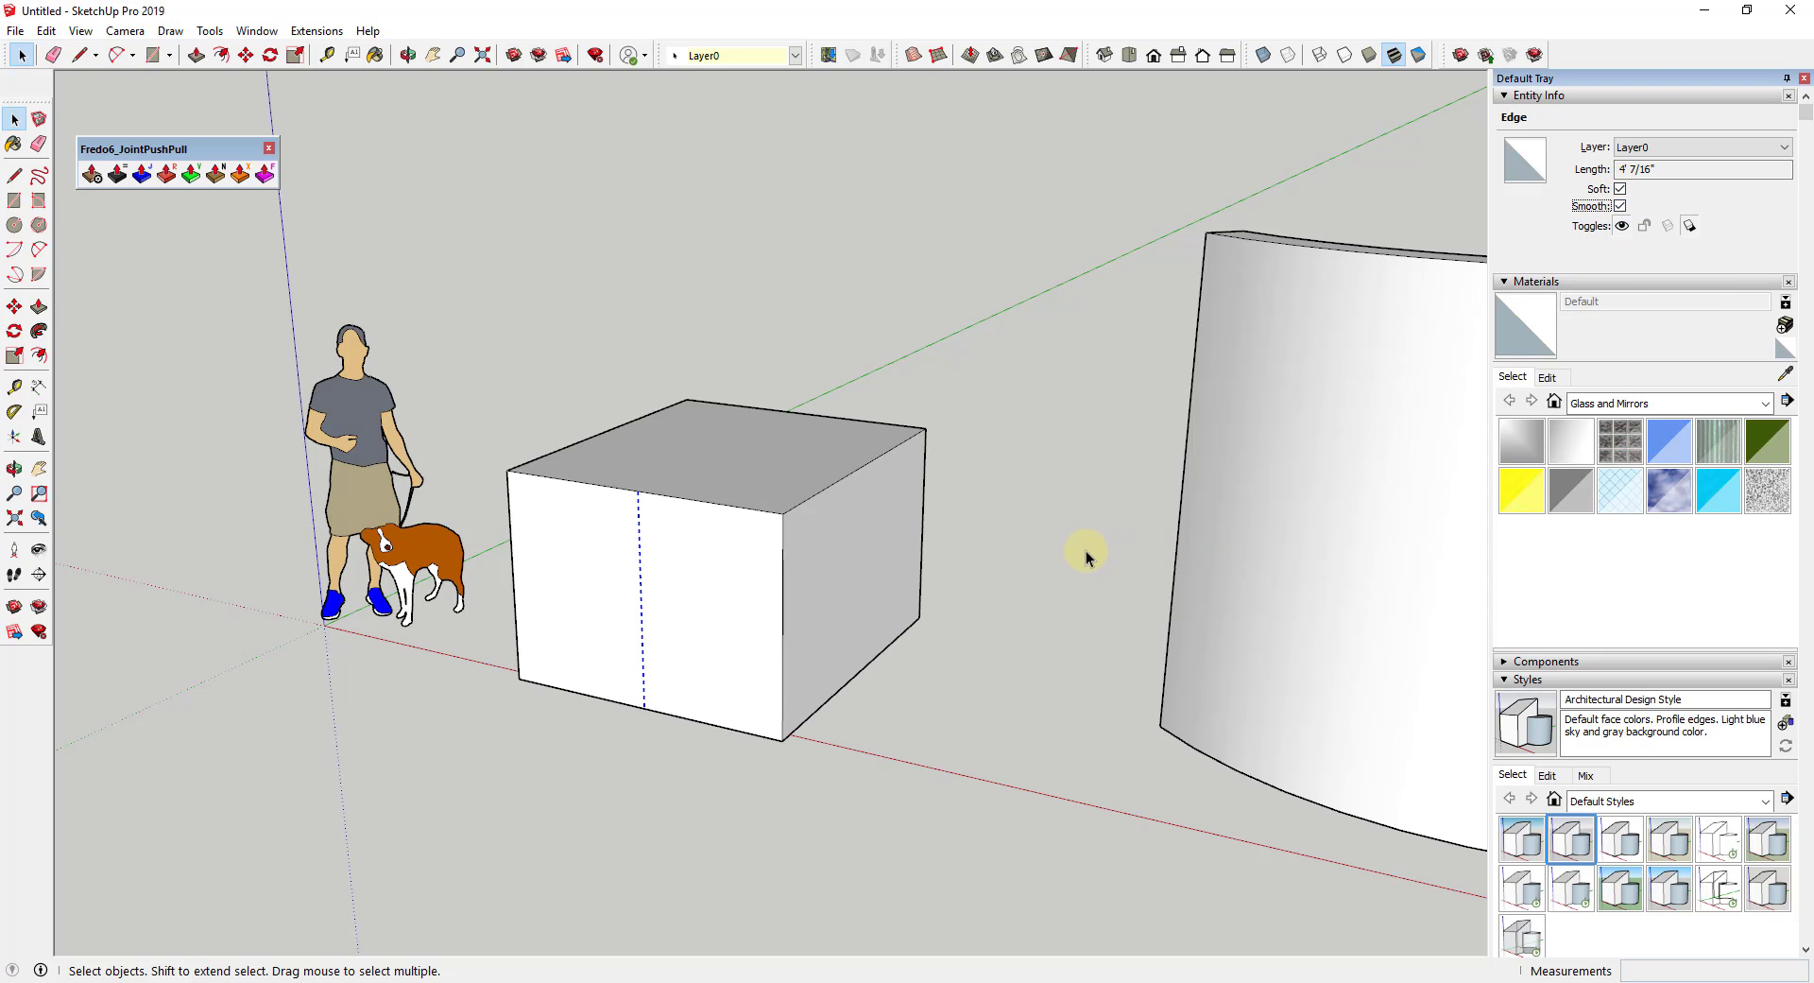
Select the box's front surface as one piece, deselect it, and try the standard Push/Pull tool on it
{"action": "left_click", "coordinate": [684, 582]}
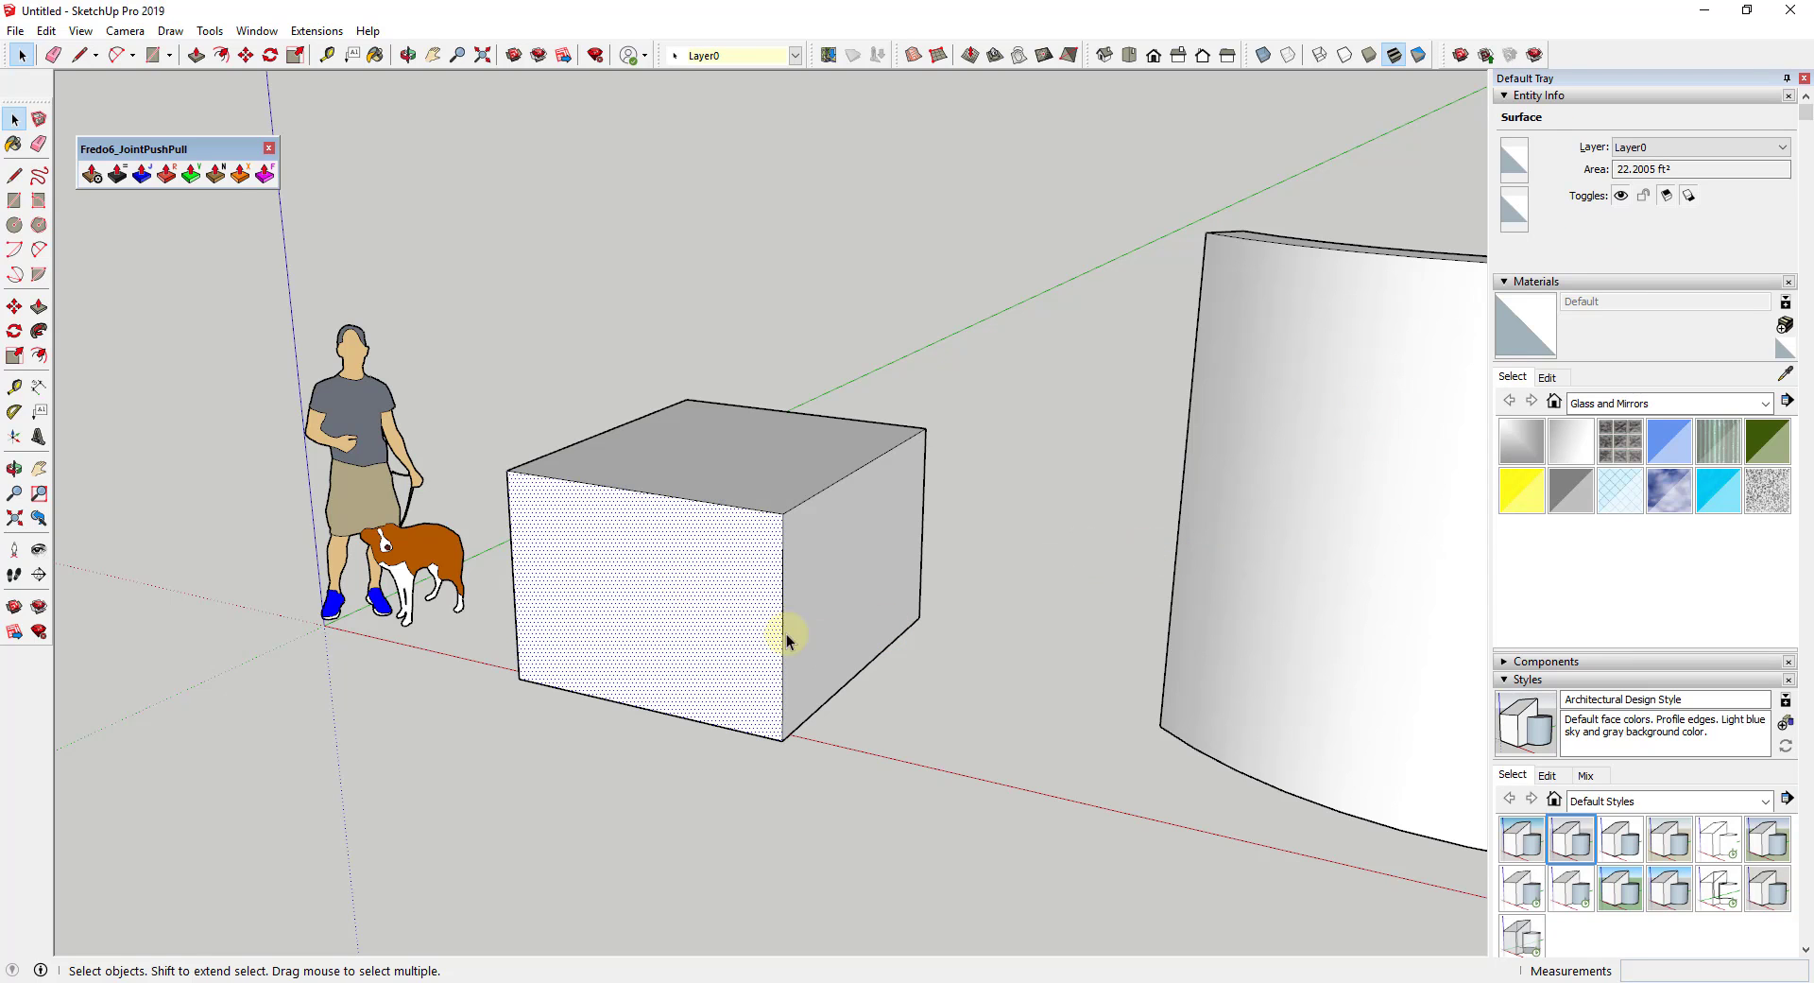
{"action": "left_click", "coordinate": [1002, 680]}
{"action": "key", "text": "p"}
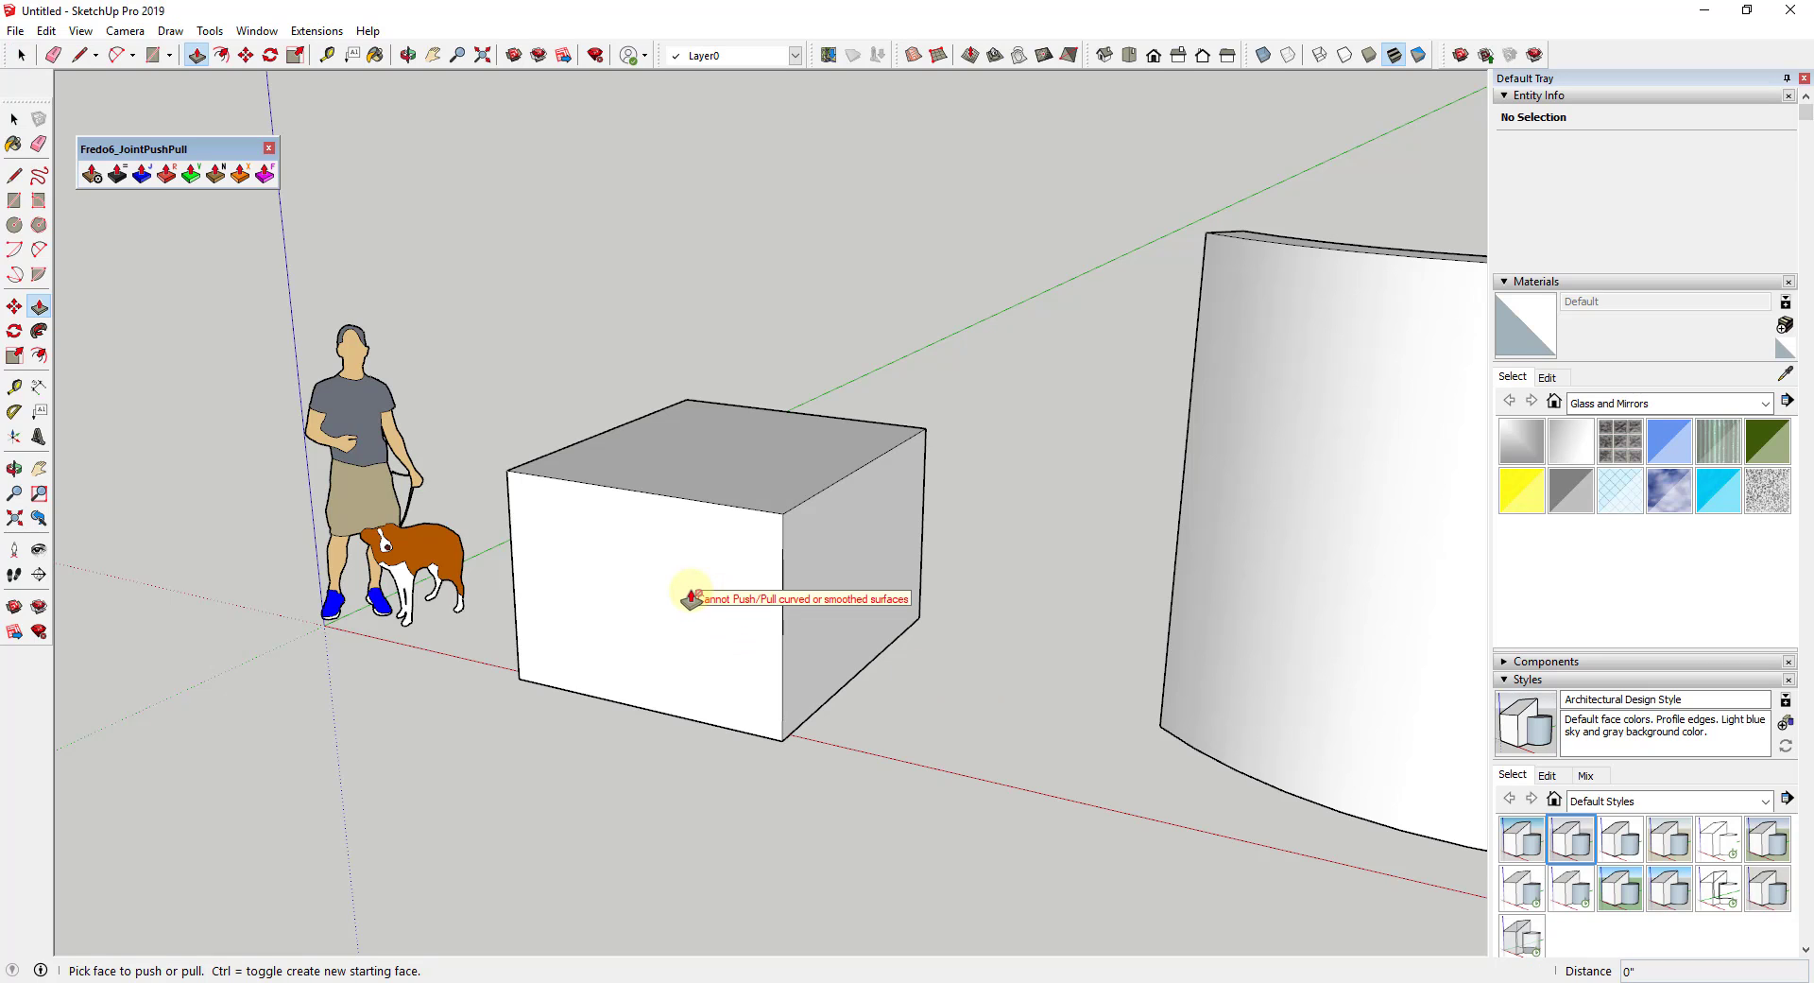
{"action": "key", "text": "space"}
Display hidden geometry and examine the segment edges on the box and the curved wall
{"action": "left_click", "coordinate": [80, 31]}
{"action": "left_click", "coordinate": [142, 100]}
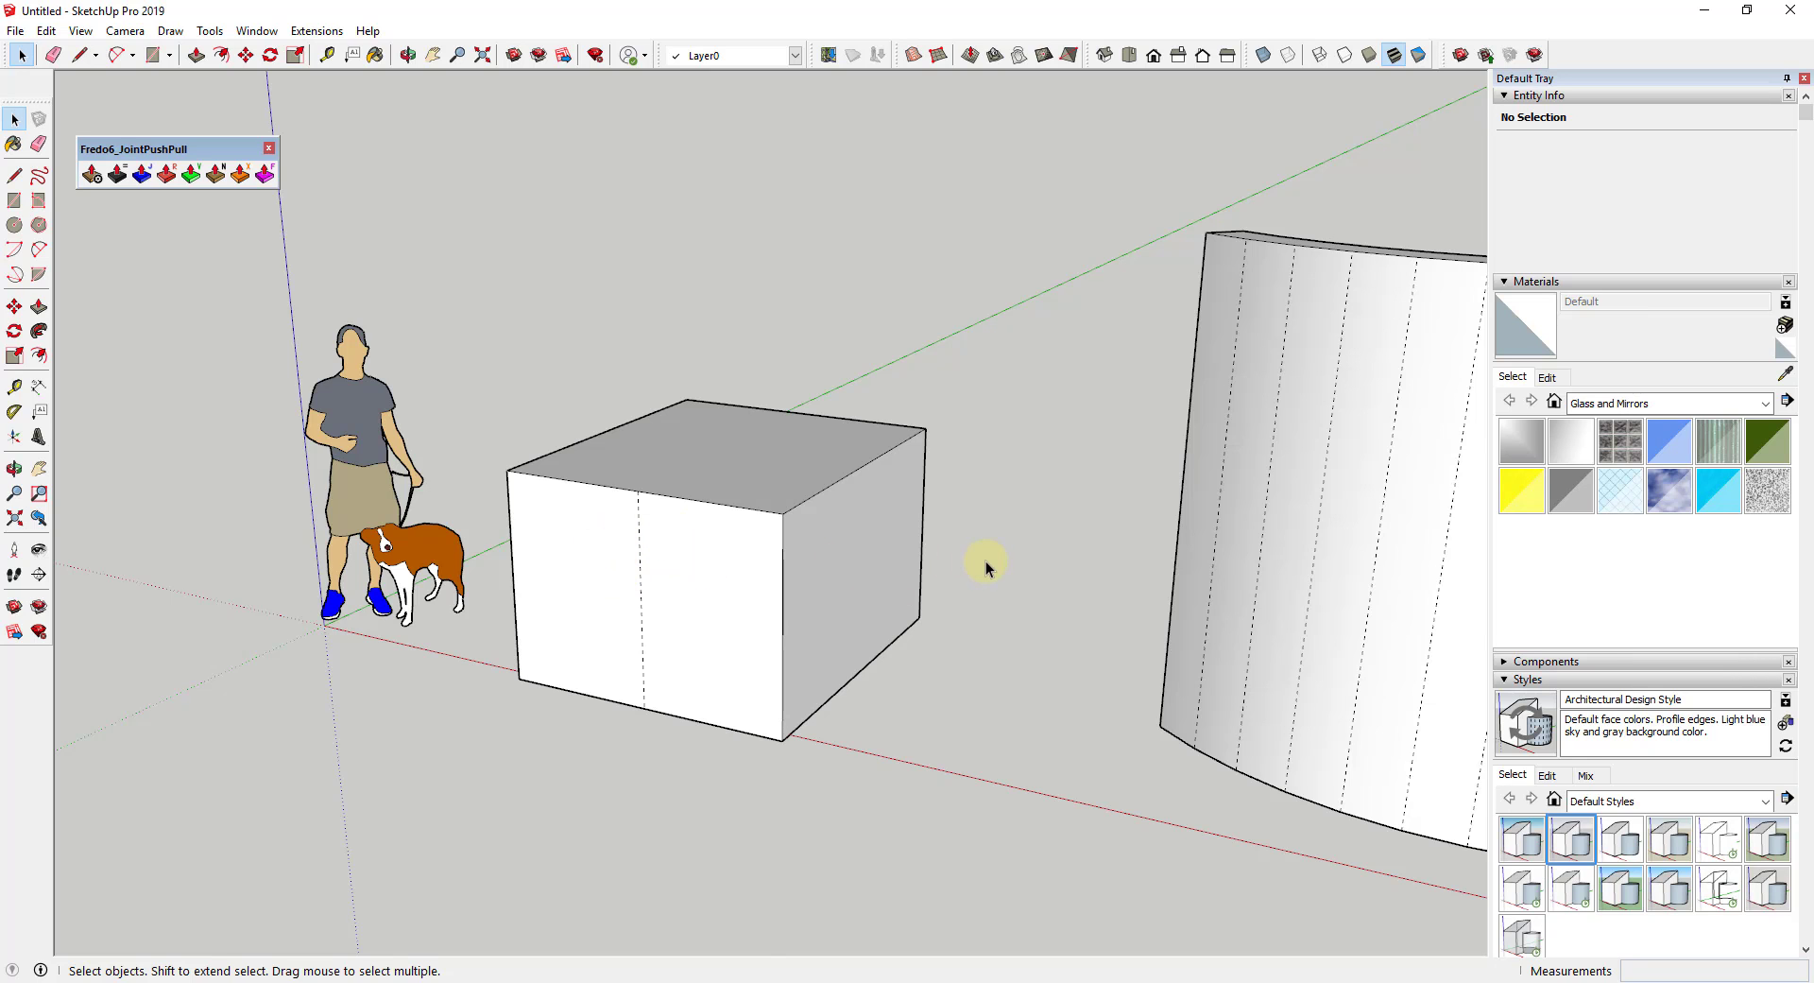
{"action": "scroll", "coordinate": [826, 445], "scroll_direction": "down", "scroll_amount": 3}
{"action": "scroll", "coordinate": [1277, 537], "scroll_direction": "up", "scroll_amount": 1}
{"action": "middle_click_drag", "start_coordinate": [1278, 537], "coordinate": [1227, 551]}
{"action": "scroll", "coordinate": [1230, 557], "scroll_direction": "up", "scroll_amount": 2}
{"action": "scroll", "coordinate": [1193, 536], "scroll_direction": "down", "scroll_amount": 1}
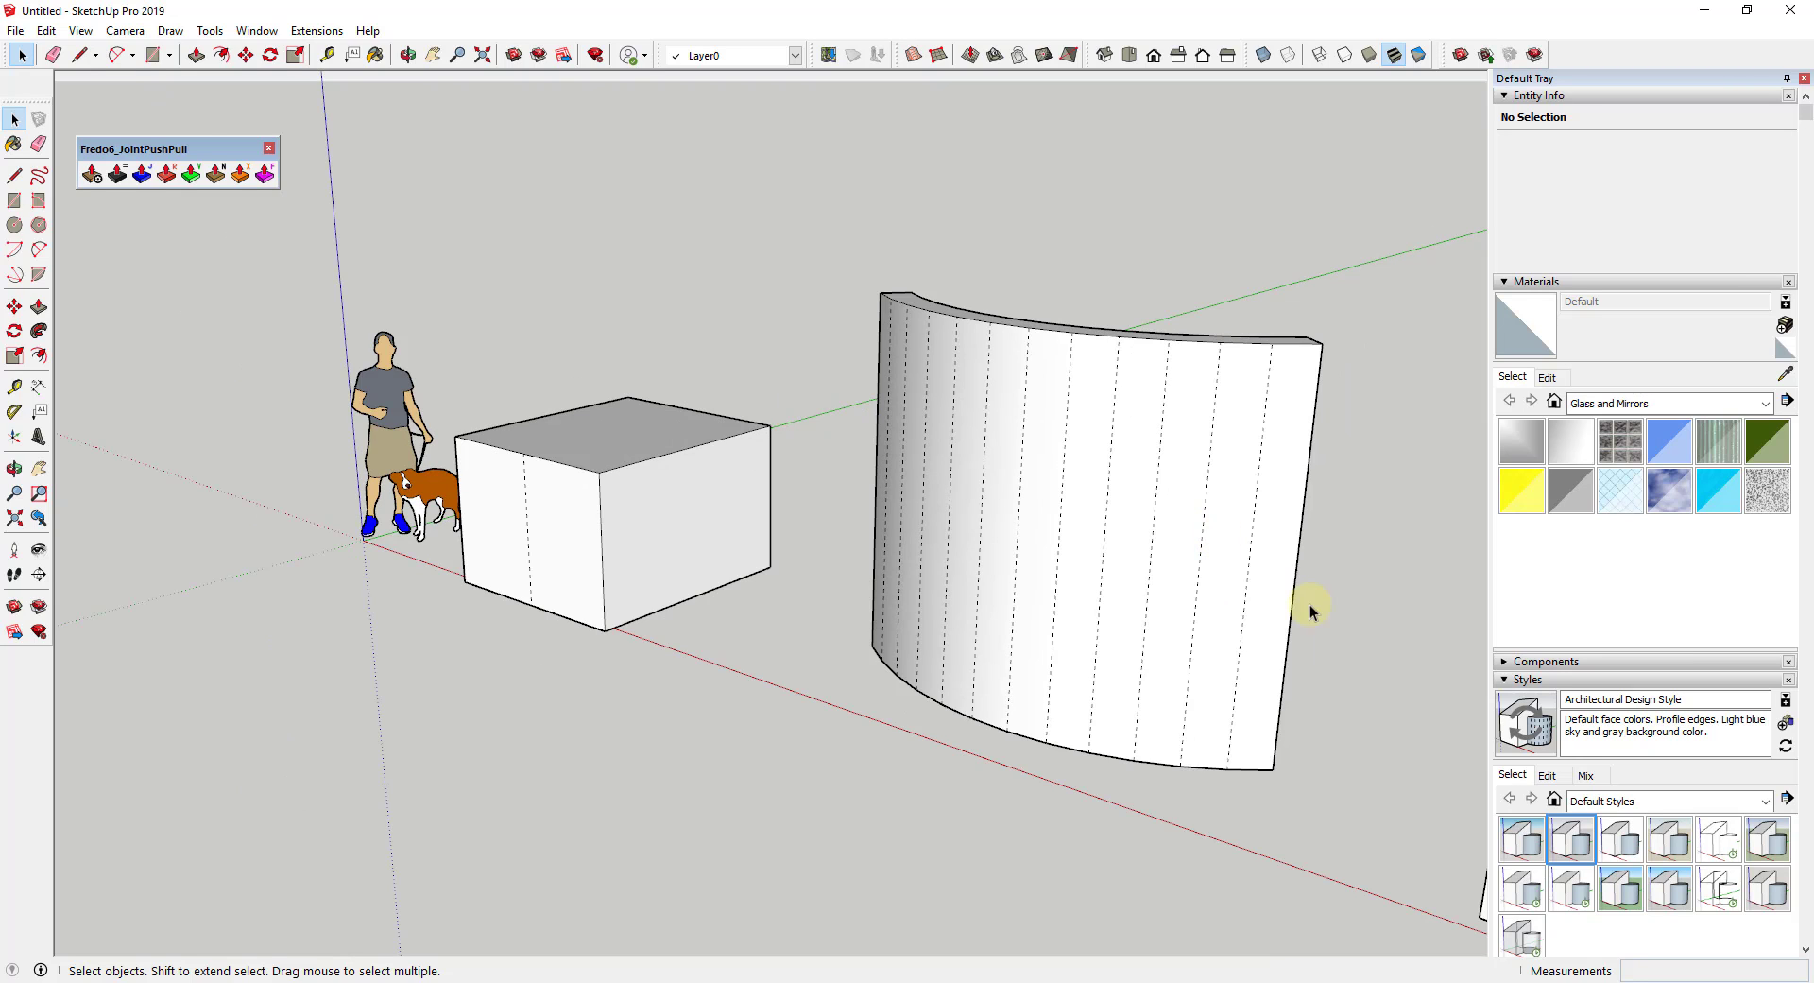
{"action": "middle_click_drag", "start_coordinate": [1367, 654], "coordinate": [1263, 599]}
Turn off the display of hidden geometry
{"action": "left_click", "coordinate": [81, 31]}
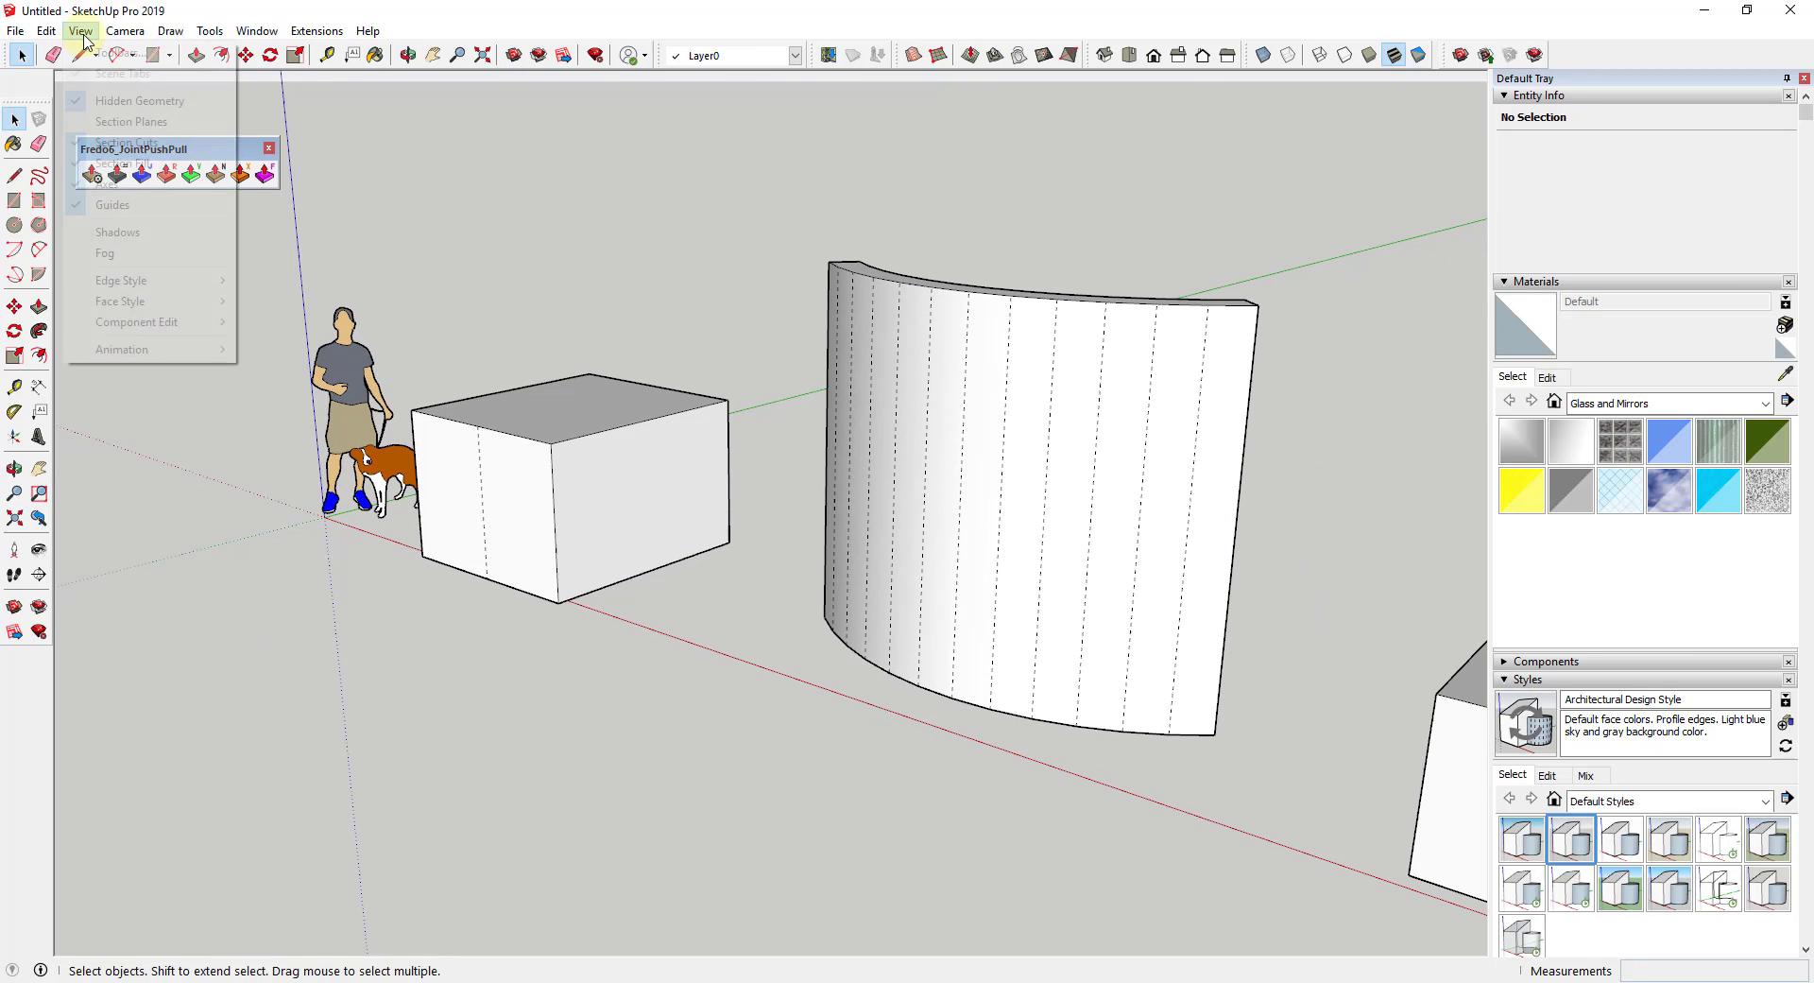
{"action": "left_click", "coordinate": [139, 126]}
{"action": "scroll", "coordinate": [1333, 615], "scroll_direction": "up", "scroll_amount": 1}
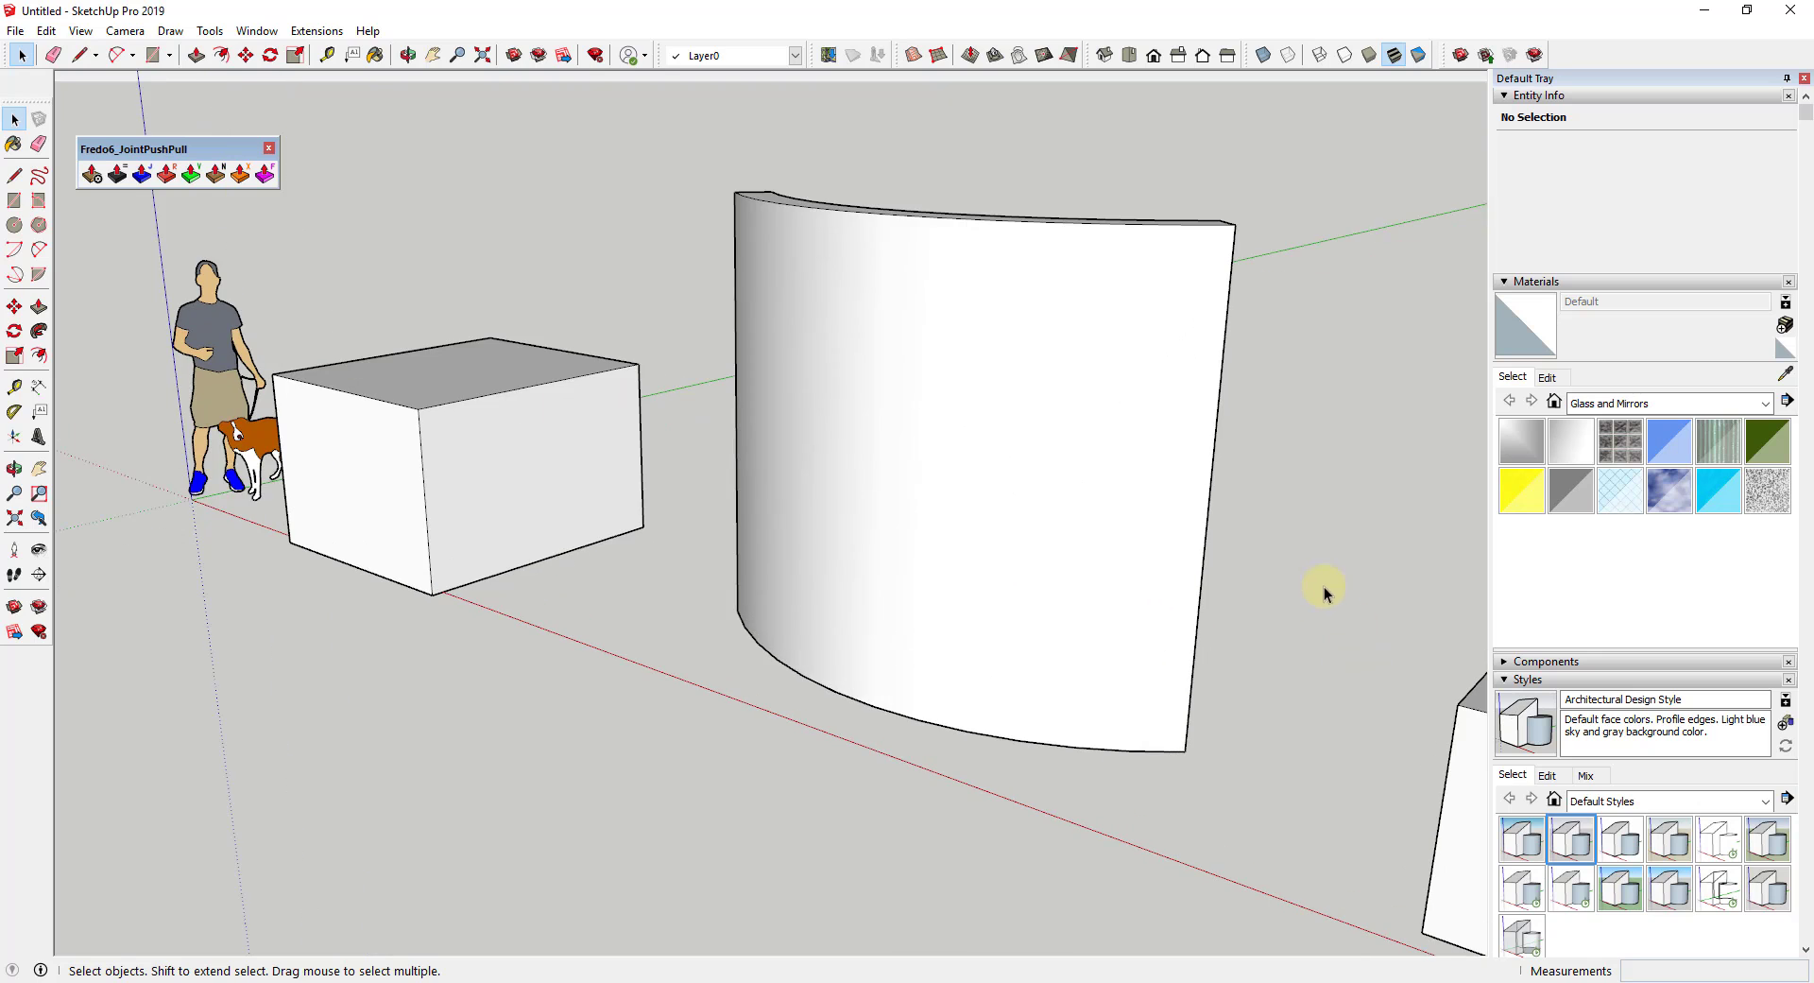
Thicken the curved wall by pulling its front surface out about 6 1/16" with Joint Push Pull, using Contour borders
{"action": "middle_click_drag", "start_coordinate": [1320, 592], "coordinate": [1087, 520], "text": "shift"}
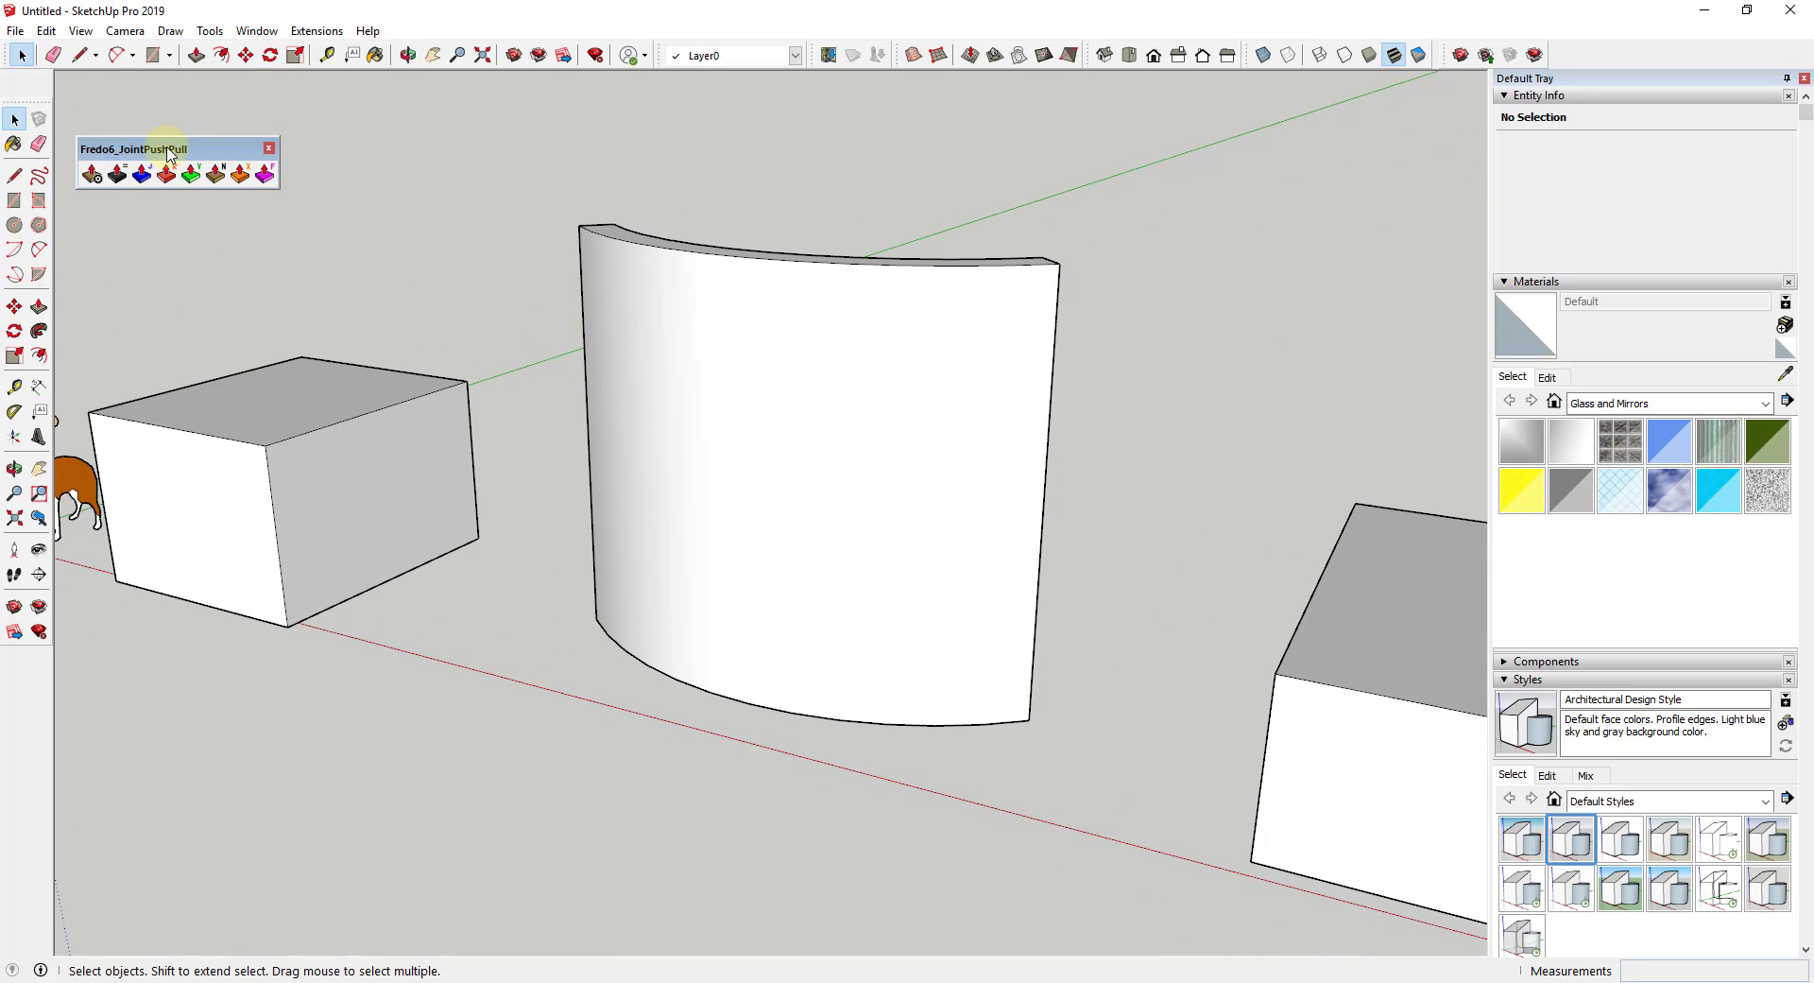
{"action": "left_click", "coordinate": [141, 174]}
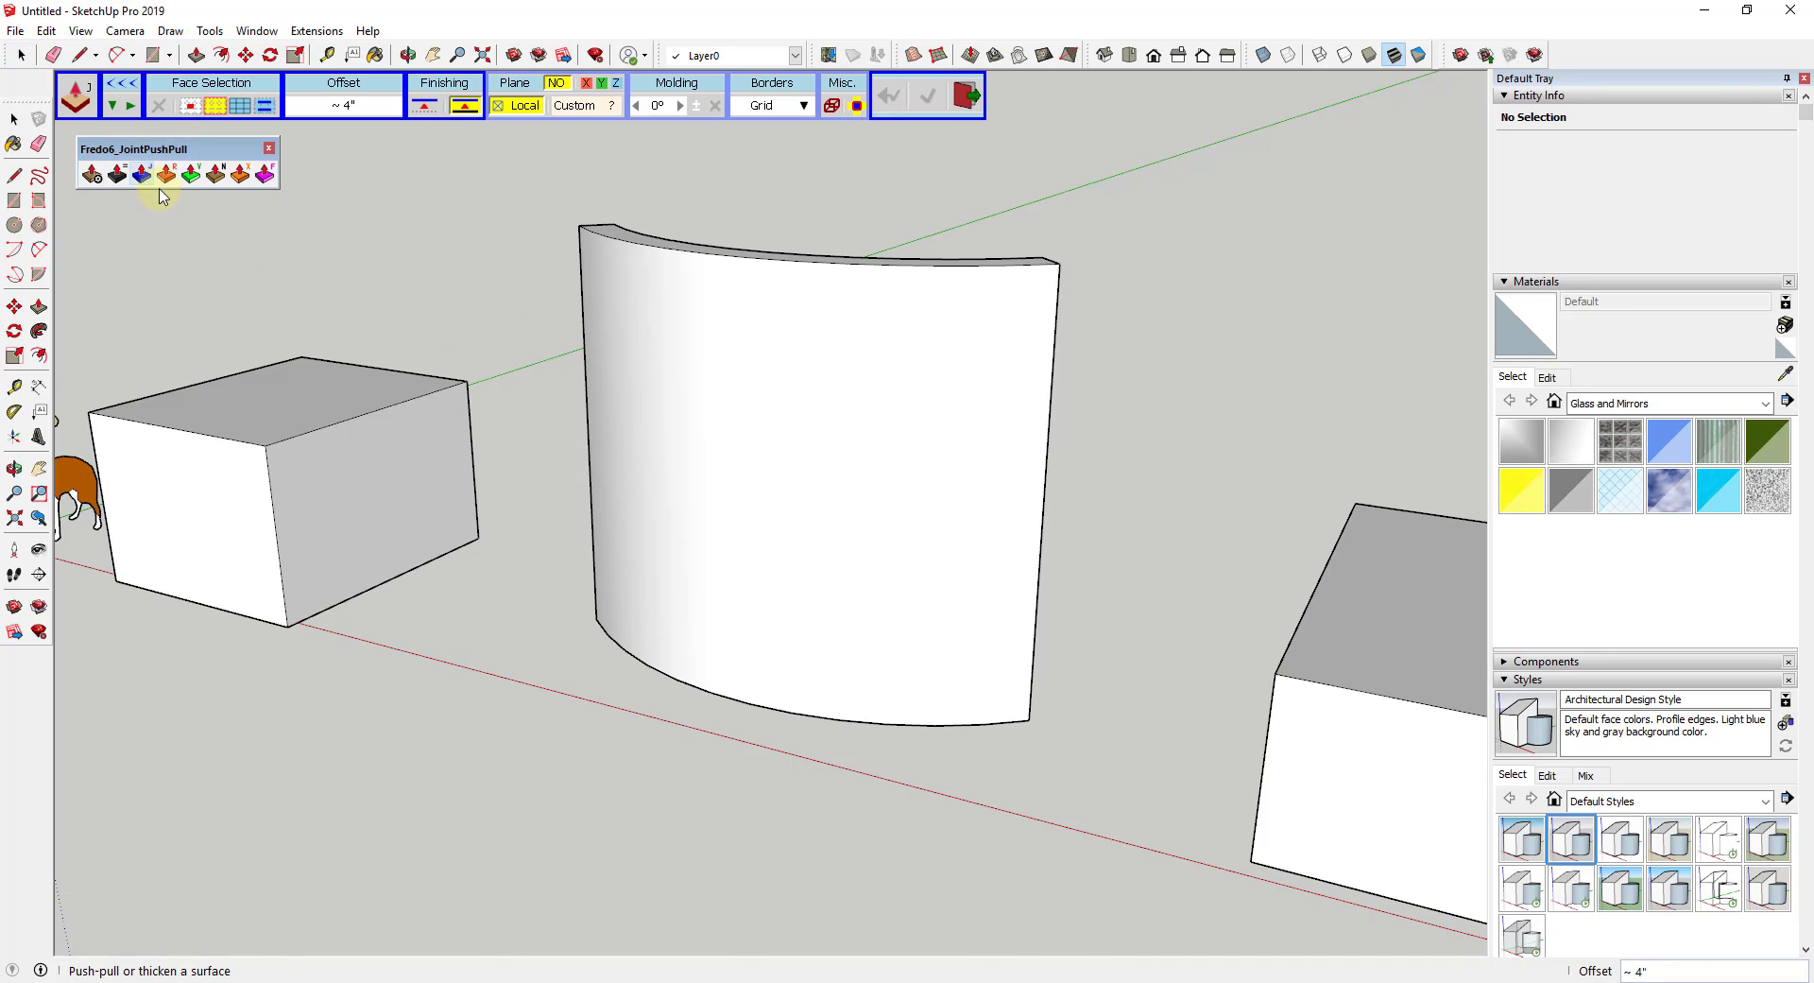
{"action": "left_click", "coordinate": [765, 105]}
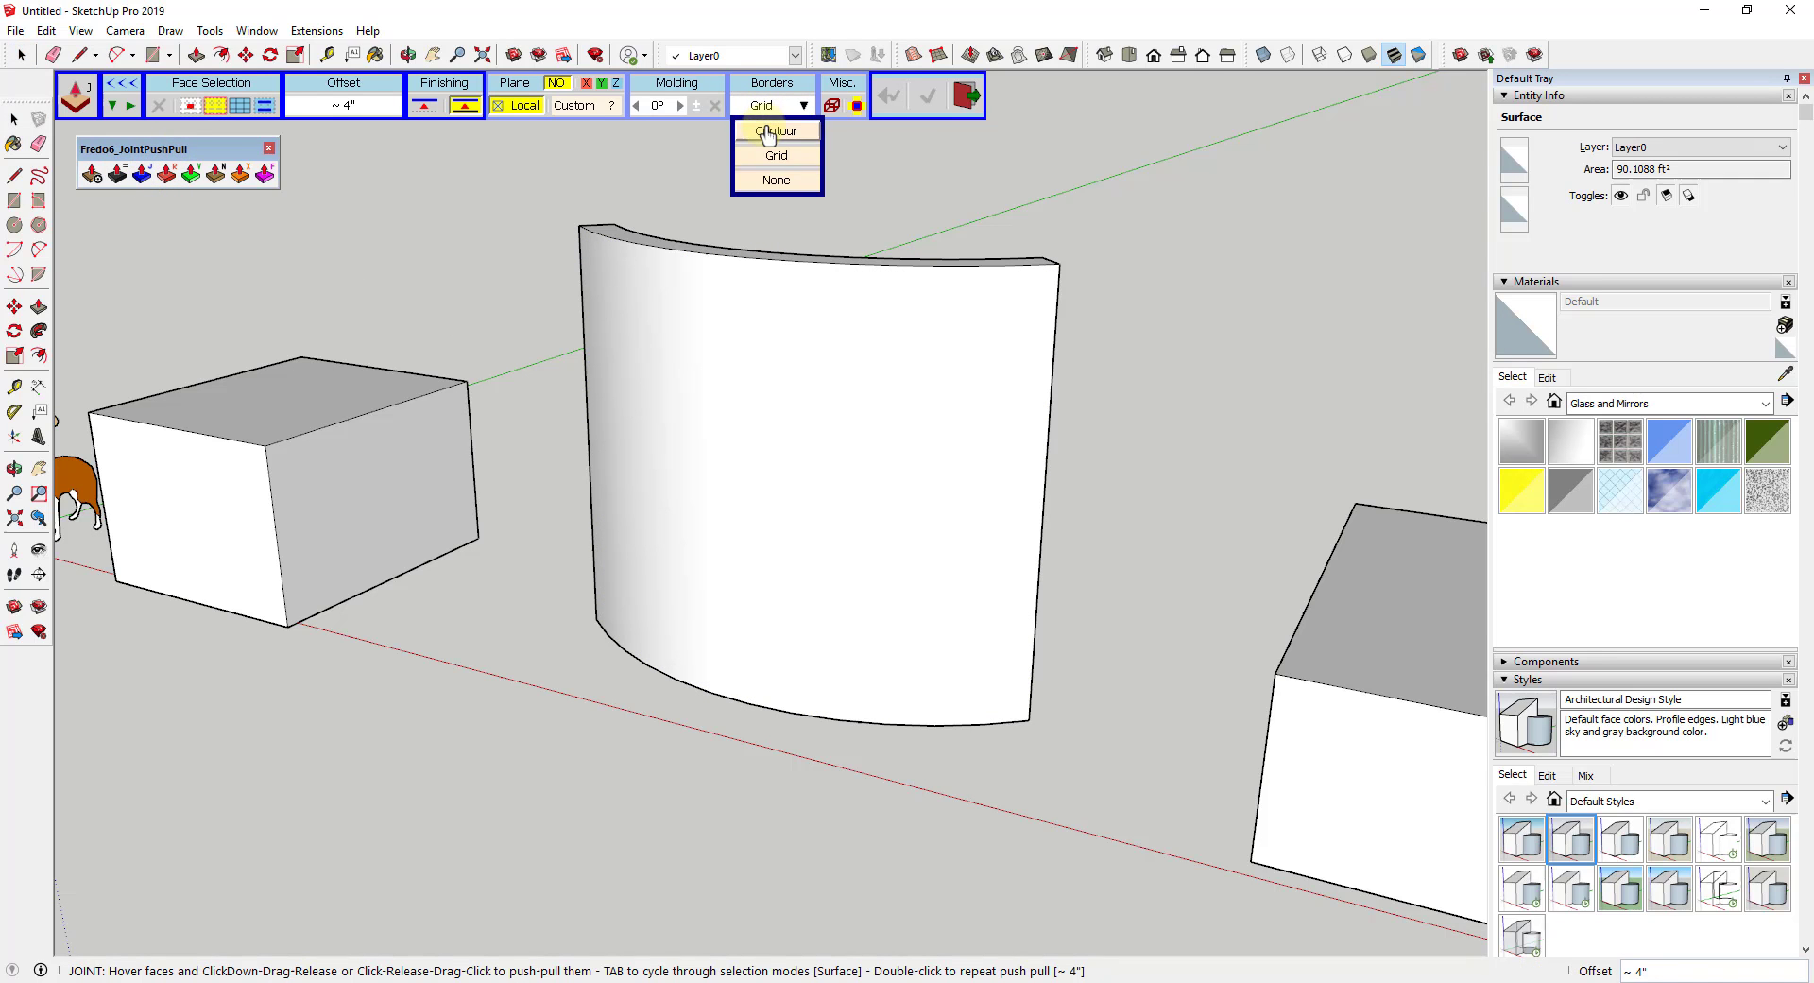
{"action": "left_click", "coordinate": [768, 133]}
{"action": "left_click", "coordinate": [773, 455]}
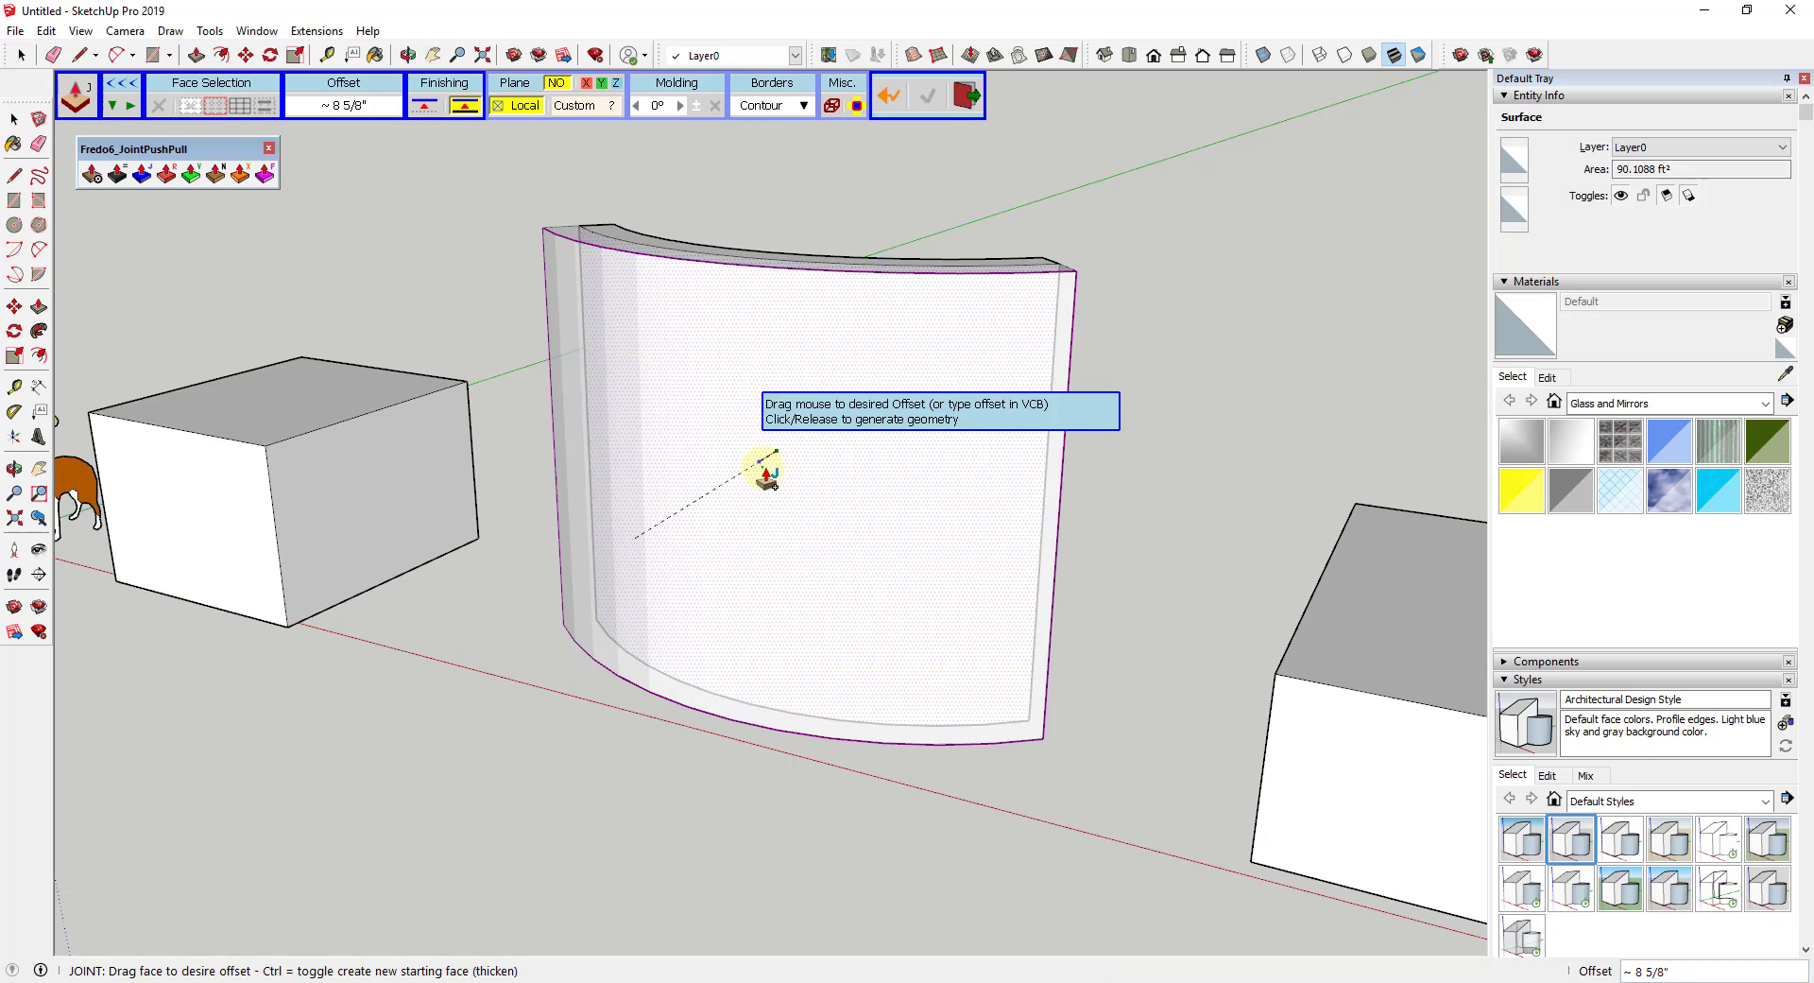
{"action": "left_click", "coordinate": [773, 465]}
{"action": "middle_click_drag", "start_coordinate": [843, 454], "coordinate": [888, 486]}
{"action": "scroll", "coordinate": [922, 430], "scroll_direction": "up", "scroll_amount": 1}
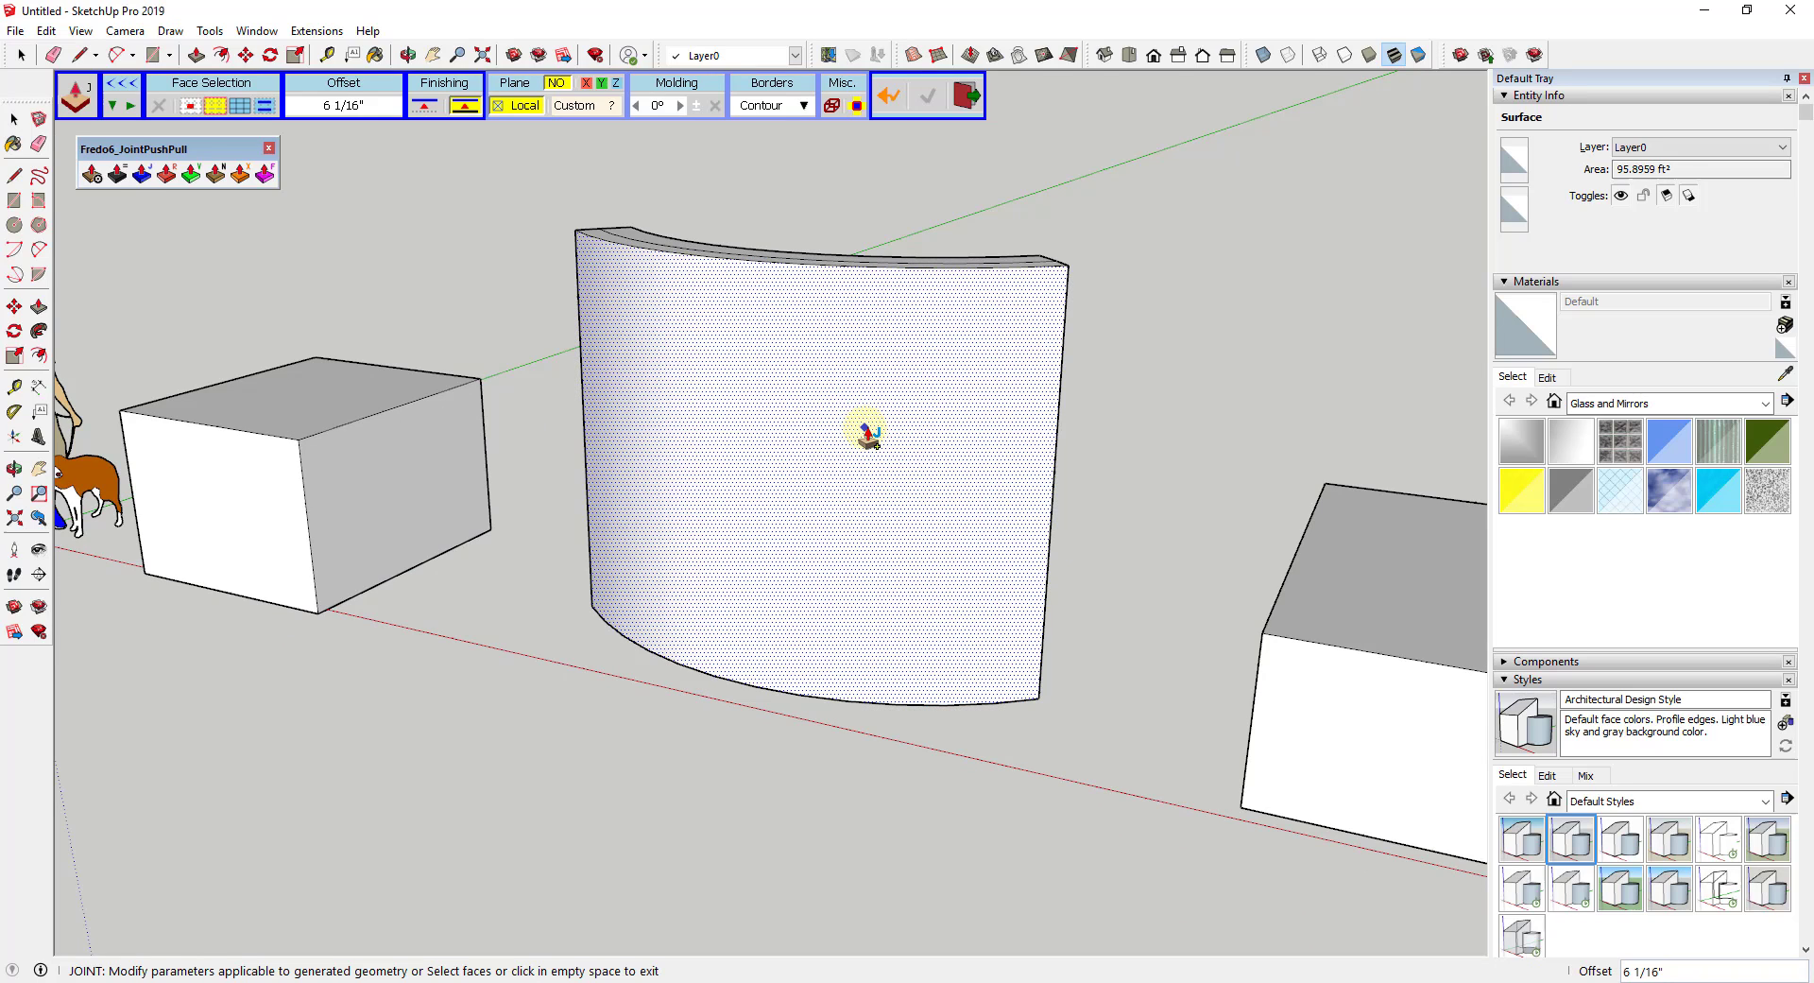
{"action": "left_click", "coordinate": [1106, 526]}
{"action": "scroll", "coordinate": [1104, 520], "scroll_direction": "up", "scroll_amount": 1}
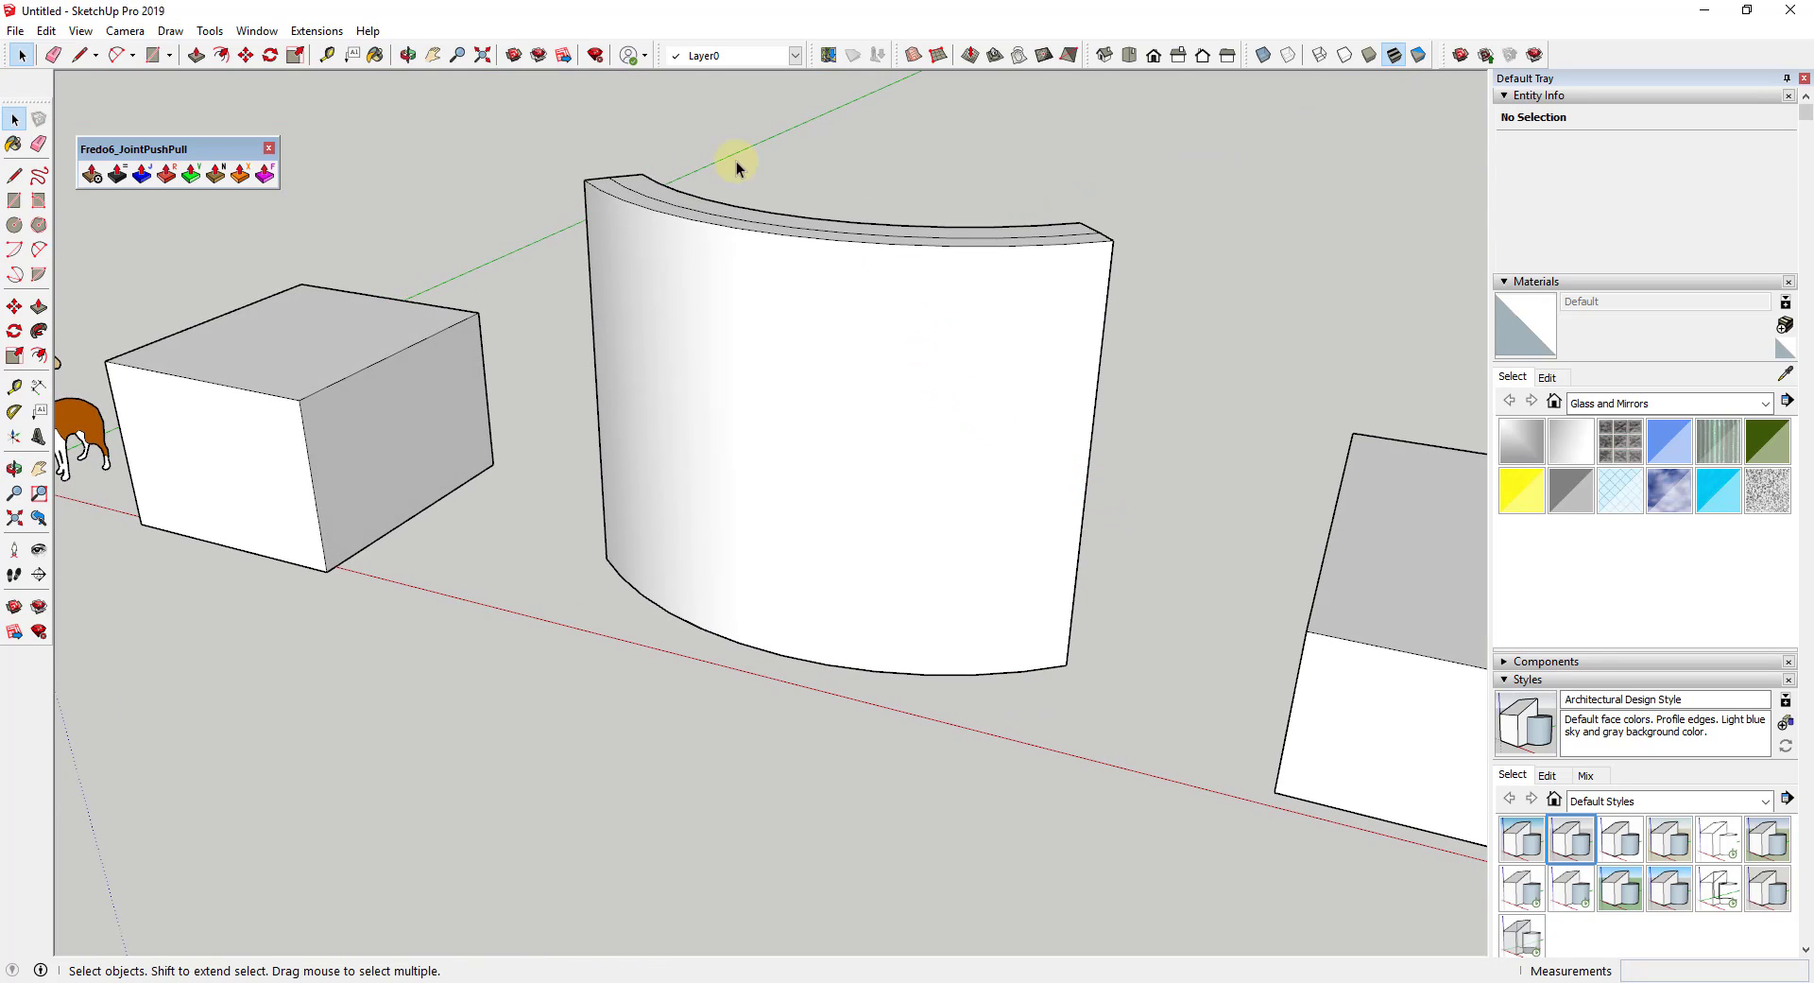
{"action": "middle_click_drag", "start_coordinate": [1037, 433], "coordinate": [1068, 369]}
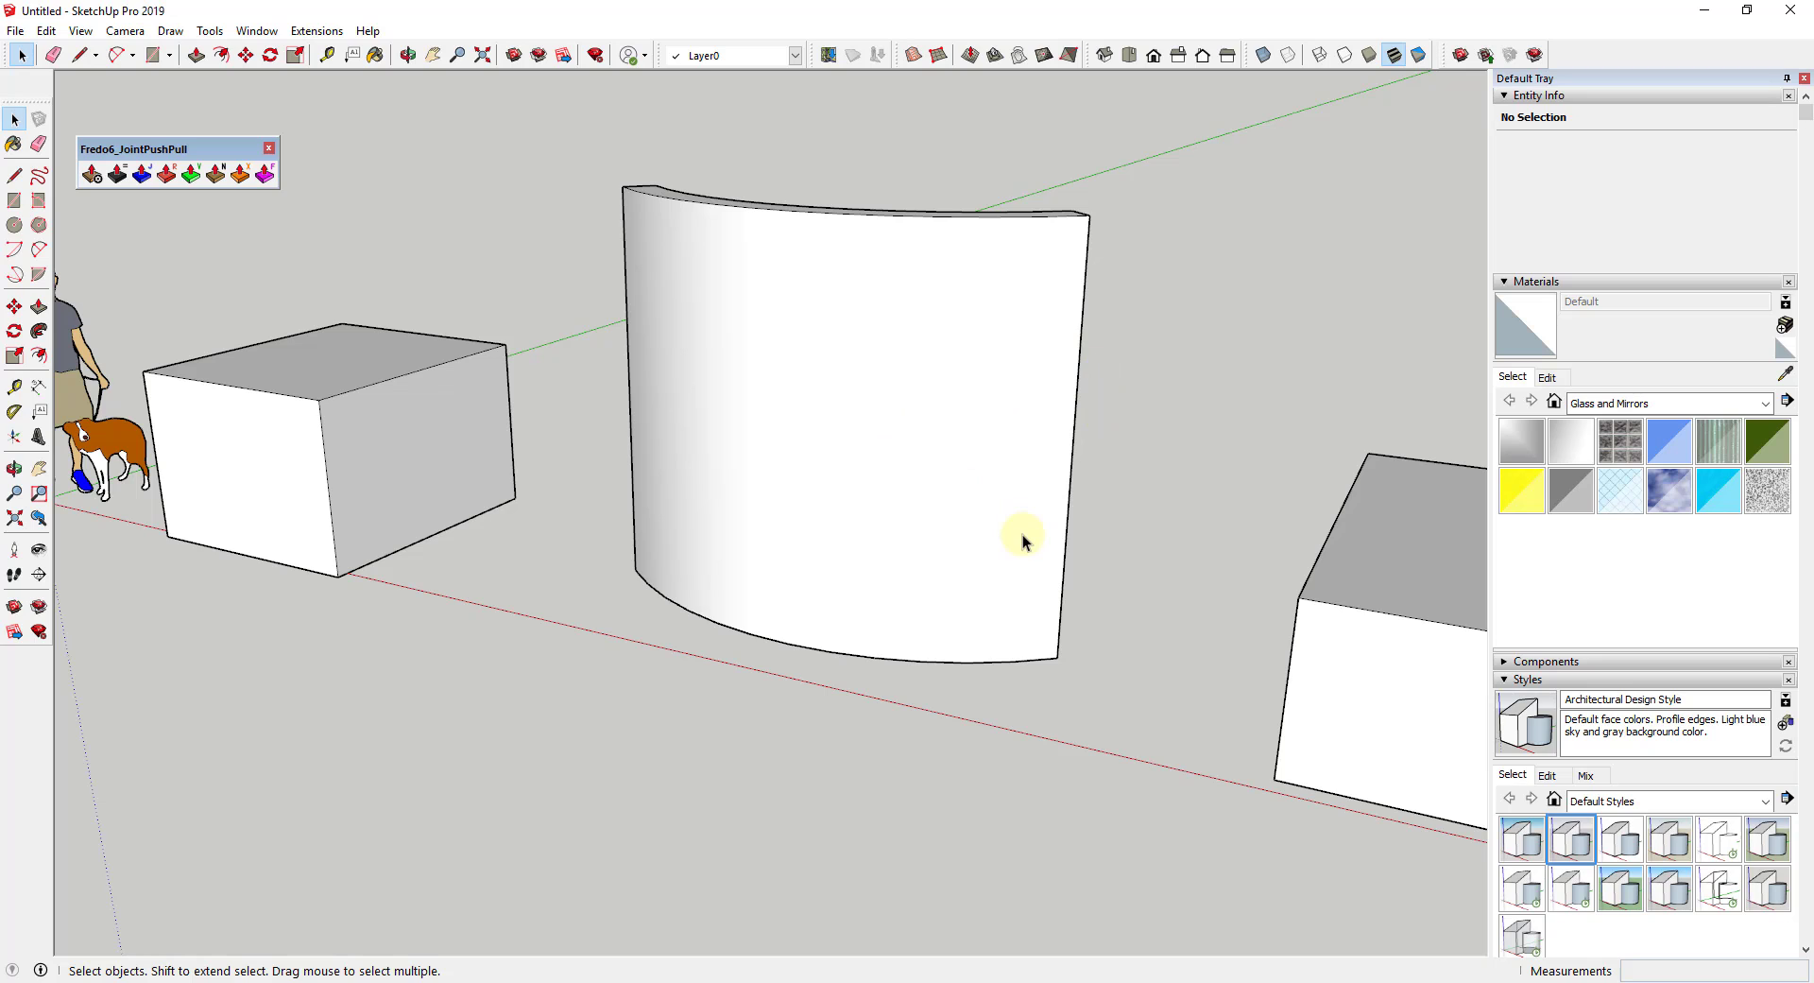
Extrude both front halves and the adjacent side face of the box about 10 7/16" with Normal Push Pull, resetting tapering to 1.00
{"action": "scroll", "coordinate": [1009, 530], "scroll_direction": "down", "scroll_amount": 3}
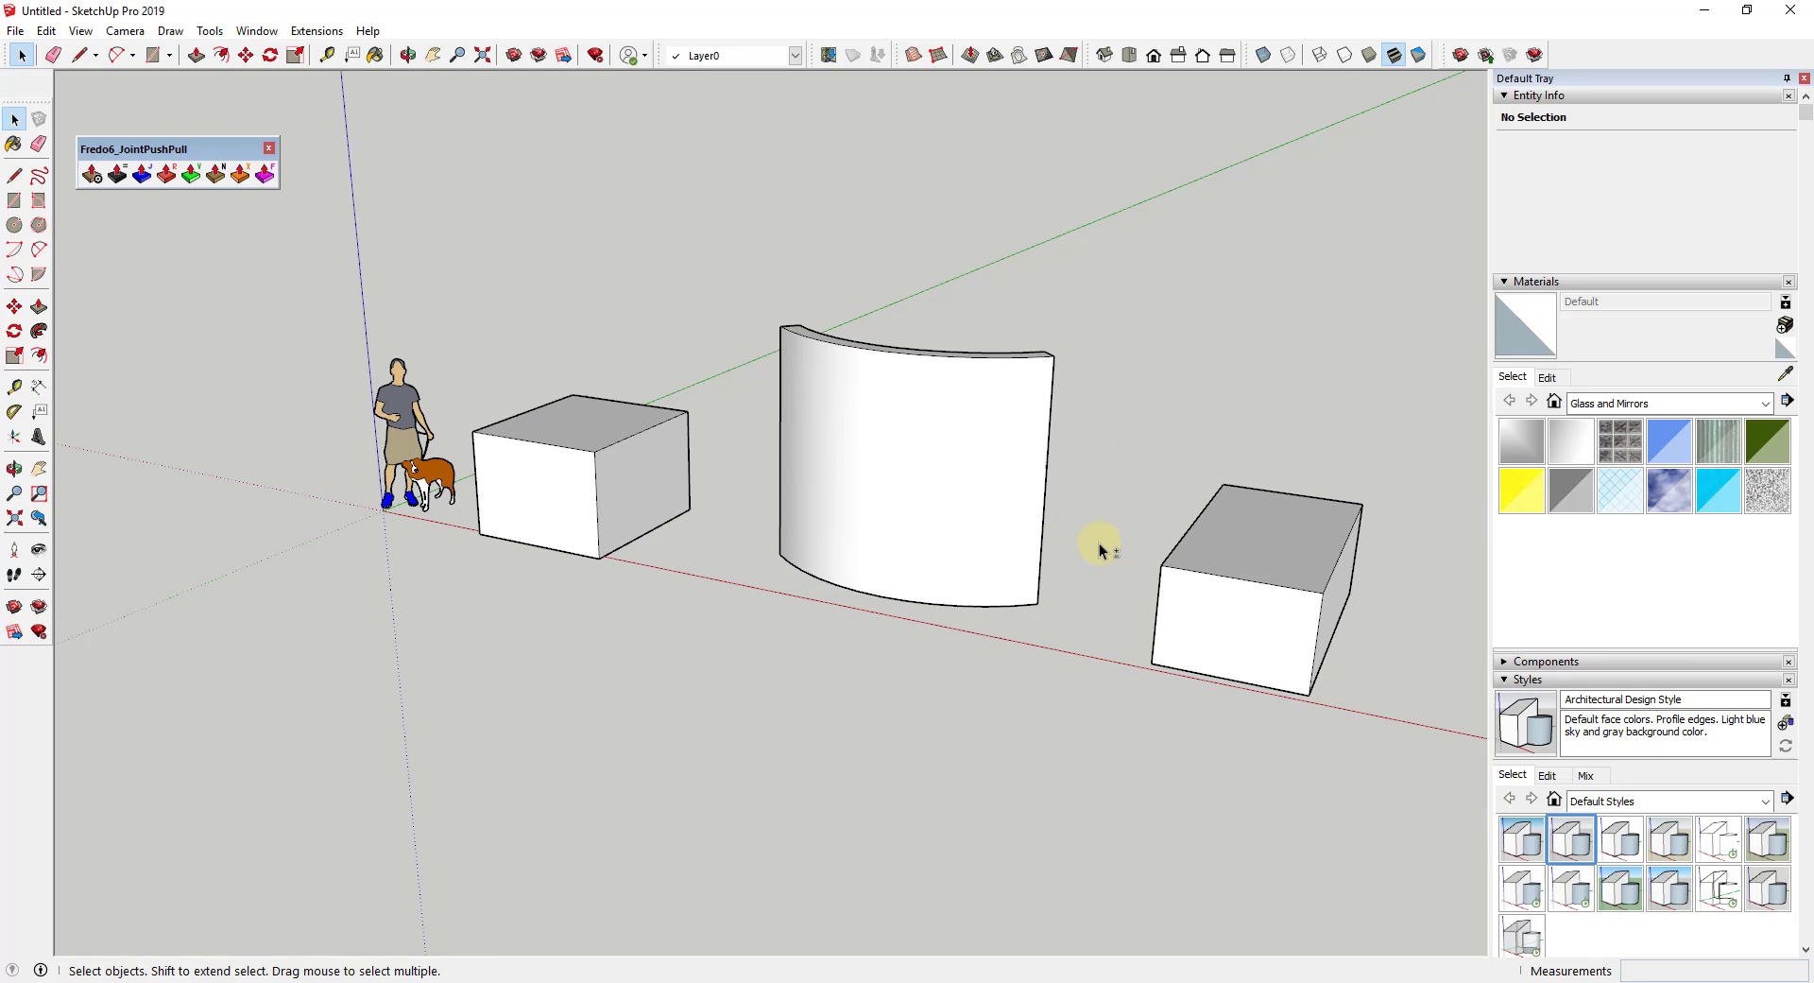
{"action": "left_click", "coordinate": [671, 503]}
{"action": "left_click", "coordinate": [553, 496], "text": "ctrl"}
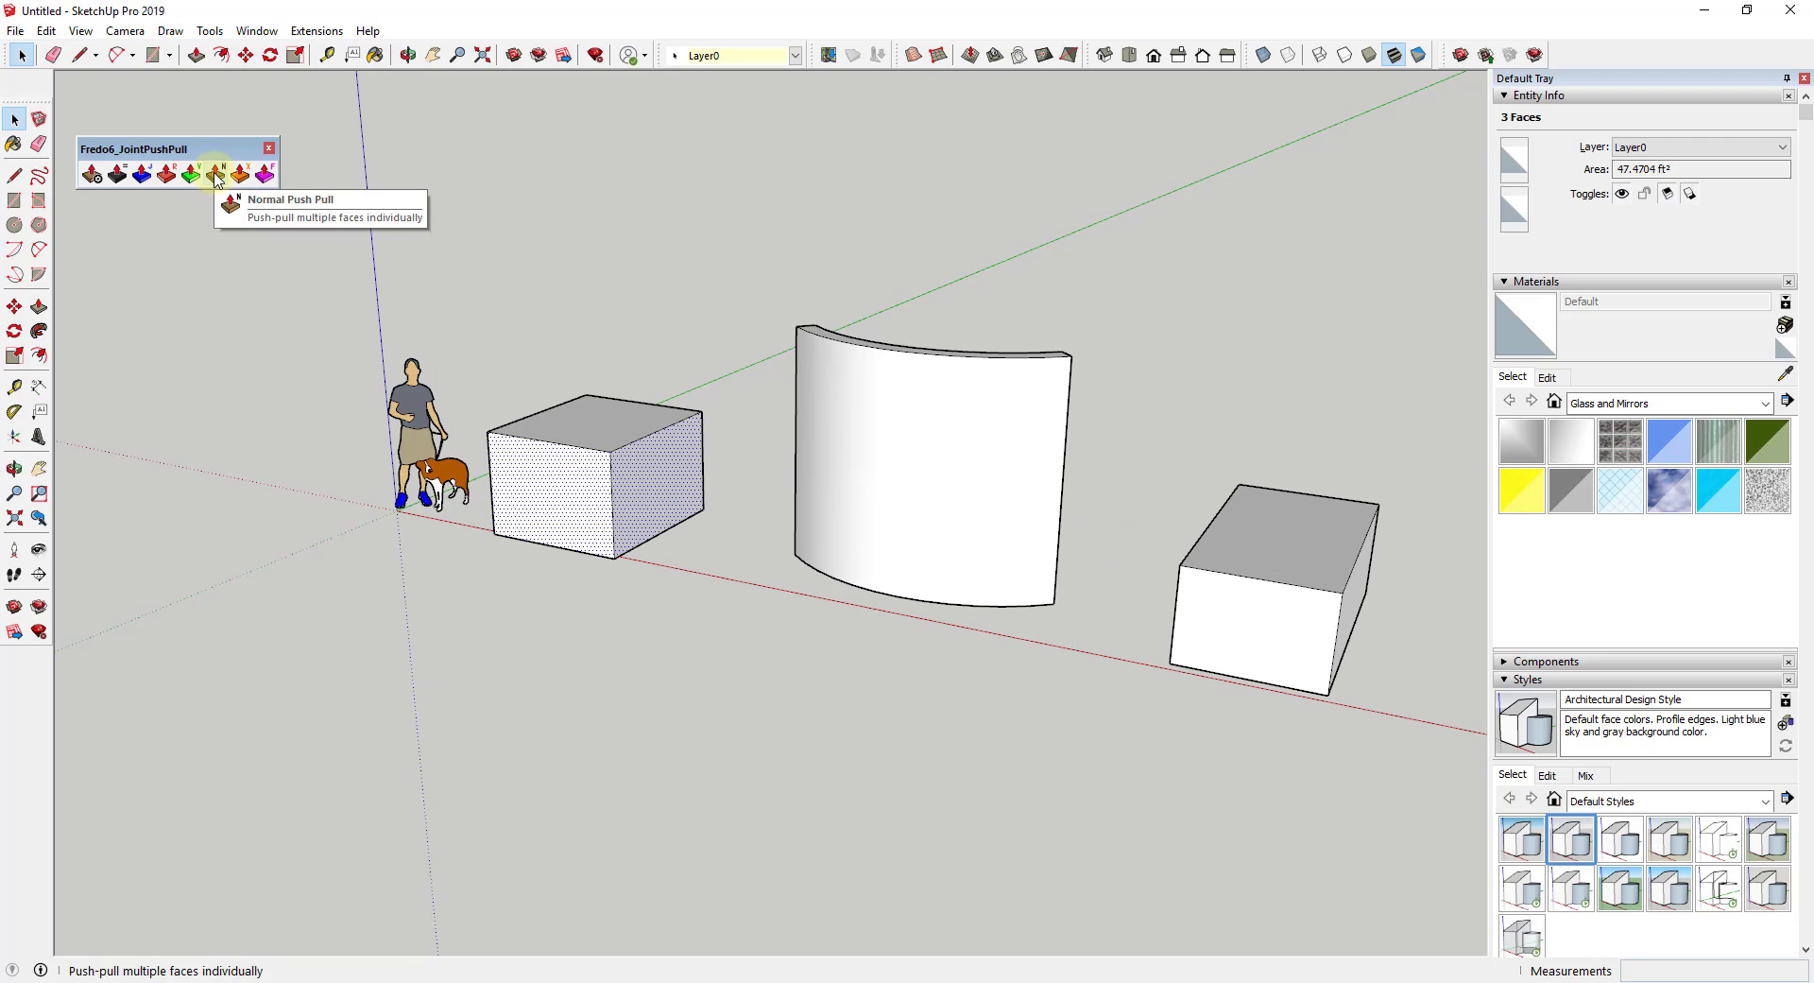
{"action": "left_click", "coordinate": [217, 175]}
{"action": "left_click_drag", "start_coordinate": [648, 507], "coordinate": [675, 510]}
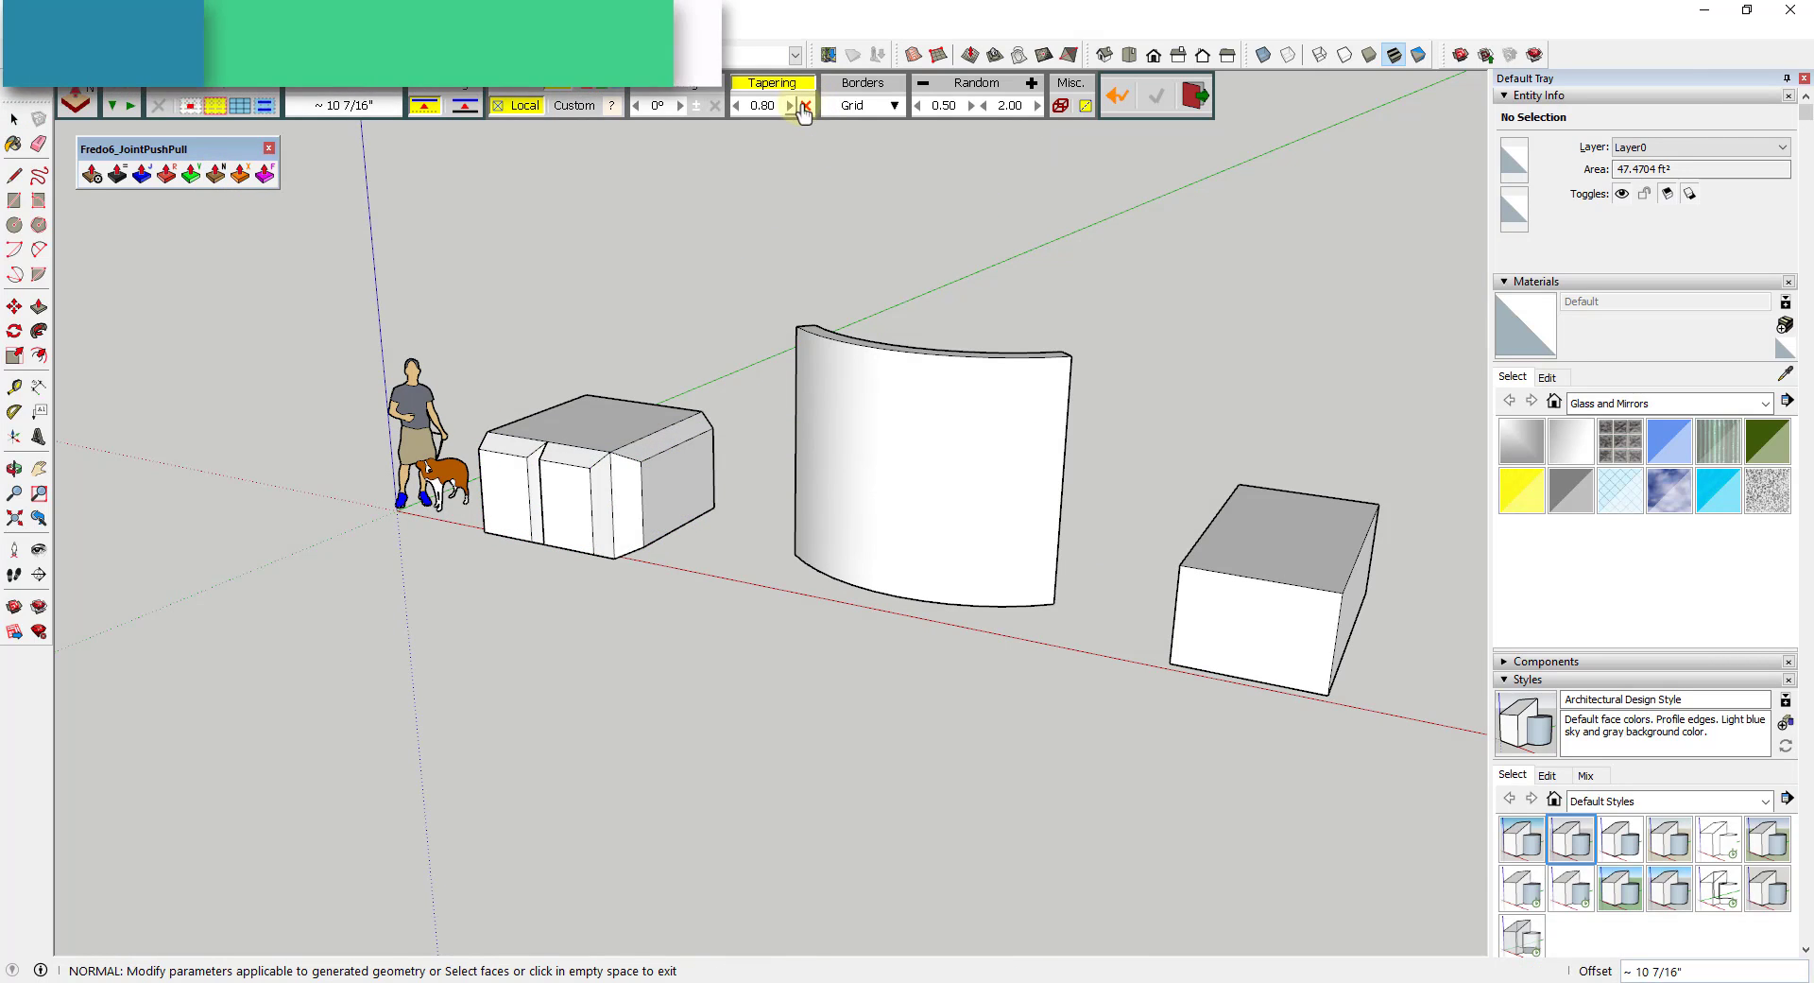
{"action": "left_click", "coordinate": [806, 105]}
{"action": "left_click", "coordinate": [567, 496]}
{"action": "scroll", "coordinate": [628, 491], "scroll_direction": "up", "scroll_amount": 5}
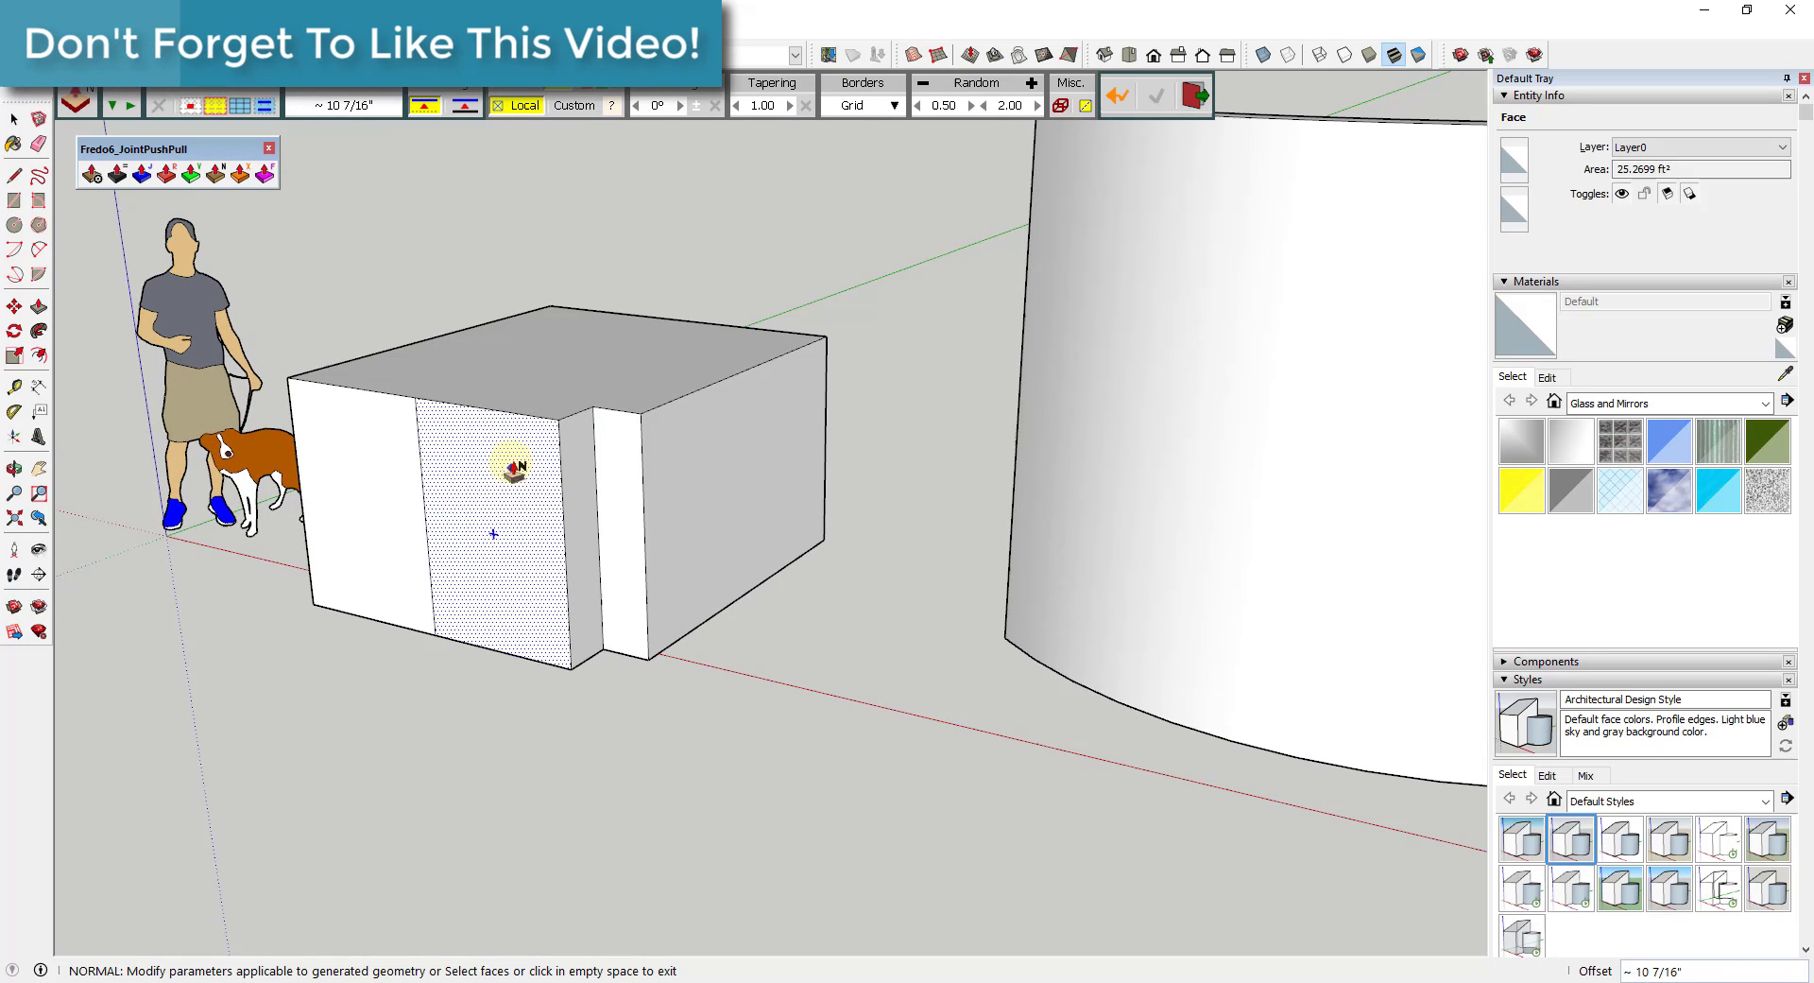
{"action": "key", "text": "Escape"}
{"action": "key", "text": "space"}
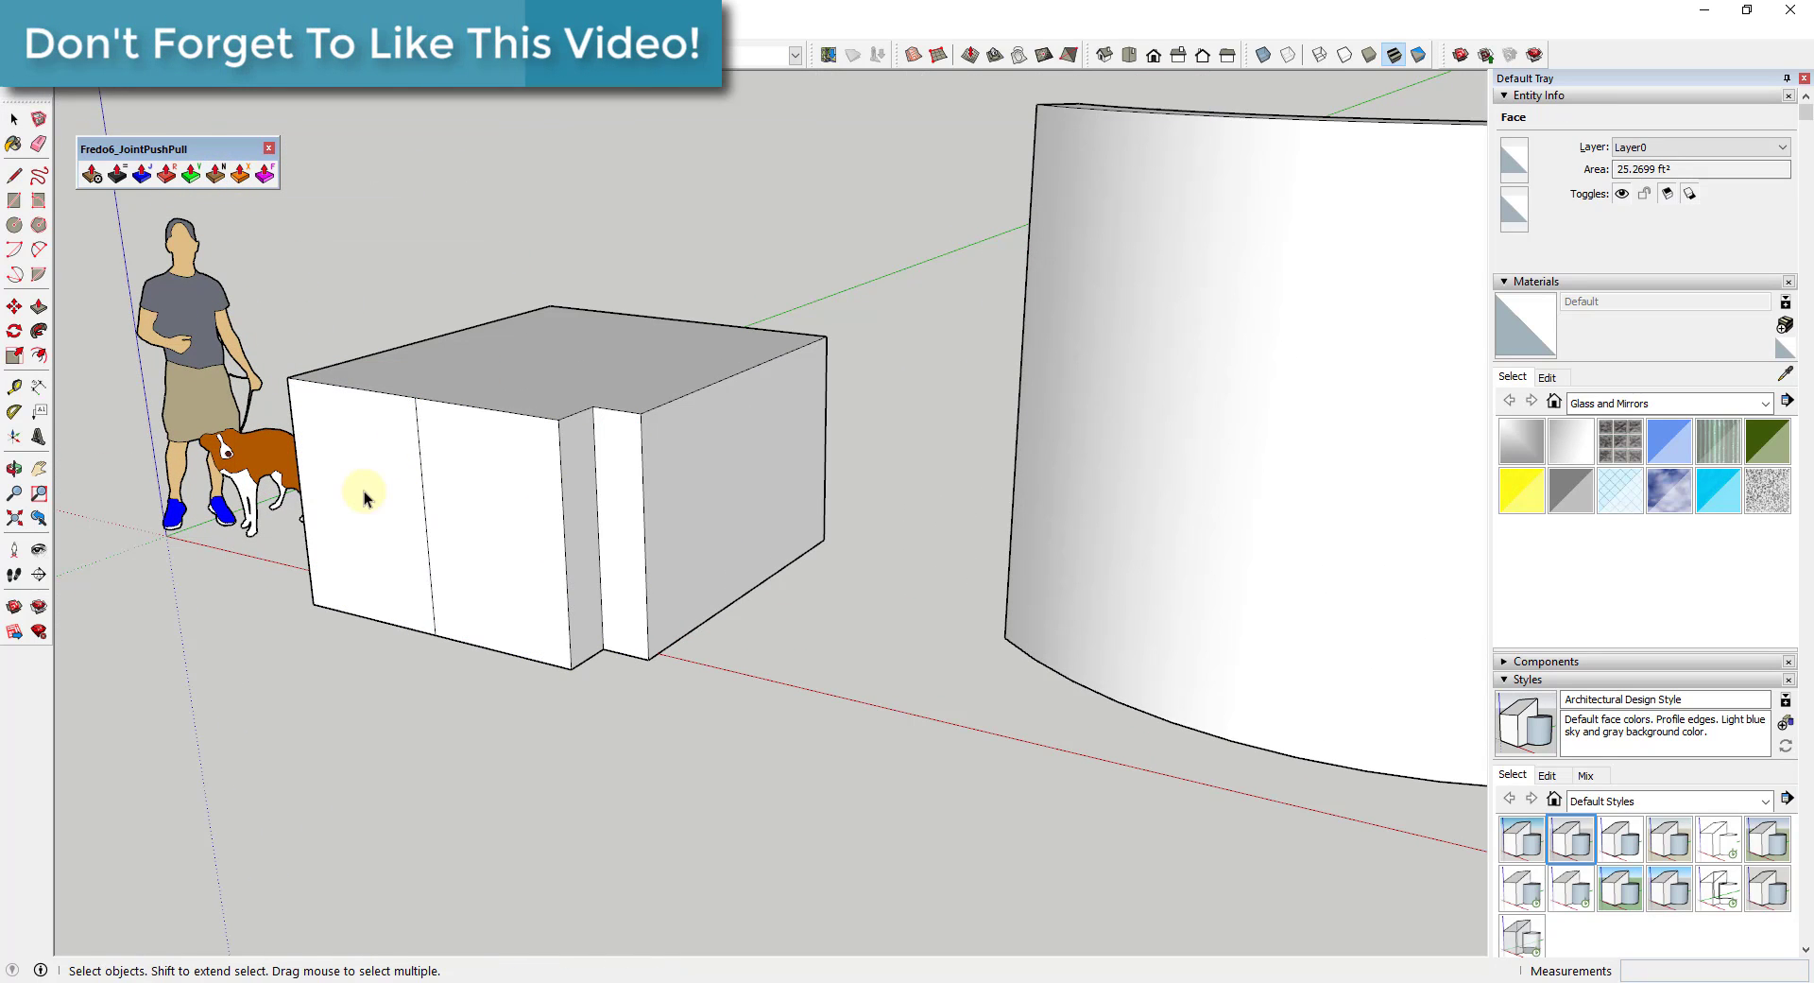
Select the outer front face near the figure and the box's far side face, and extrude both about 7" with Normal Push Pull
{"action": "left_click", "coordinate": [364, 490]}
{"action": "left_click", "coordinate": [700, 486], "text": "shift"}
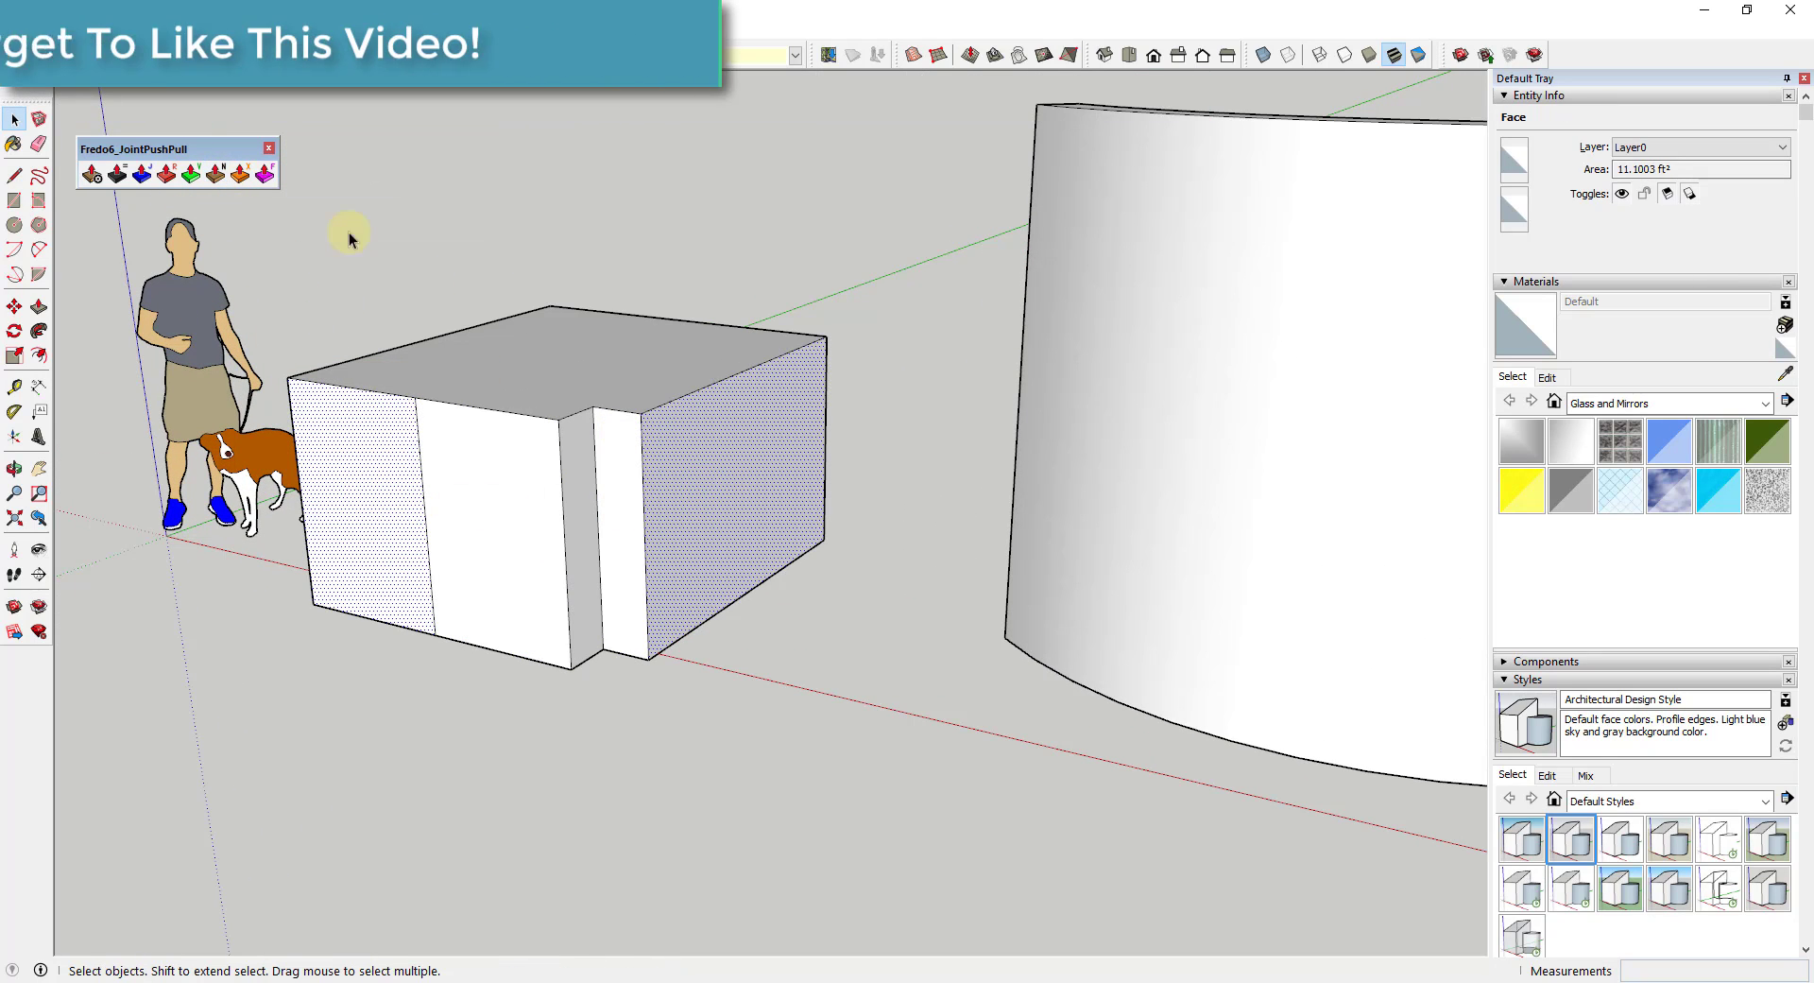
{"action": "left_click", "coordinate": [216, 175]}
{"action": "left_click", "coordinate": [737, 515]}
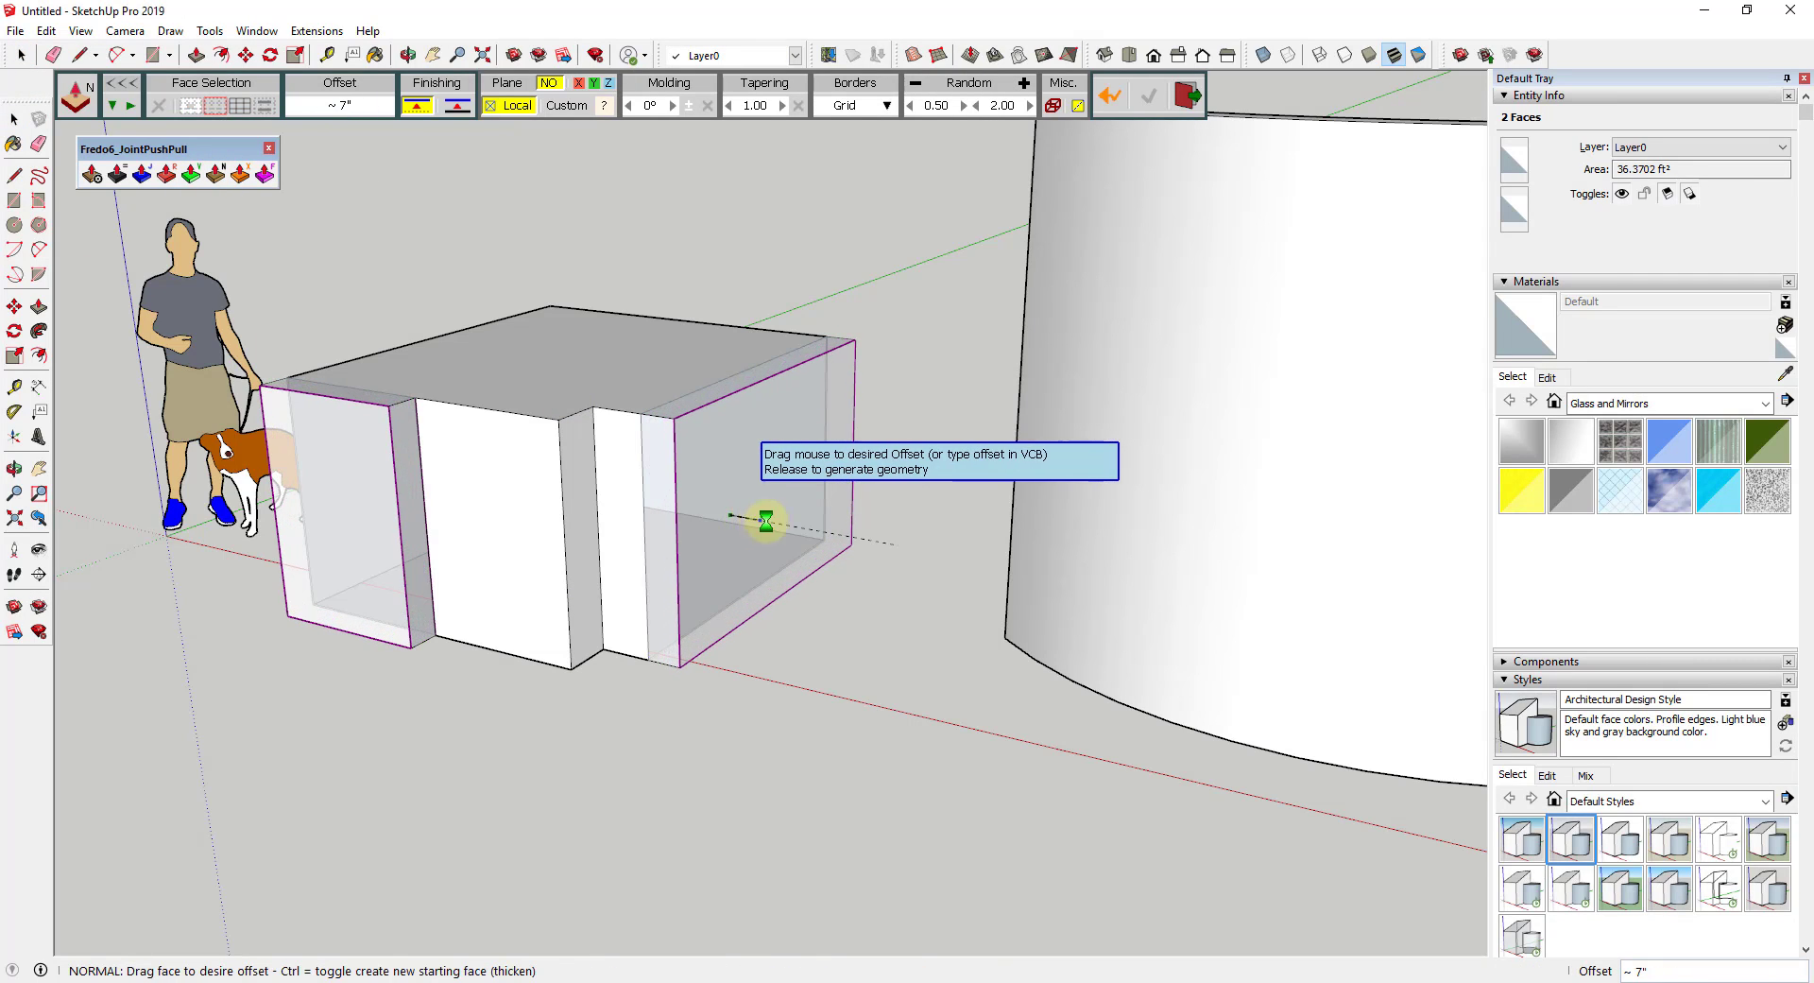
{"action": "left_click", "coordinate": [749, 514]}
{"action": "left_click", "coordinate": [832, 668]}
{"action": "middle_click_drag", "start_coordinate": [353, 458], "coordinate": [737, 453]}
{"action": "middle_click_drag", "start_coordinate": [1324, 445], "coordinate": [935, 494]}
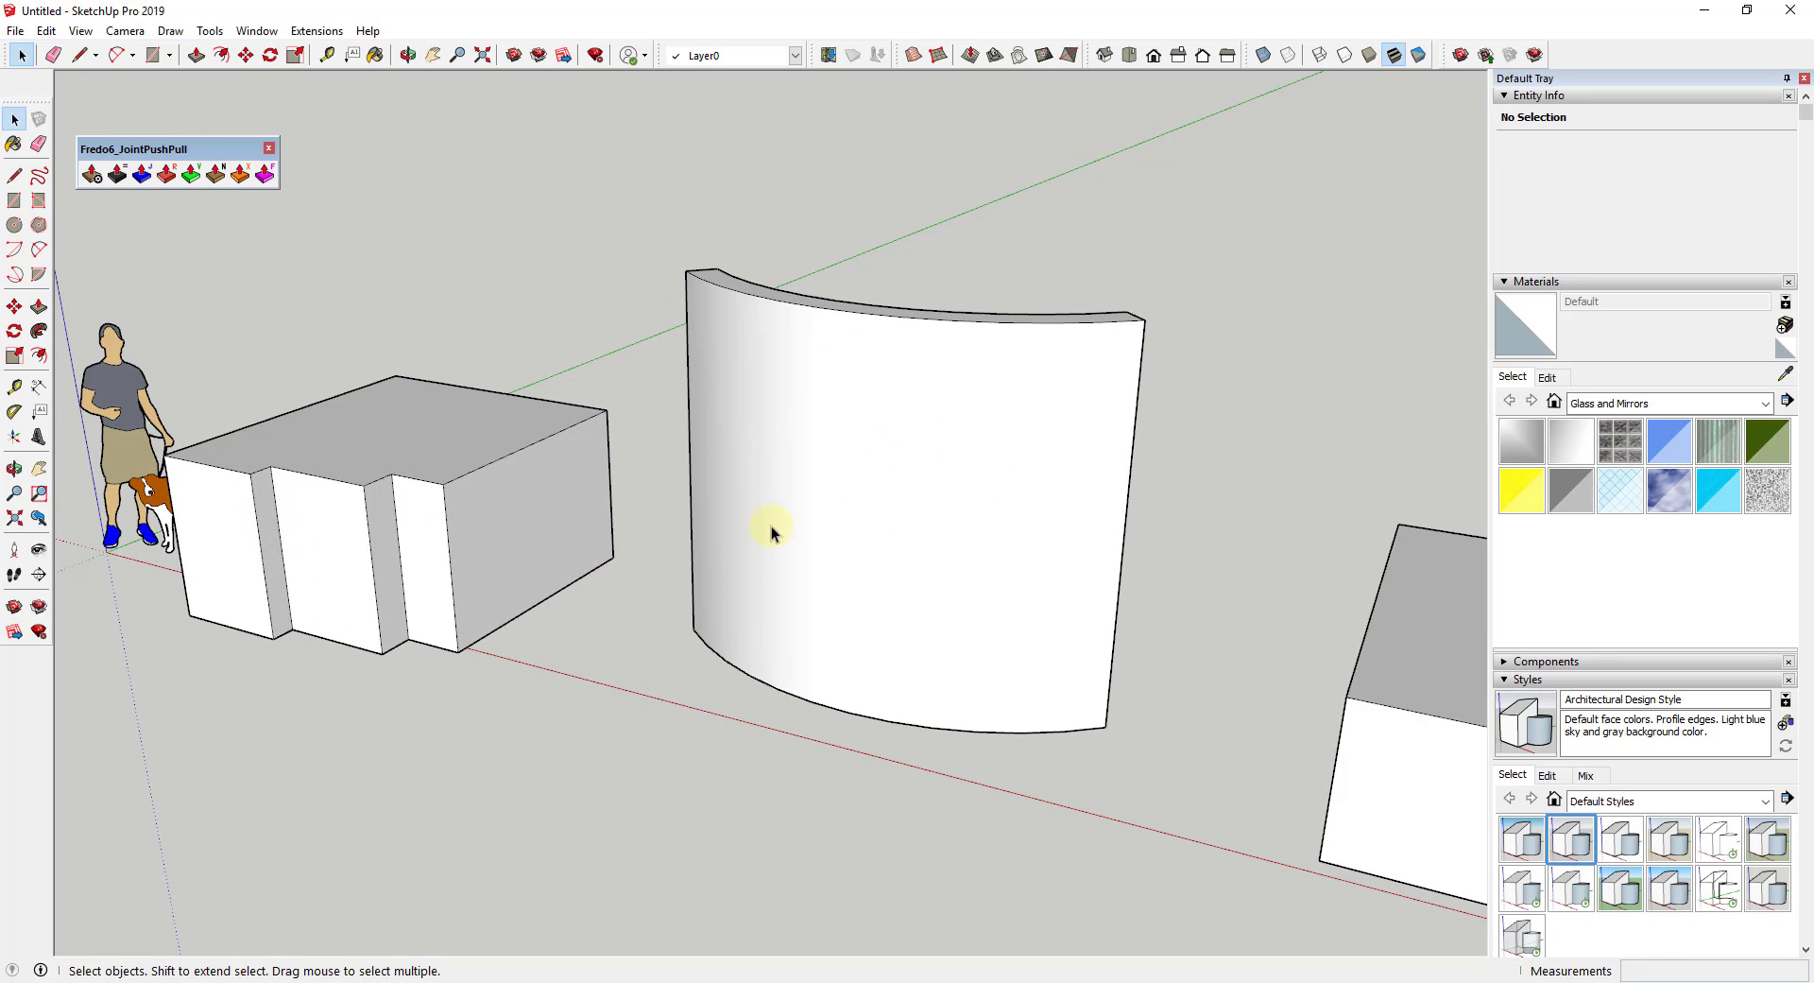
{"action": "middle_click_drag", "start_coordinate": [1249, 556], "coordinate": [1300, 513]}
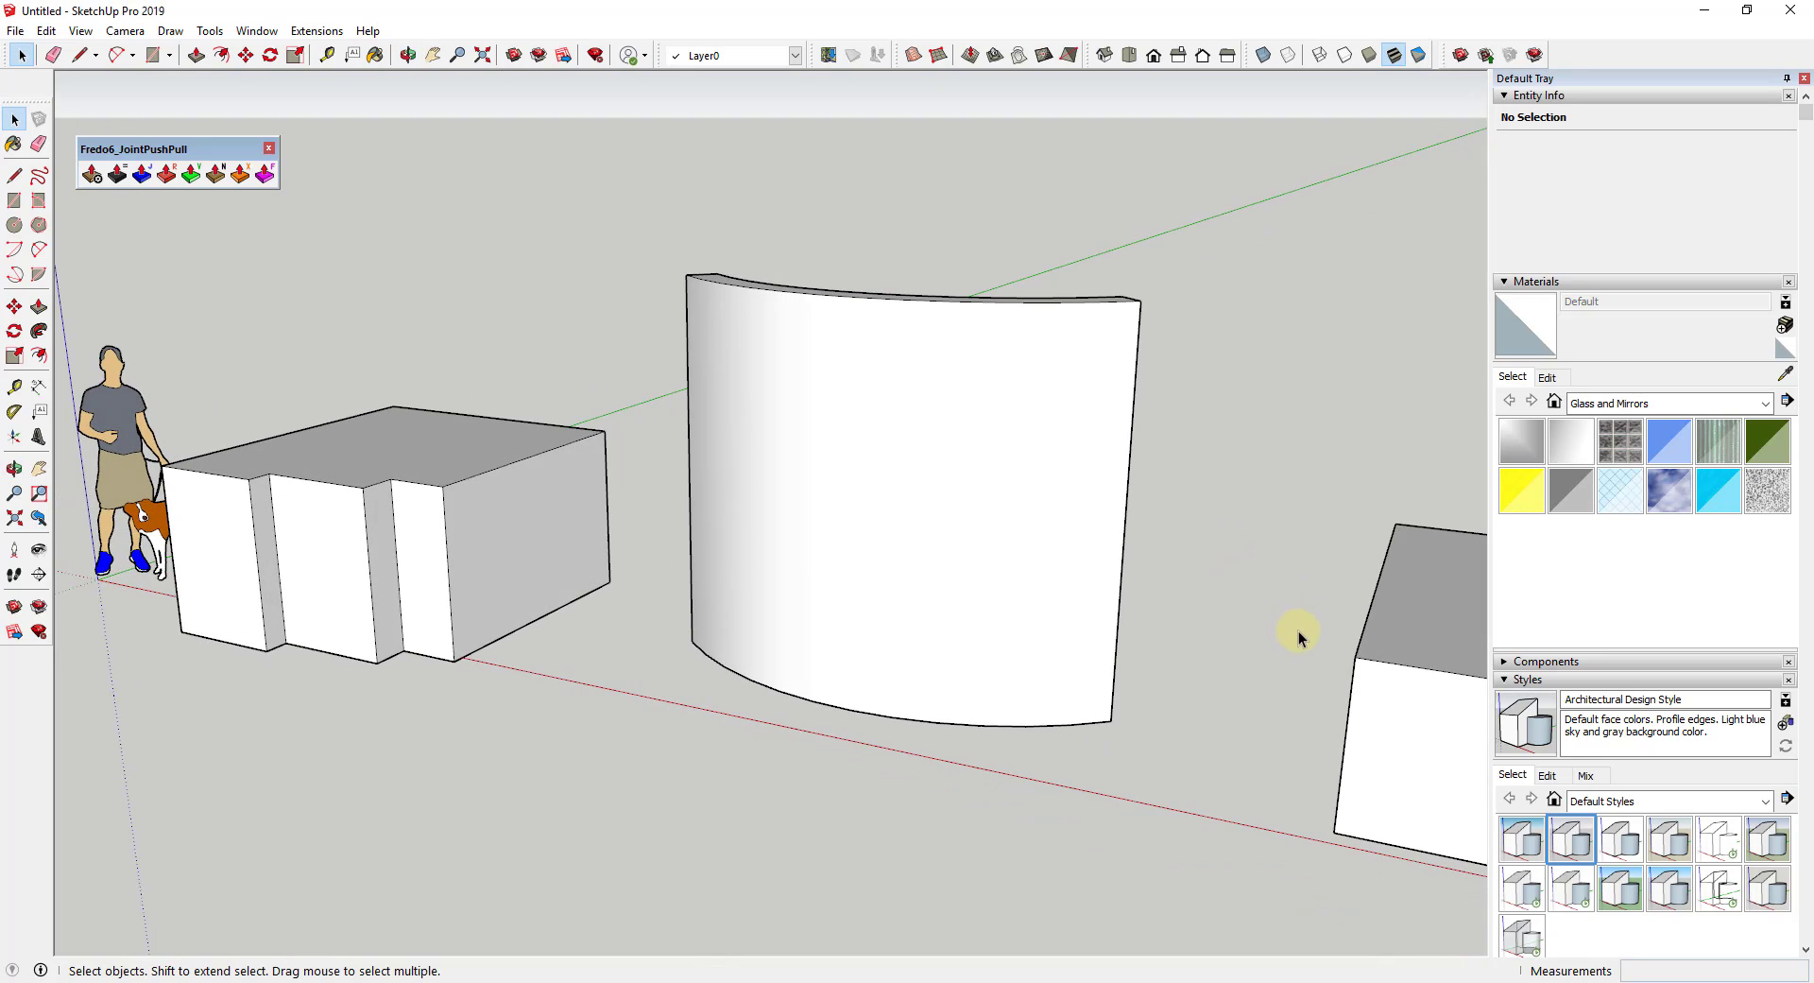
Turn on the display of hidden geometry to expose the curved wall's individual segments
{"action": "middle_click_drag", "start_coordinate": [1297, 635], "coordinate": [1226, 601]}
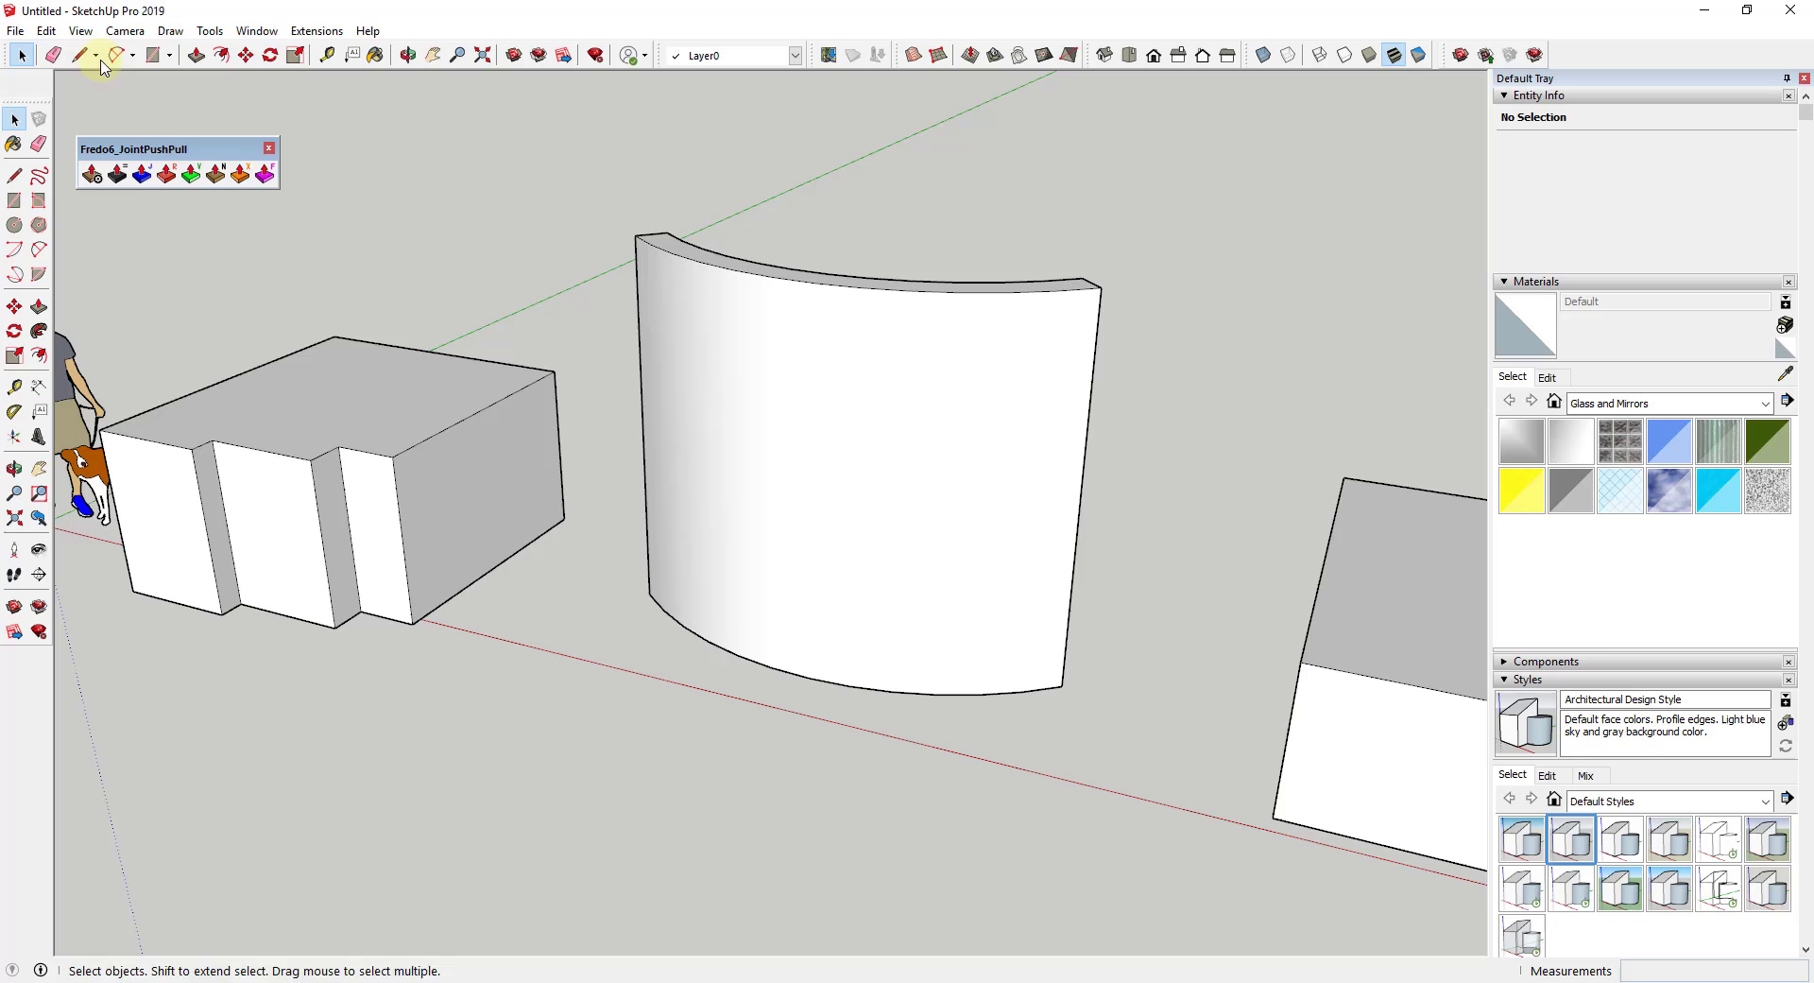
{"action": "left_click", "coordinate": [80, 30]}
{"action": "left_click", "coordinate": [117, 101]}
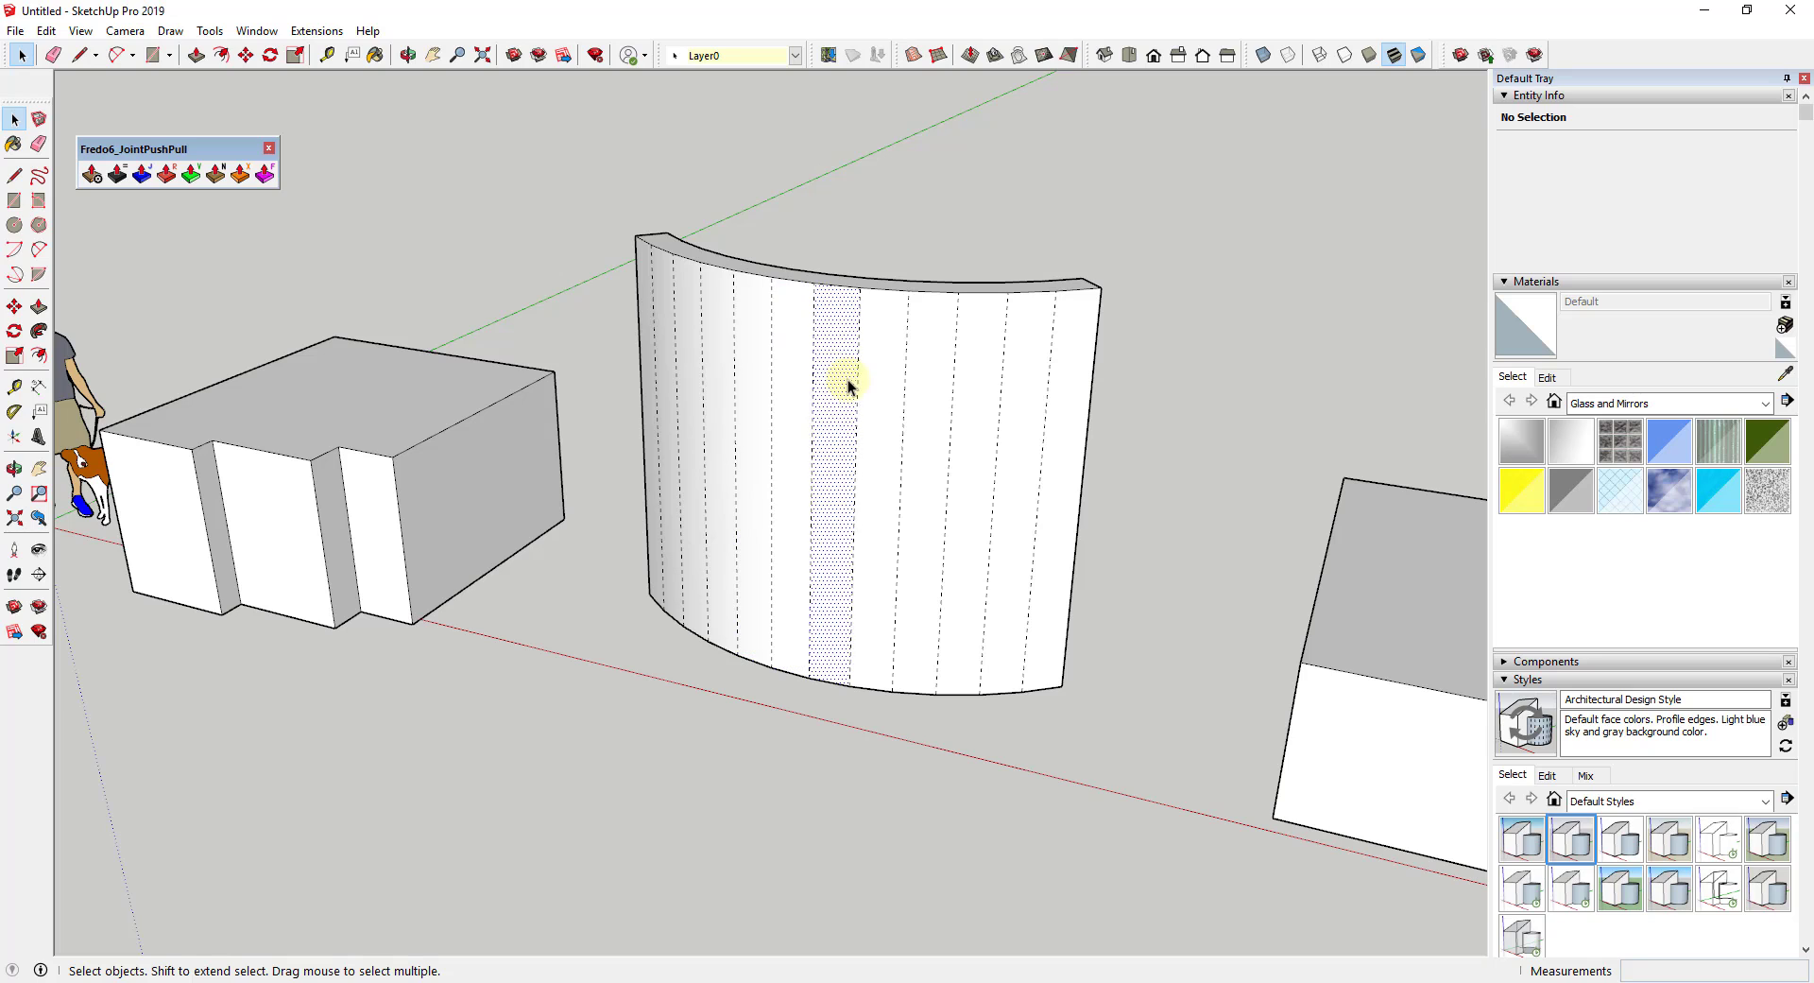
Extrude three alternate segments of the curved wall's front surface about 3 3/4" with the standard Push/Pull tool
{"action": "left_click", "coordinate": [888, 393]}
{"action": "middle_click_drag", "start_coordinate": [888, 393], "coordinate": [928, 412]}
{"action": "key", "text": "p"}
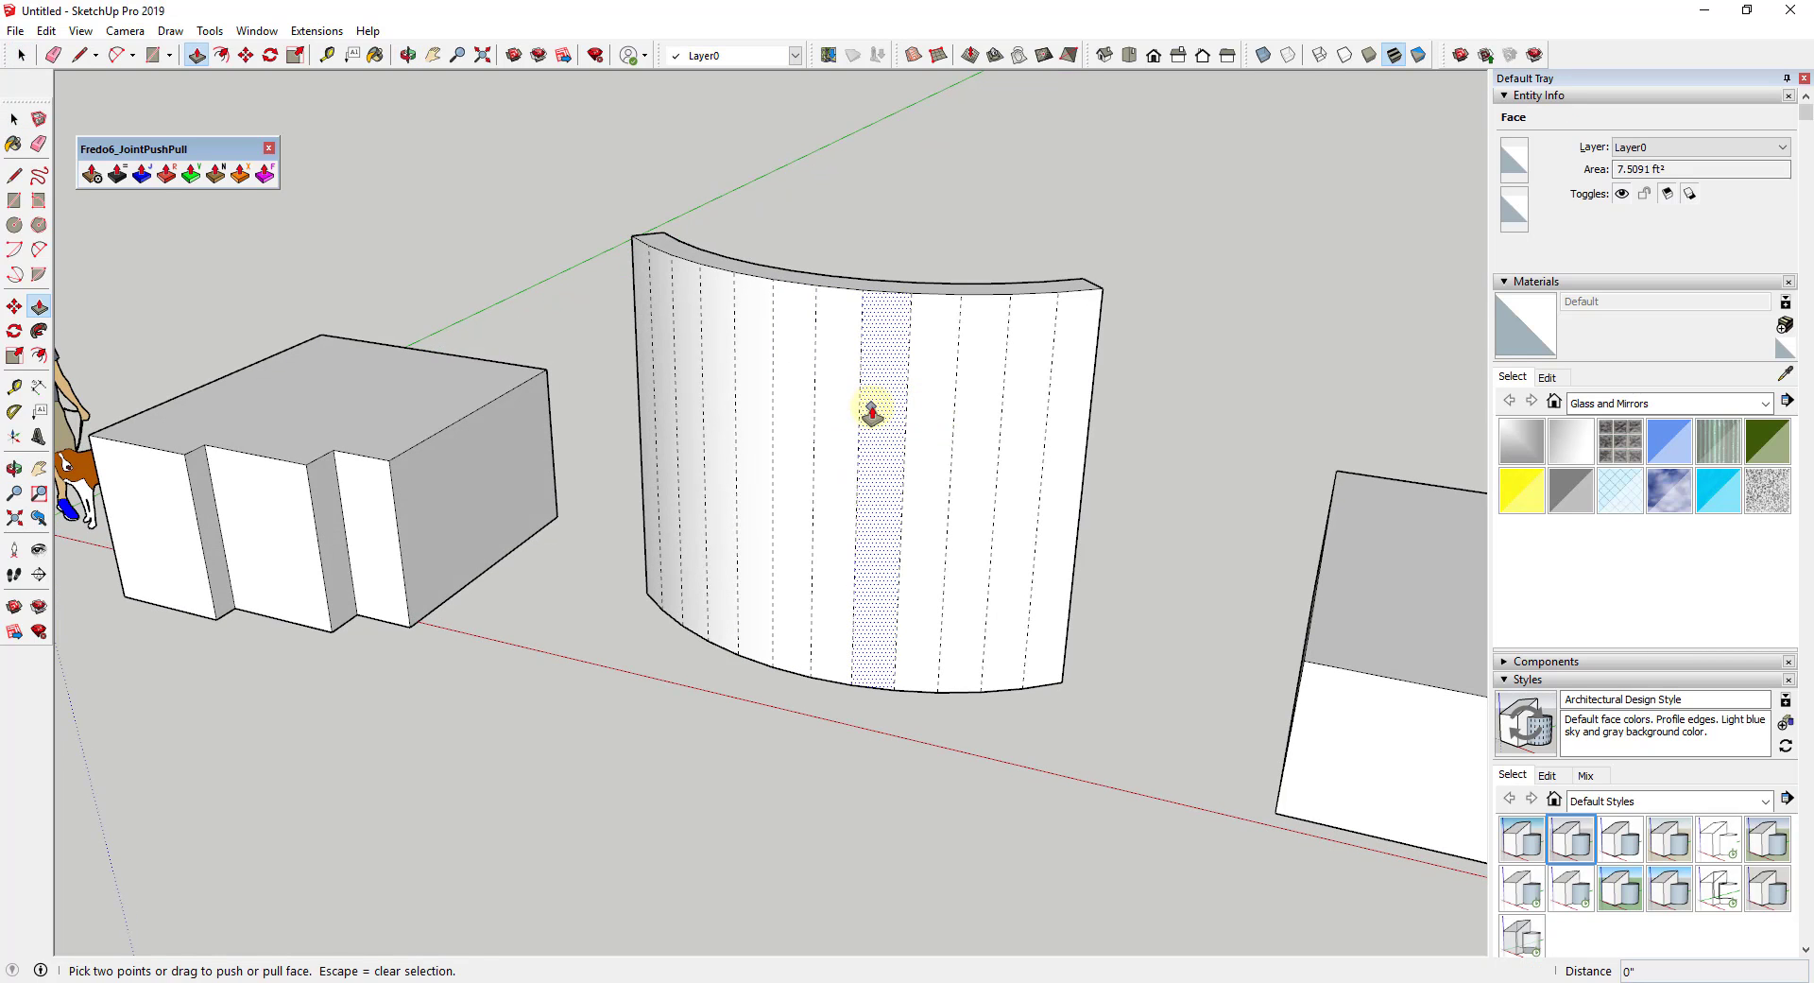
{"action": "left_click", "coordinate": [866, 409]}
{"action": "left_click", "coordinate": [866, 421]}
{"action": "double_click", "coordinate": [791, 430]}
{"action": "double_click", "coordinate": [778, 417]}
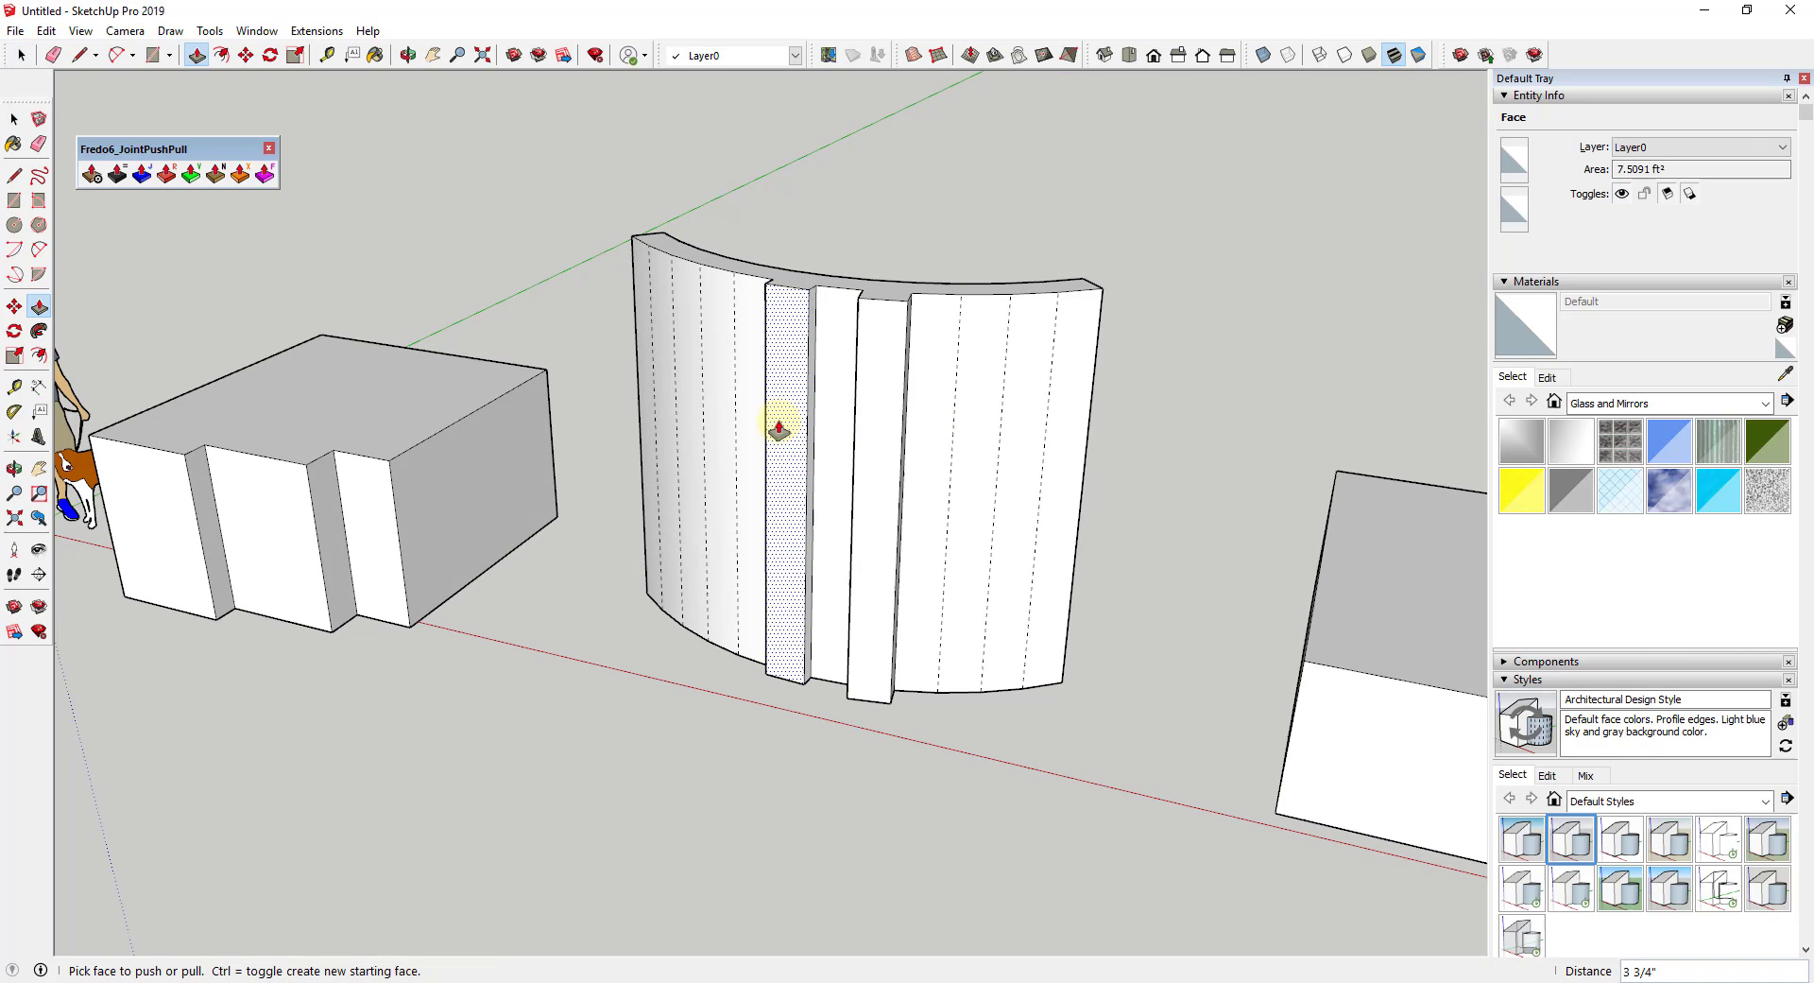
{"action": "double_click", "coordinate": [732, 402]}
{"action": "left_click", "coordinate": [707, 410]}
{"action": "key", "text": "Escape"}
{"action": "key", "text": "space"}
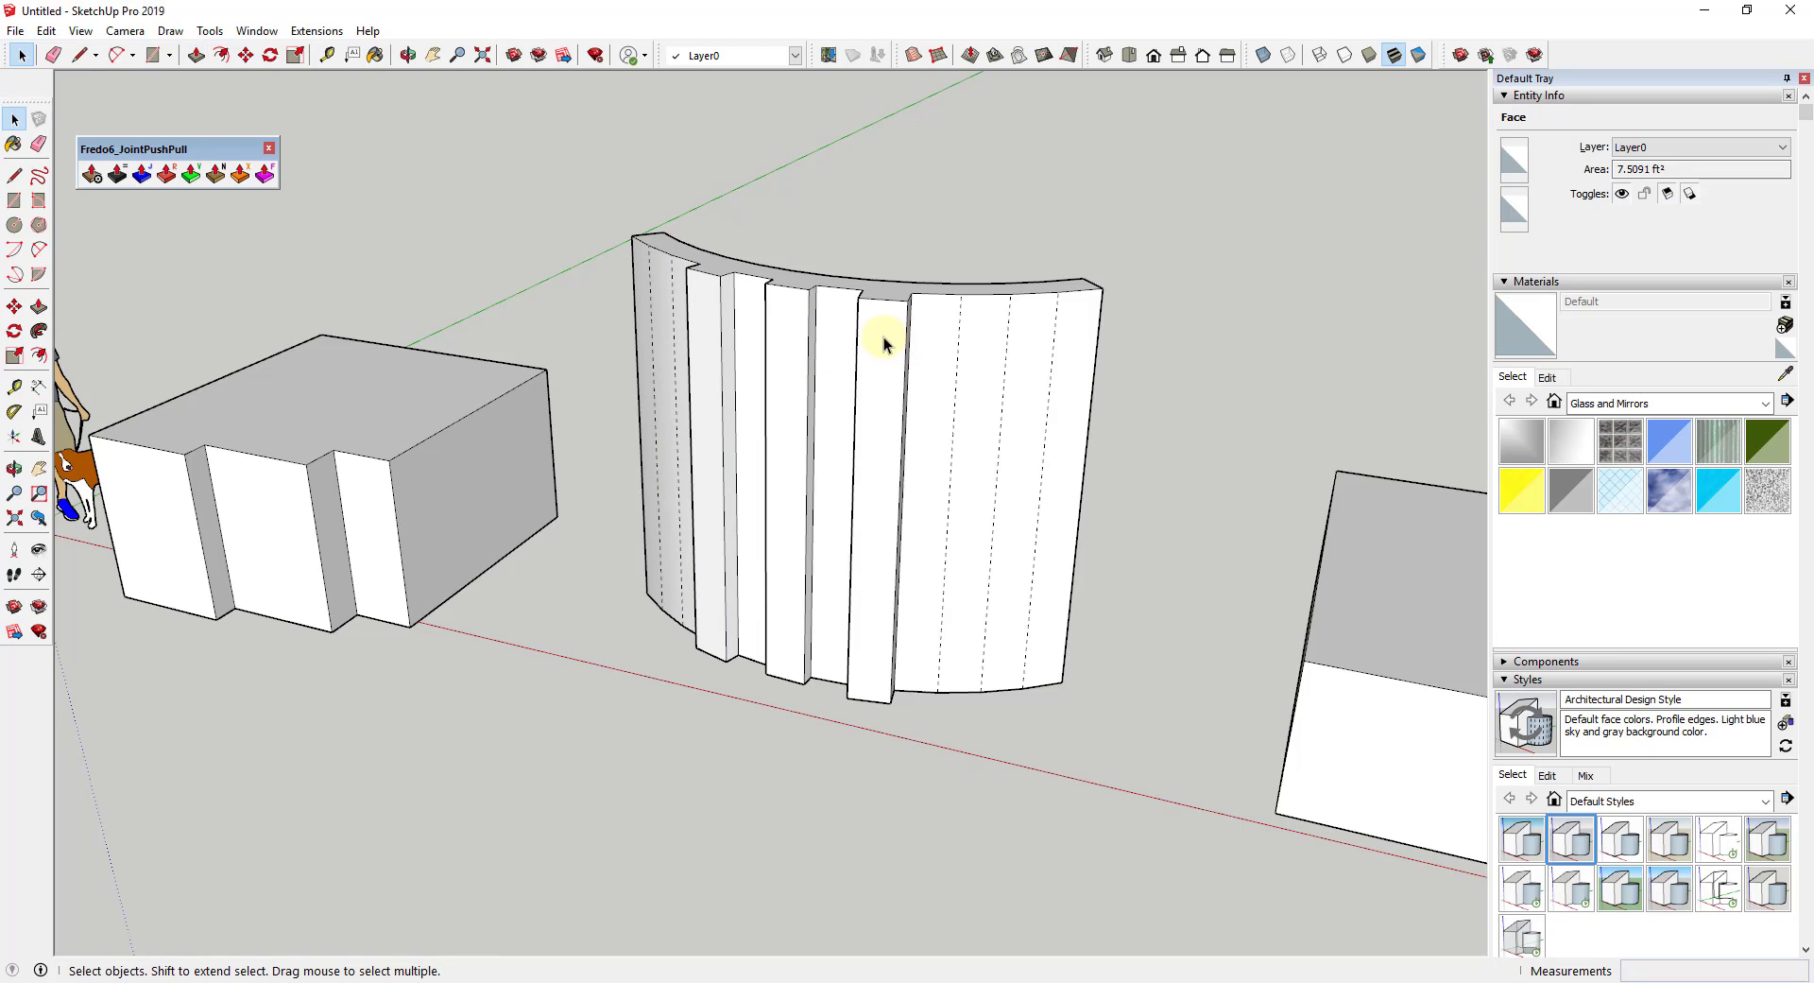
Undo the segment extrusions on the curved wall and turn off the display of hidden geometry
{"action": "key", "text": "ctrl+z"}
{"action": "key", "text": "ctrl+z"}
{"action": "key", "text": "ctrl+z"}
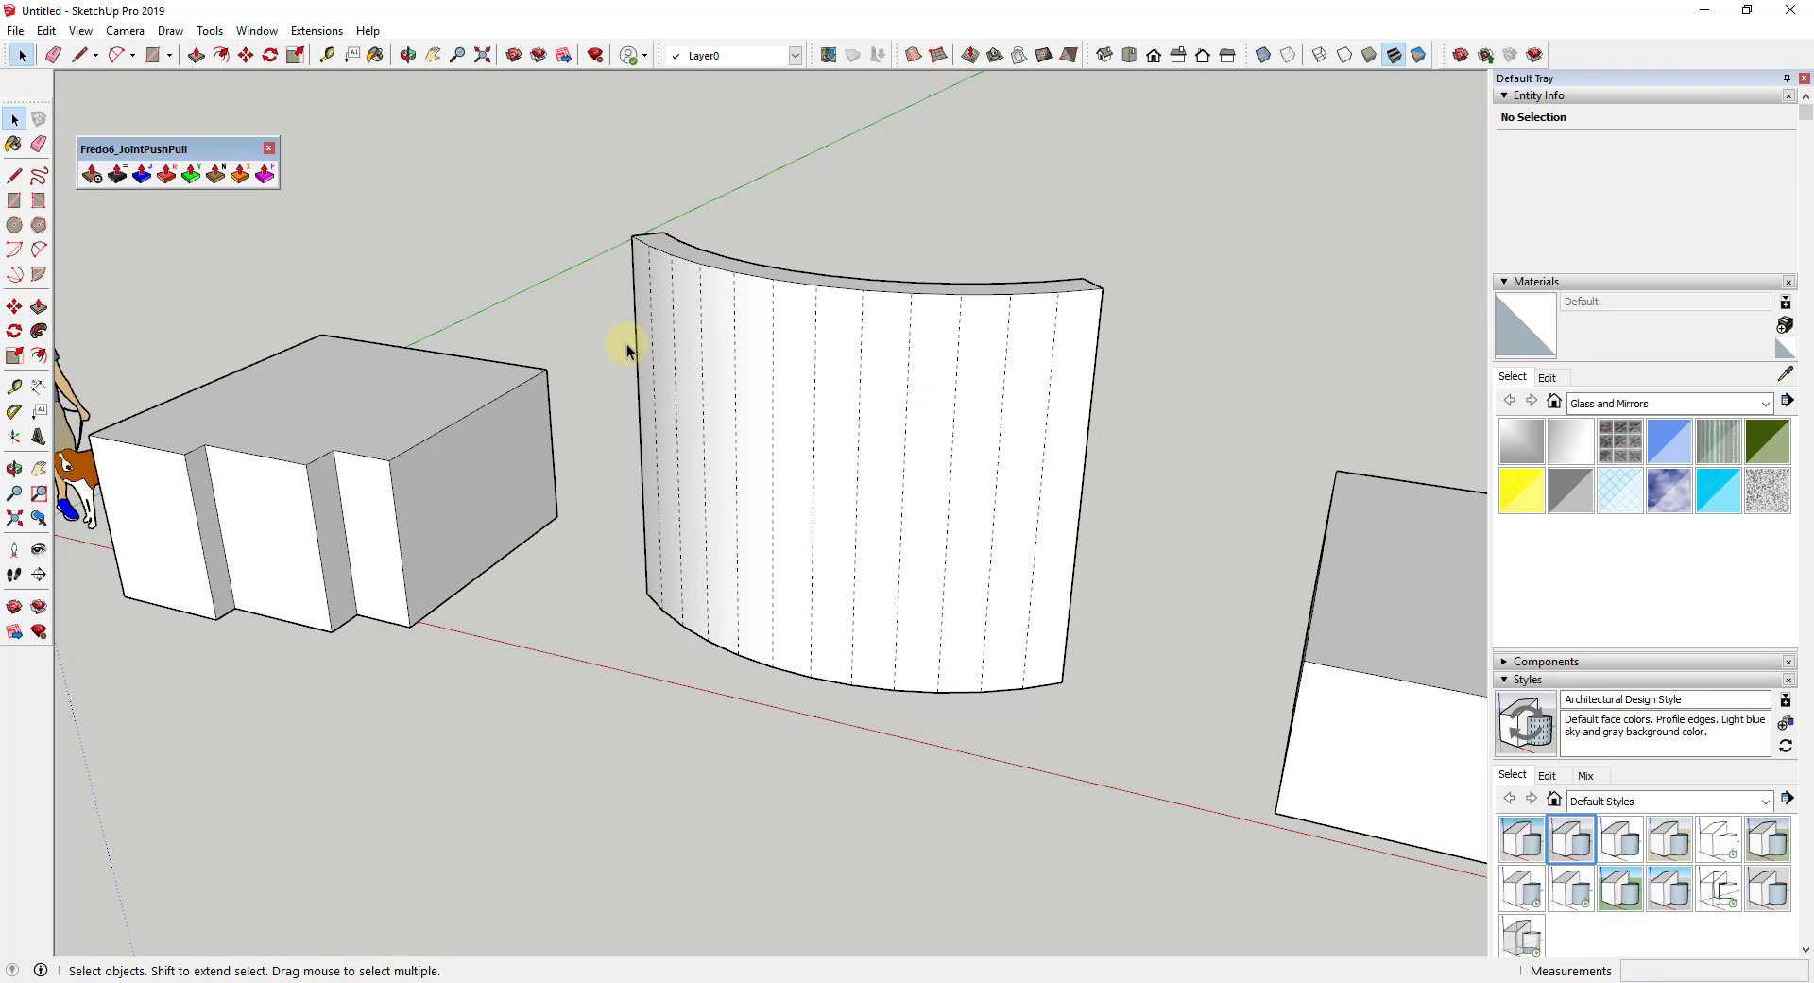
{"action": "key", "text": "ctrl+z"}
Try to extrude the curved wall's smoothed front surface with the standard Push/Pull tool
{"action": "left_click", "coordinate": [1020, 470]}
{"action": "key", "text": "p"}
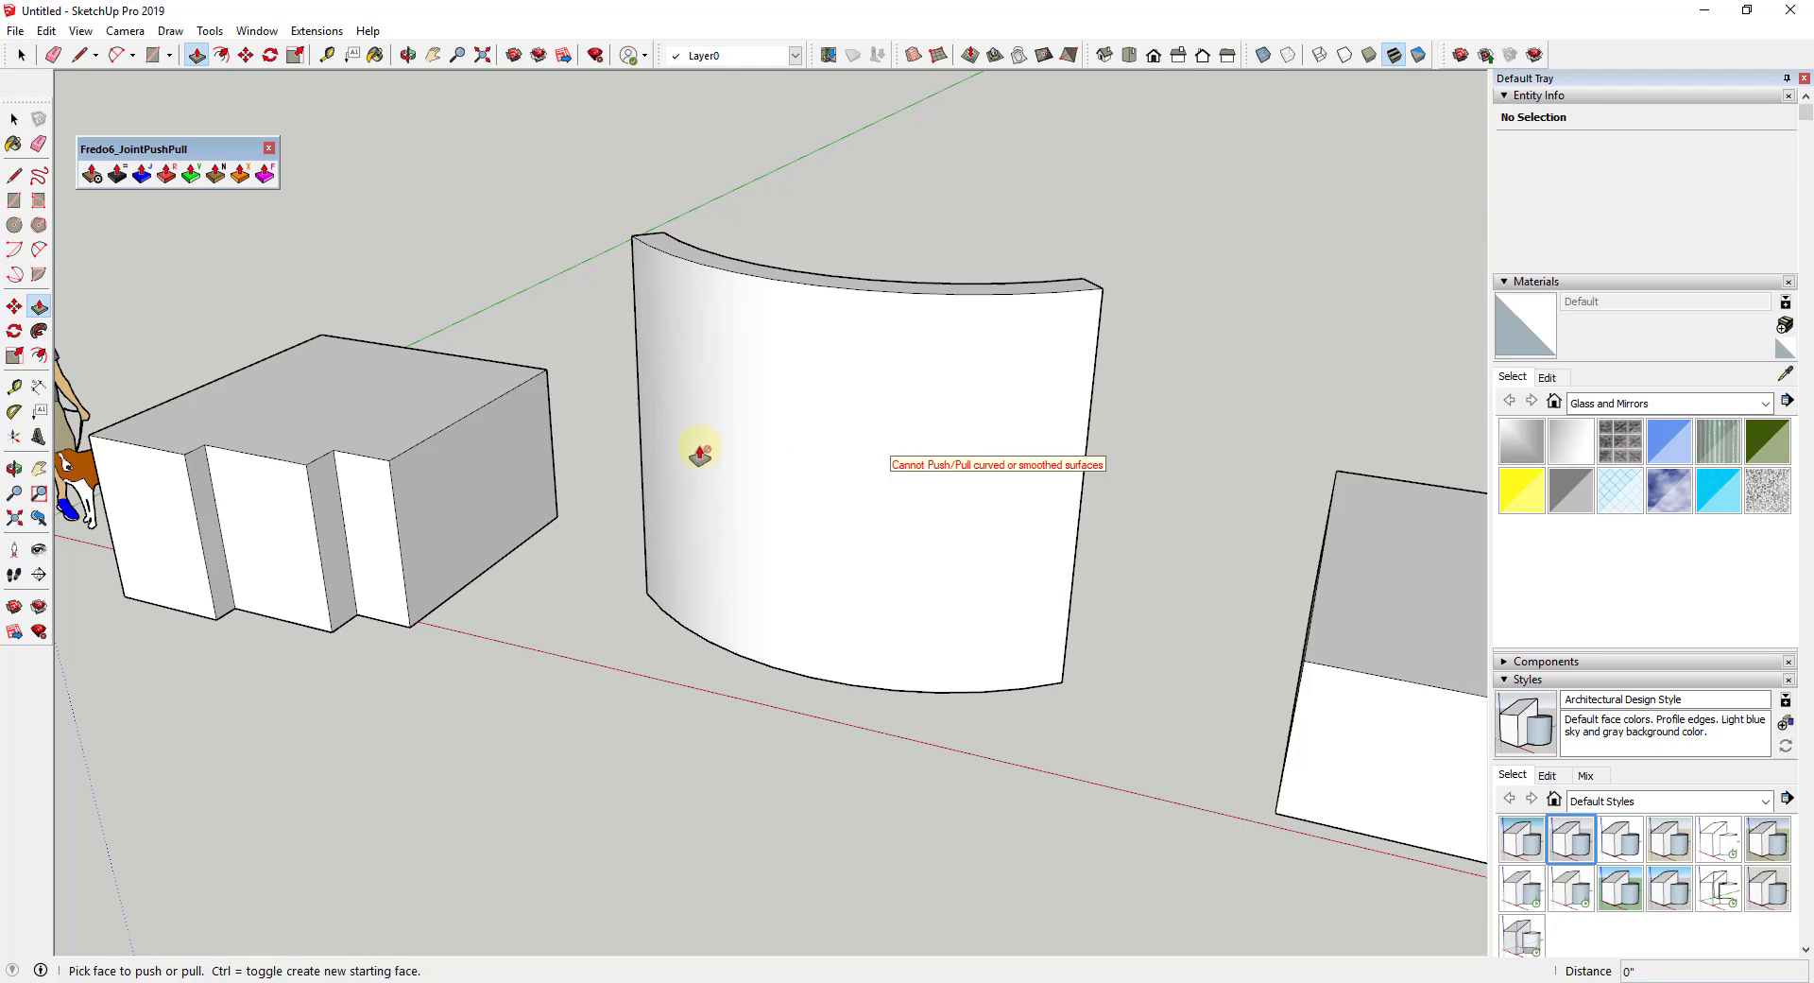
{"action": "middle_click_drag", "start_coordinate": [1175, 519], "coordinate": [1097, 482], "text": "shift"}
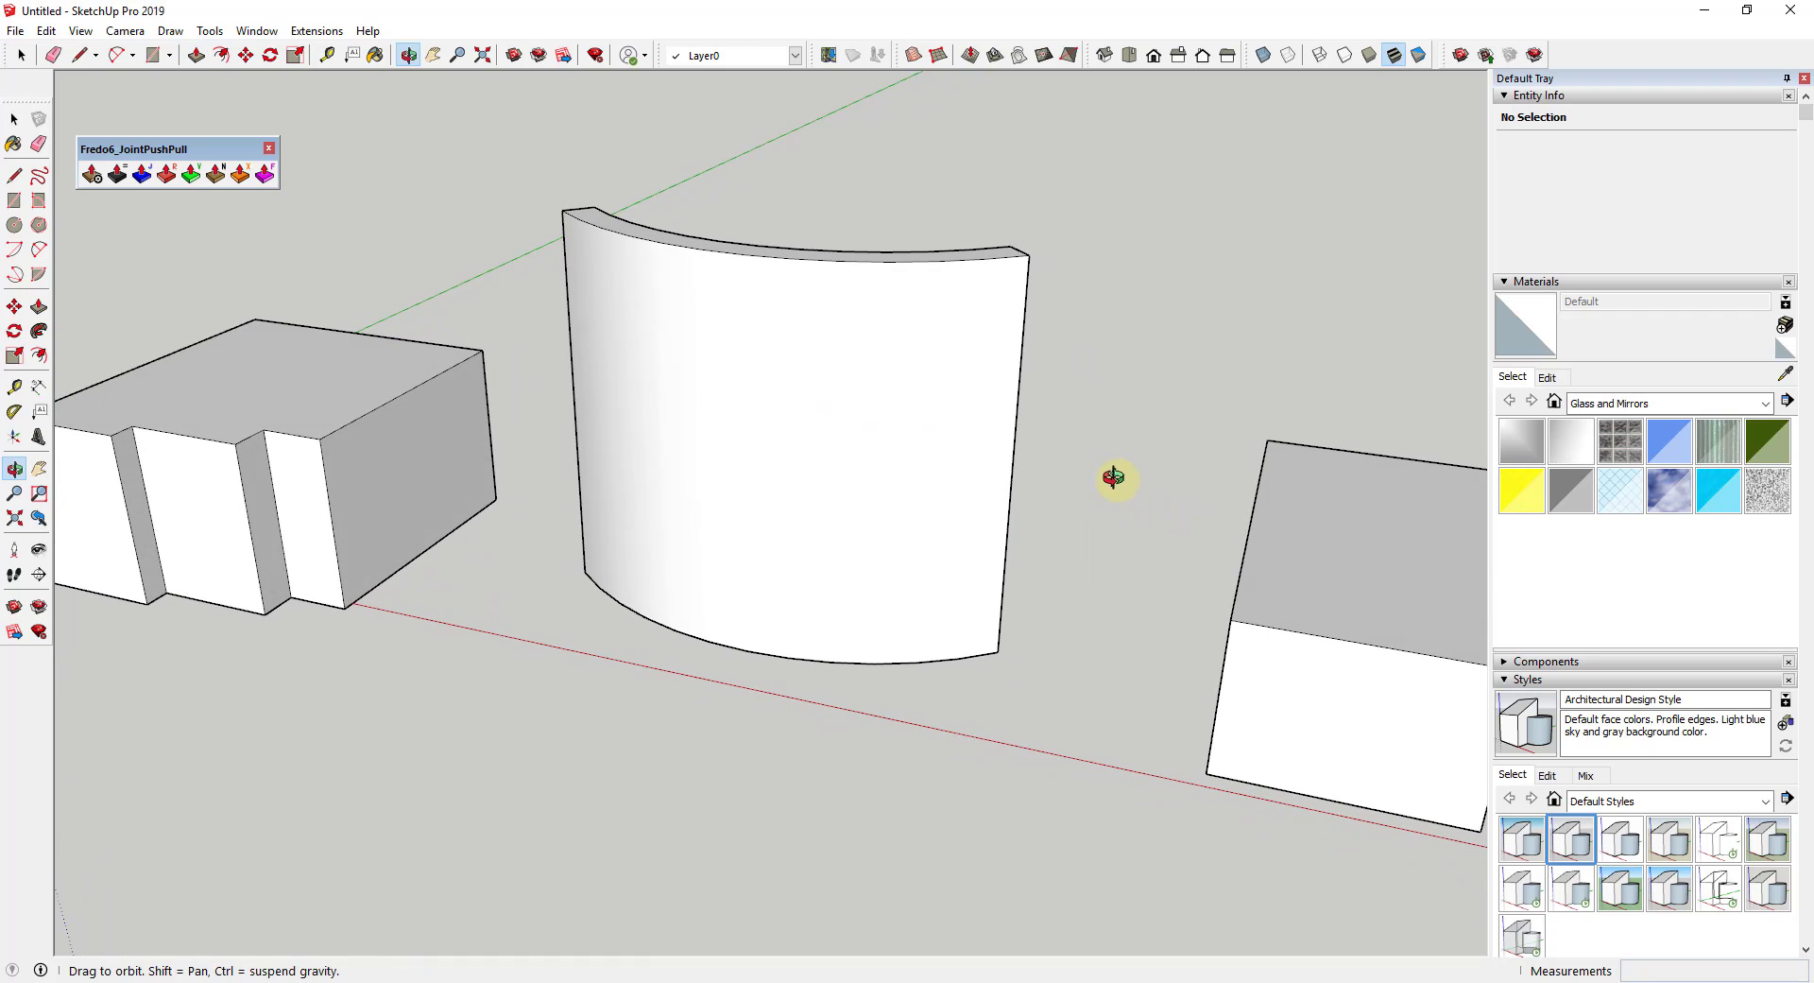
{"action": "key", "text": "space"}
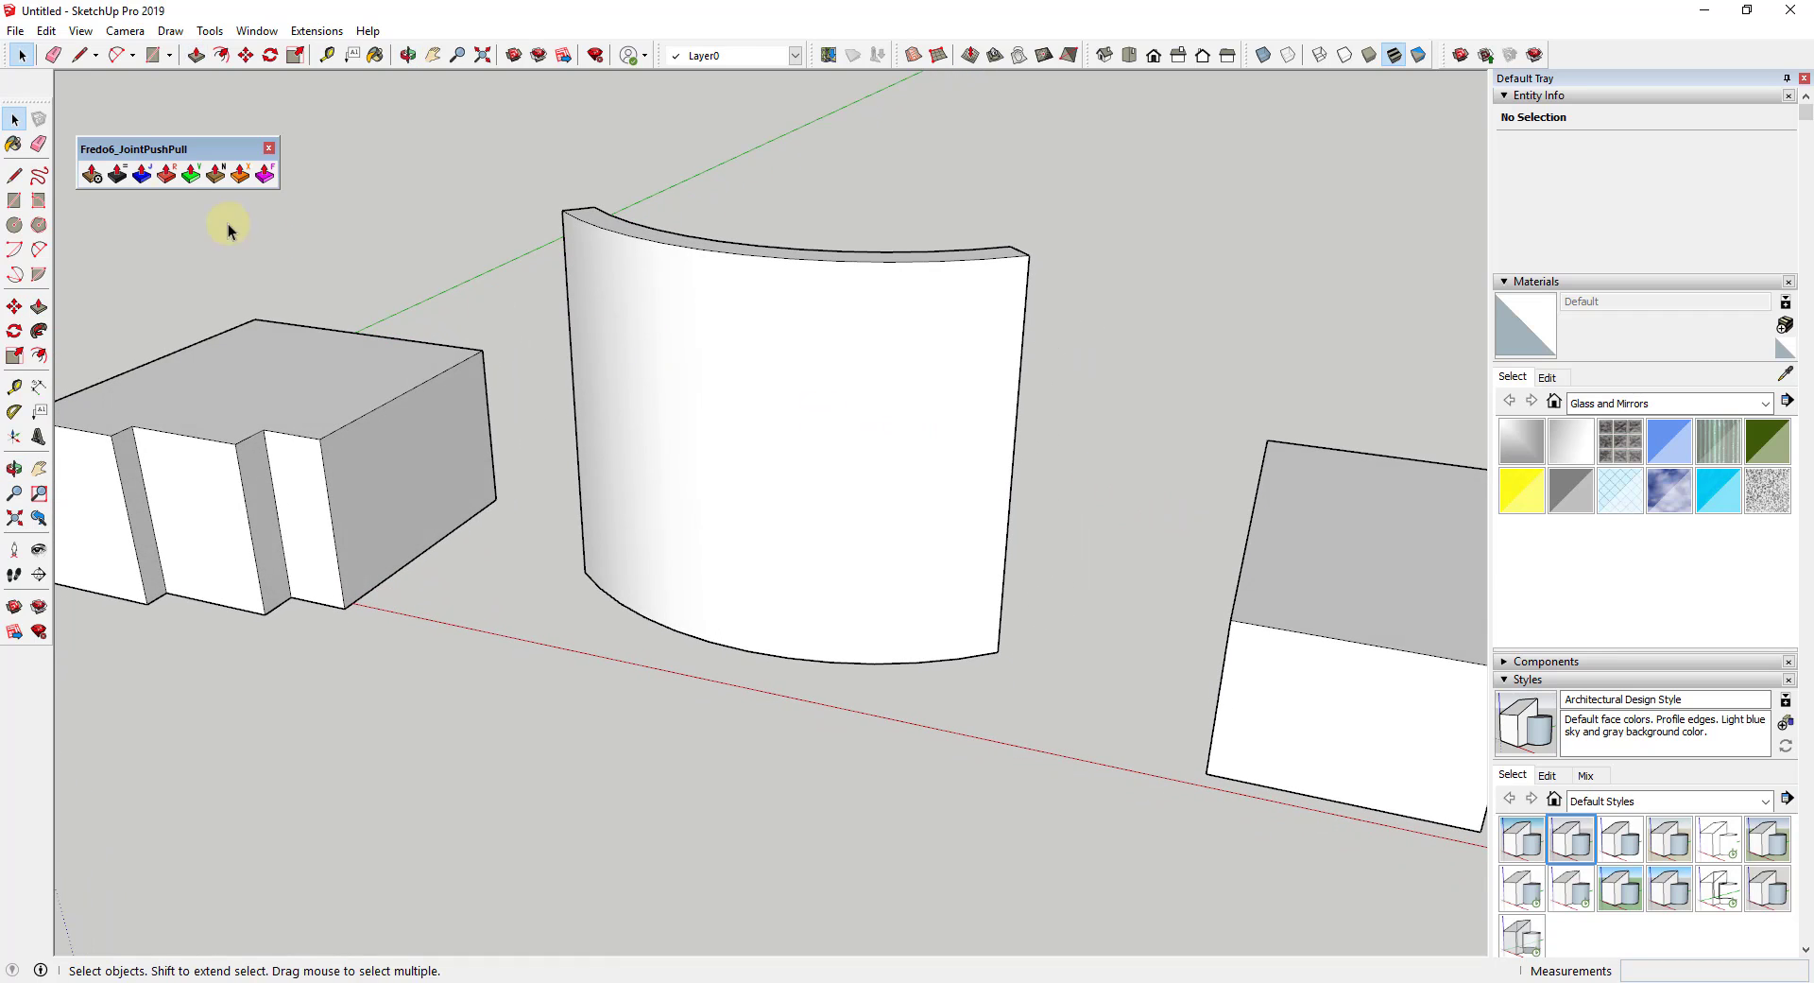
Thicken the curved wall by pulling its front surface out about 1' 2" with Joint Push Pull, using Contour borders
{"action": "left_click", "coordinate": [141, 174]}
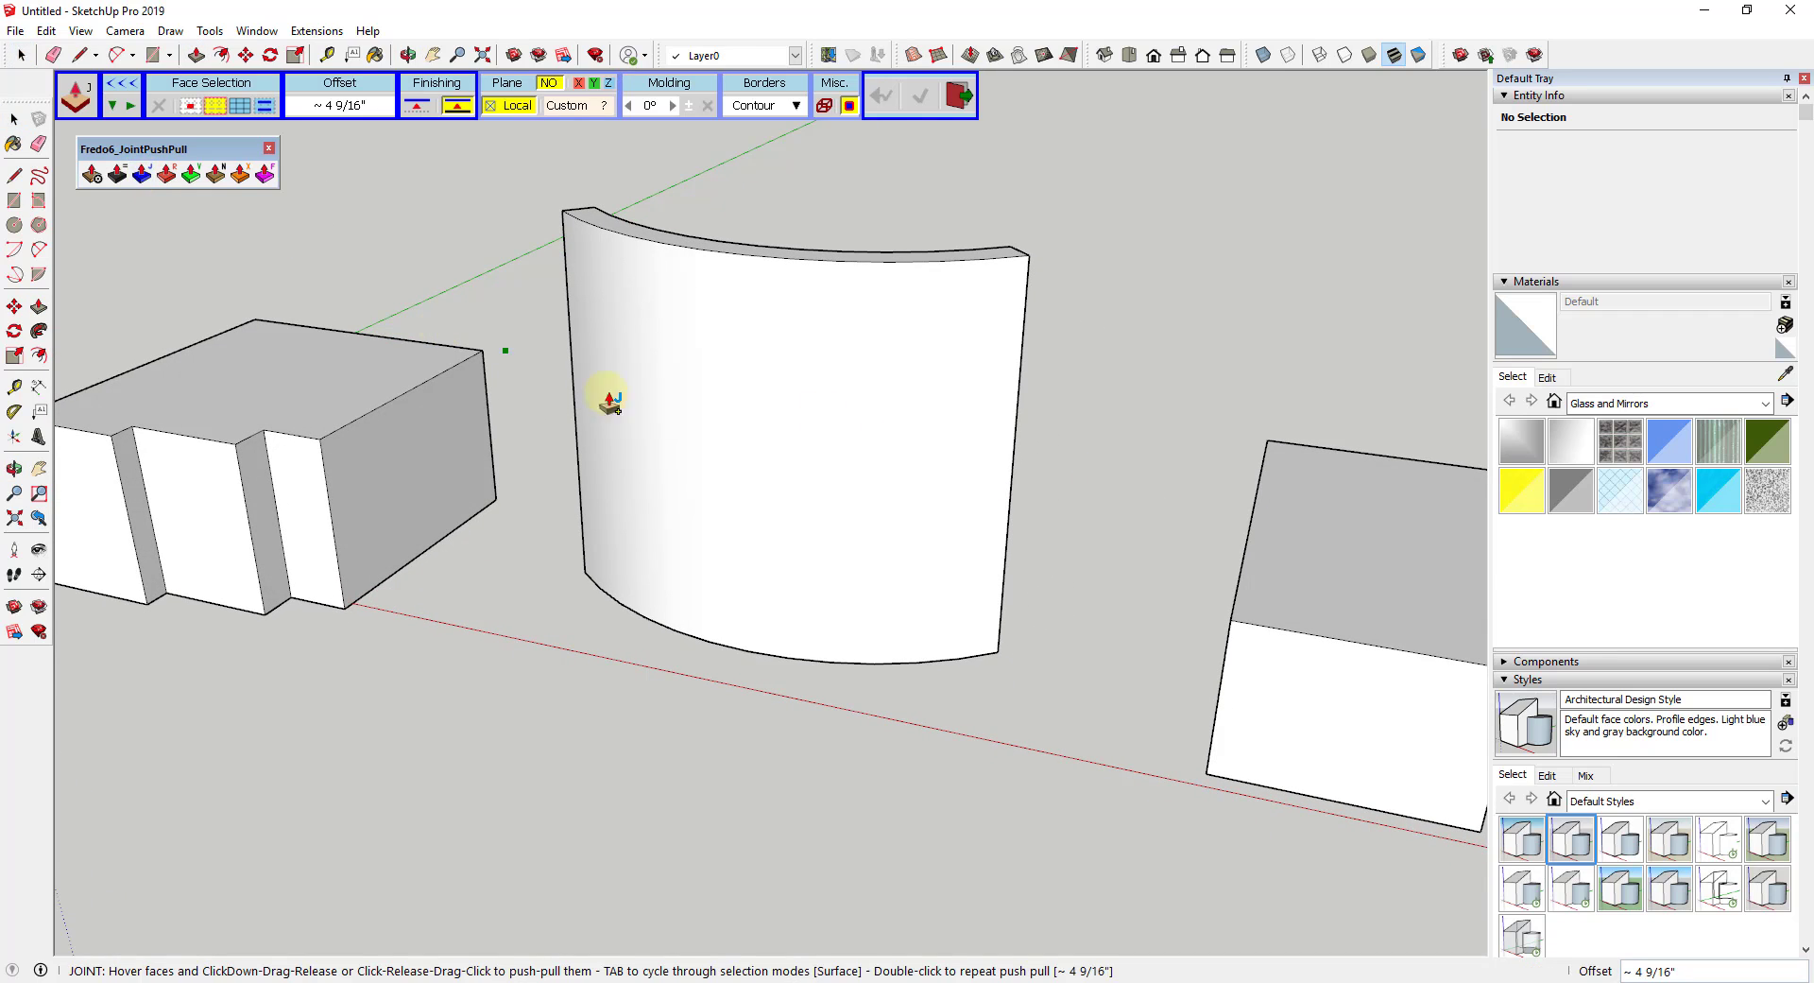
{"action": "left_click_drag", "start_coordinate": [721, 433], "coordinate": [754, 413]}
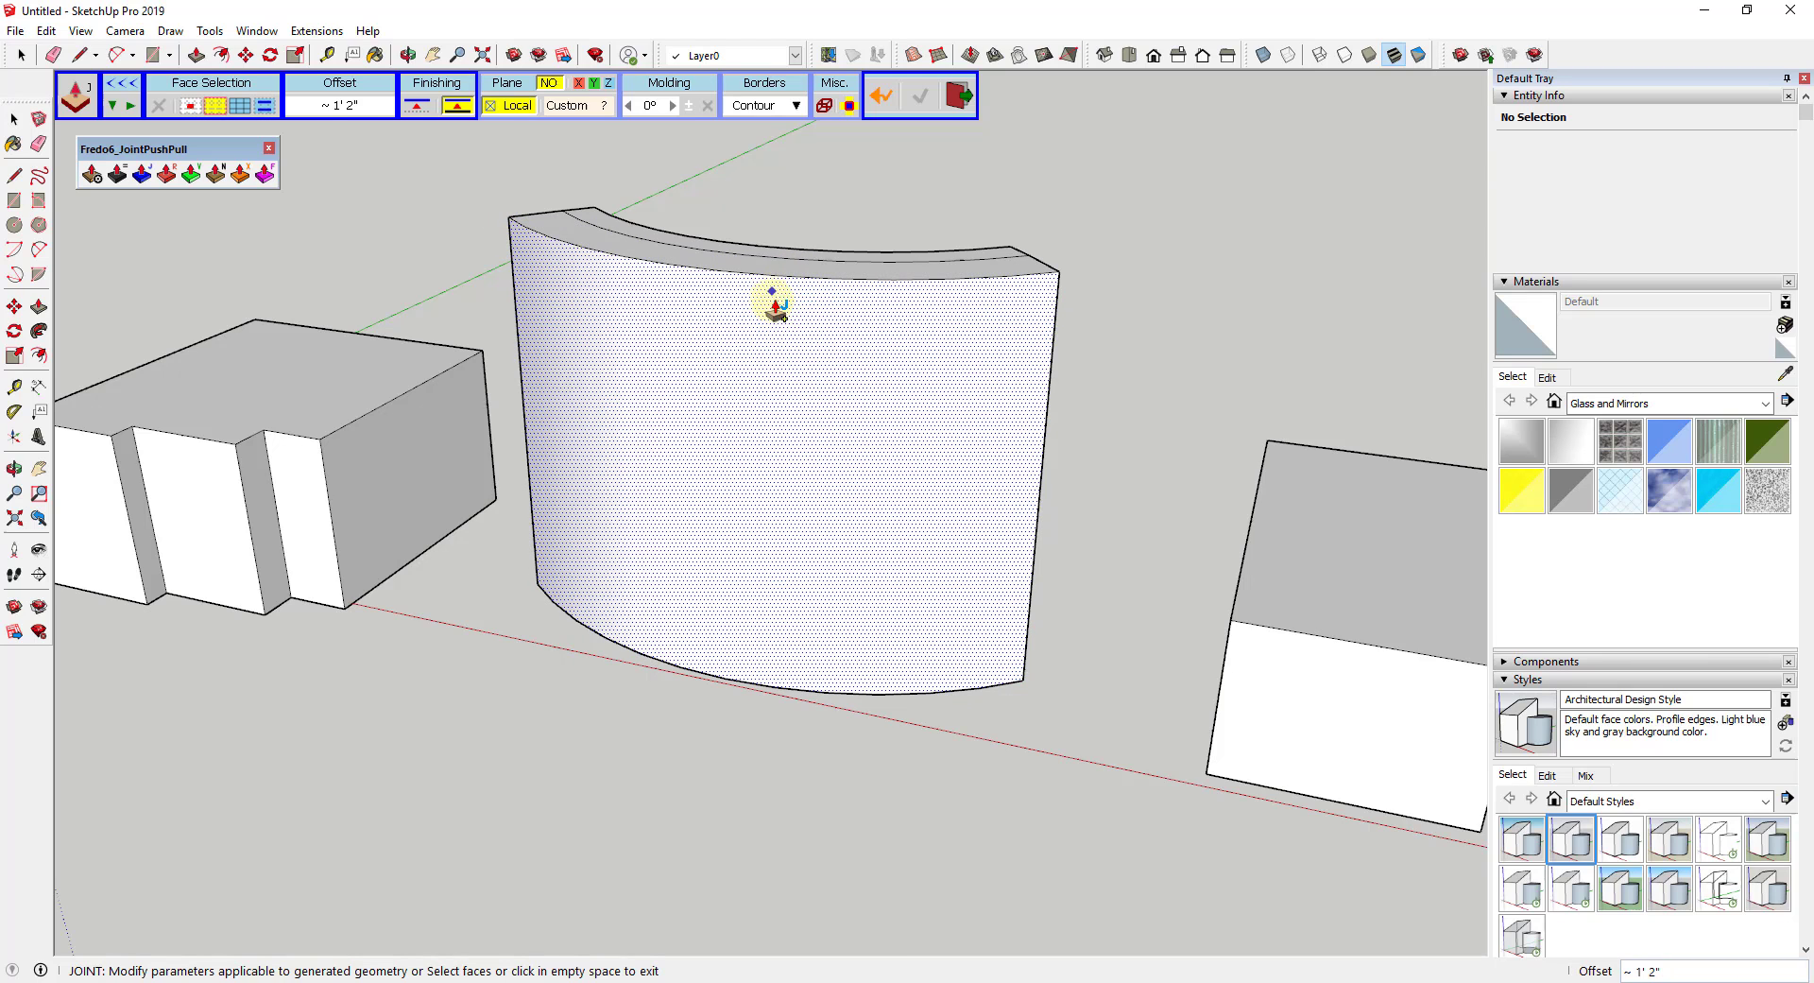
{"action": "scroll", "coordinate": [984, 378], "scroll_direction": "up", "scroll_amount": 3}
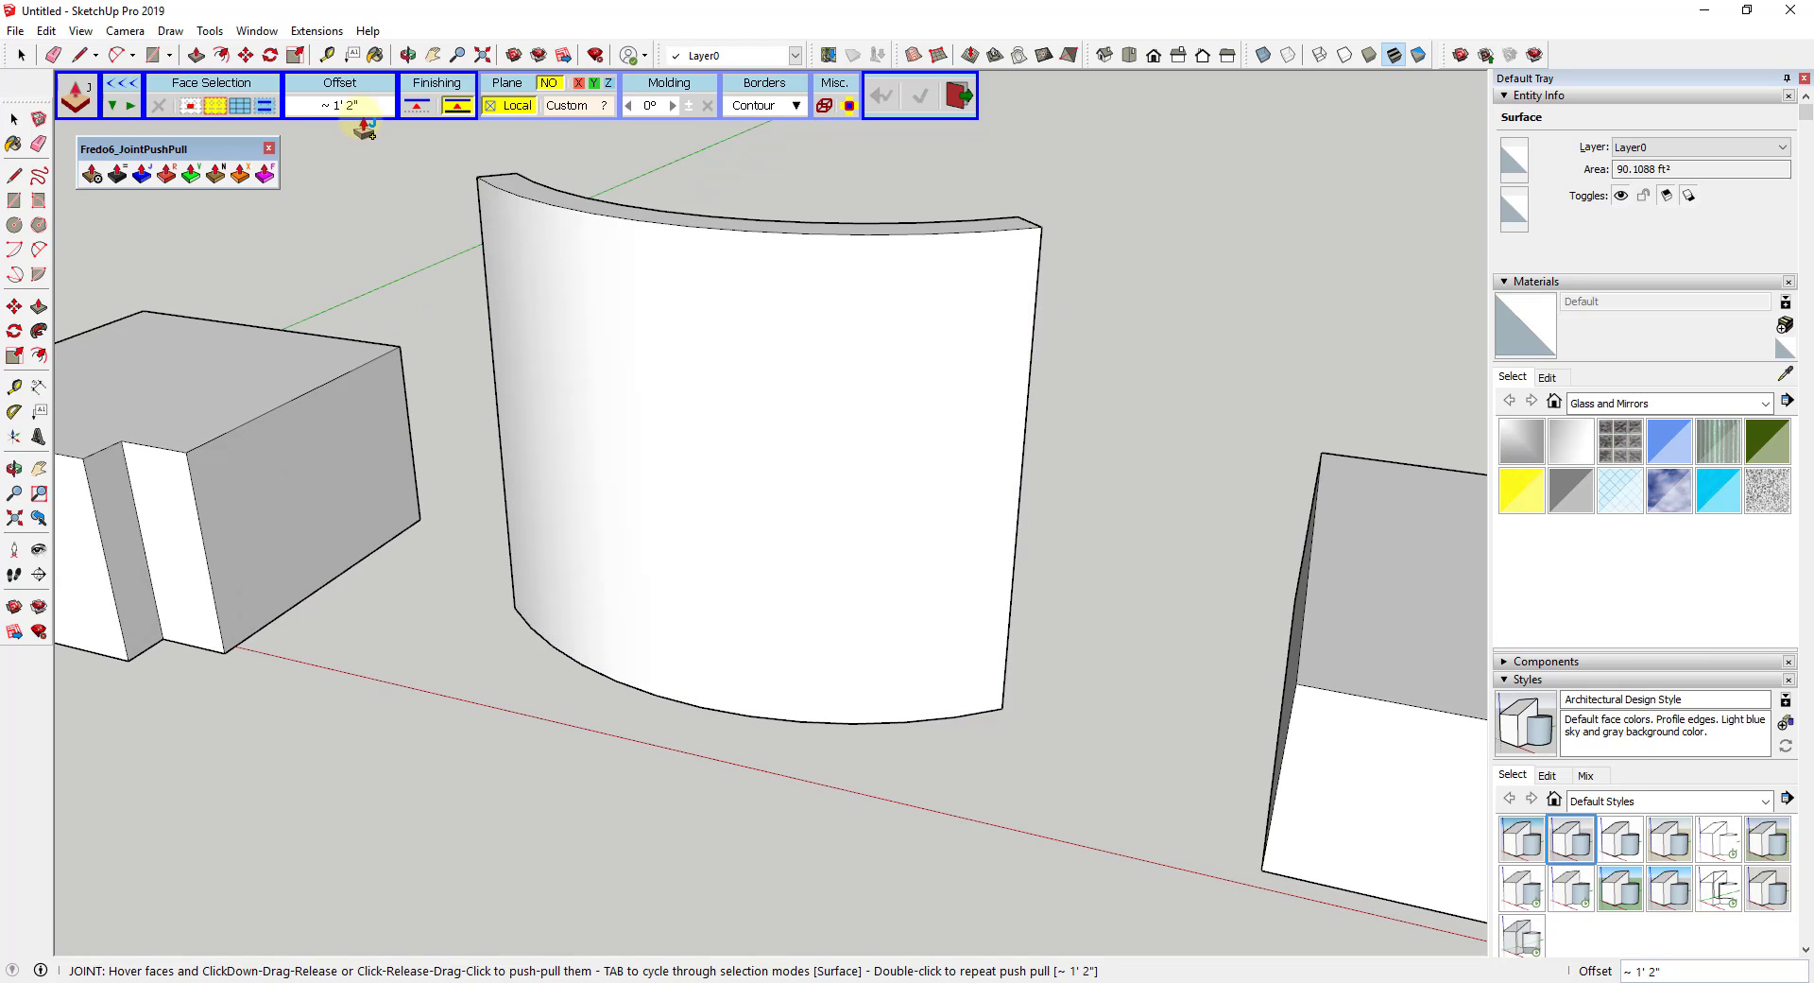
Try extruding the curved wall's front surface about 11 1/16" with Normal Push Pull using Grid borders, inspect the separated segments, and cancel it
{"action": "left_click", "coordinate": [214, 175]}
{"action": "left_click_drag", "start_coordinate": [770, 454], "coordinate": [762, 482]}
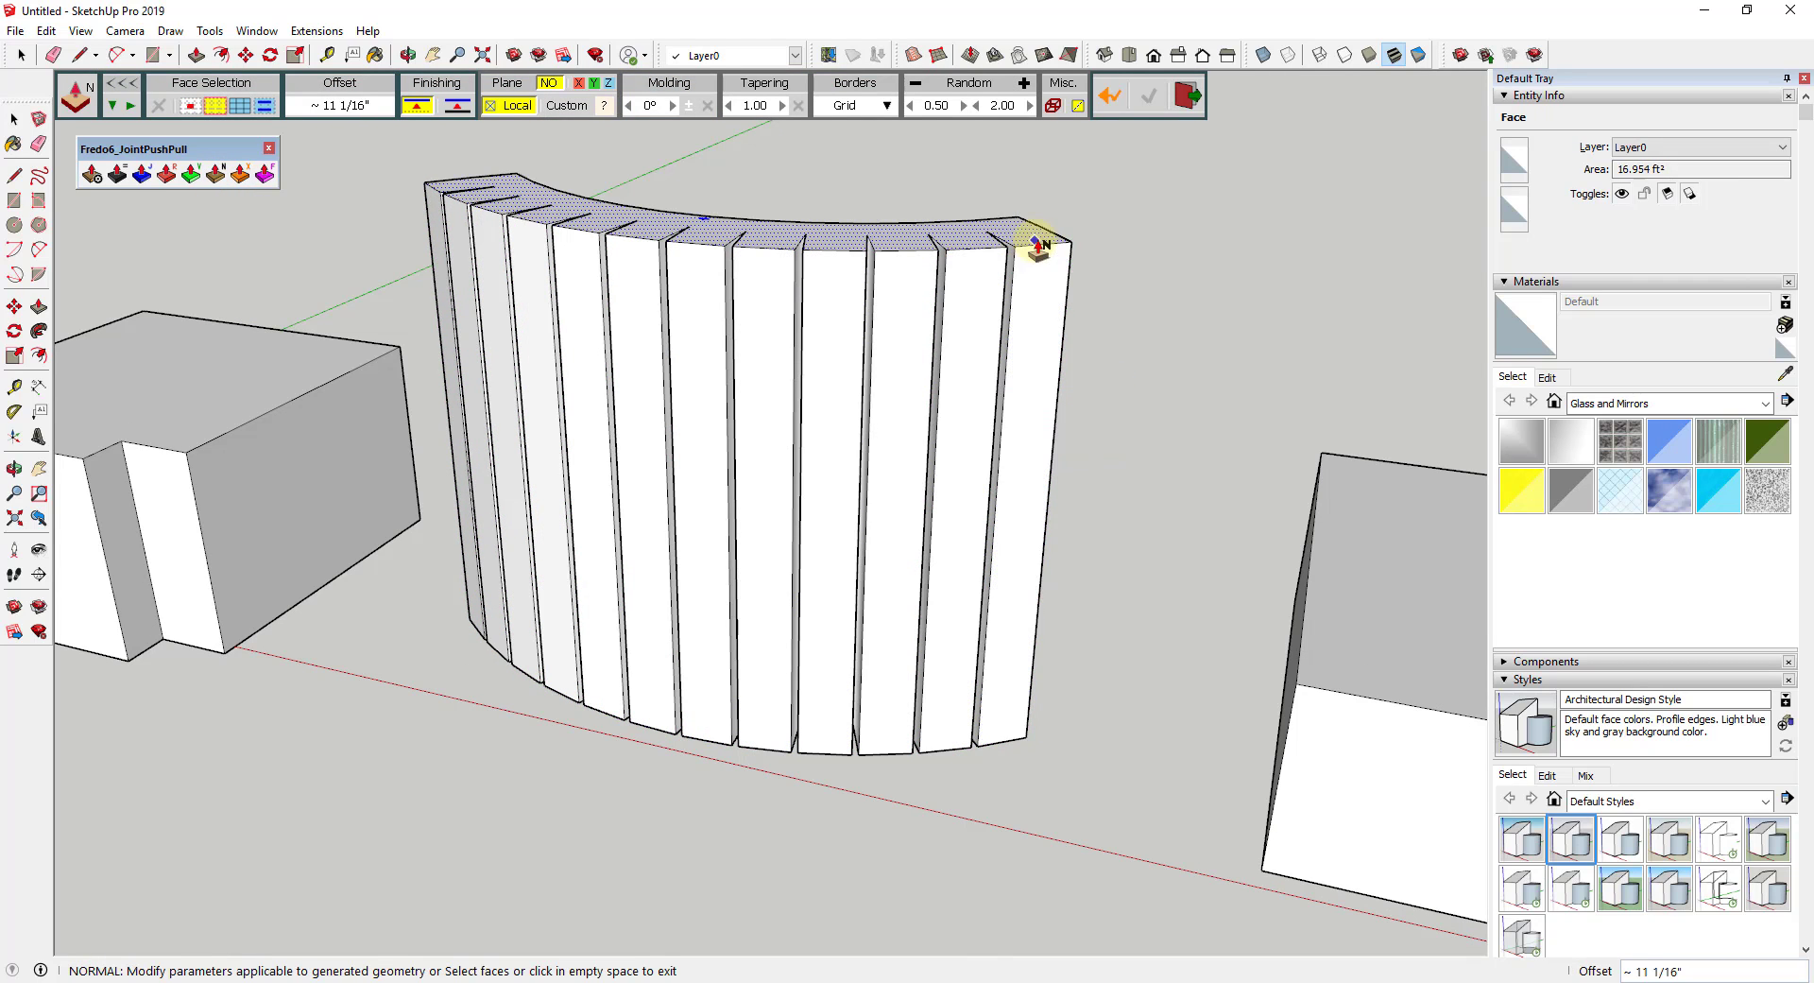
{"action": "left_click", "coordinate": [989, 253]}
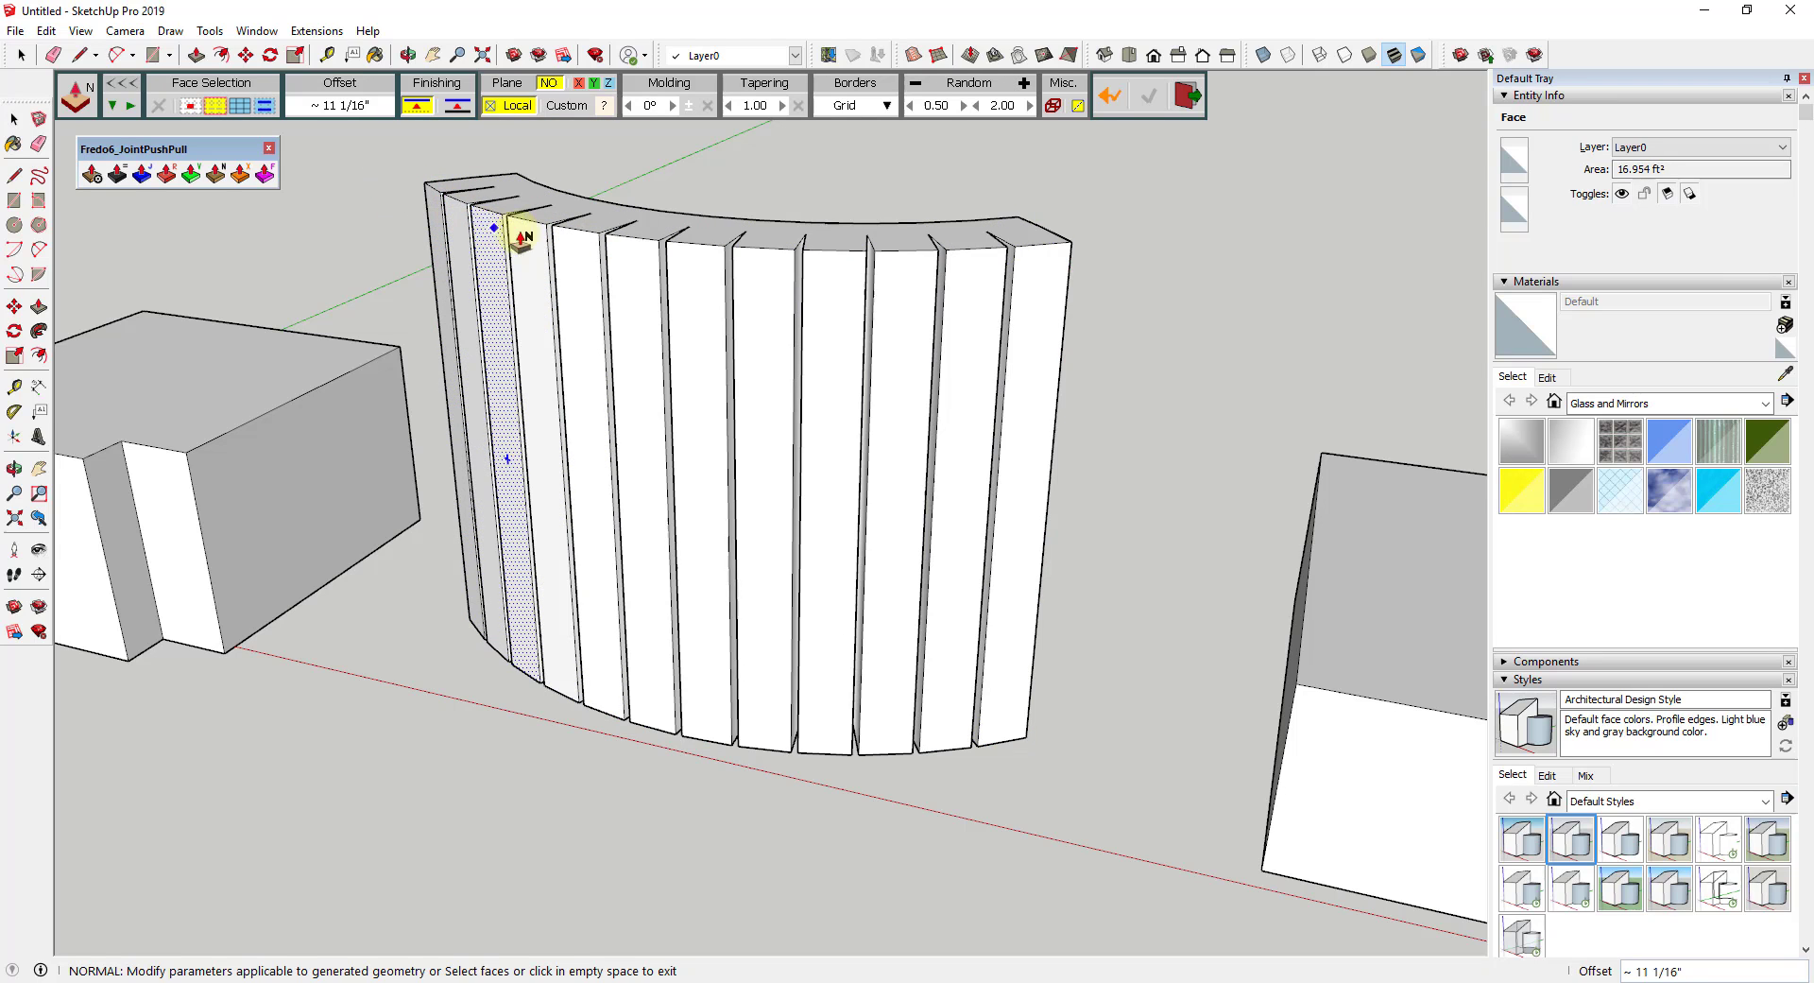
{"action": "middle_click_drag", "start_coordinate": [779, 288], "coordinate": [1033, 242]}
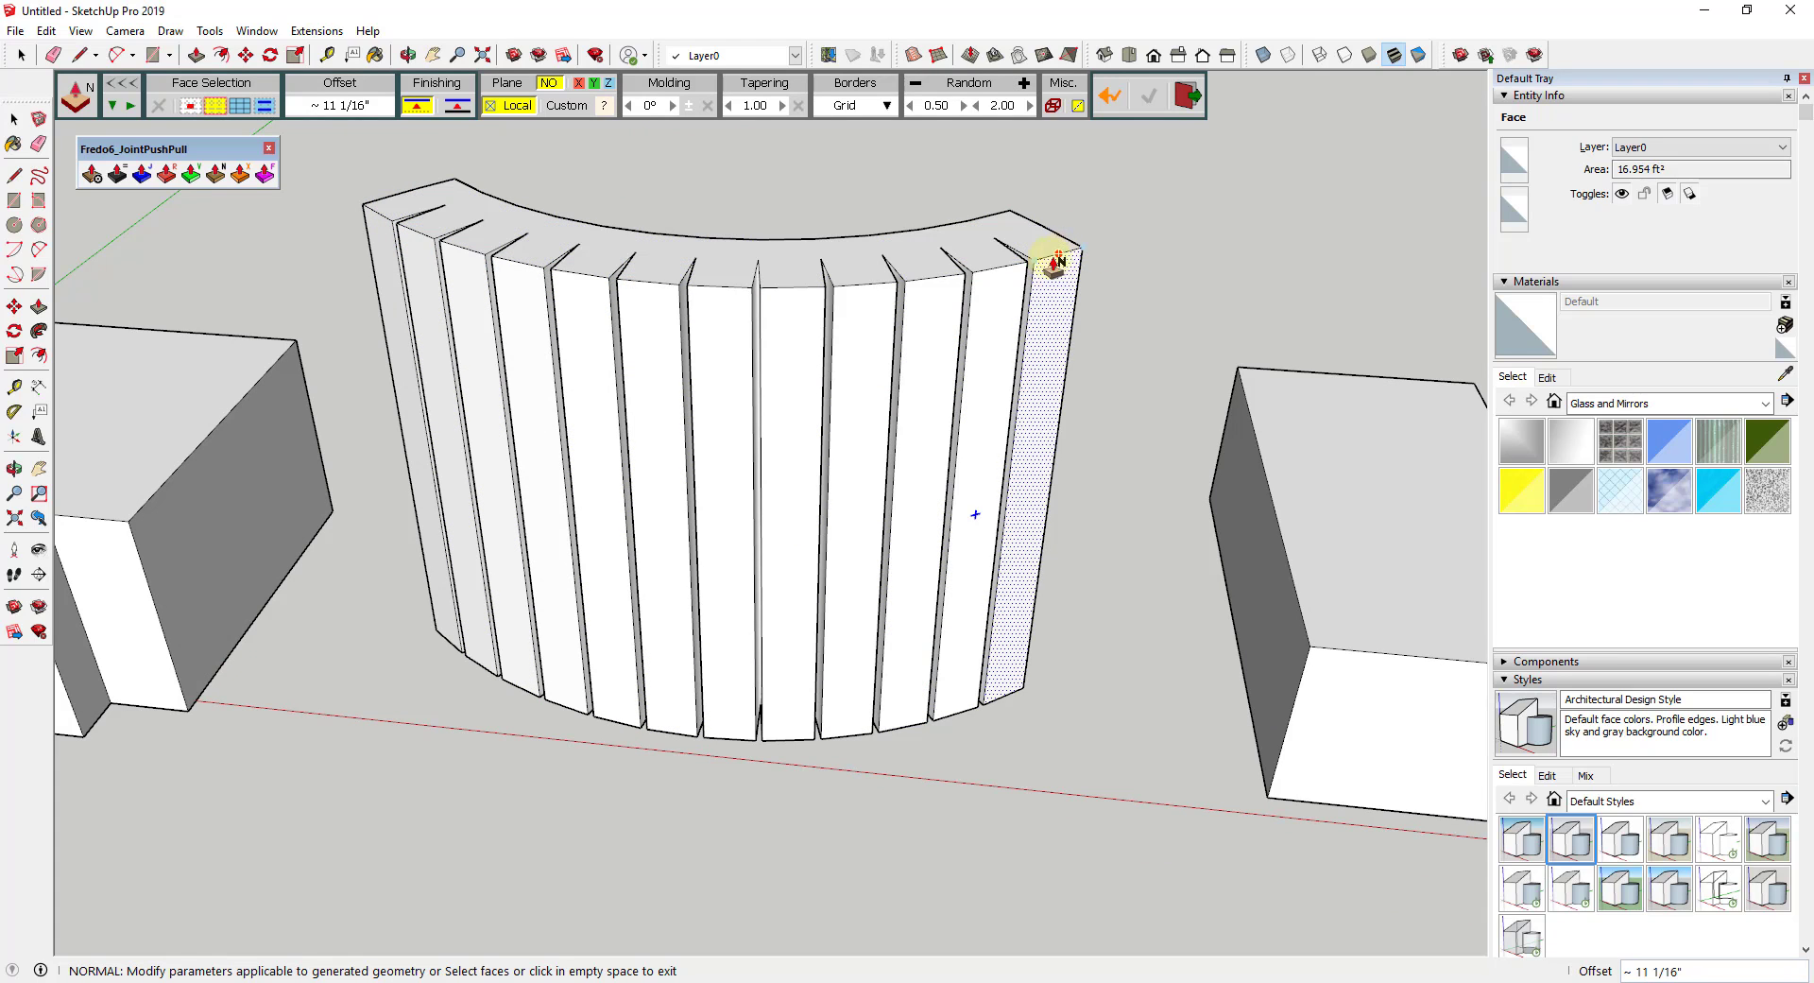
{"action": "middle_click_drag", "start_coordinate": [911, 344], "coordinate": [824, 412]}
{"action": "scroll", "coordinate": [825, 412], "scroll_direction": "up", "scroll_amount": 1}
{"action": "key", "text": "Escape"}
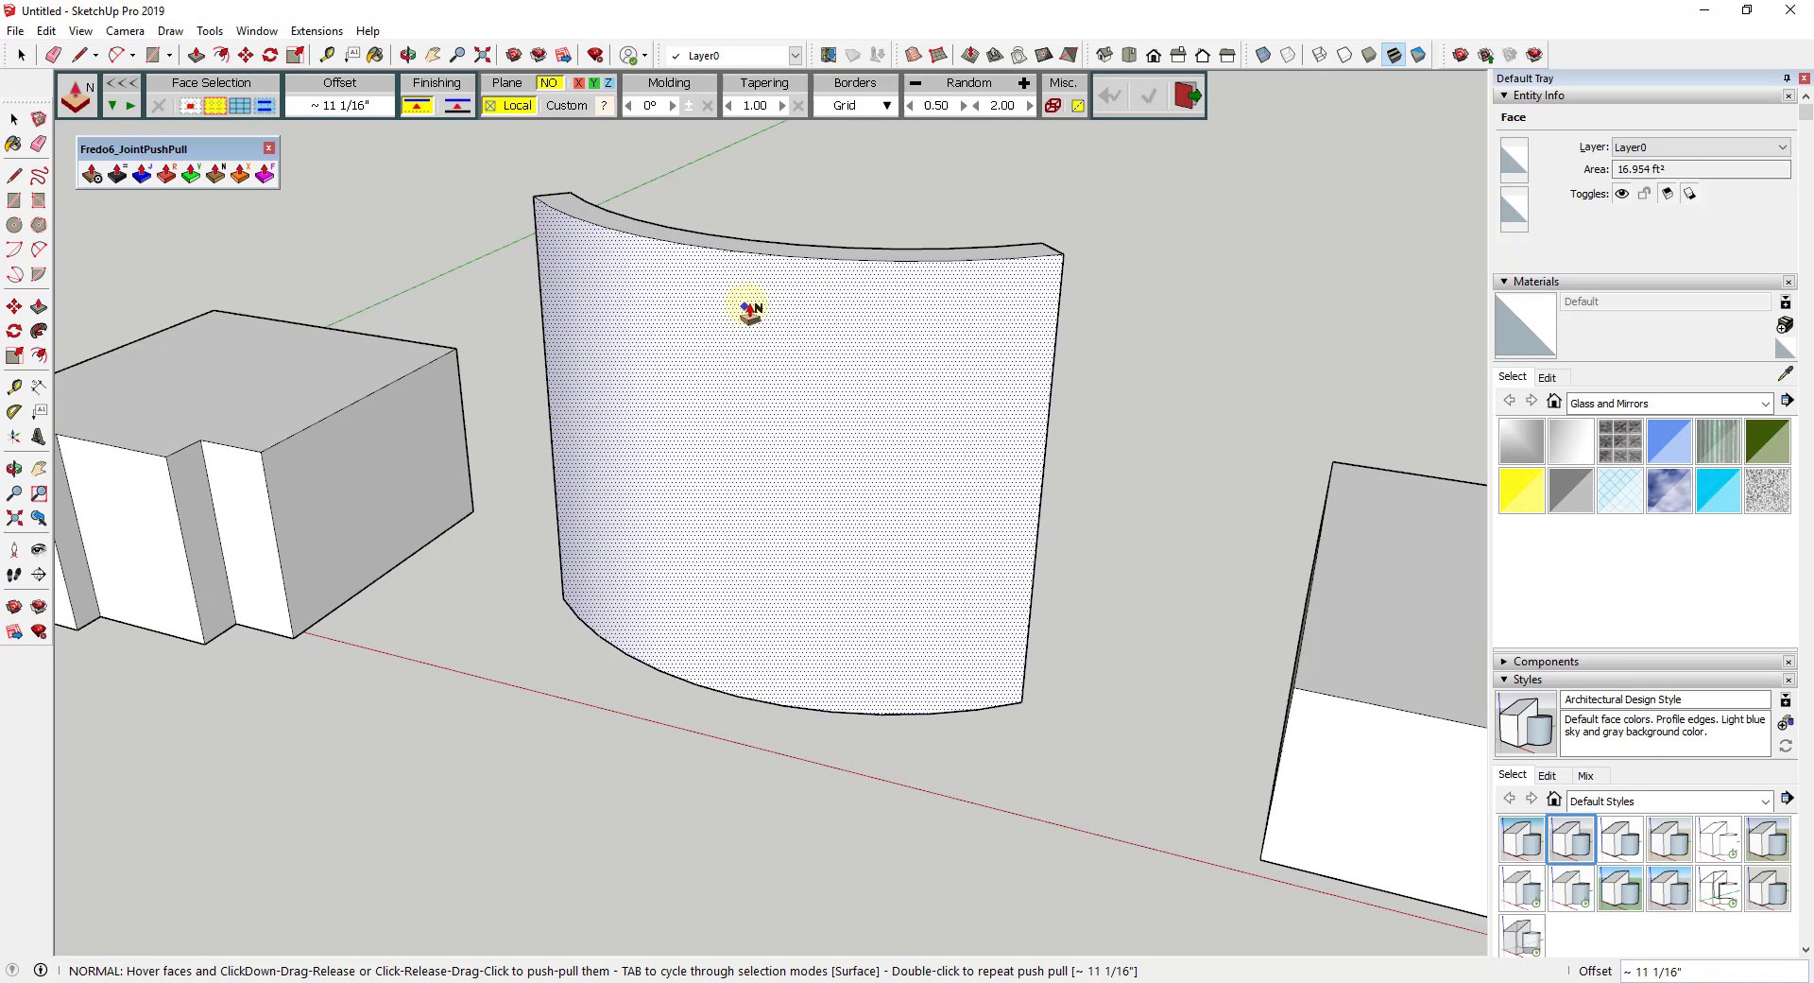
{"action": "scroll", "coordinate": [839, 336], "scroll_direction": "down", "scroll_amount": 3}
{"action": "key", "text": "space"}
{"action": "middle_click_drag", "start_coordinate": [973, 413], "coordinate": [940, 377]}
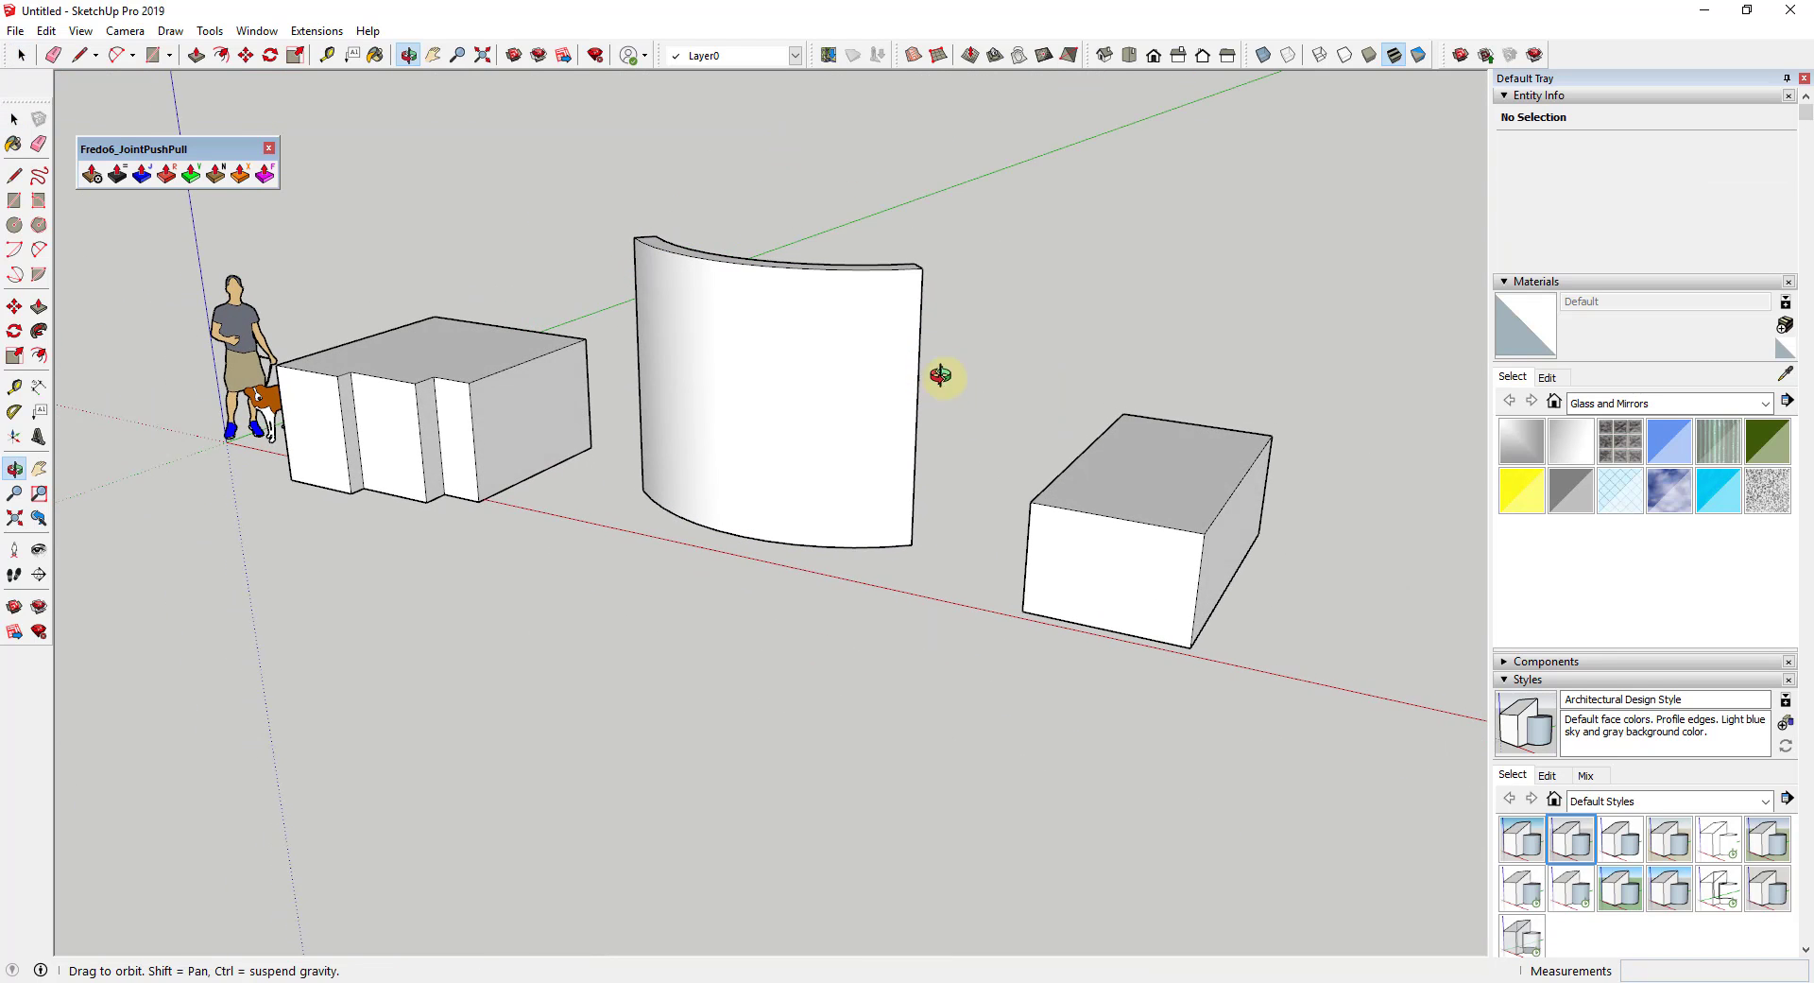
{"action": "scroll", "coordinate": [833, 387], "scroll_direction": "up", "scroll_amount": 3}
{"action": "left_click", "coordinate": [834, 387]}
{"action": "middle_click_drag", "start_coordinate": [1085, 393], "coordinate": [1100, 367]}
{"action": "left_click", "coordinate": [1100, 367]}
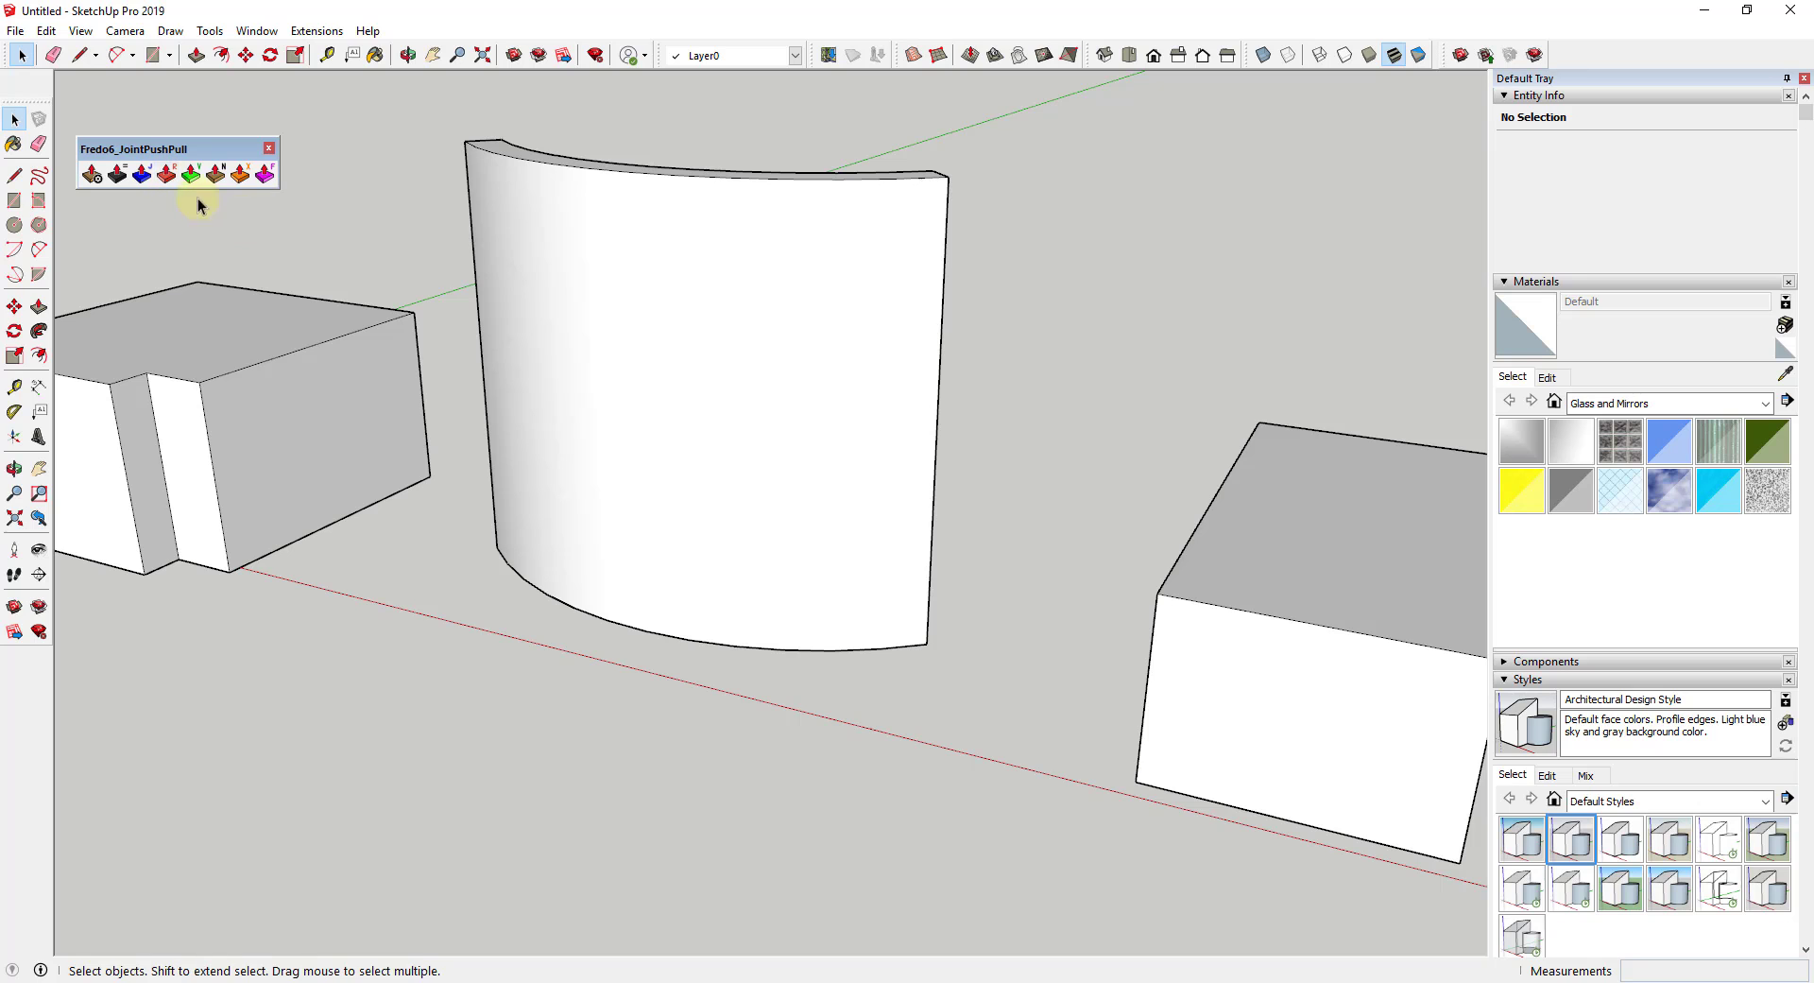
Select the front and top faces of the plain box beyond the curved wall and extrude both about 3 3/8" with Round Push Pull
{"action": "middle_click_drag", "start_coordinate": [886, 452], "coordinate": [383, 294], "text": "shift"}
{"action": "left_click", "coordinate": [783, 580]}
{"action": "left_click", "coordinate": [836, 393], "text": "shift"}
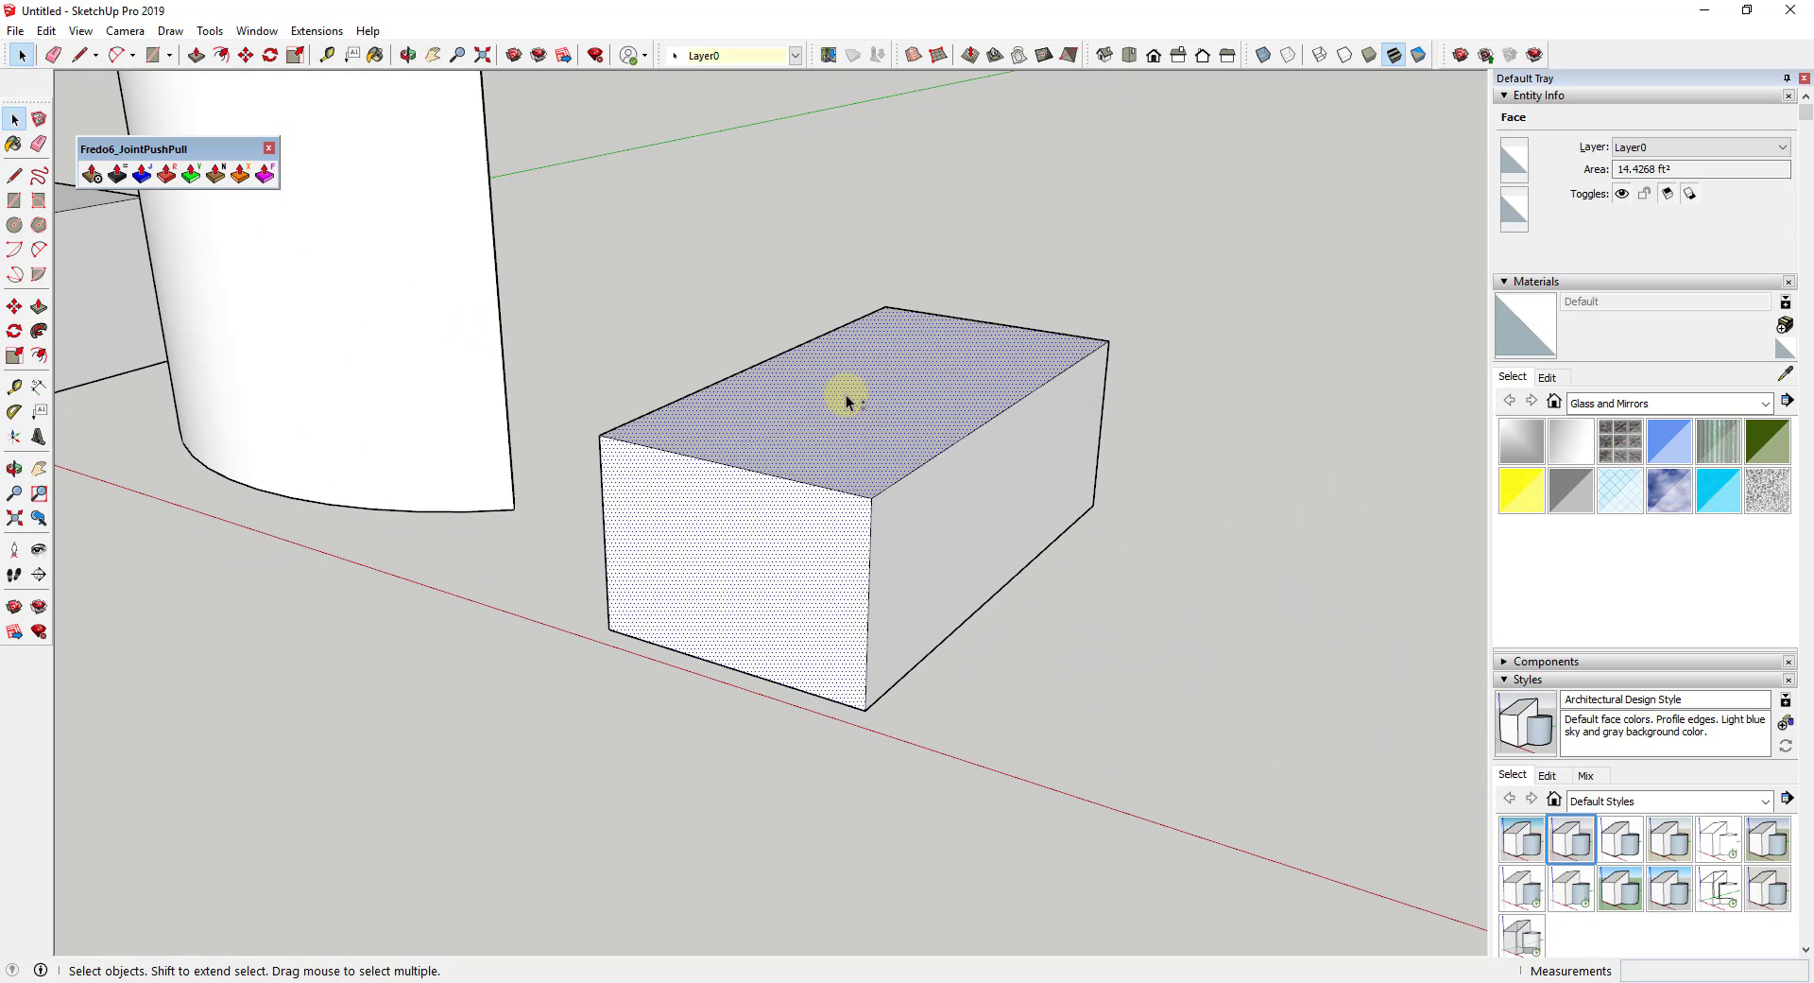
{"action": "left_click", "coordinate": [166, 176]}
{"action": "left_click_drag", "start_coordinate": [723, 534], "coordinate": [720, 539]}
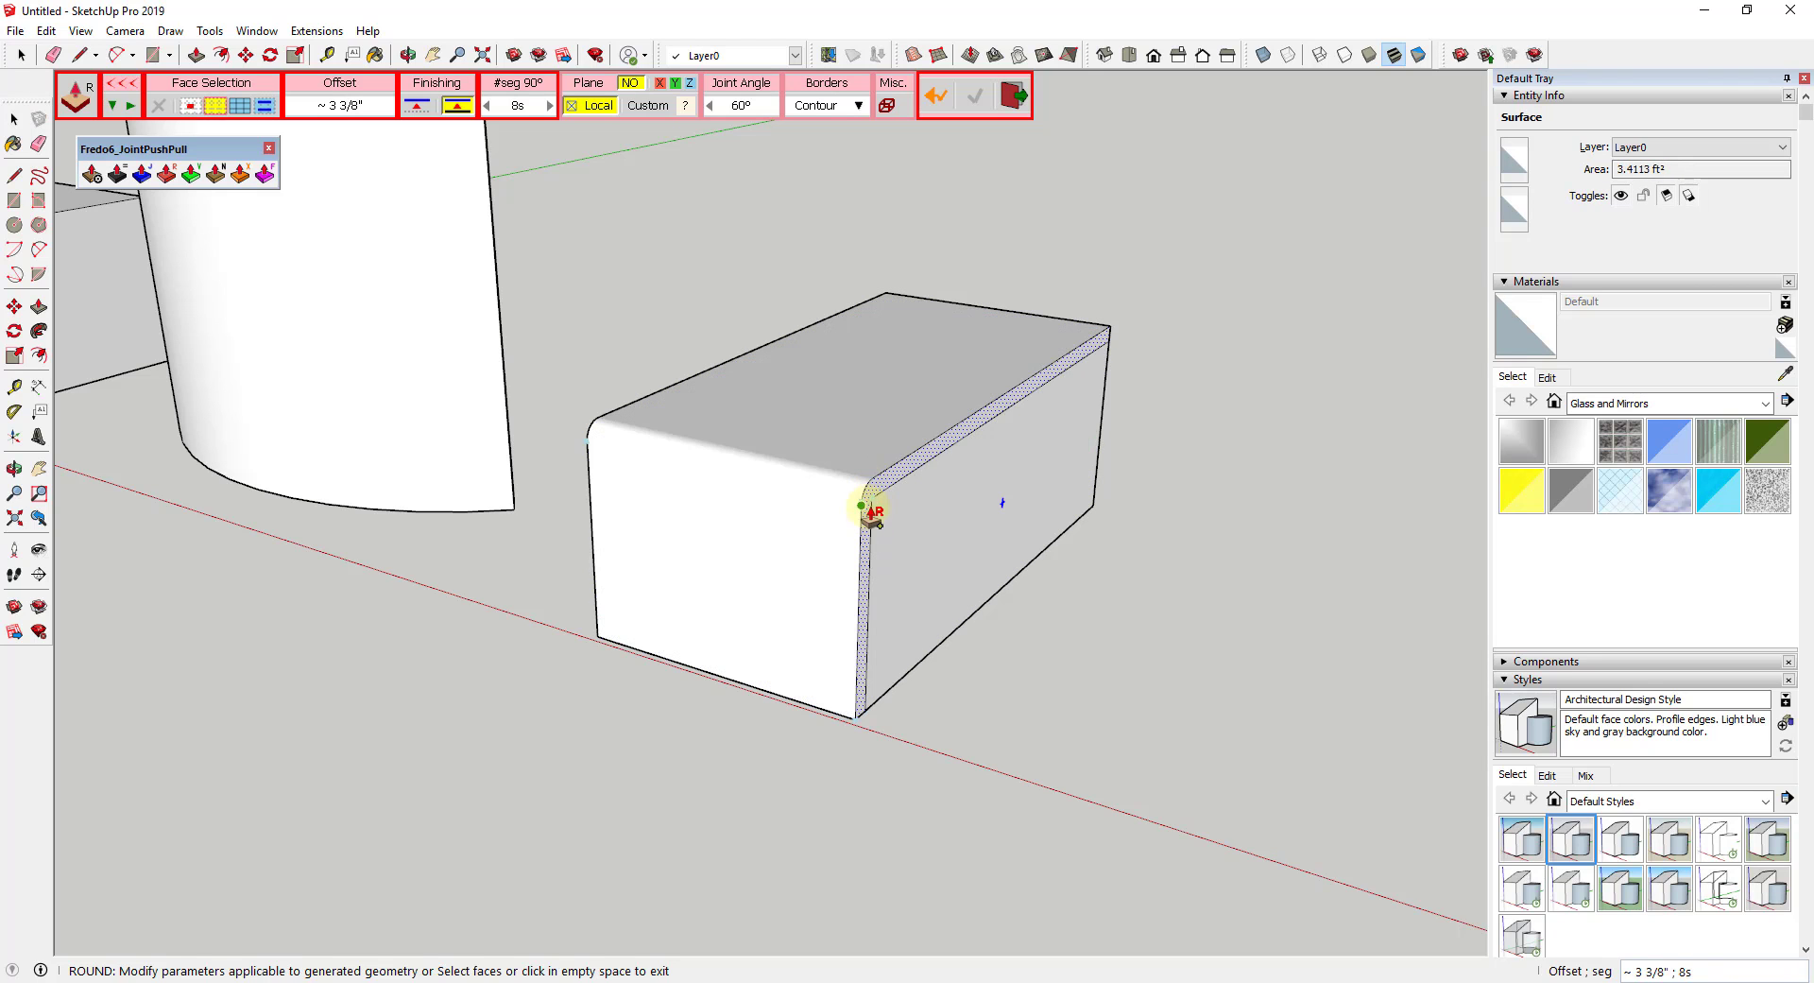
{"action": "left_click", "coordinate": [1223, 515]}
Select the same box's long side face and back end face, and extrude both about 3 5/16" with Round Push Pull
{"action": "middle_click_drag", "start_coordinate": [1223, 515], "coordinate": [627, 527]}
{"action": "left_click", "coordinate": [628, 526]}
{"action": "left_click", "coordinate": [810, 547], "text": "shift"}
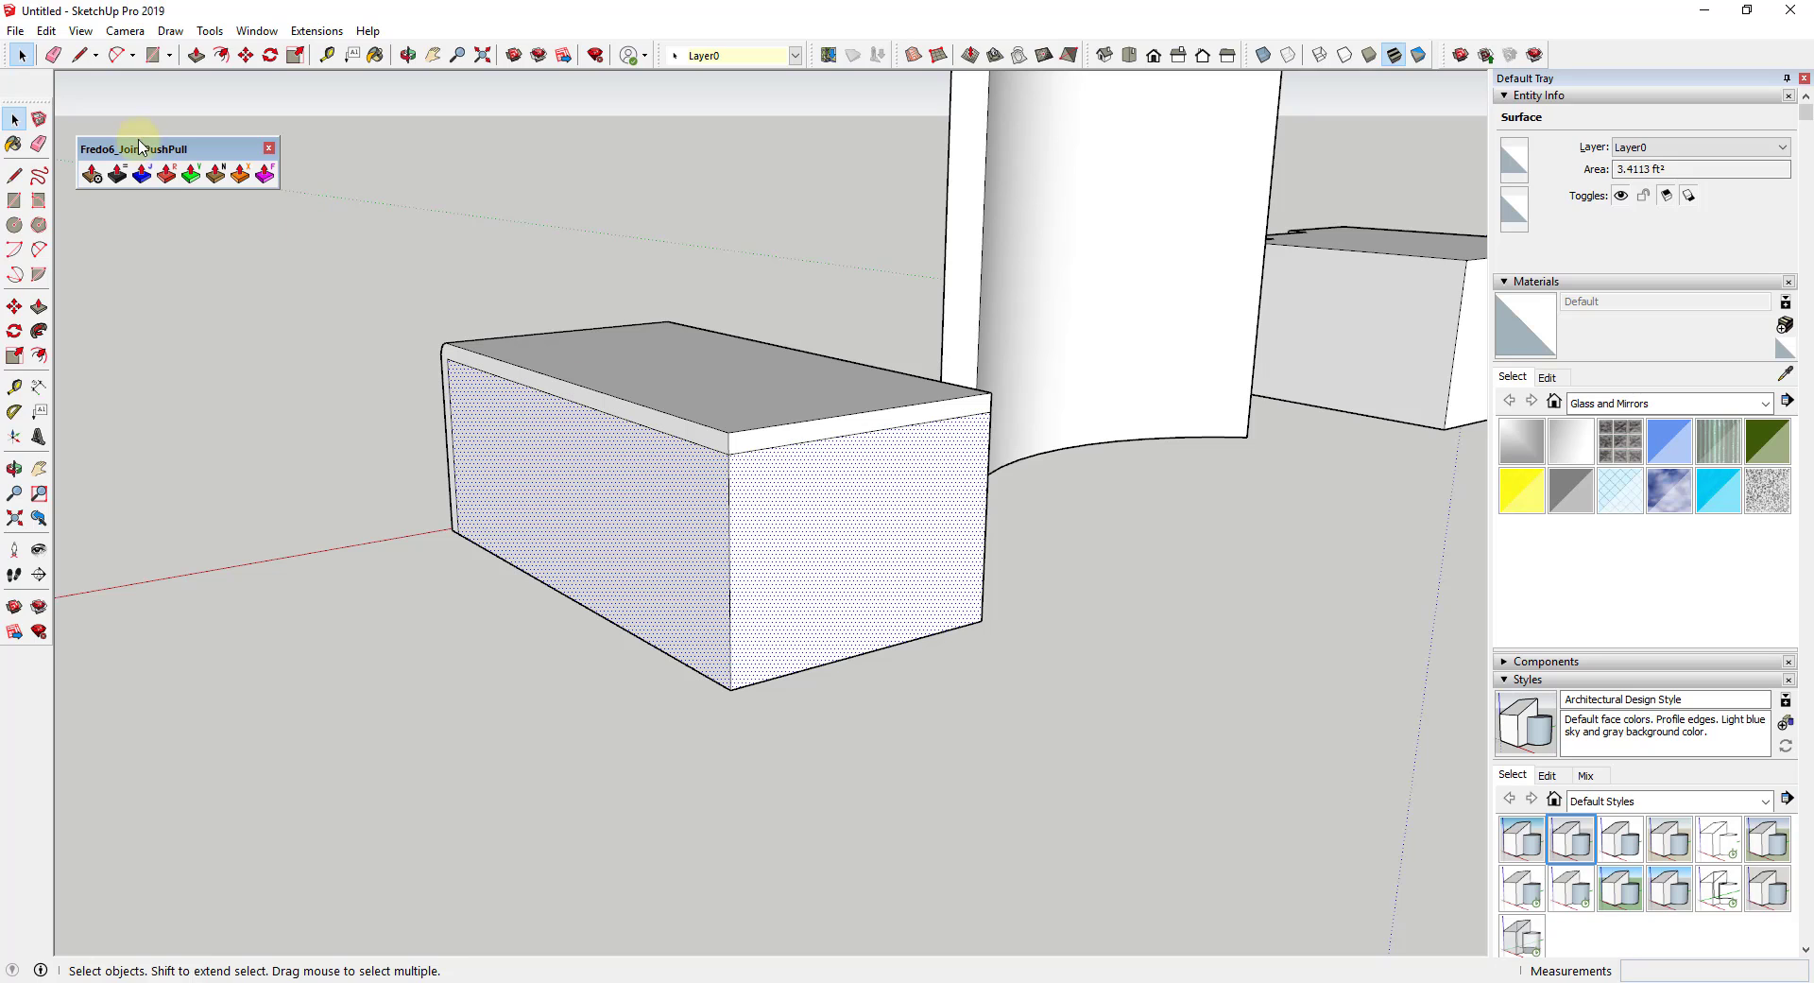
{"action": "left_click", "coordinate": [177, 180]}
{"action": "left_click_drag", "start_coordinate": [616, 531], "coordinate": [659, 551]}
{"action": "middle_click_drag", "start_coordinate": [682, 520], "coordinate": [652, 544]}
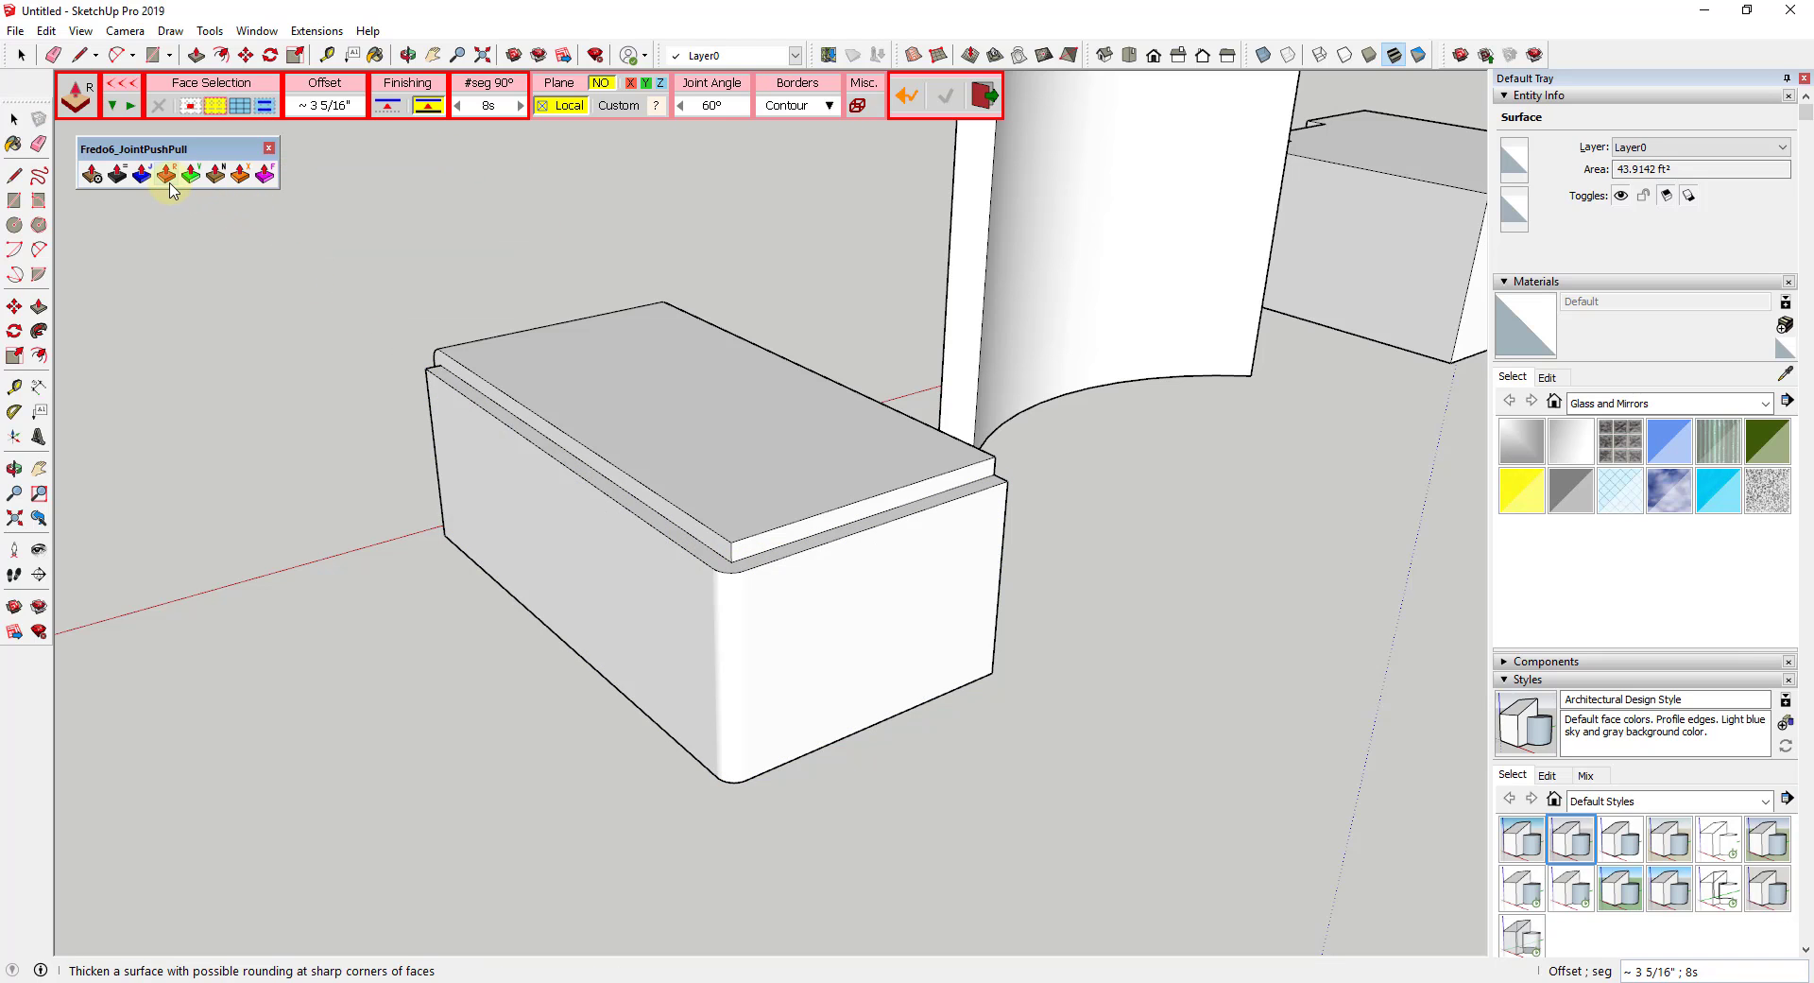
Exit Round Push Pull and examine the wavy mesh surfaces beyond the boxes
{"action": "scroll", "coordinate": [326, 321], "scroll_direction": "down", "scroll_amount": 3}
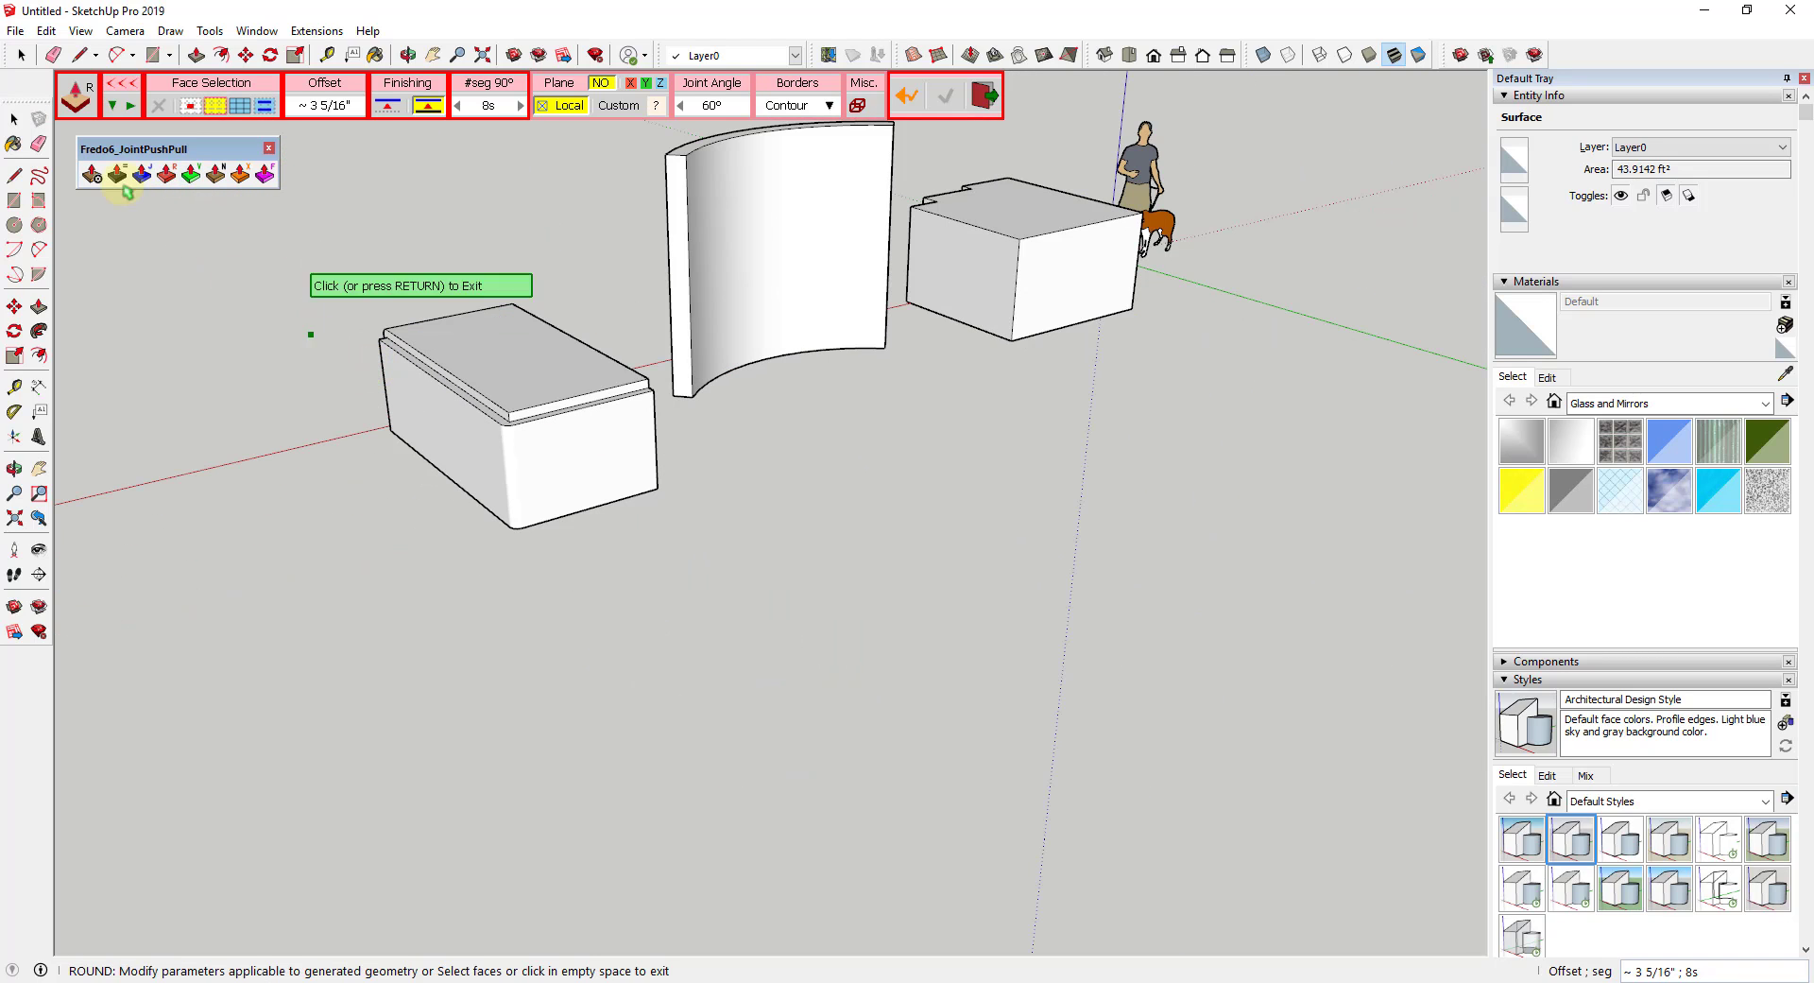
{"action": "key", "text": "o"}
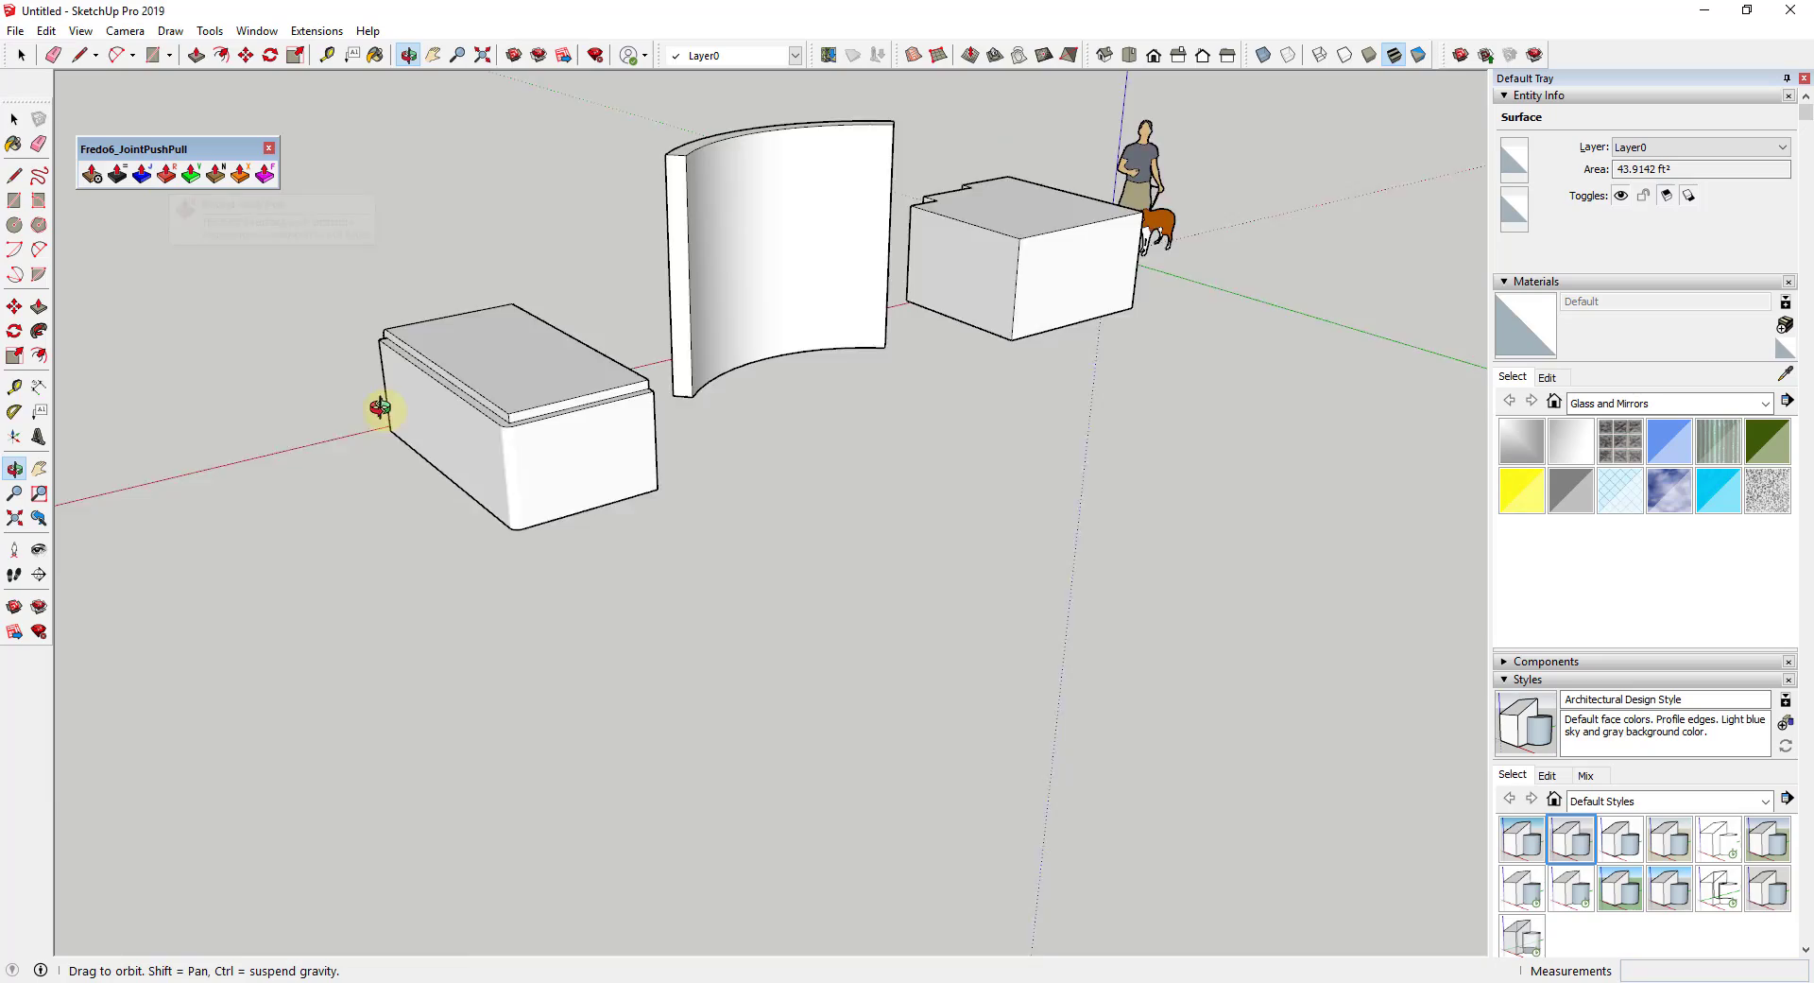
{"action": "left_click_drag", "start_coordinate": [380, 406], "coordinate": [1256, 368]}
{"action": "key", "text": "Escape"}
{"action": "scroll", "coordinate": [980, 405], "scroll_direction": "up", "scroll_amount": 2}
{"action": "scroll", "coordinate": [1011, 374], "scroll_direction": "down", "scroll_amount": 2}
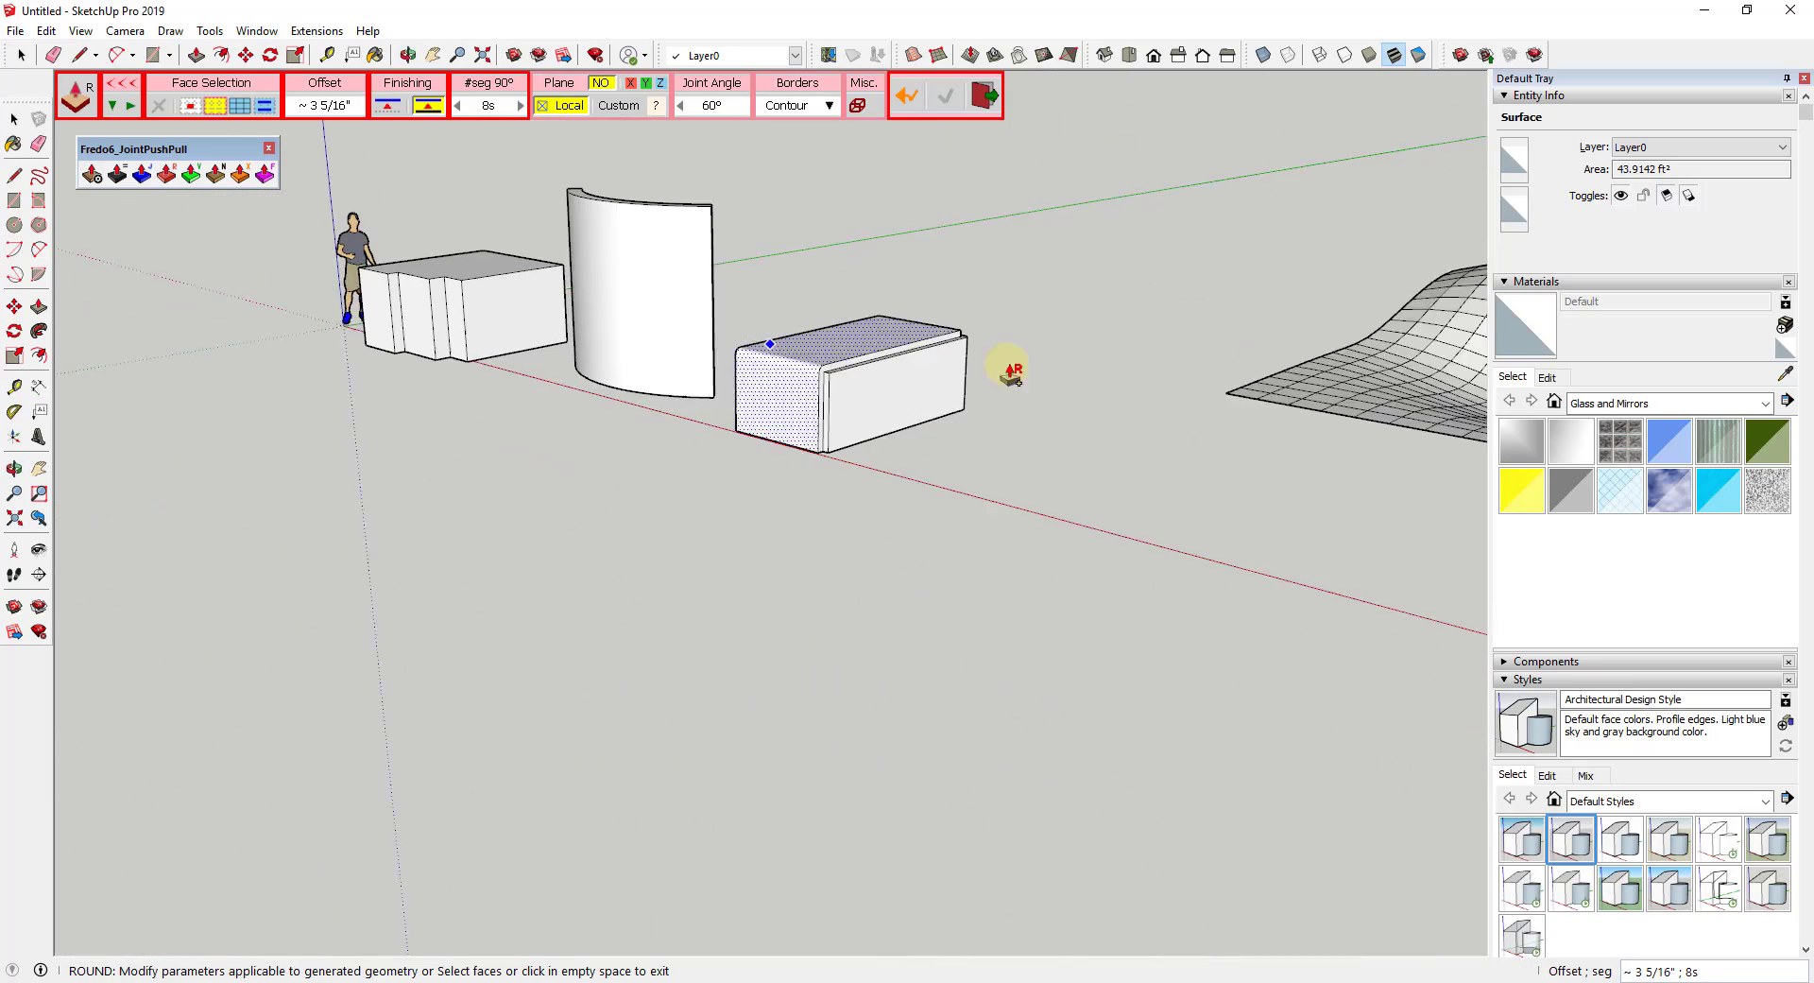
{"action": "scroll", "coordinate": [1002, 367], "scroll_direction": "up", "scroll_amount": 2}
{"action": "mouse_move", "coordinate": [1072, 402]}
{"action": "middle_mouse_down"}
{"action": "mouse_move", "coordinate": [620, 365]}
{"action": "mouse_move", "coordinate": [988, 406]}
{"action": "mouse_move", "coordinate": [501, 392]}
{"action": "middle_mouse_up"}
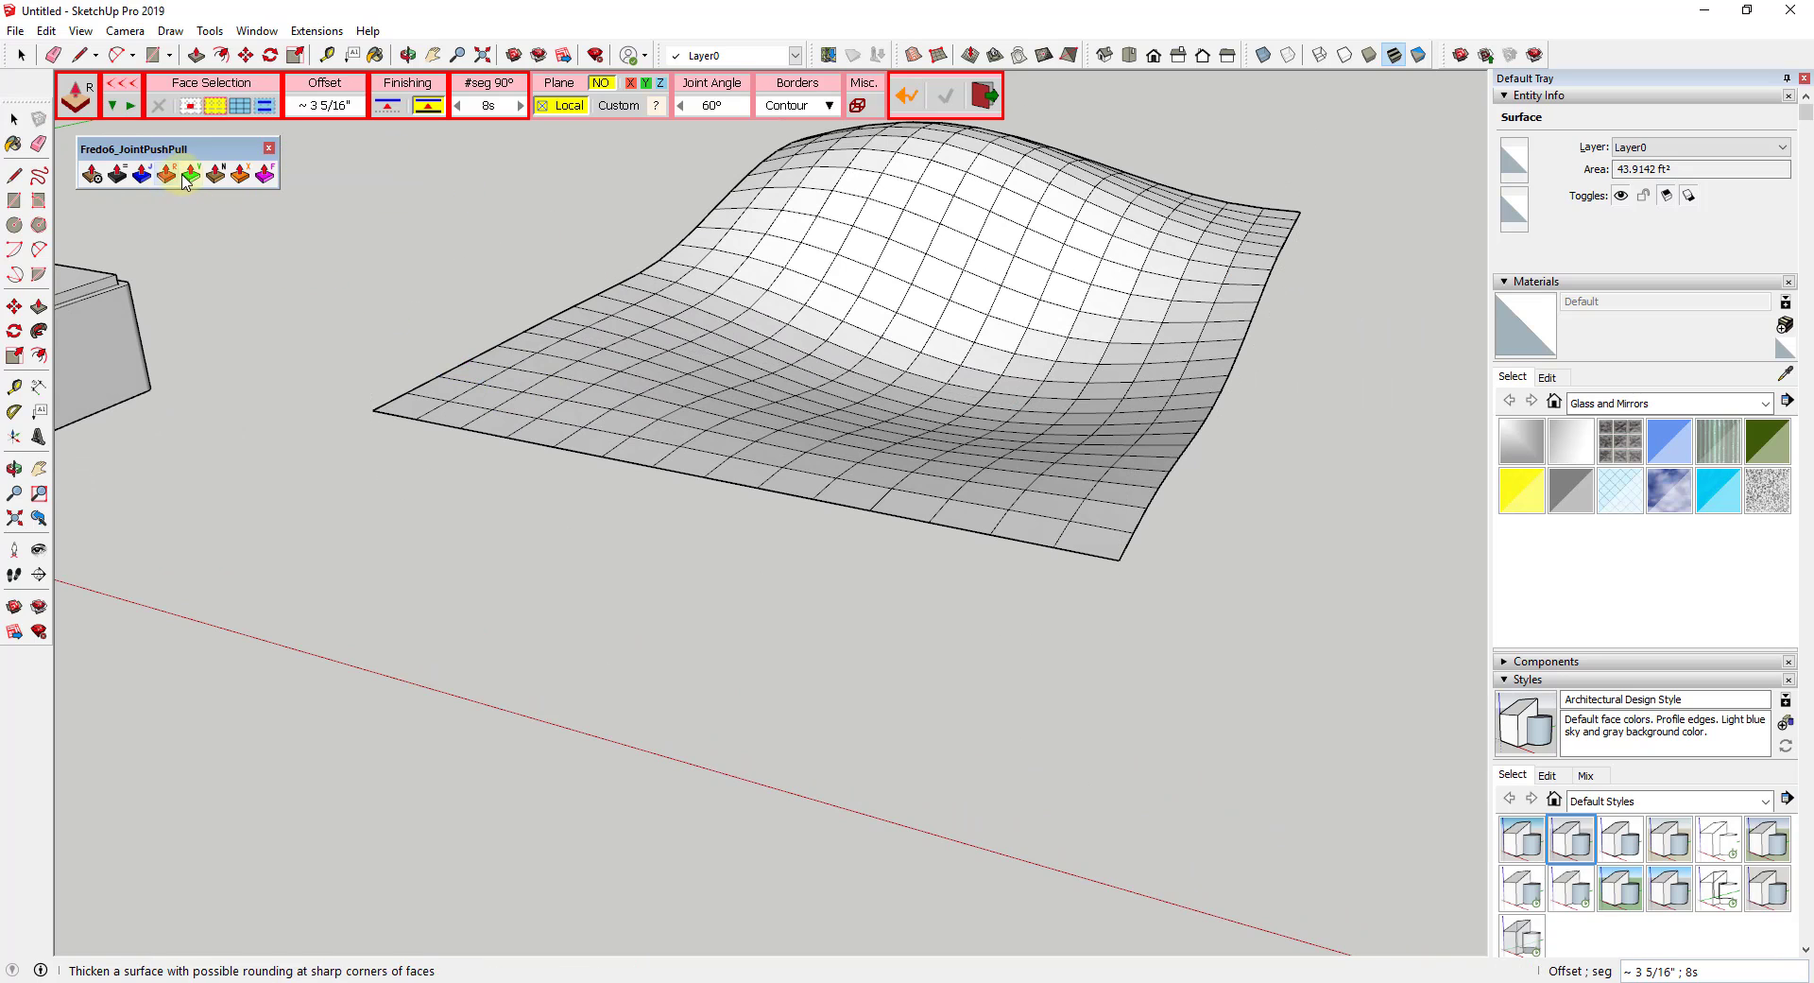
{"action": "left_click", "coordinate": [284, 527]}
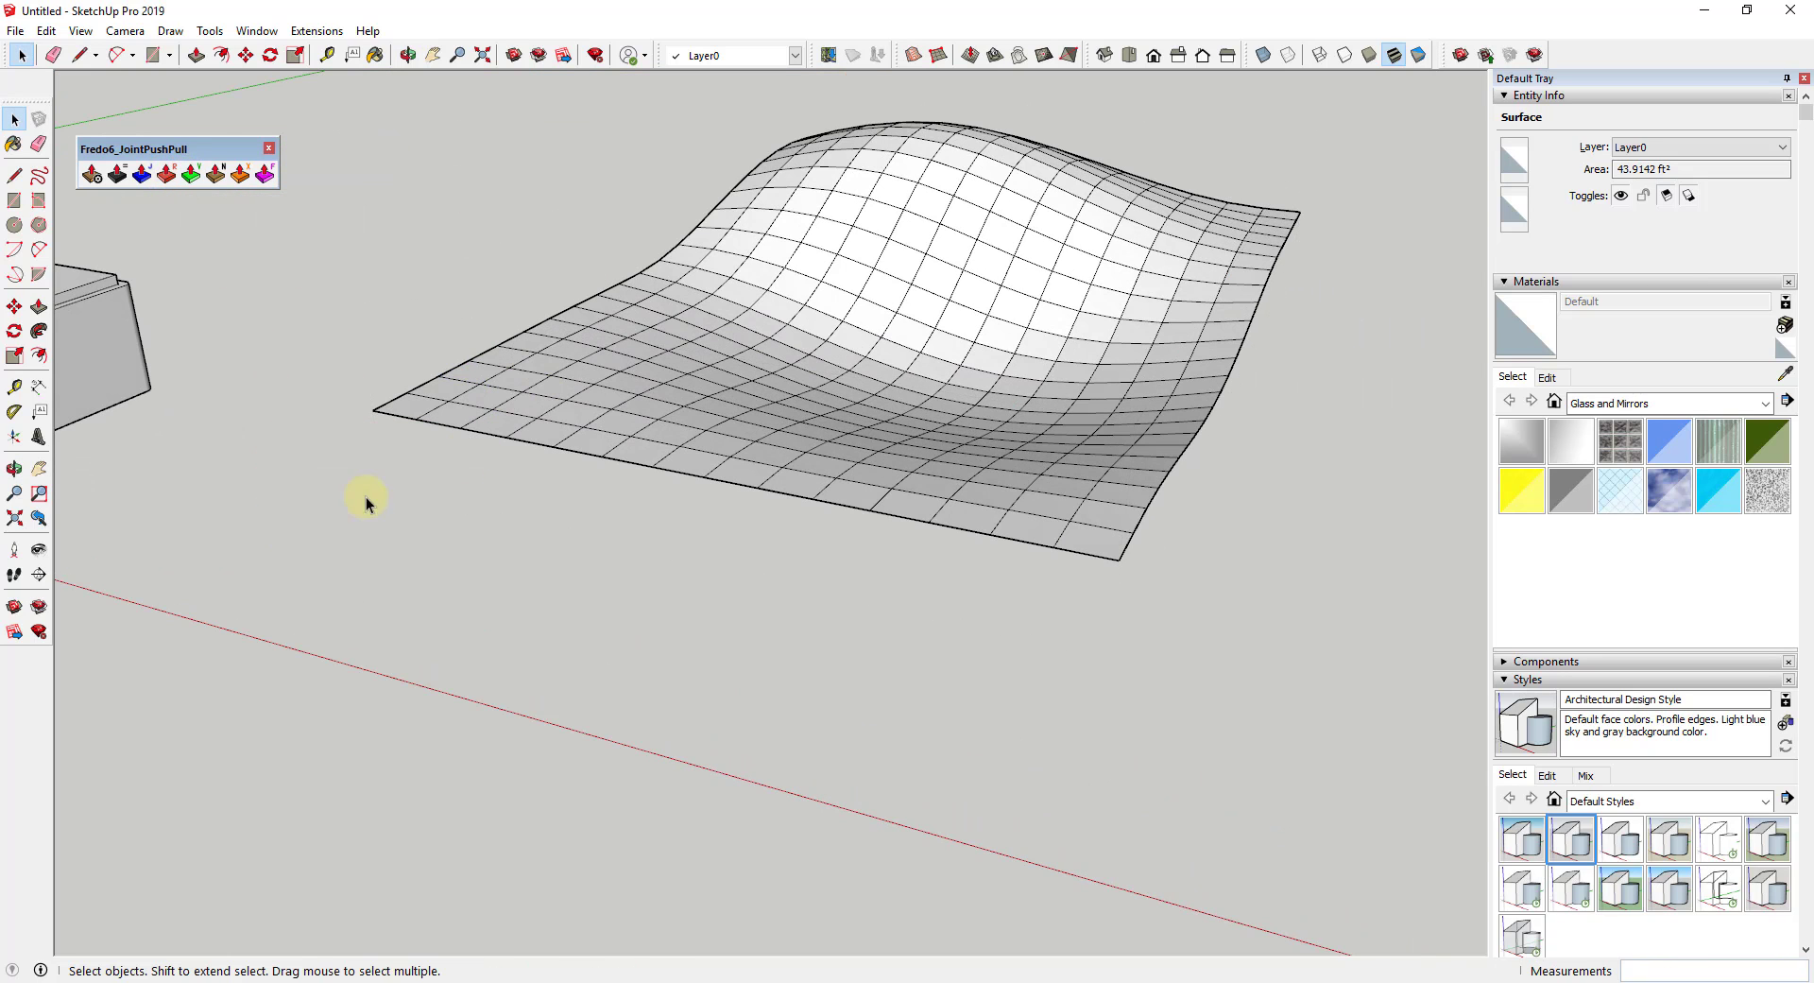
{"action": "scroll", "coordinate": [794, 385], "scroll_direction": "down", "scroll_amount": 2}
{"action": "middle_click_drag", "start_coordinate": [1134, 392], "coordinate": [995, 432], "text": "shift"}
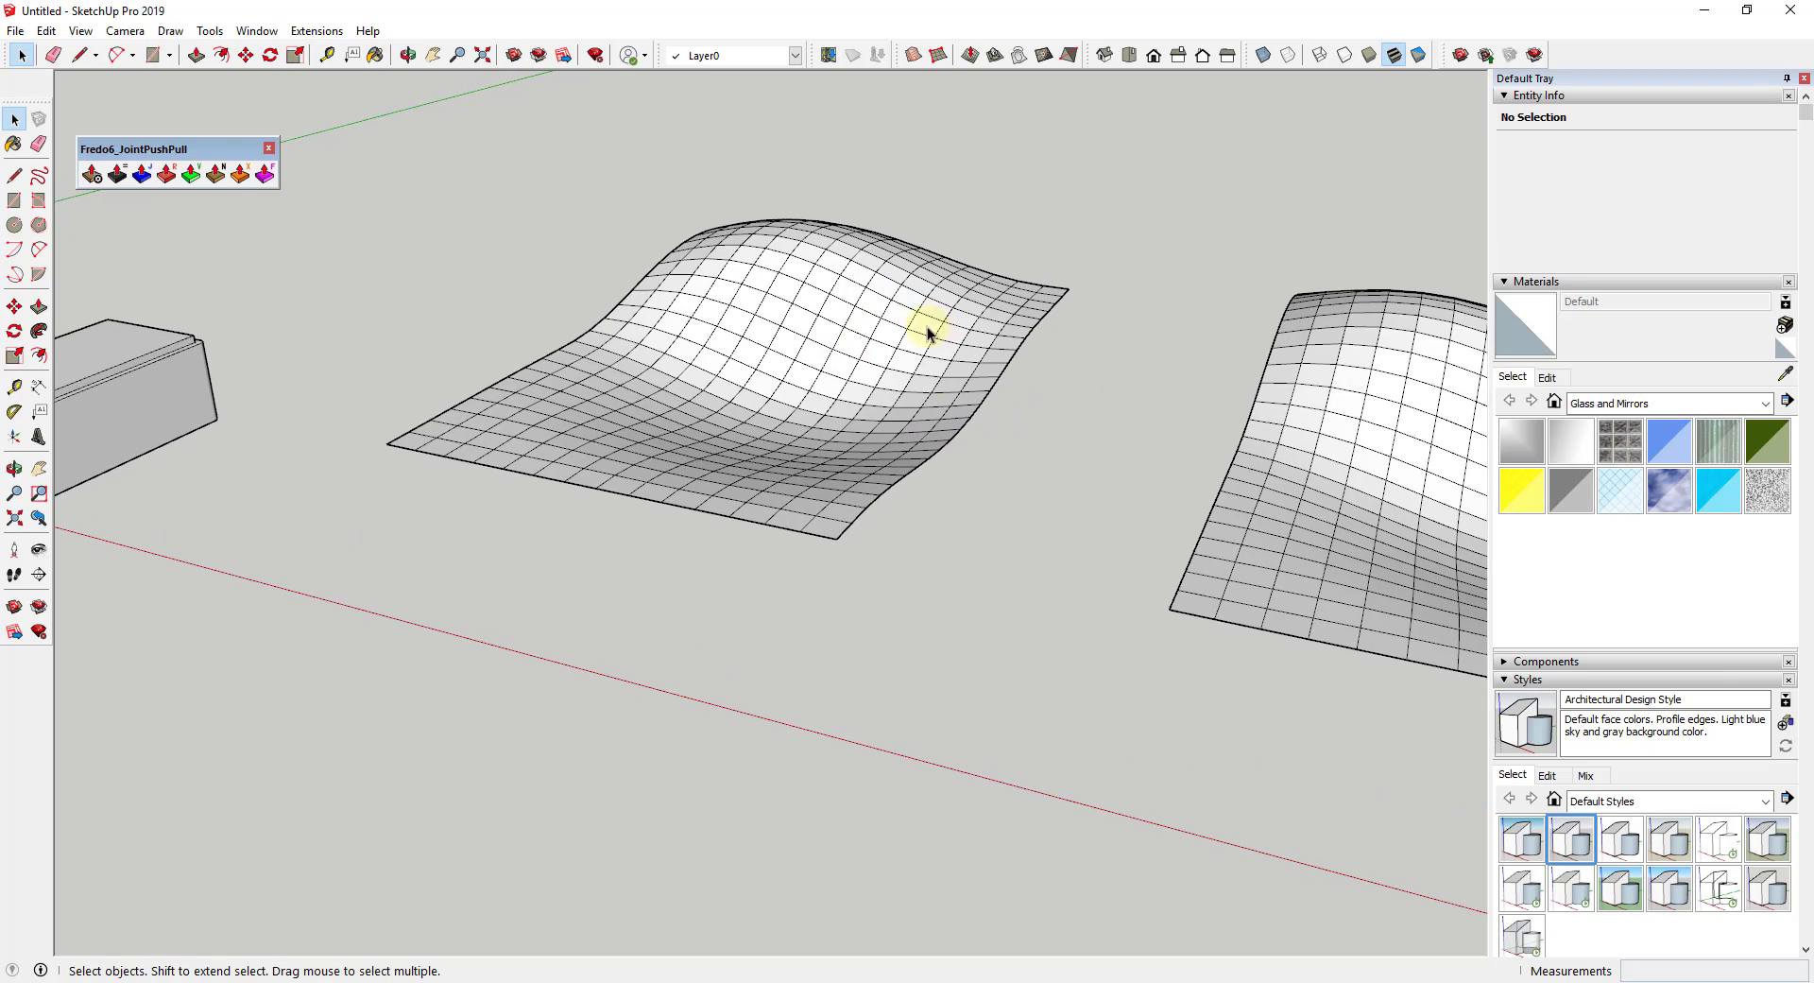
Try extruding a mesh face near the first wavy surface's front edge about 4 1/8" along Z with Vector Push Pull, and cancel it
{"action": "left_click", "coordinate": [193, 175]}
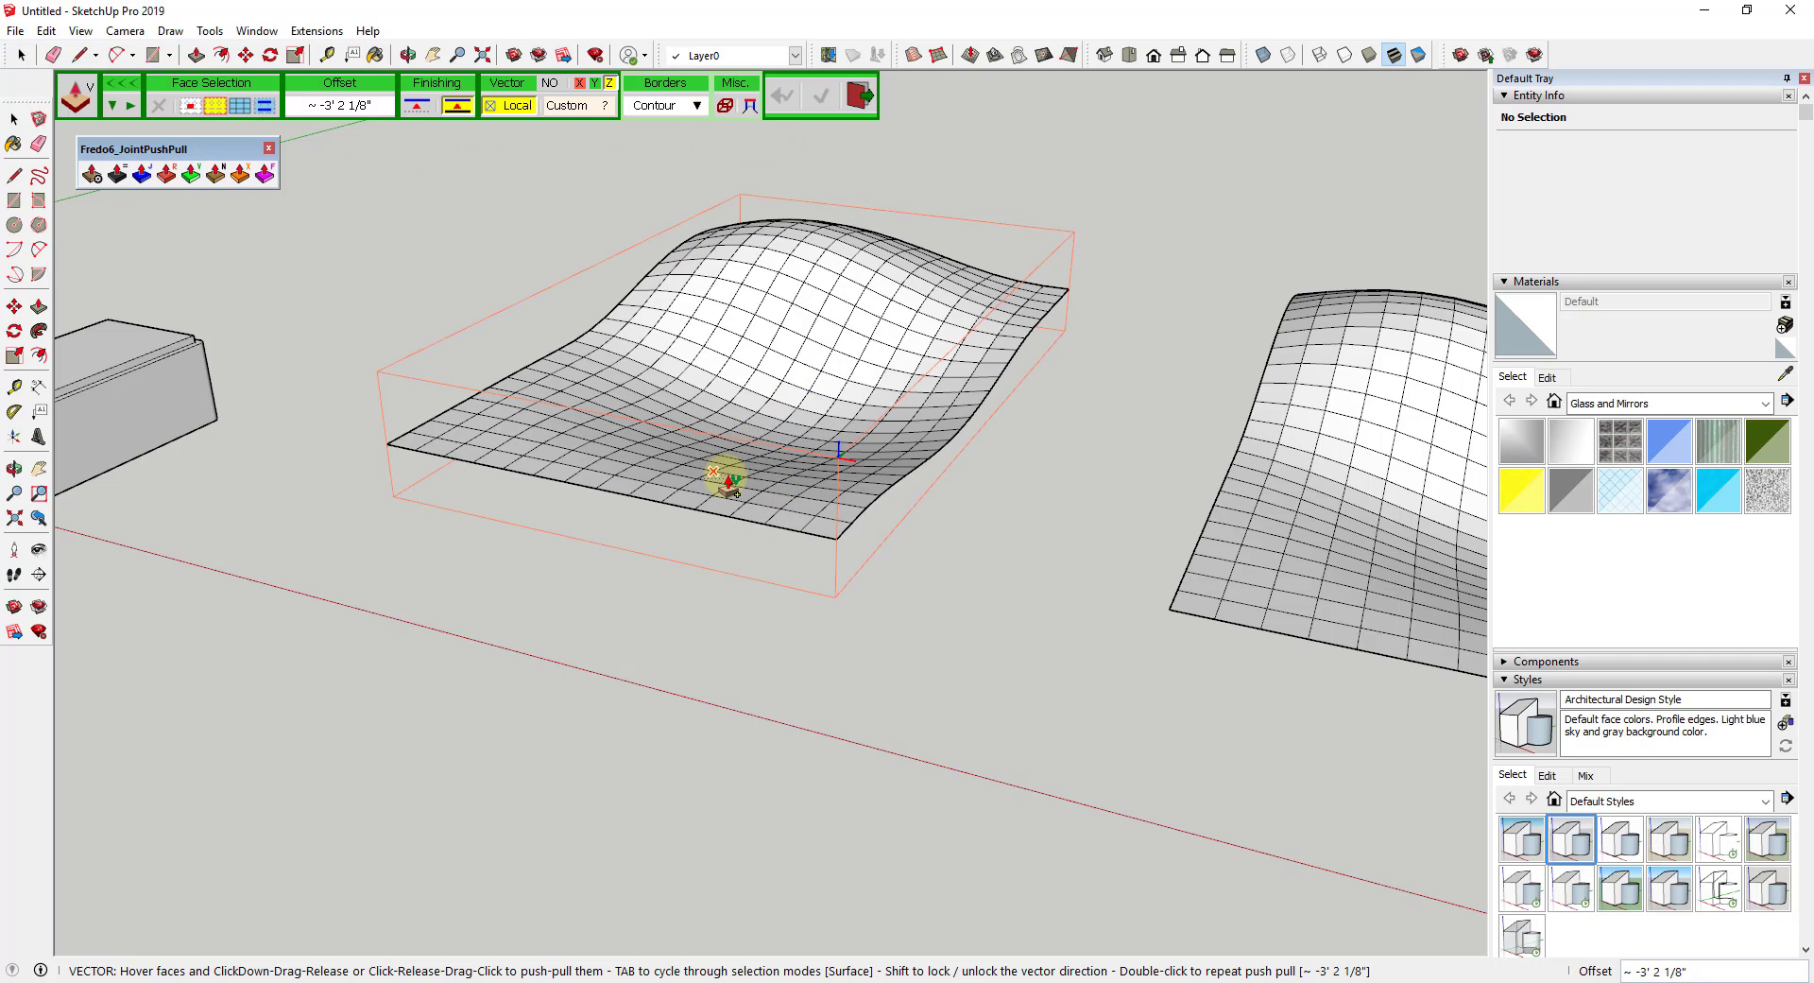
{"action": "left_click_drag", "start_coordinate": [733, 484], "coordinate": [734, 514]}
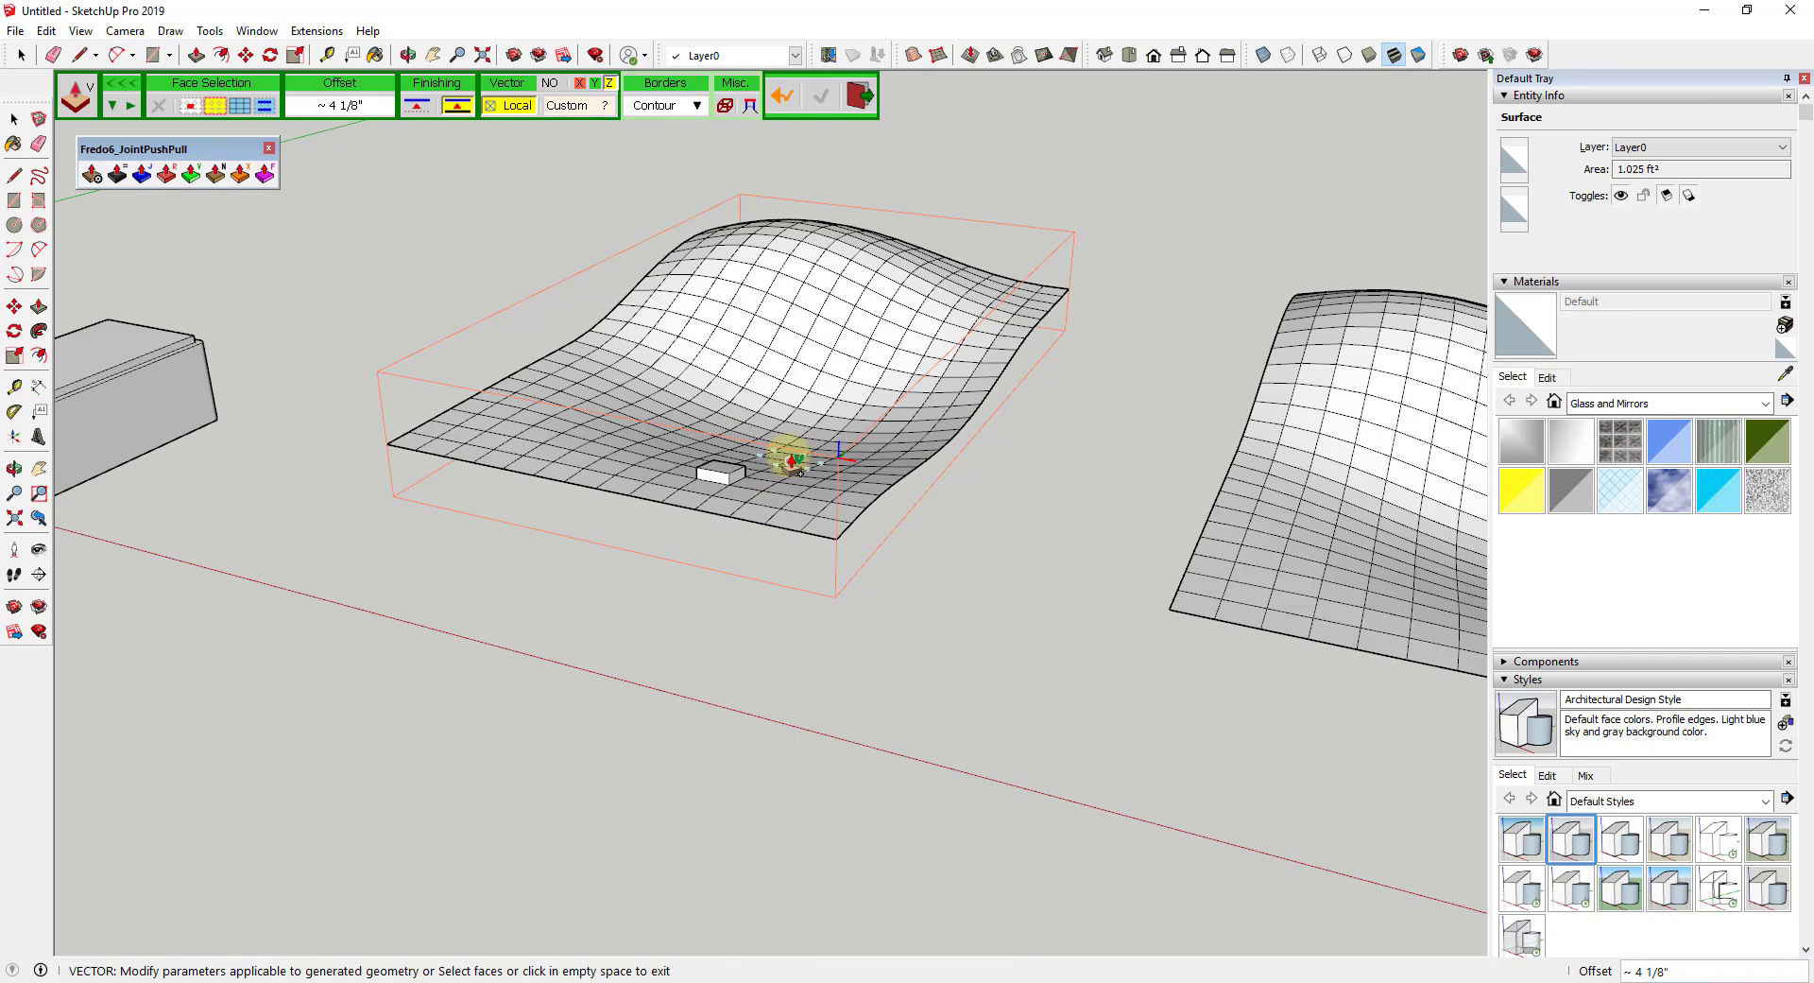
{"action": "key", "text": "Escape"}
{"action": "key", "text": "space"}
Open the first wavy mesh for editing, select all its faces, and extrude them downward about 2' 2 1/4" along Z with Vector Push Pull
{"action": "double_click", "coordinate": [797, 389]}
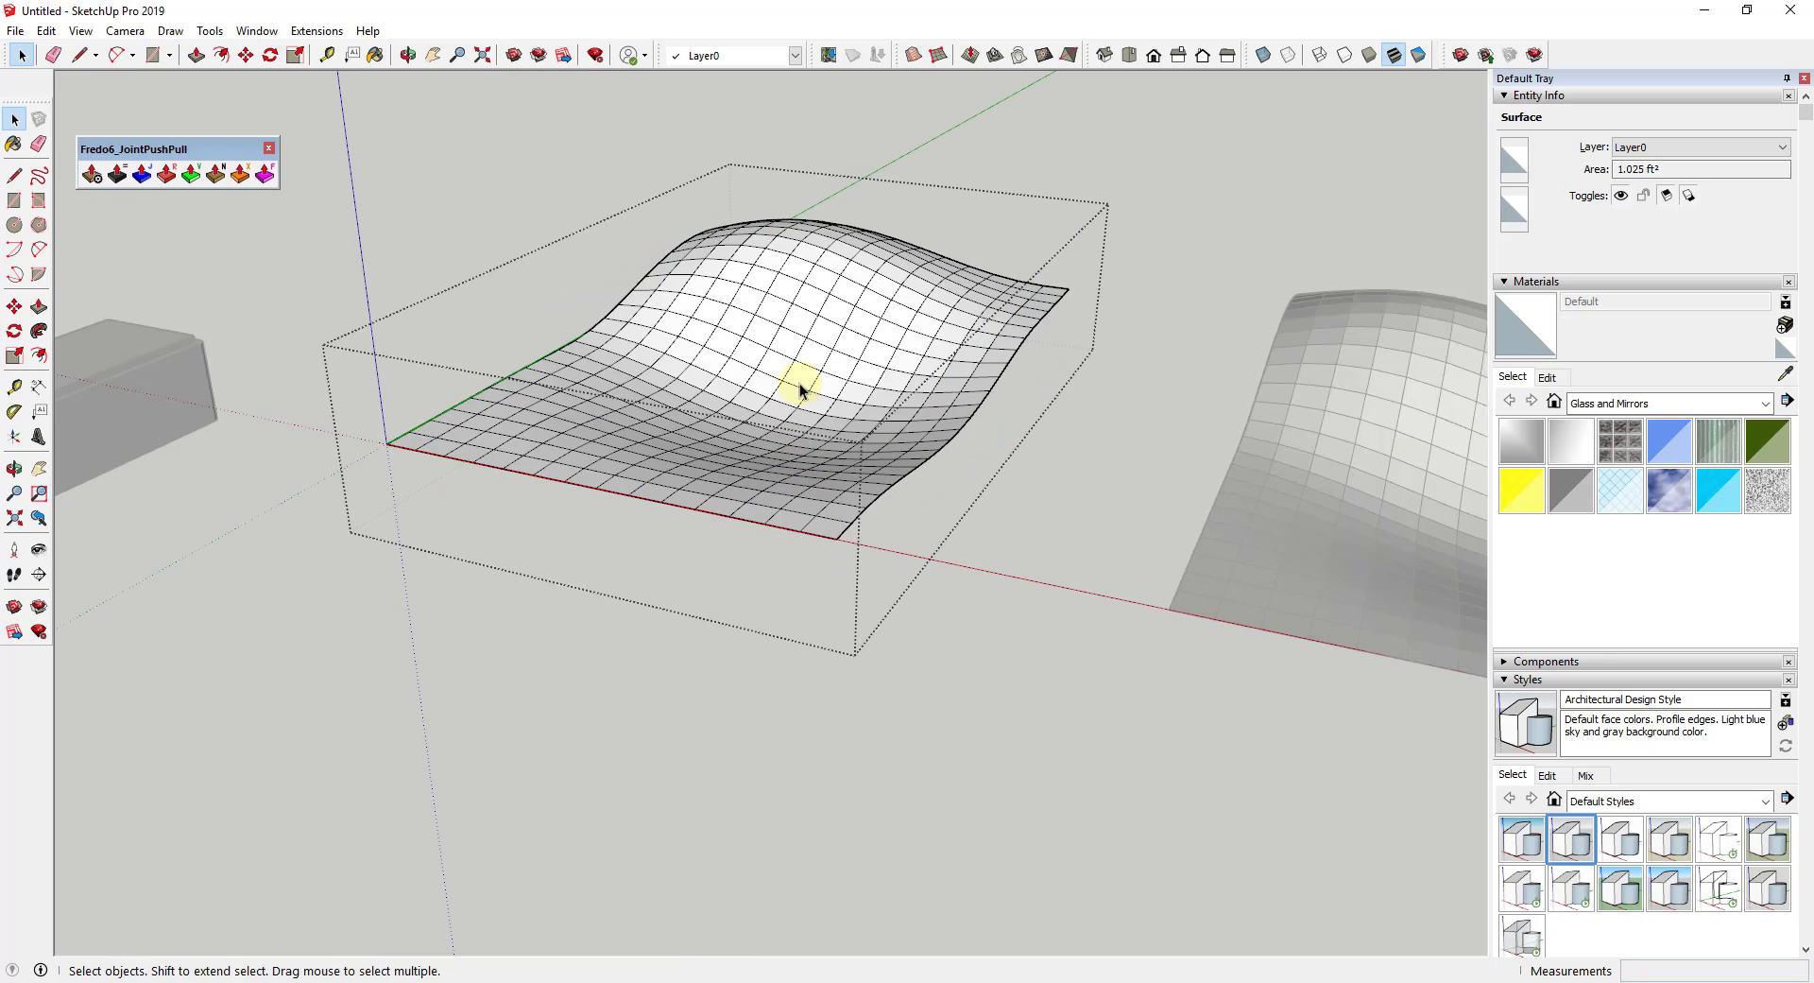
{"action": "key", "text": "ctrl+a"}
{"action": "left_click", "coordinate": [192, 175]}
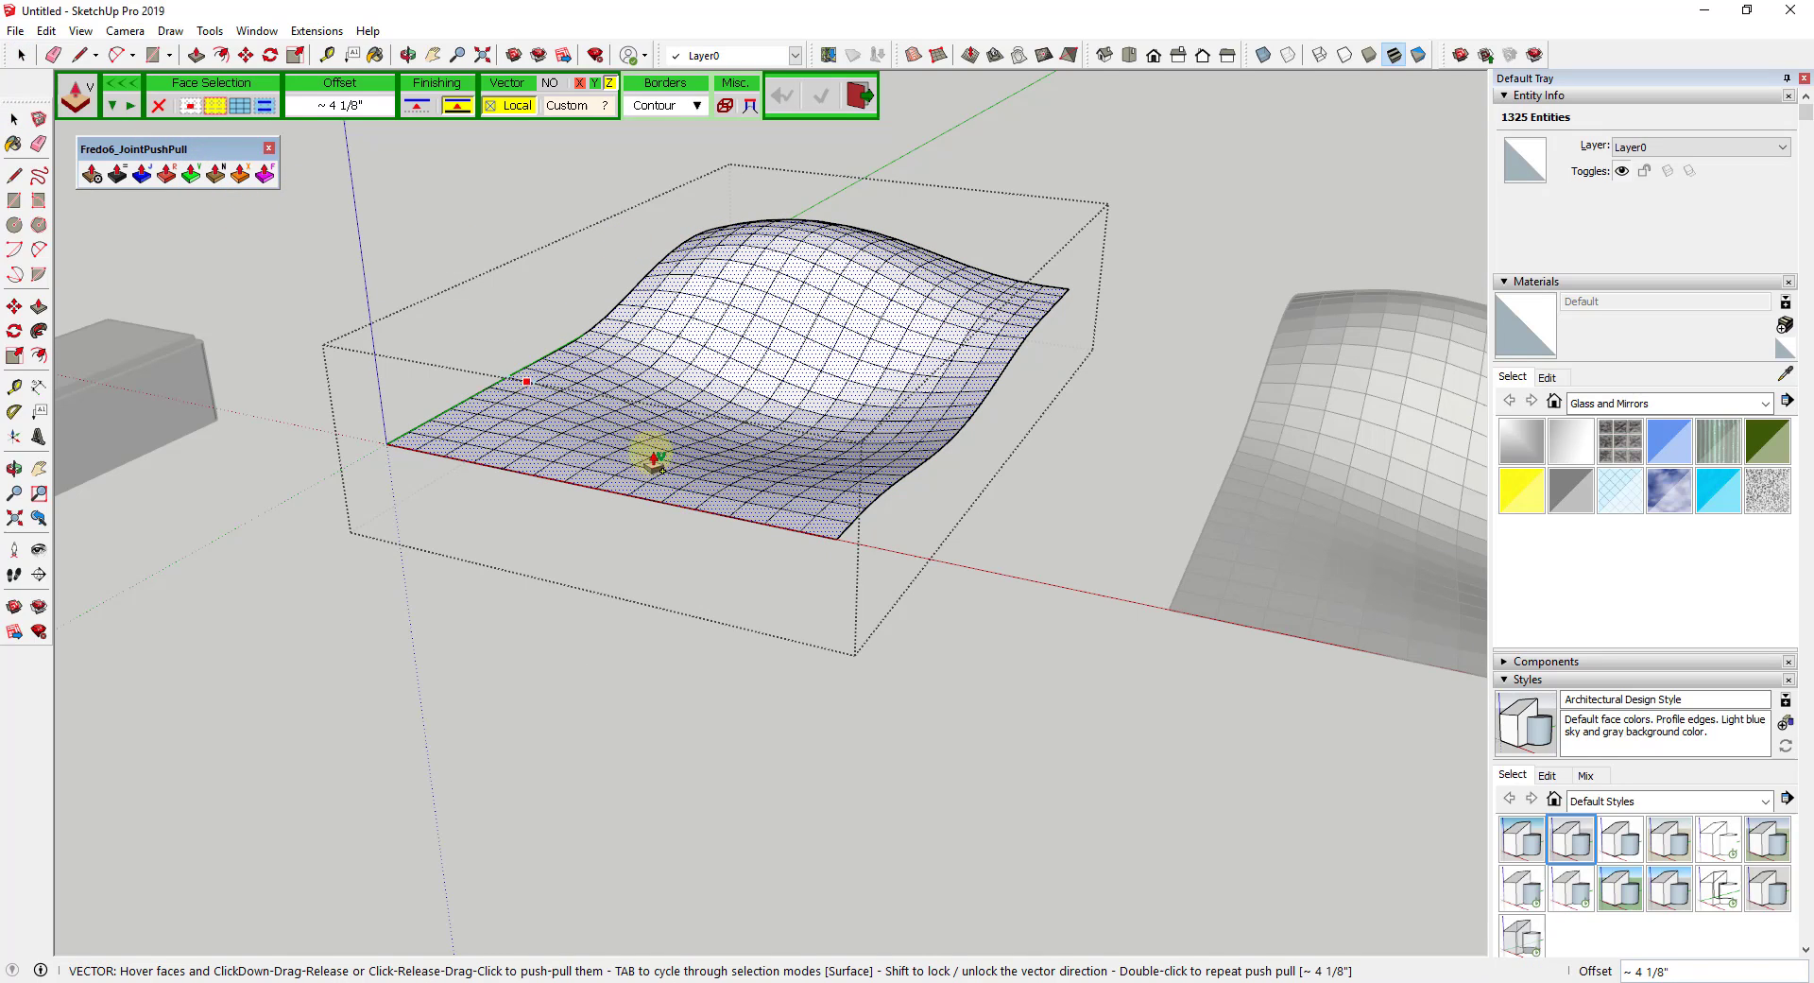
{"action": "left_click_drag", "start_coordinate": [701, 470], "coordinate": [788, 544]}
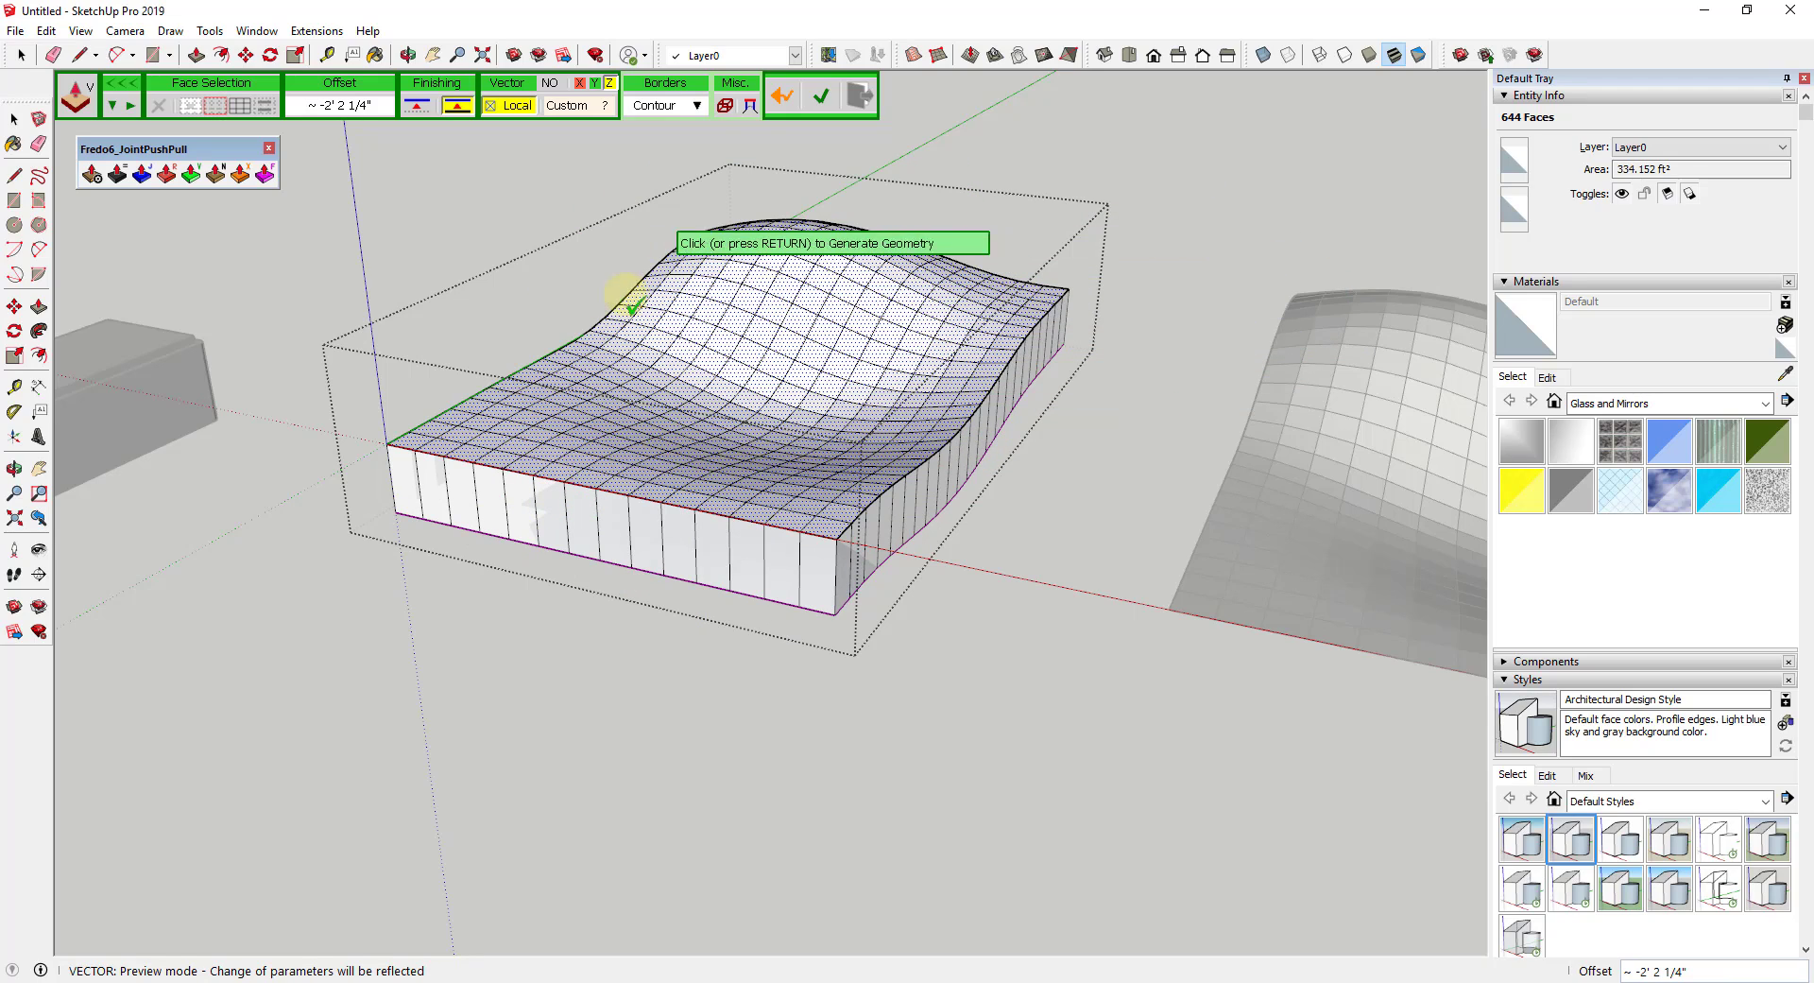
{"action": "middle_click_drag", "start_coordinate": [954, 453], "coordinate": [927, 231]}
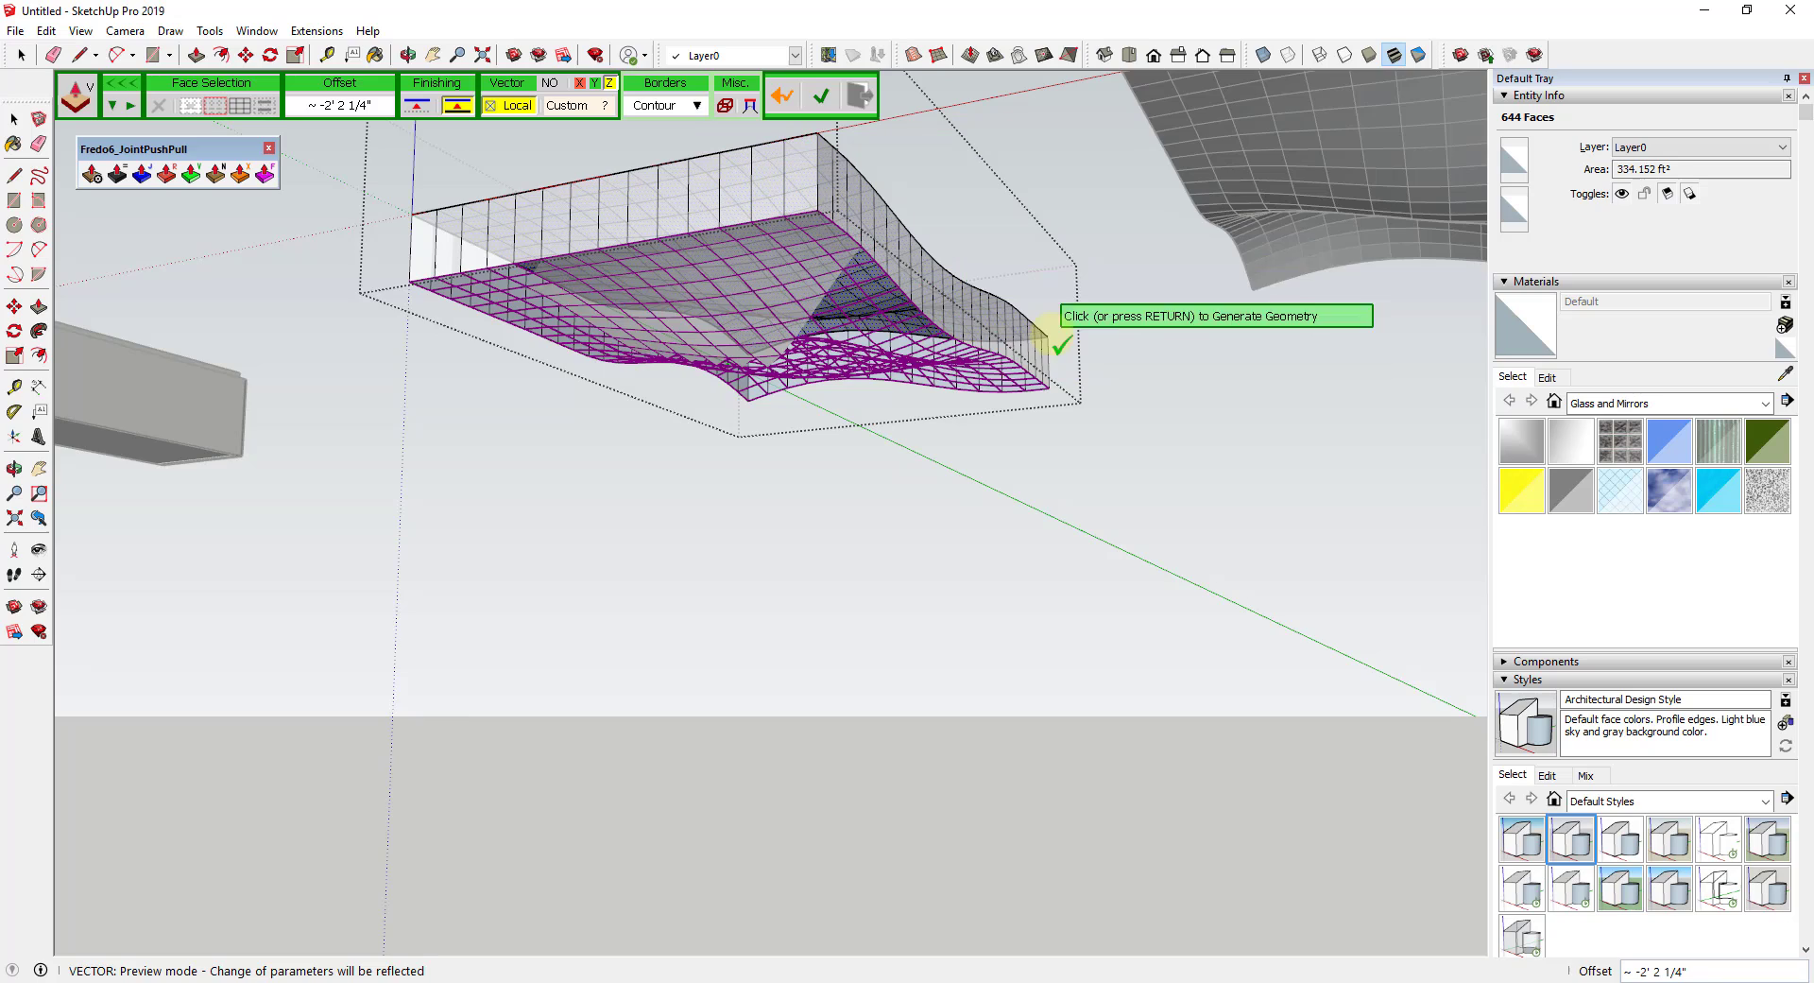
{"action": "middle_click_drag", "start_coordinate": [830, 202], "coordinate": [794, 509]}
{"action": "middle_click_drag", "start_coordinate": [846, 608], "coordinate": [964, 479]}
{"action": "left_click", "coordinate": [903, 512]}
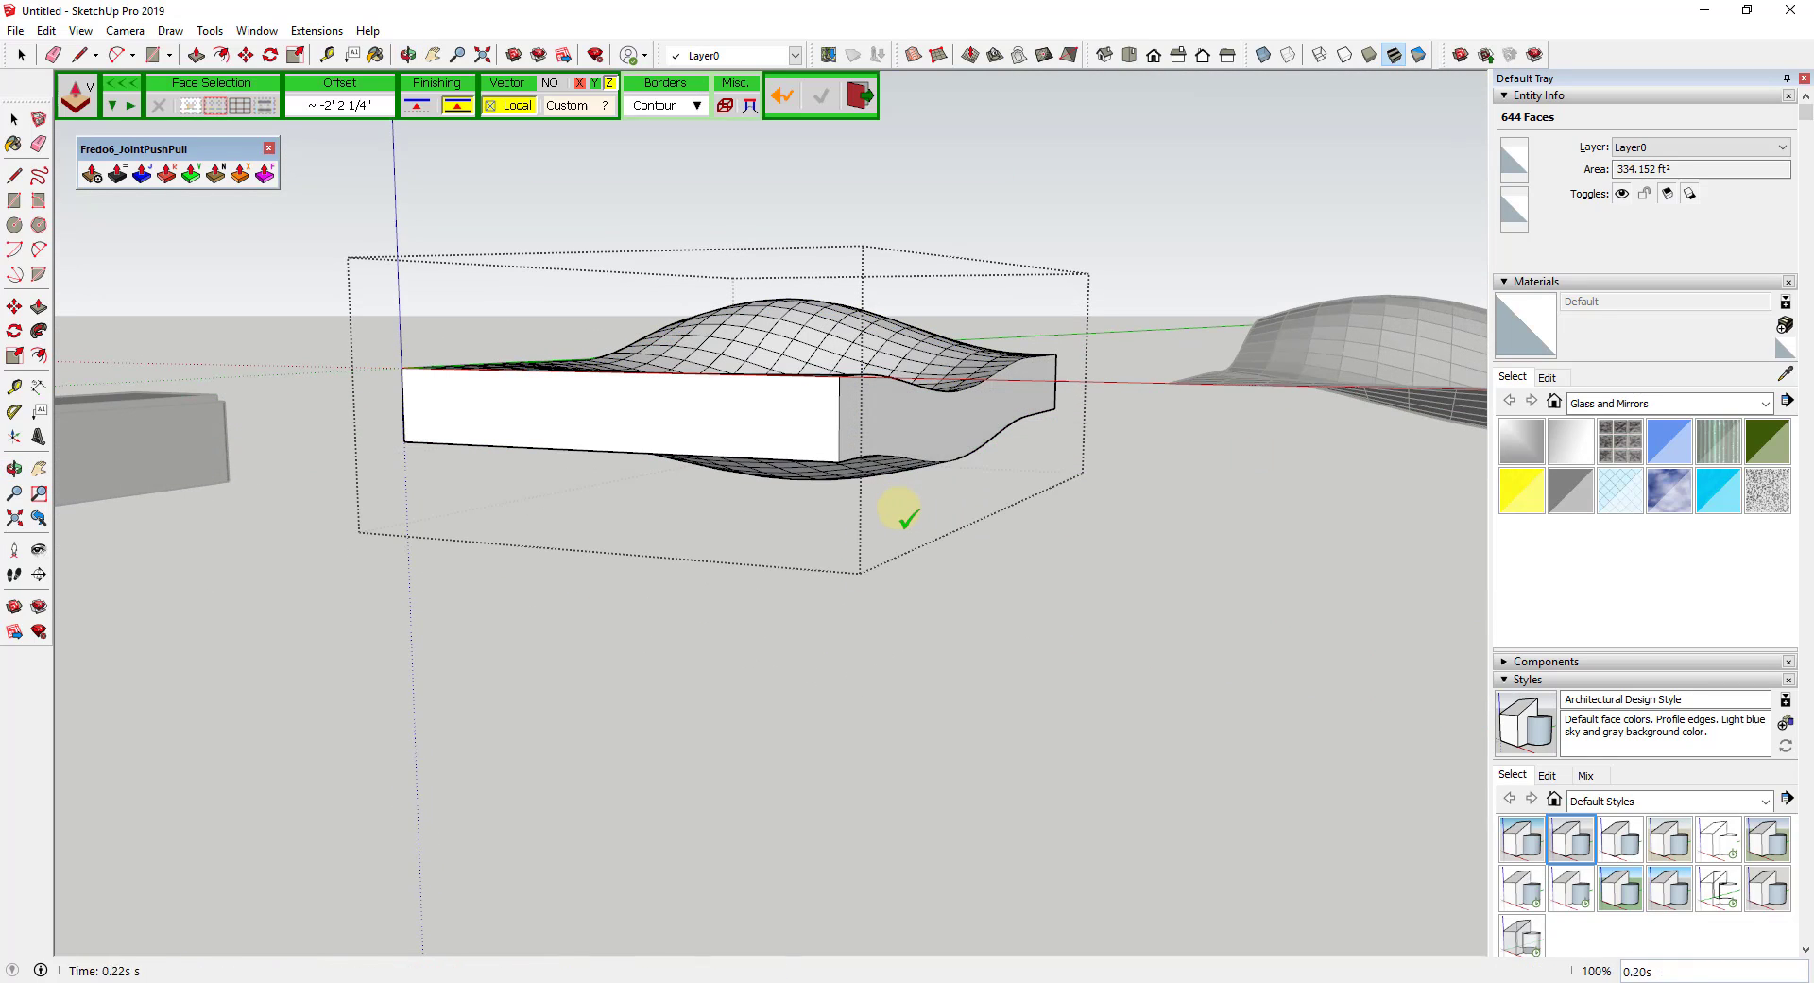
Exit Vector Push Pull on the first wavy mesh and open the neighbouring second wavy mesh for editing
{"action": "middle_click_drag", "start_coordinate": [1216, 501], "coordinate": [1087, 397]}
{"action": "key", "text": "Return"}
{"action": "scroll", "coordinate": [1097, 403], "scroll_direction": "up", "scroll_amount": 2}
{"action": "middle_click_drag", "start_coordinate": [1324, 436], "coordinate": [1014, 438]}
{"action": "left_click", "coordinate": [1125, 509]}
{"action": "middle_click_drag", "start_coordinate": [1124, 508], "coordinate": [1033, 436]}
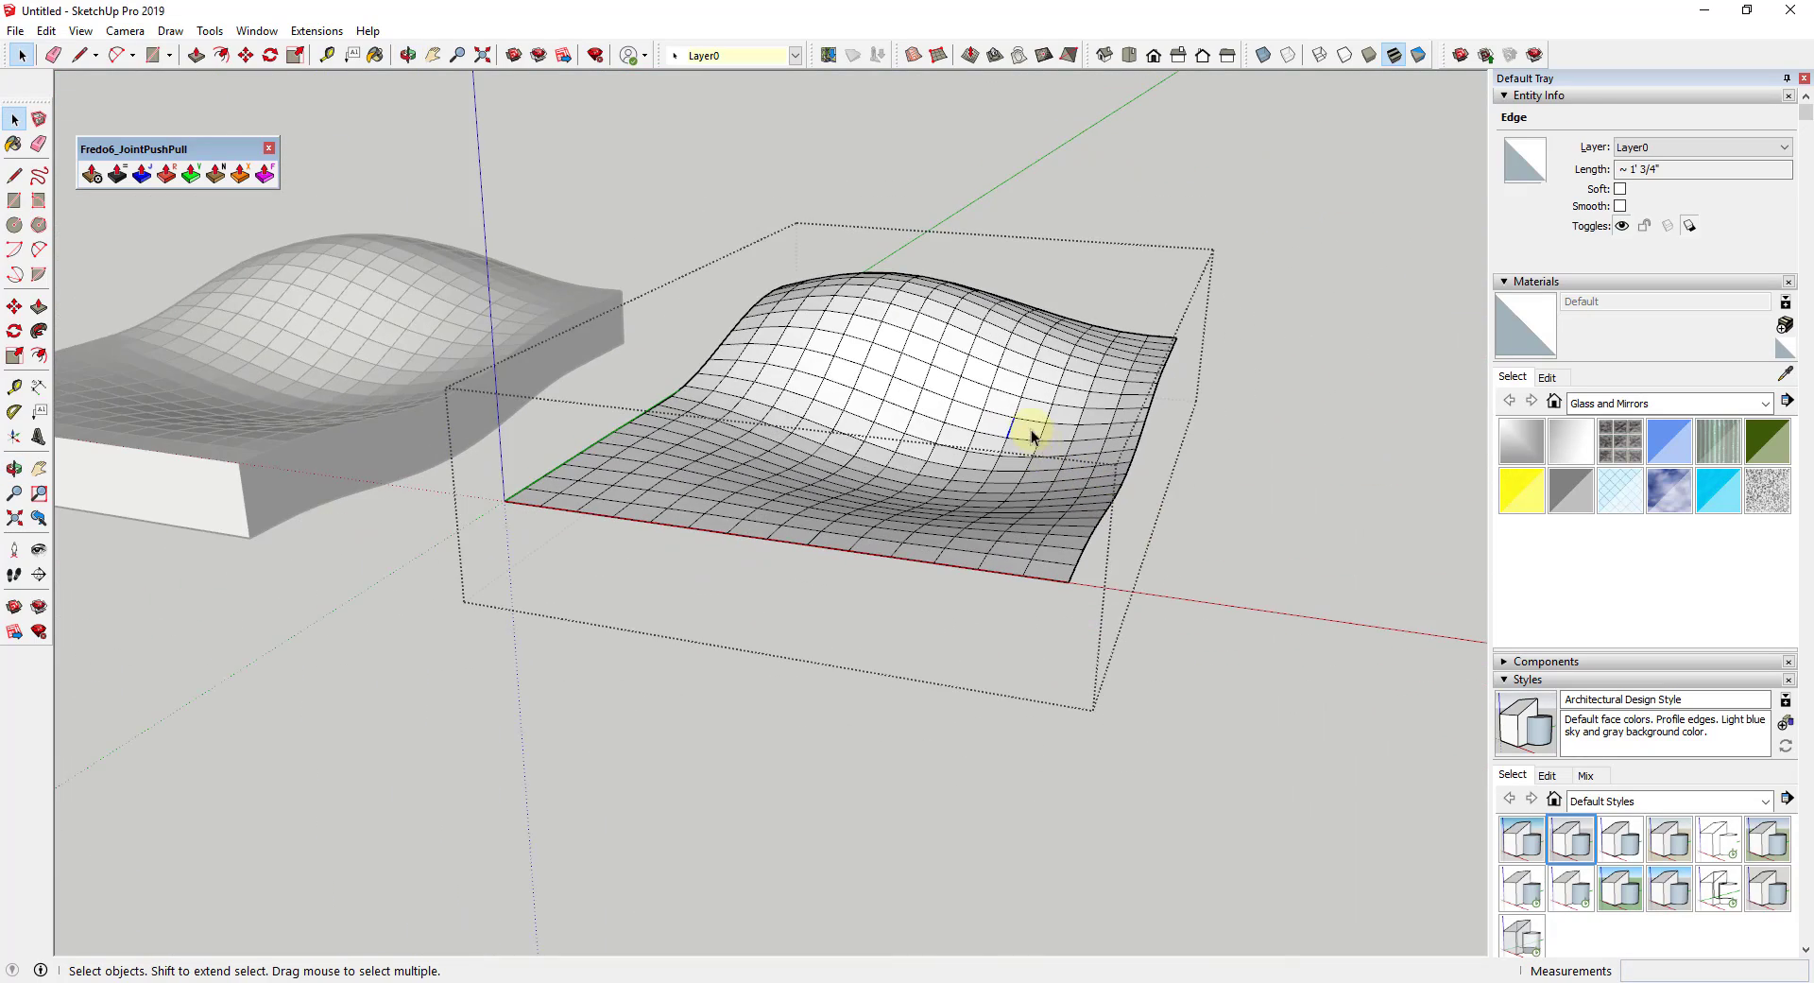
{"action": "triple_click", "coordinate": [972, 401]}
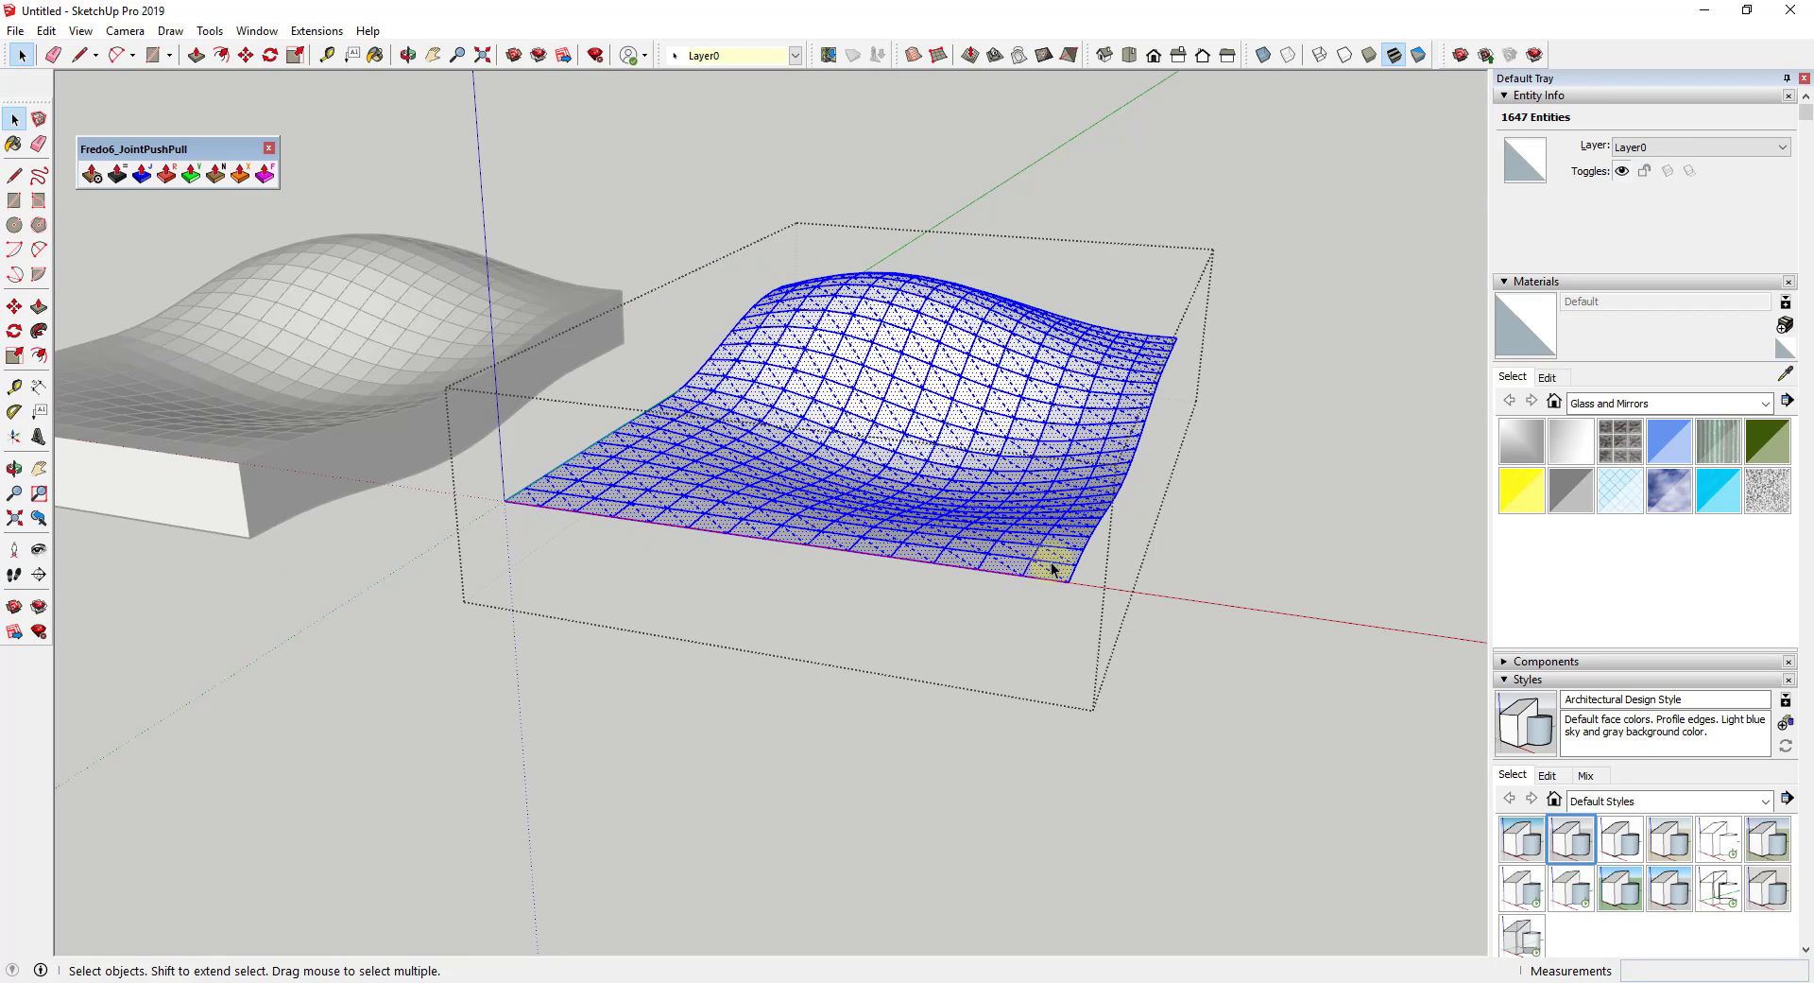
{"action": "left_click", "coordinate": [192, 175]}
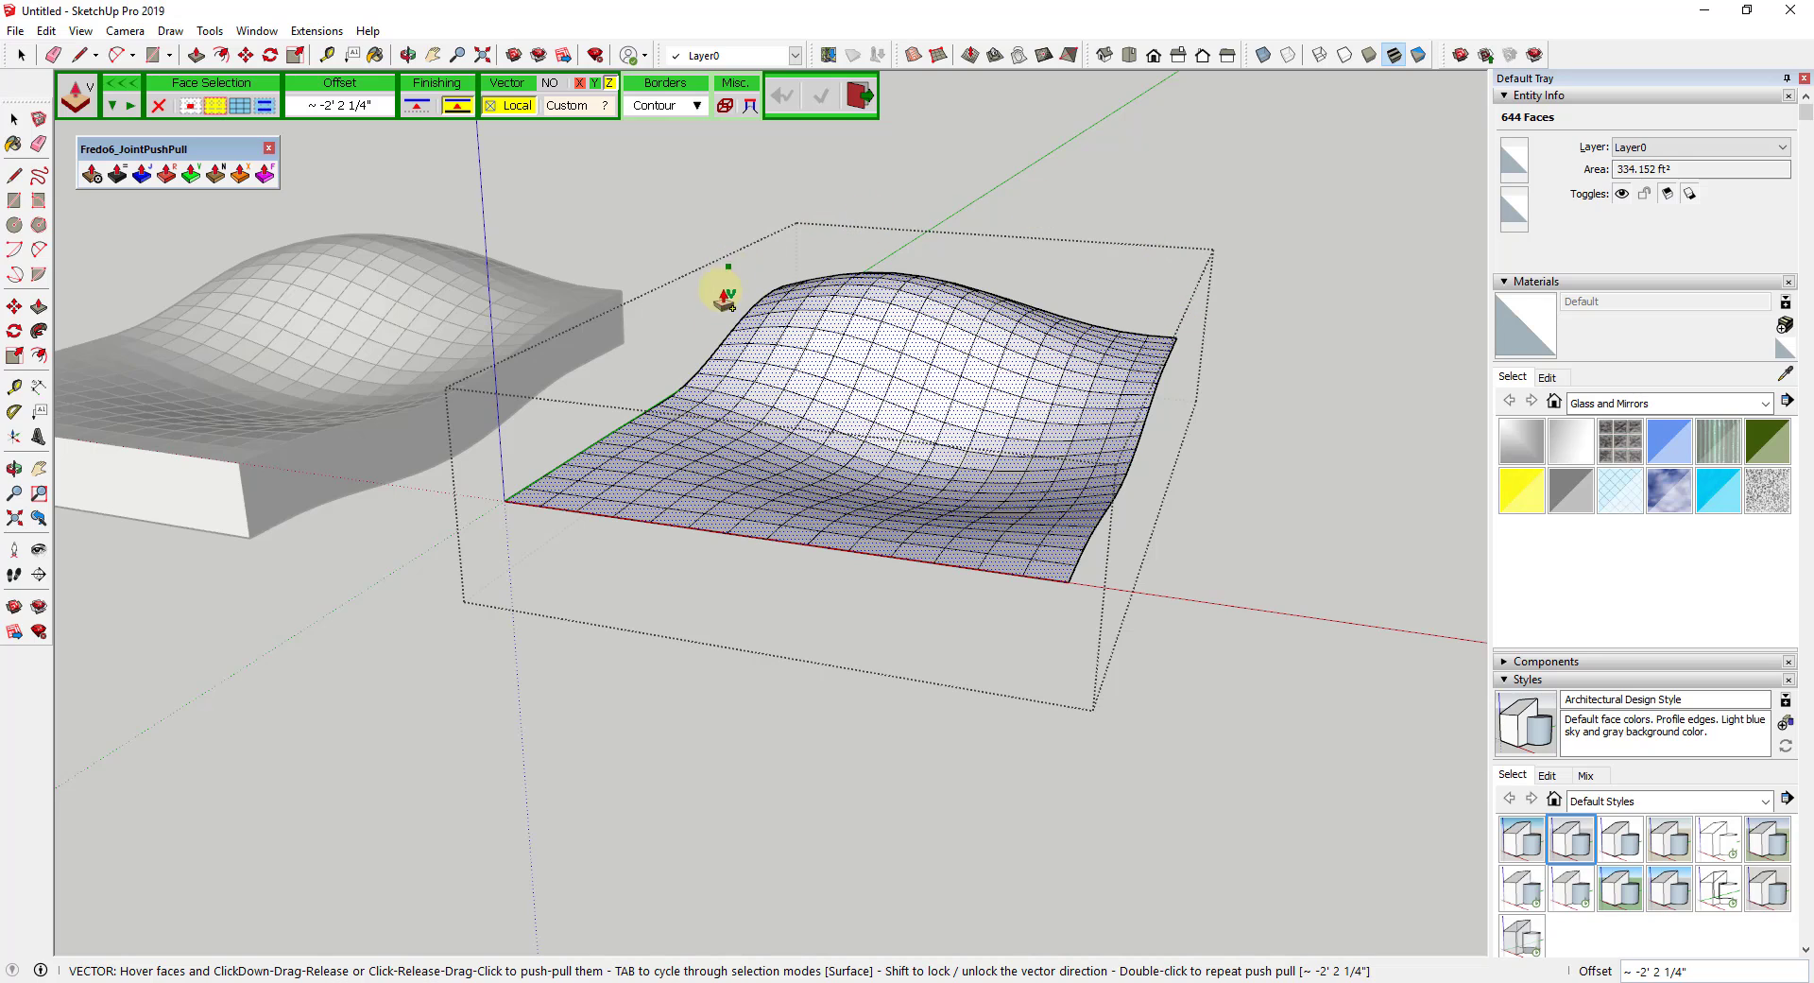
{"action": "left_click", "coordinate": [888, 477]}
{"action": "middle_click_drag", "start_coordinate": [972, 530], "coordinate": [934, 274]}
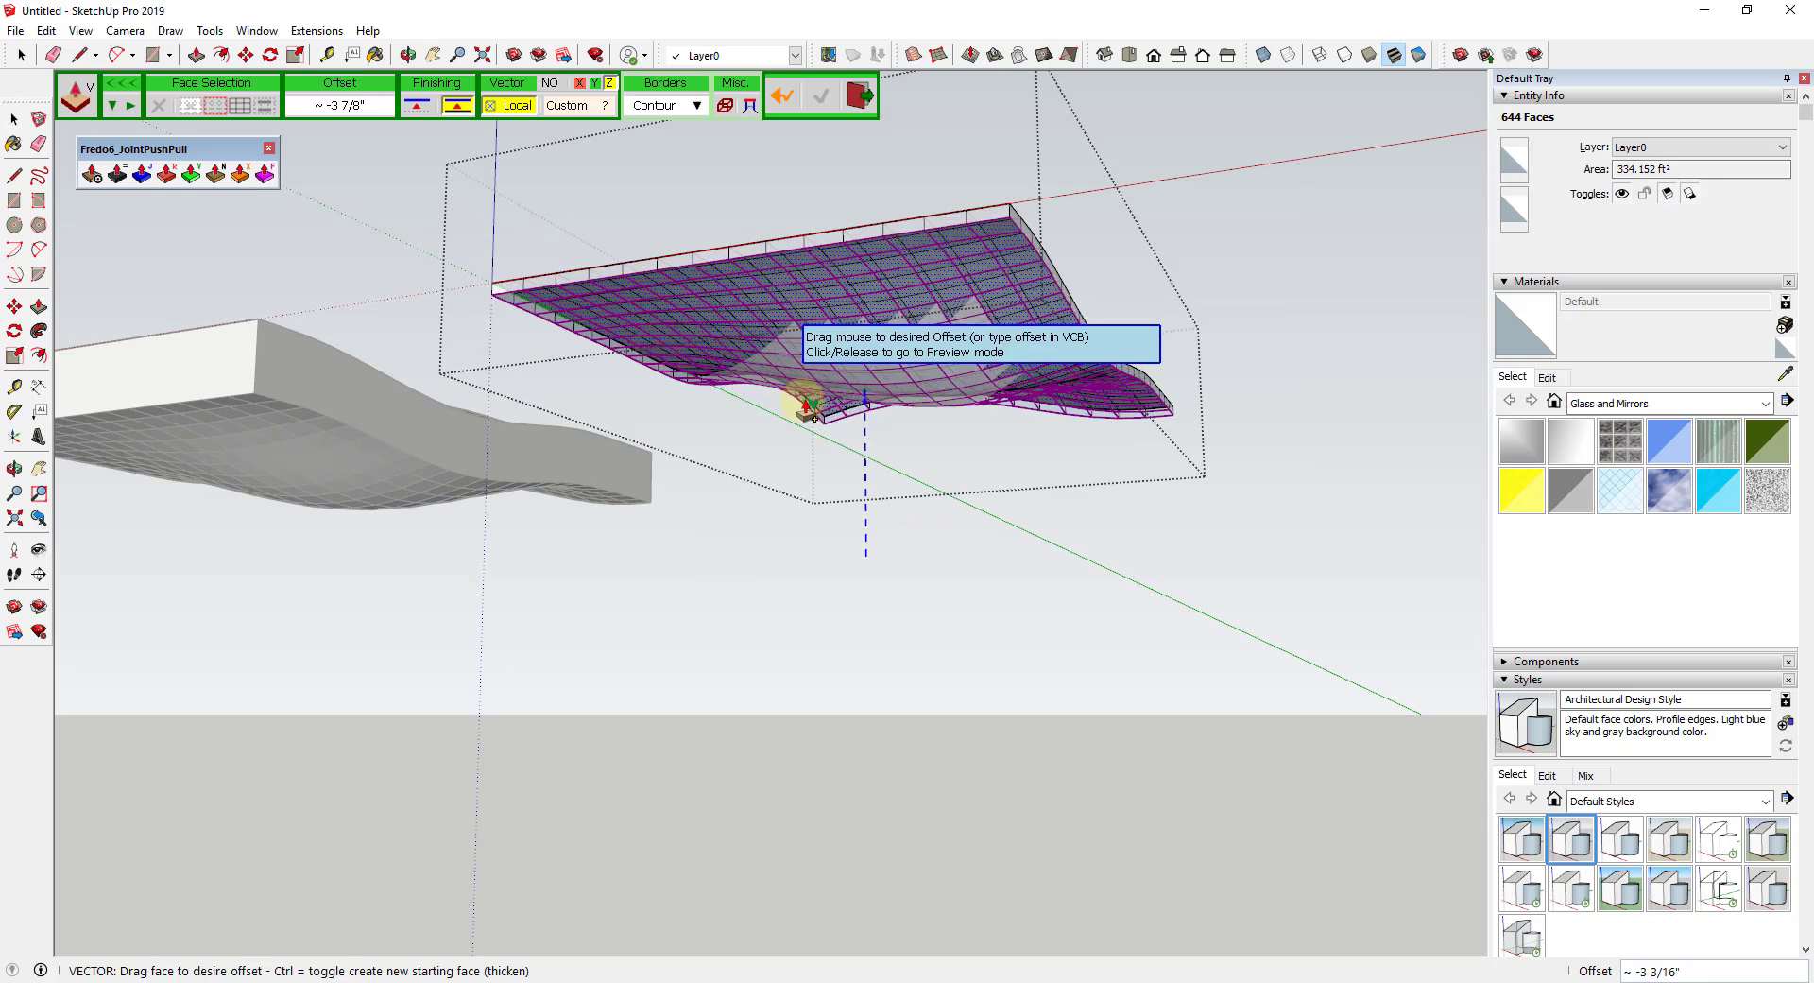
{"action": "key", "text": "Escape"}
Select all faces of the second wavy mesh and extrude them about 1' 8 9/16" downward along Z onto a flat base with Vector Push Pull
{"action": "triple_click", "coordinate": [868, 292]}
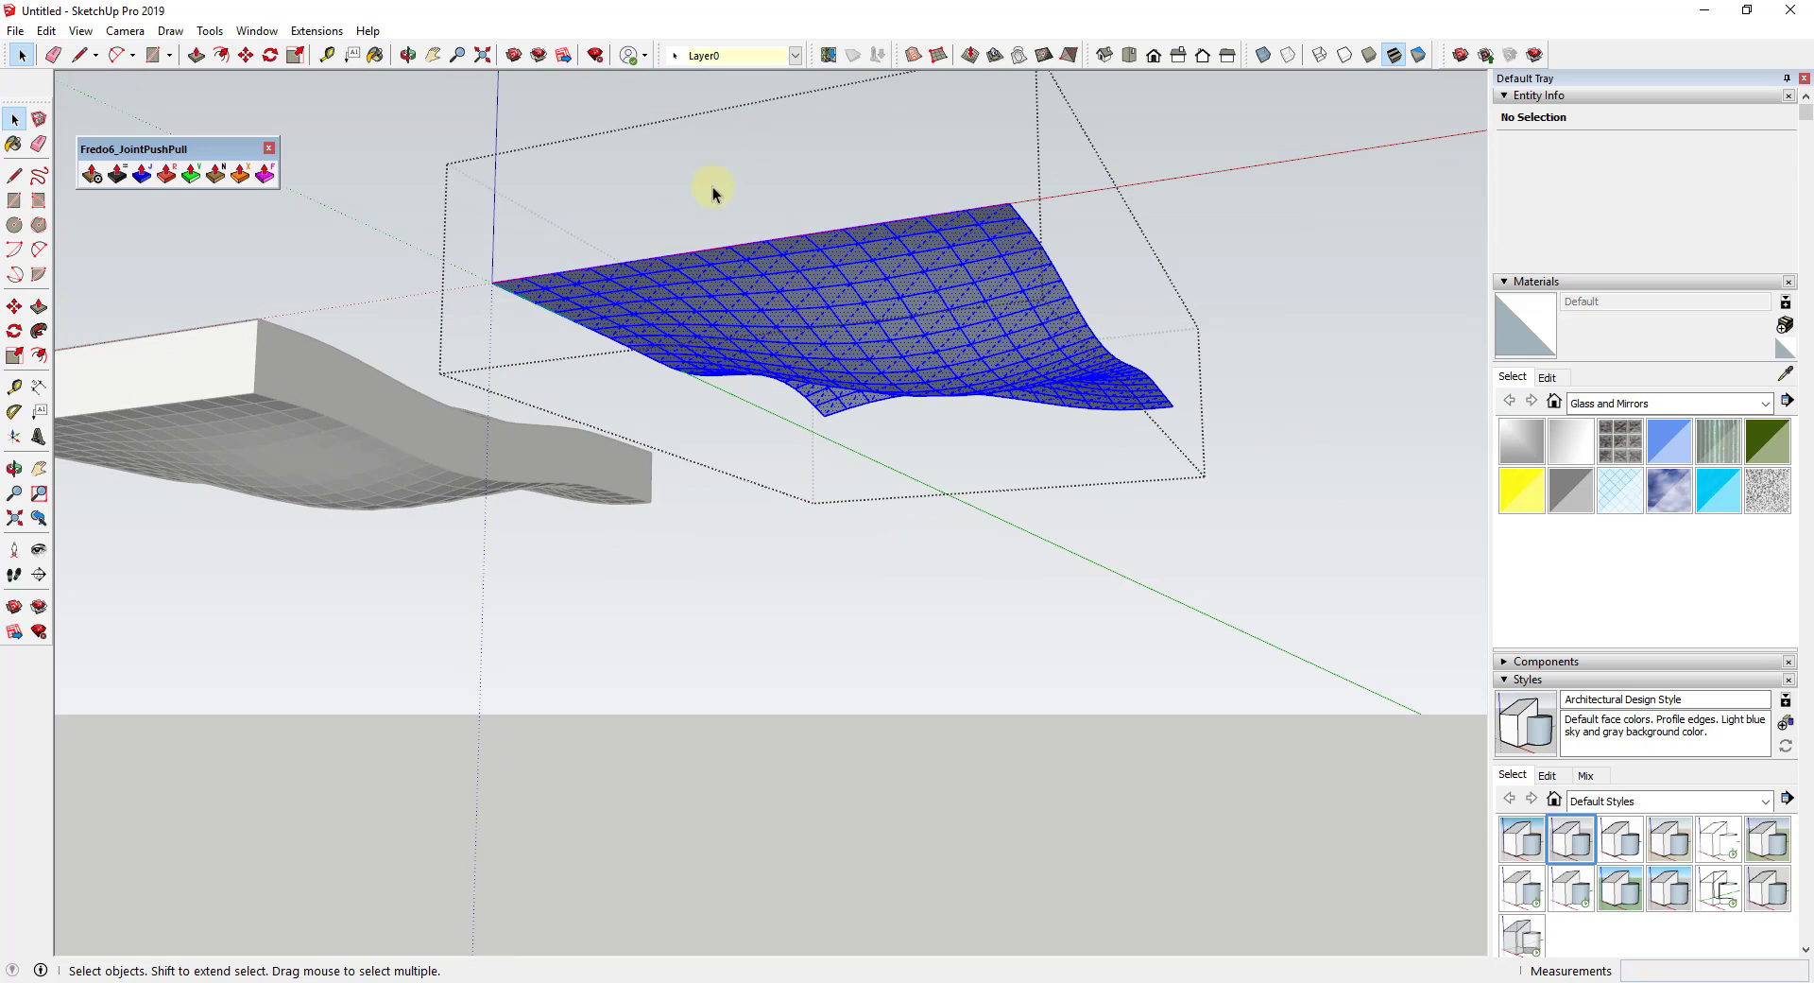
{"action": "left_click", "coordinate": [194, 176]}
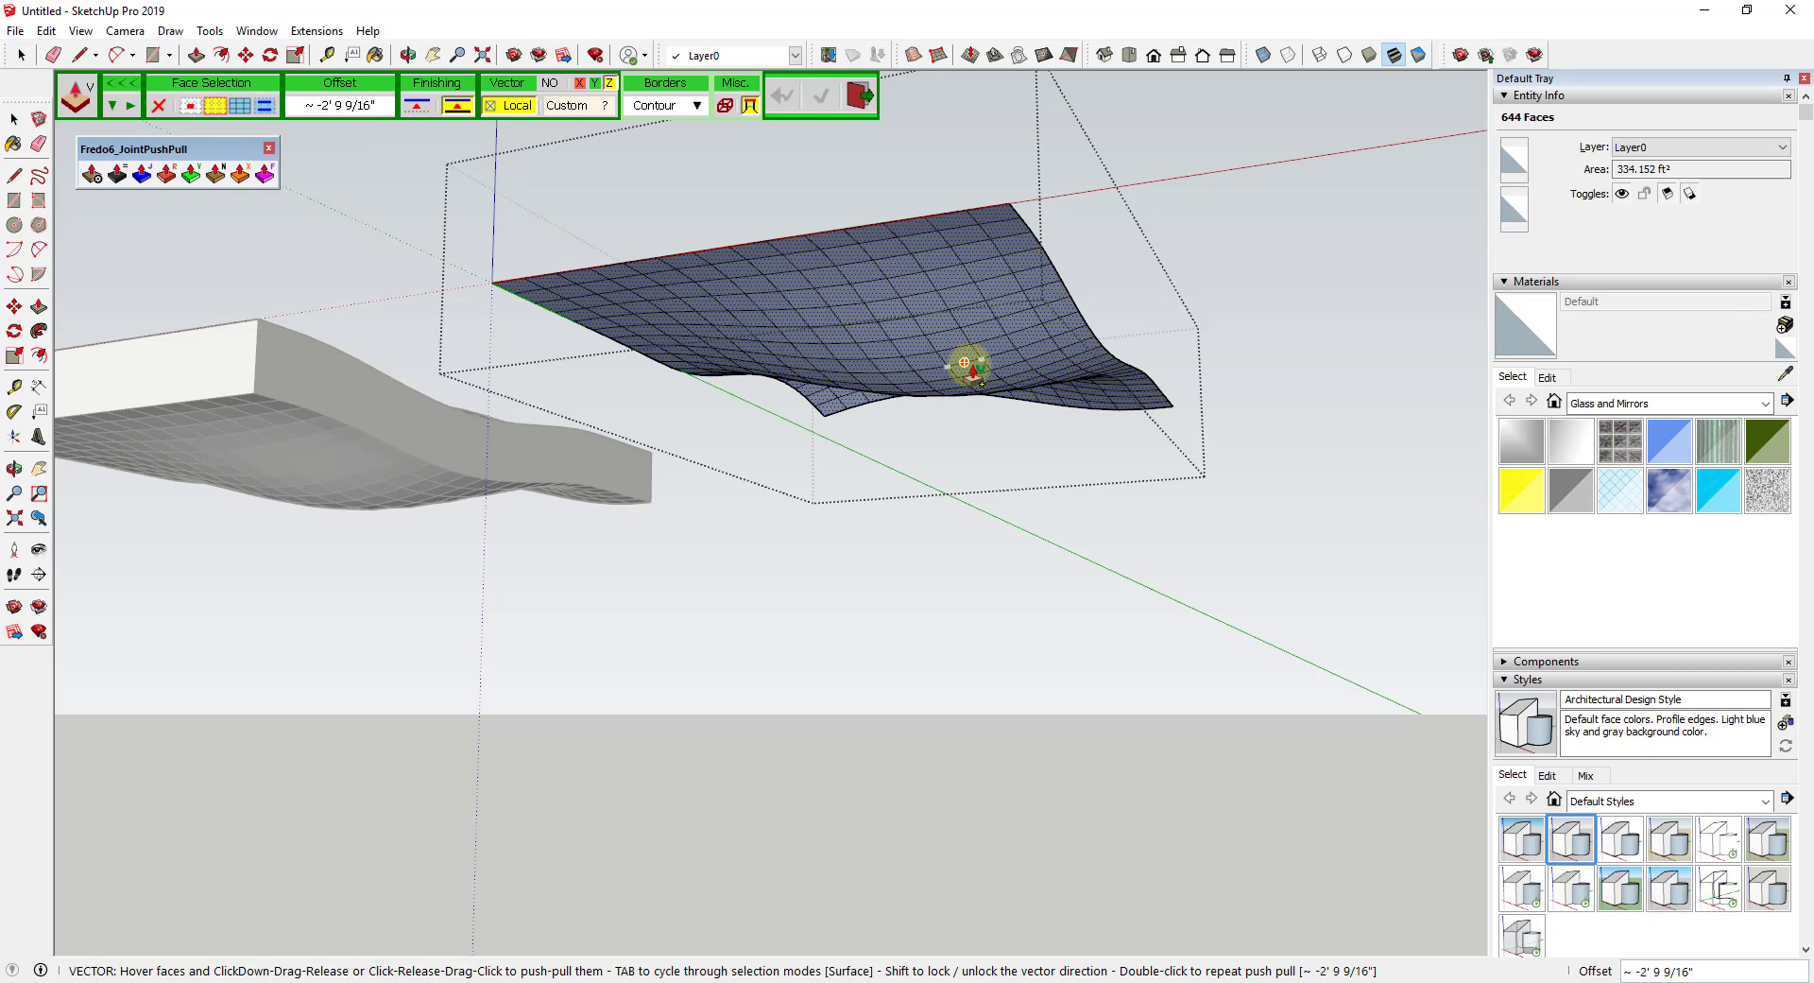
{"action": "left_click_drag", "start_coordinate": [973, 370], "coordinate": [984, 417]}
{"action": "middle_click_drag", "start_coordinate": [940, 296], "coordinate": [943, 518]}
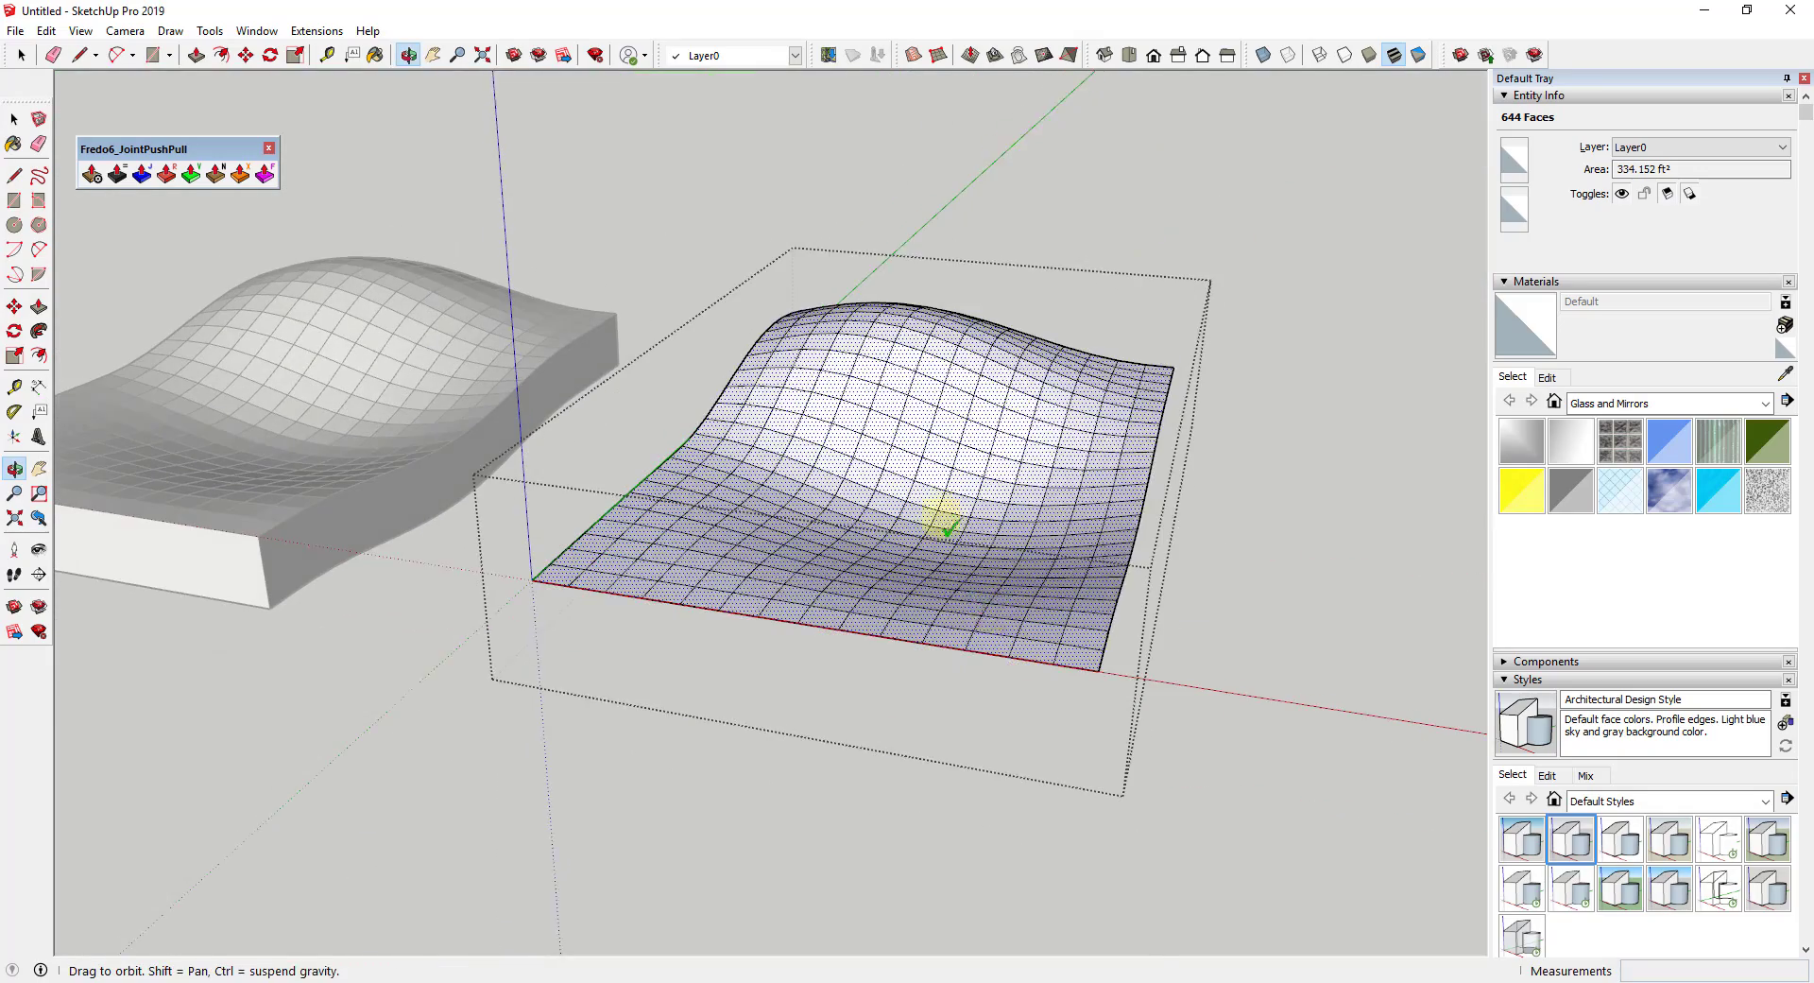
{"action": "middle_click_drag", "start_coordinate": [1013, 640], "coordinate": [891, 211]}
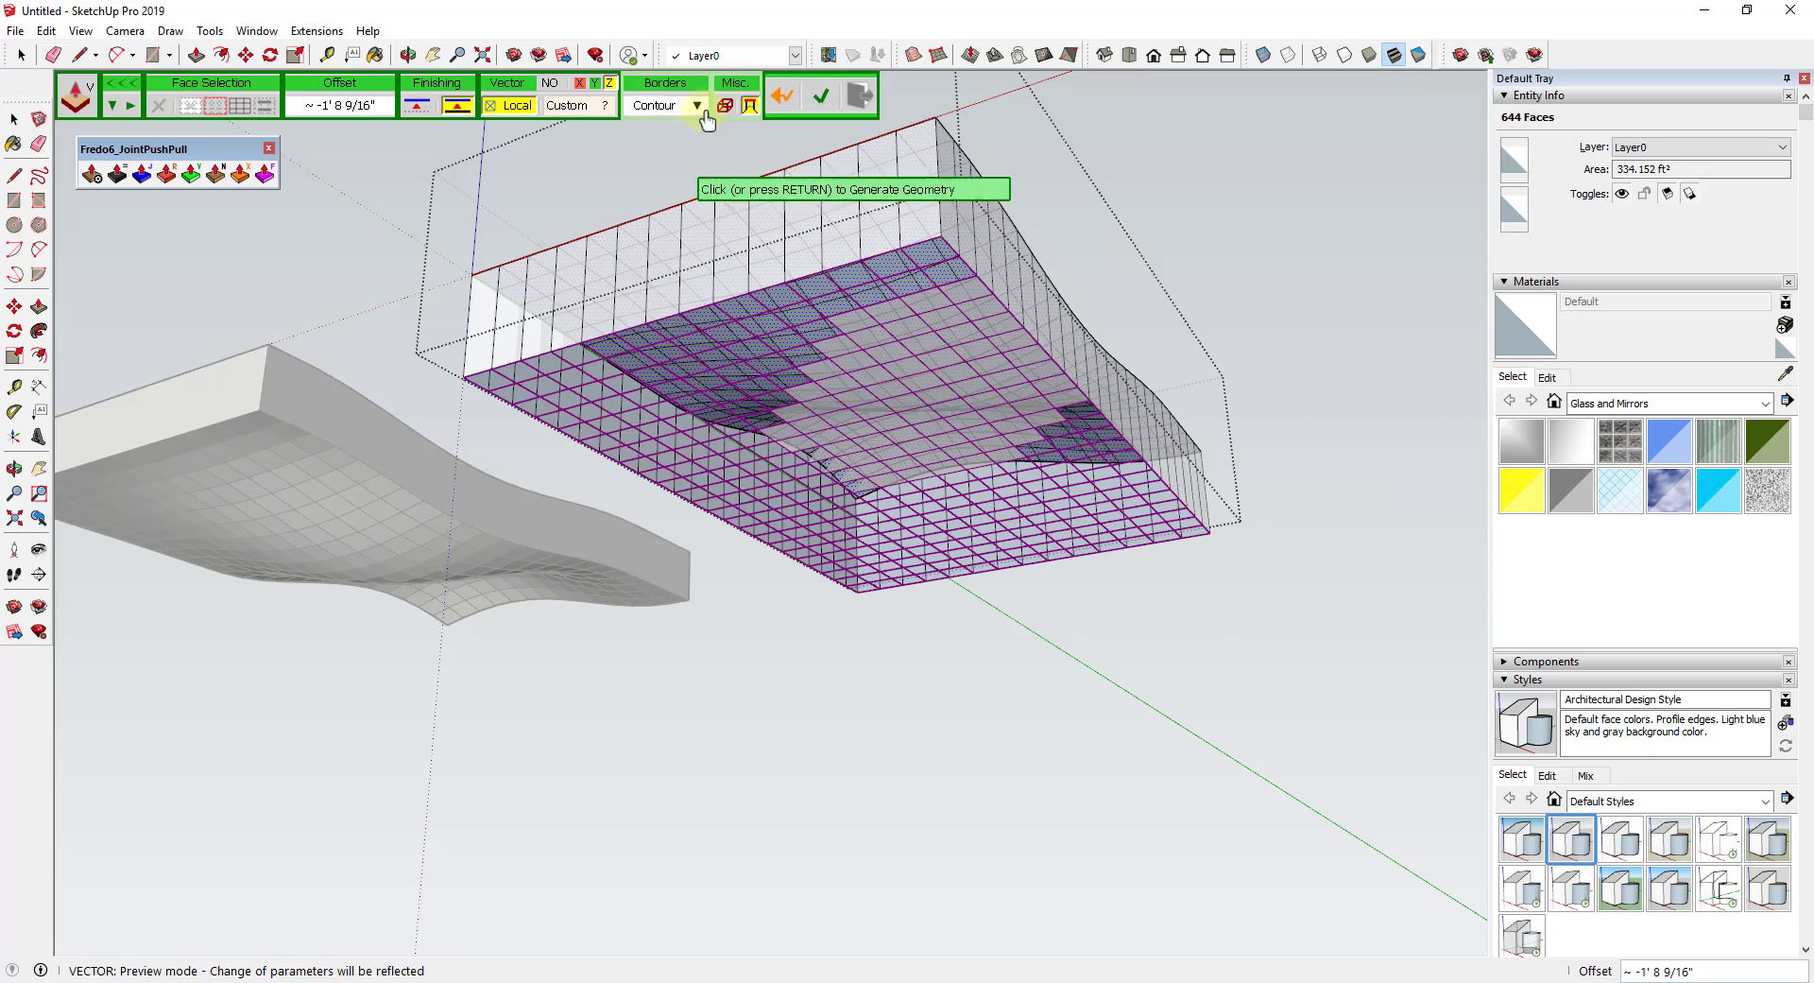
{"action": "left_click", "coordinate": [1166, 655]}
Examine the second block's flat underside and side walls, leave Vector Push Pull and group editing, and select the finished group
{"action": "middle_click_drag", "start_coordinate": [992, 349], "coordinate": [784, 428]}
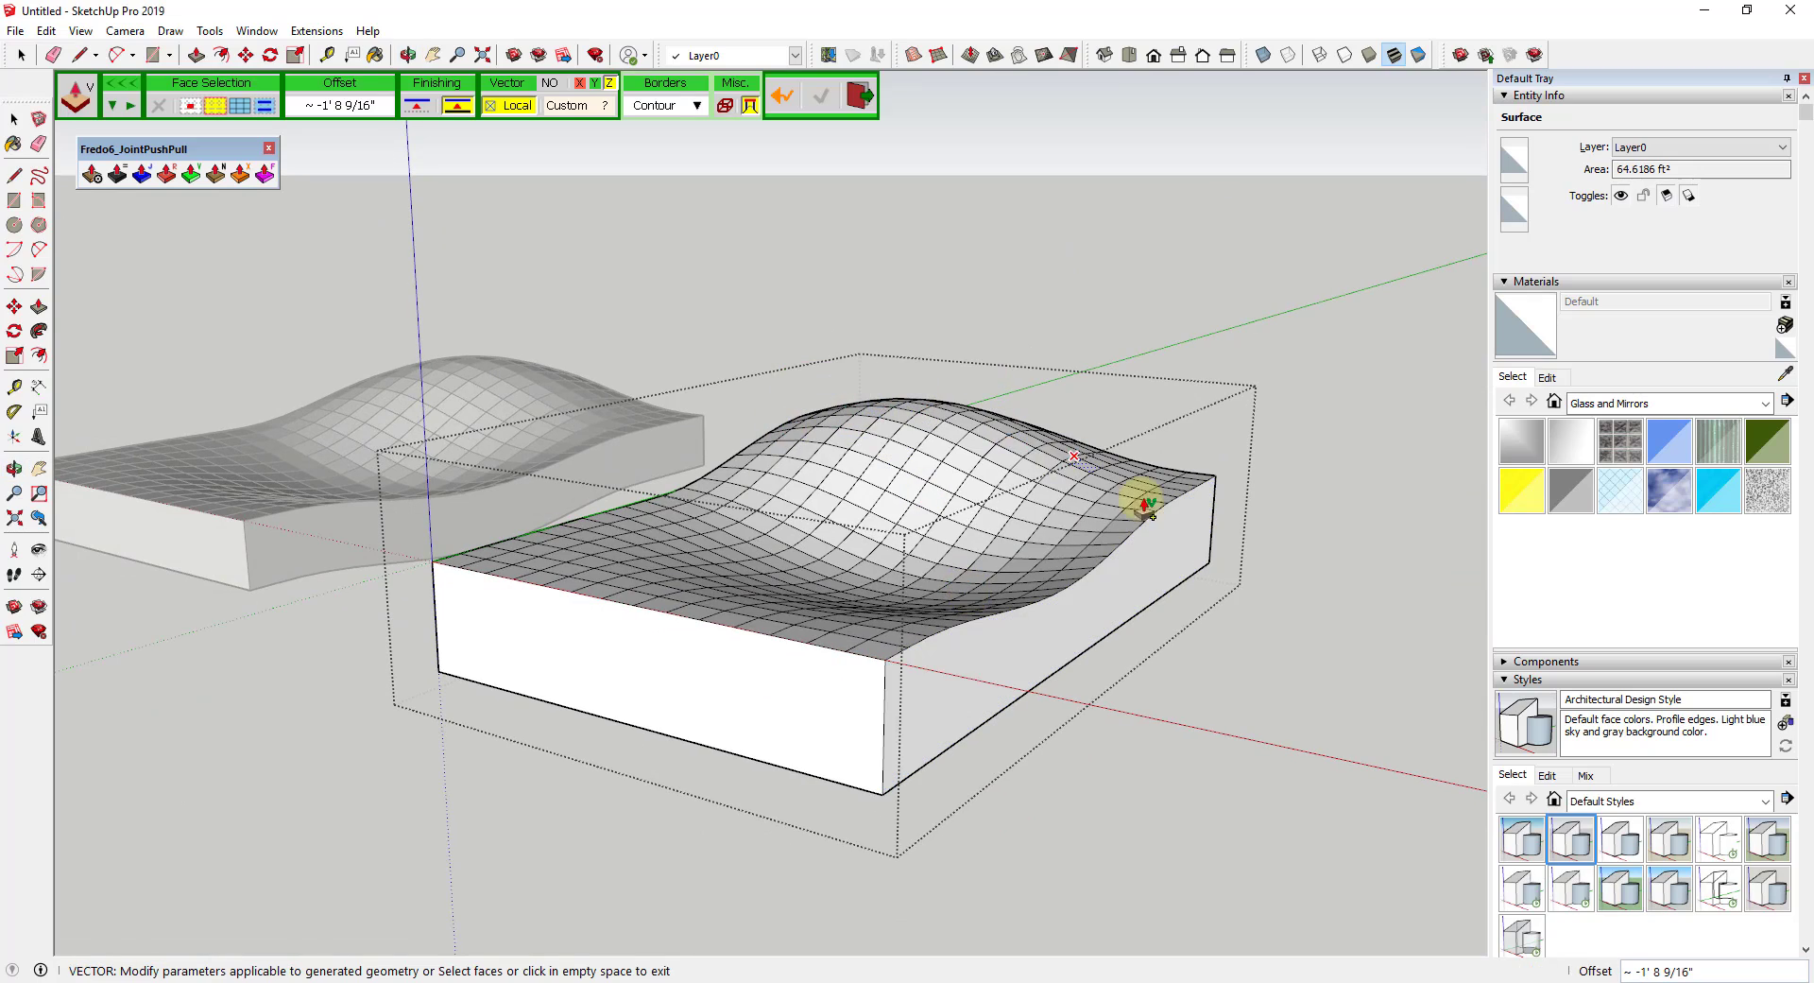
{"action": "middle_click_drag", "start_coordinate": [976, 741], "coordinate": [874, 397]}
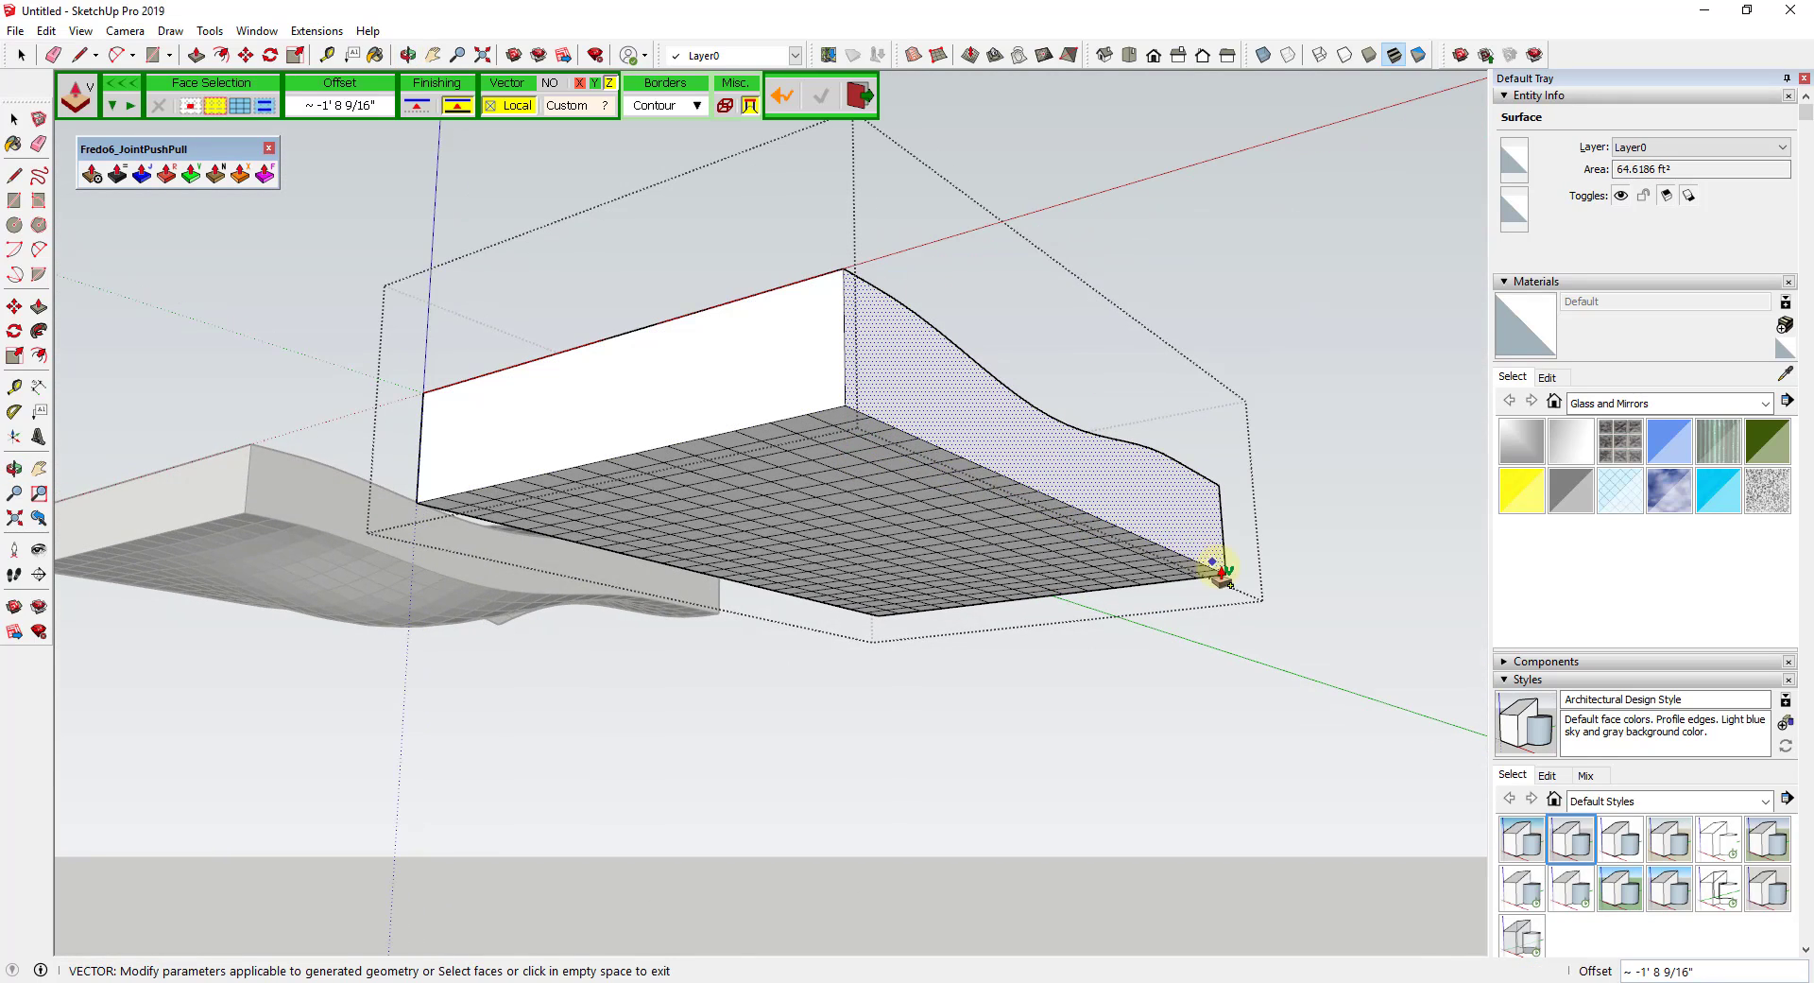
{"action": "scroll", "coordinate": [1073, 572], "scroll_direction": "down", "scroll_amount": 3}
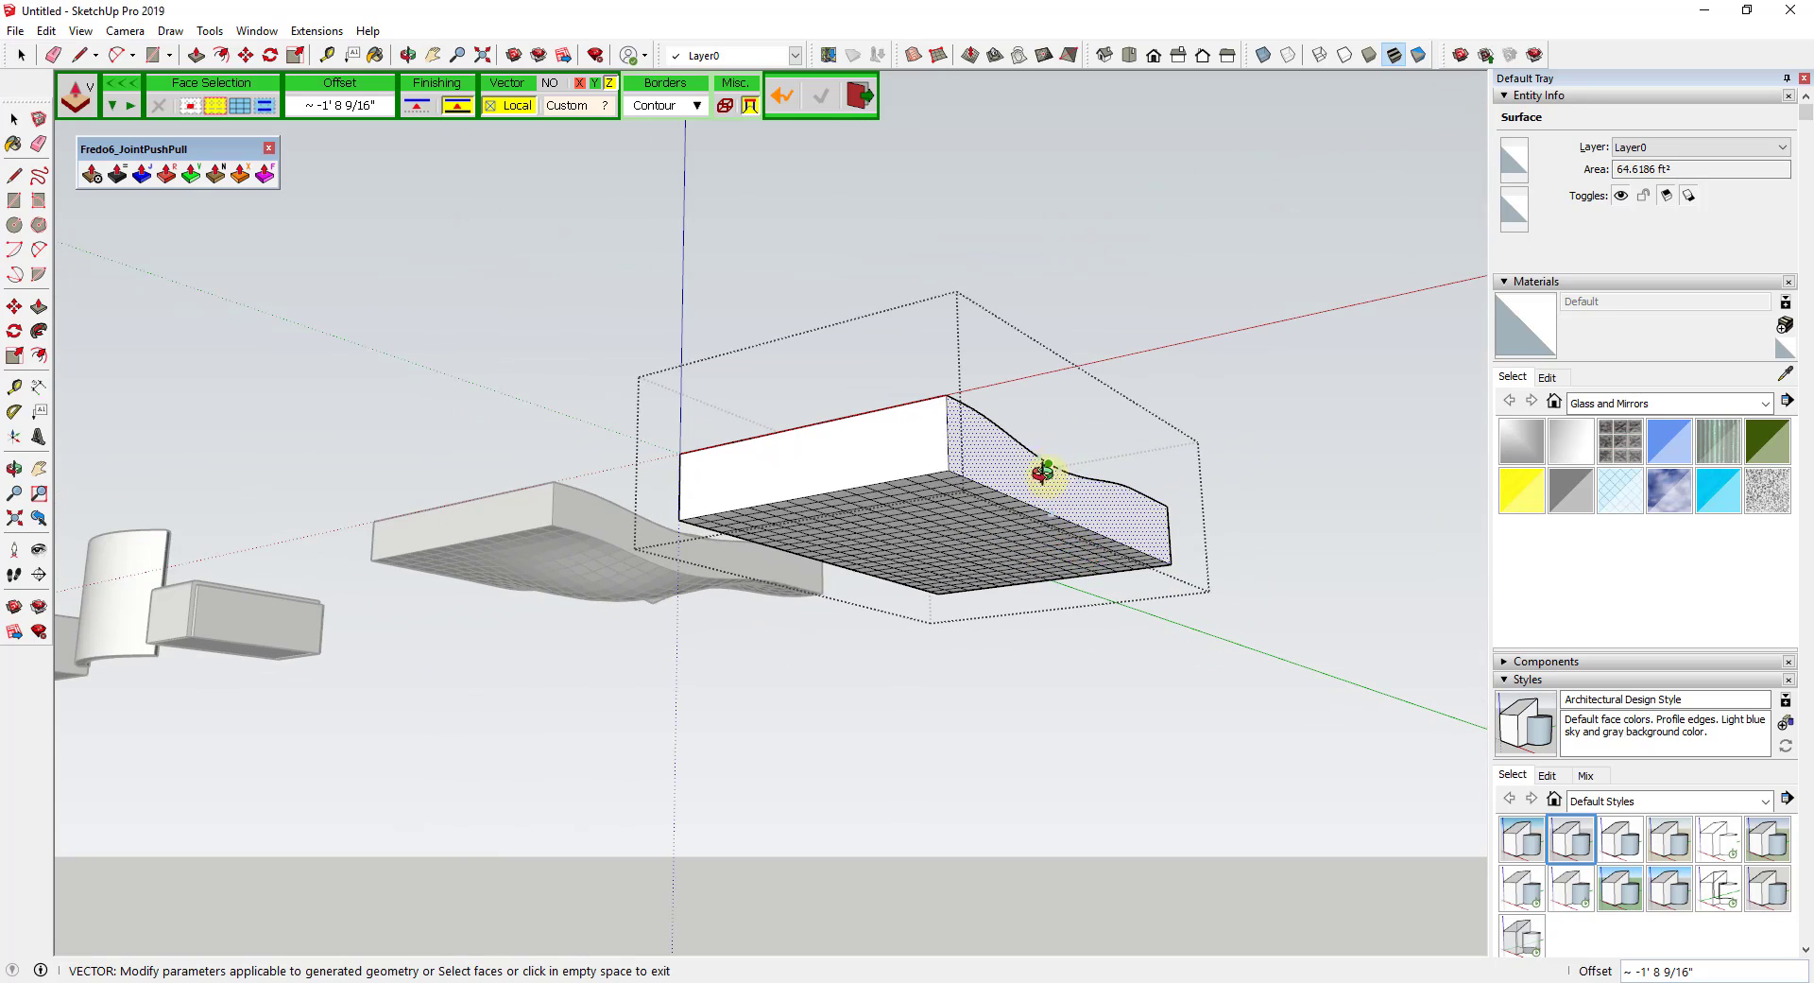
{"action": "middle_click_drag", "start_coordinate": [1045, 473], "coordinate": [1040, 664]}
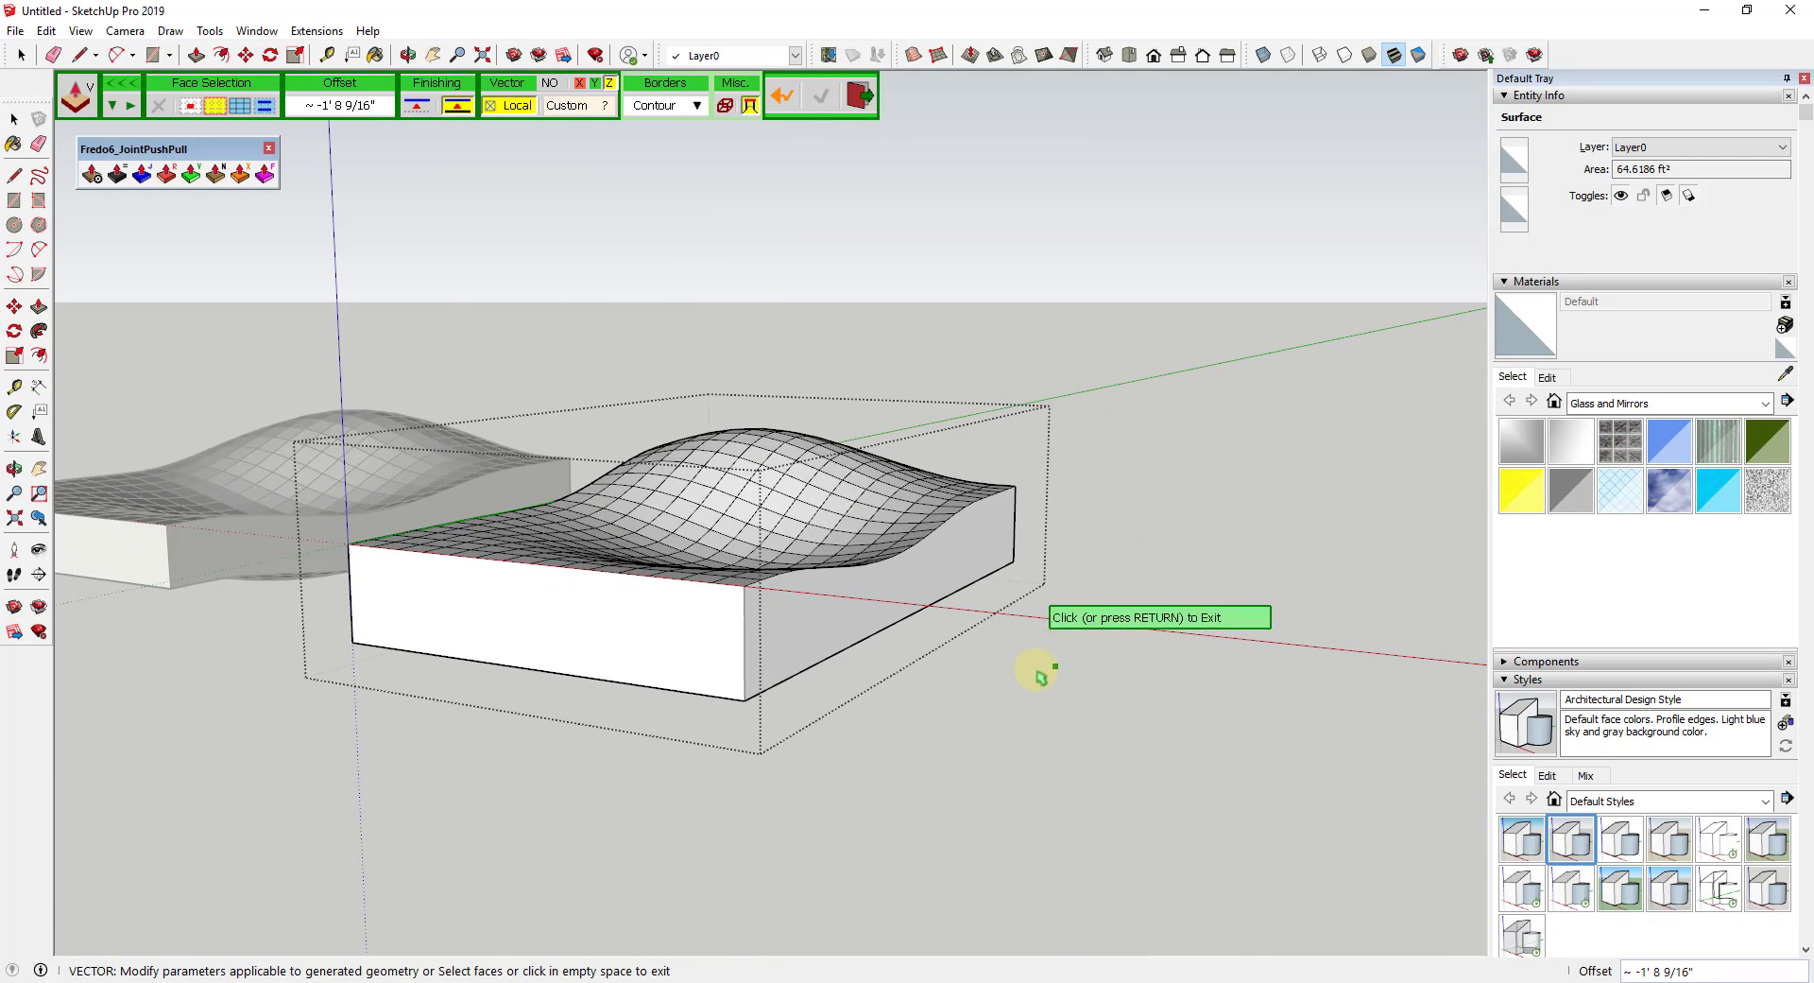
{"action": "left_click", "coordinate": [1073, 606]}
{"action": "left_click", "coordinate": [968, 568]}
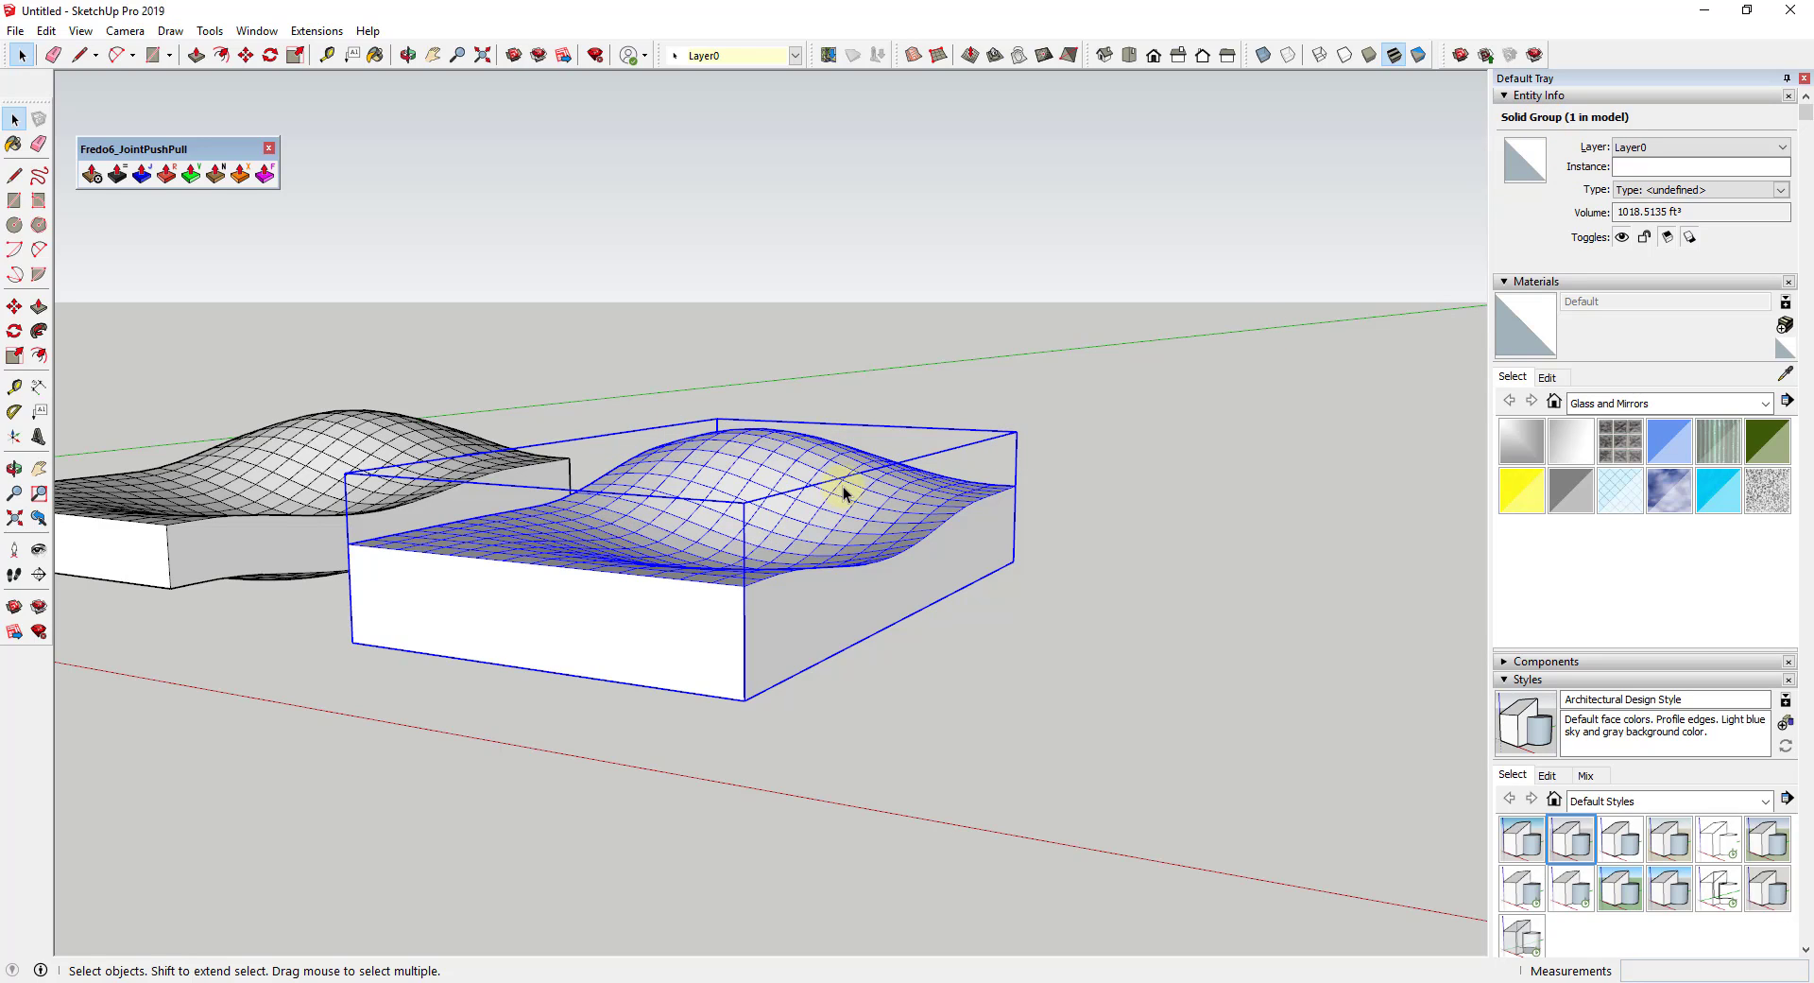
Copy the sphere about 17' toward the second wavy block and raise the copy above the ground
{"action": "scroll", "coordinate": [844, 490], "scroll_direction": "down", "scroll_amount": 6}
{"action": "middle_click_drag", "start_coordinate": [1158, 518], "coordinate": [1155, 565]}
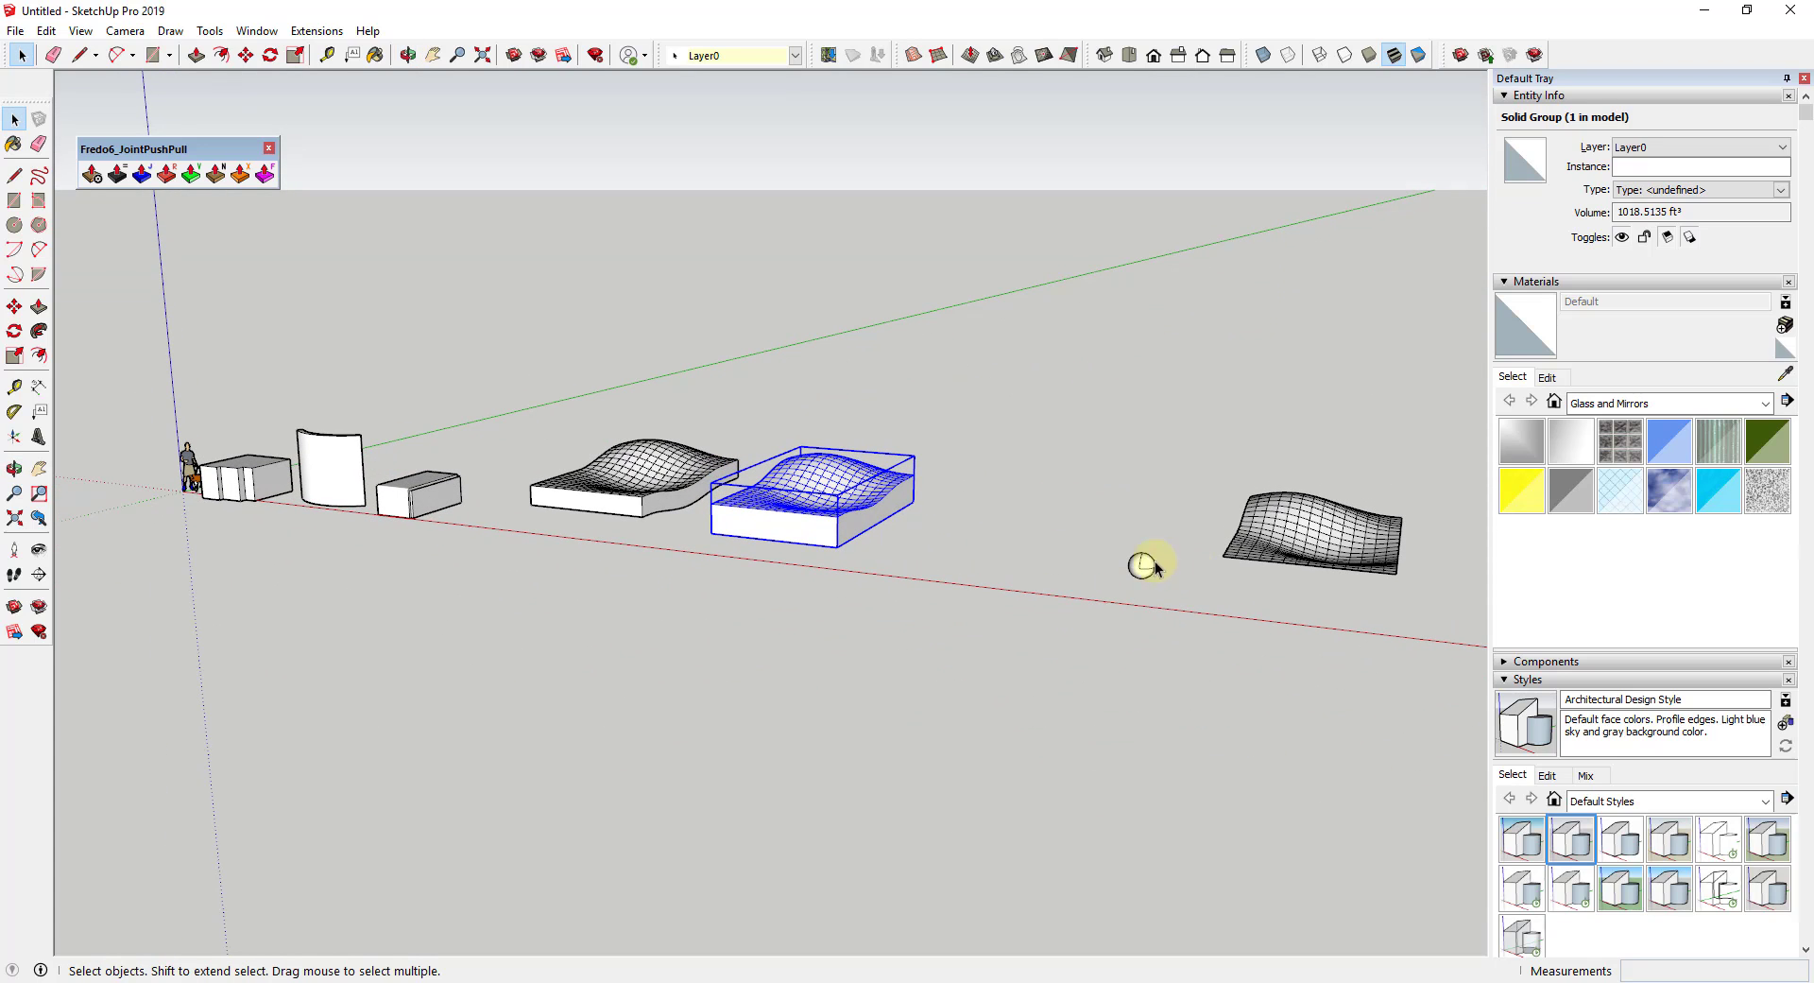
{"action": "key", "text": "ctrl+a"}
{"action": "key", "text": "m"}
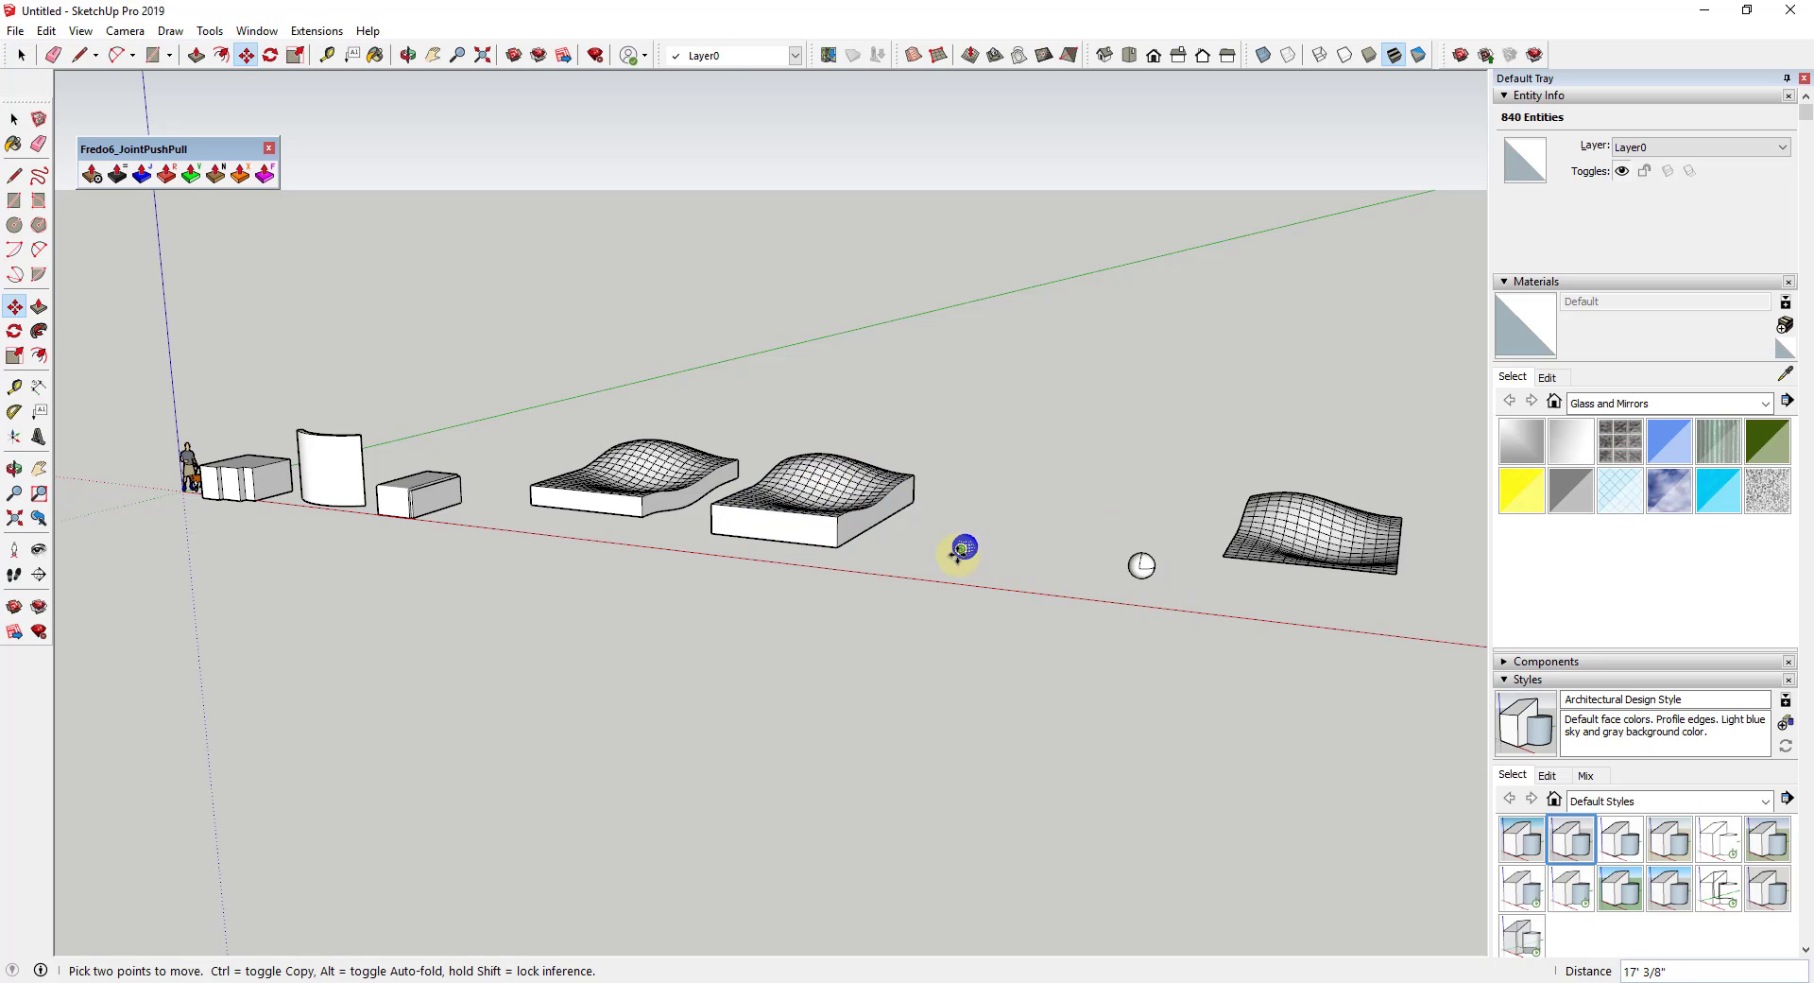
{"action": "scroll", "coordinate": [976, 485], "scroll_direction": "up", "scroll_amount": 6}
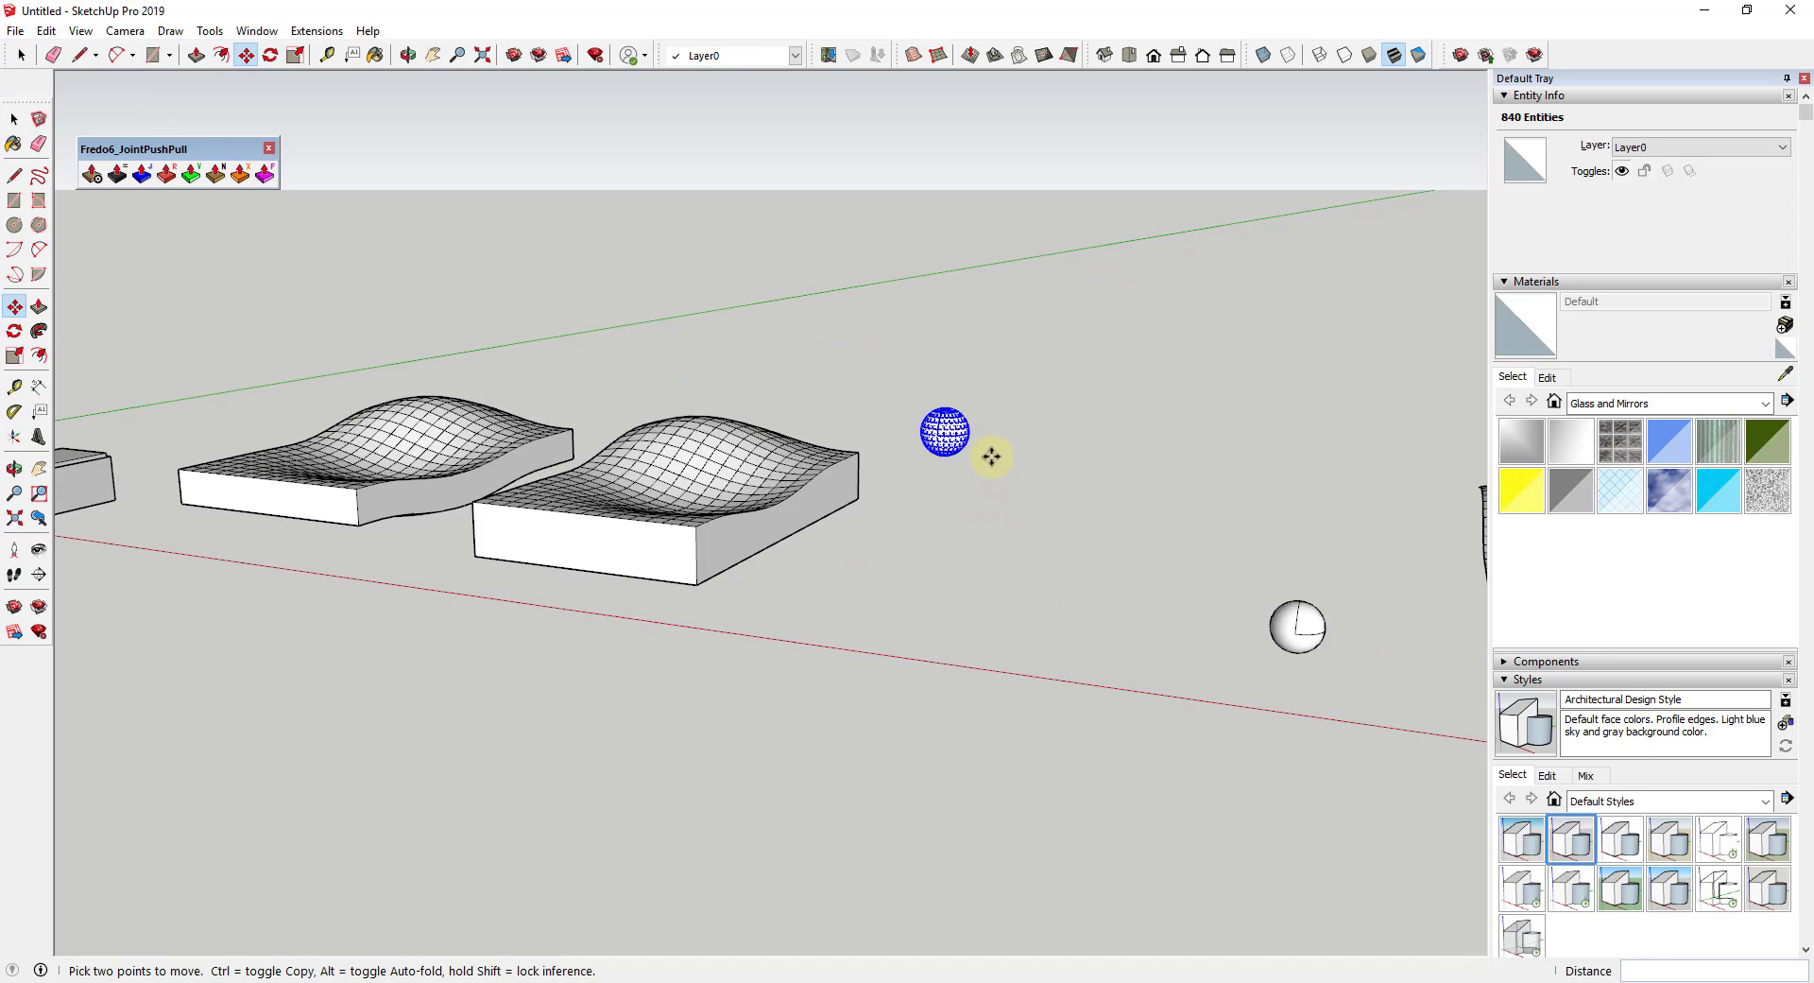
{"action": "key", "text": "space"}
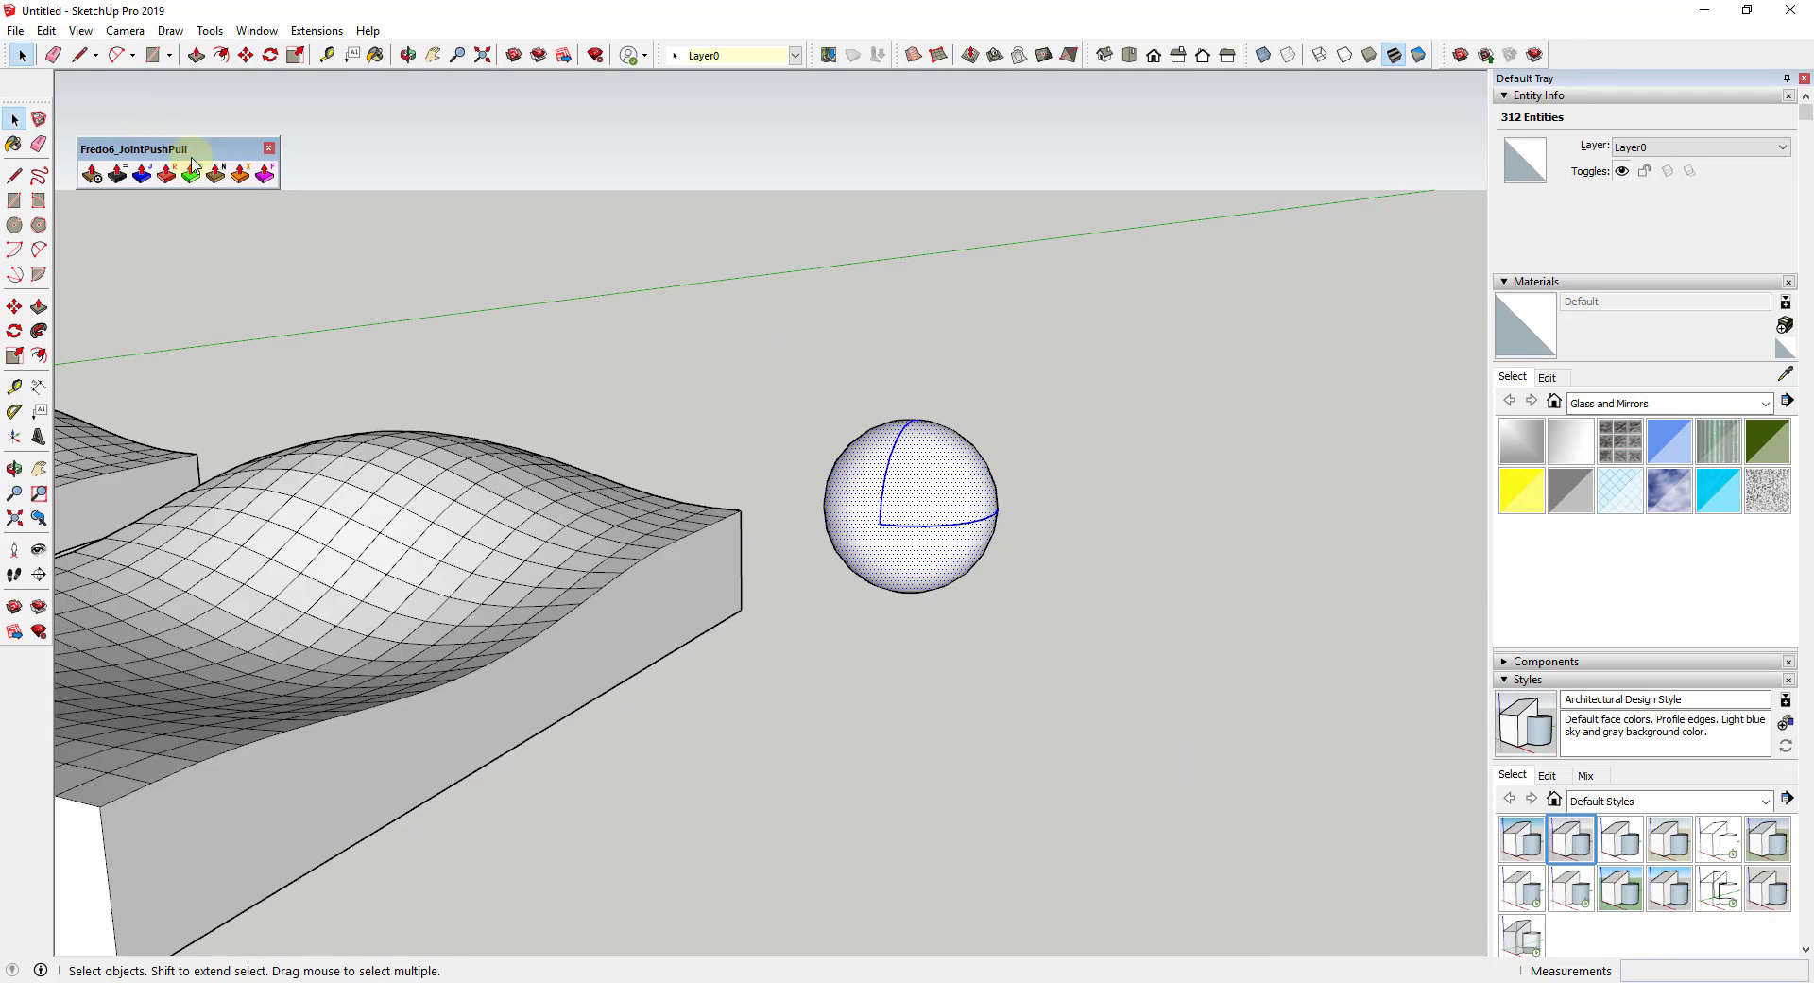
Select the copied sphere and extrude it about 4' 7 15/16" downward along Z with Vector Push Pull, using Contour borders
{"action": "left_click", "coordinate": [192, 170]}
{"action": "middle_click_drag", "start_coordinate": [662, 397], "coordinate": [732, 370]}
{"action": "key", "text": "ctrl+a"}
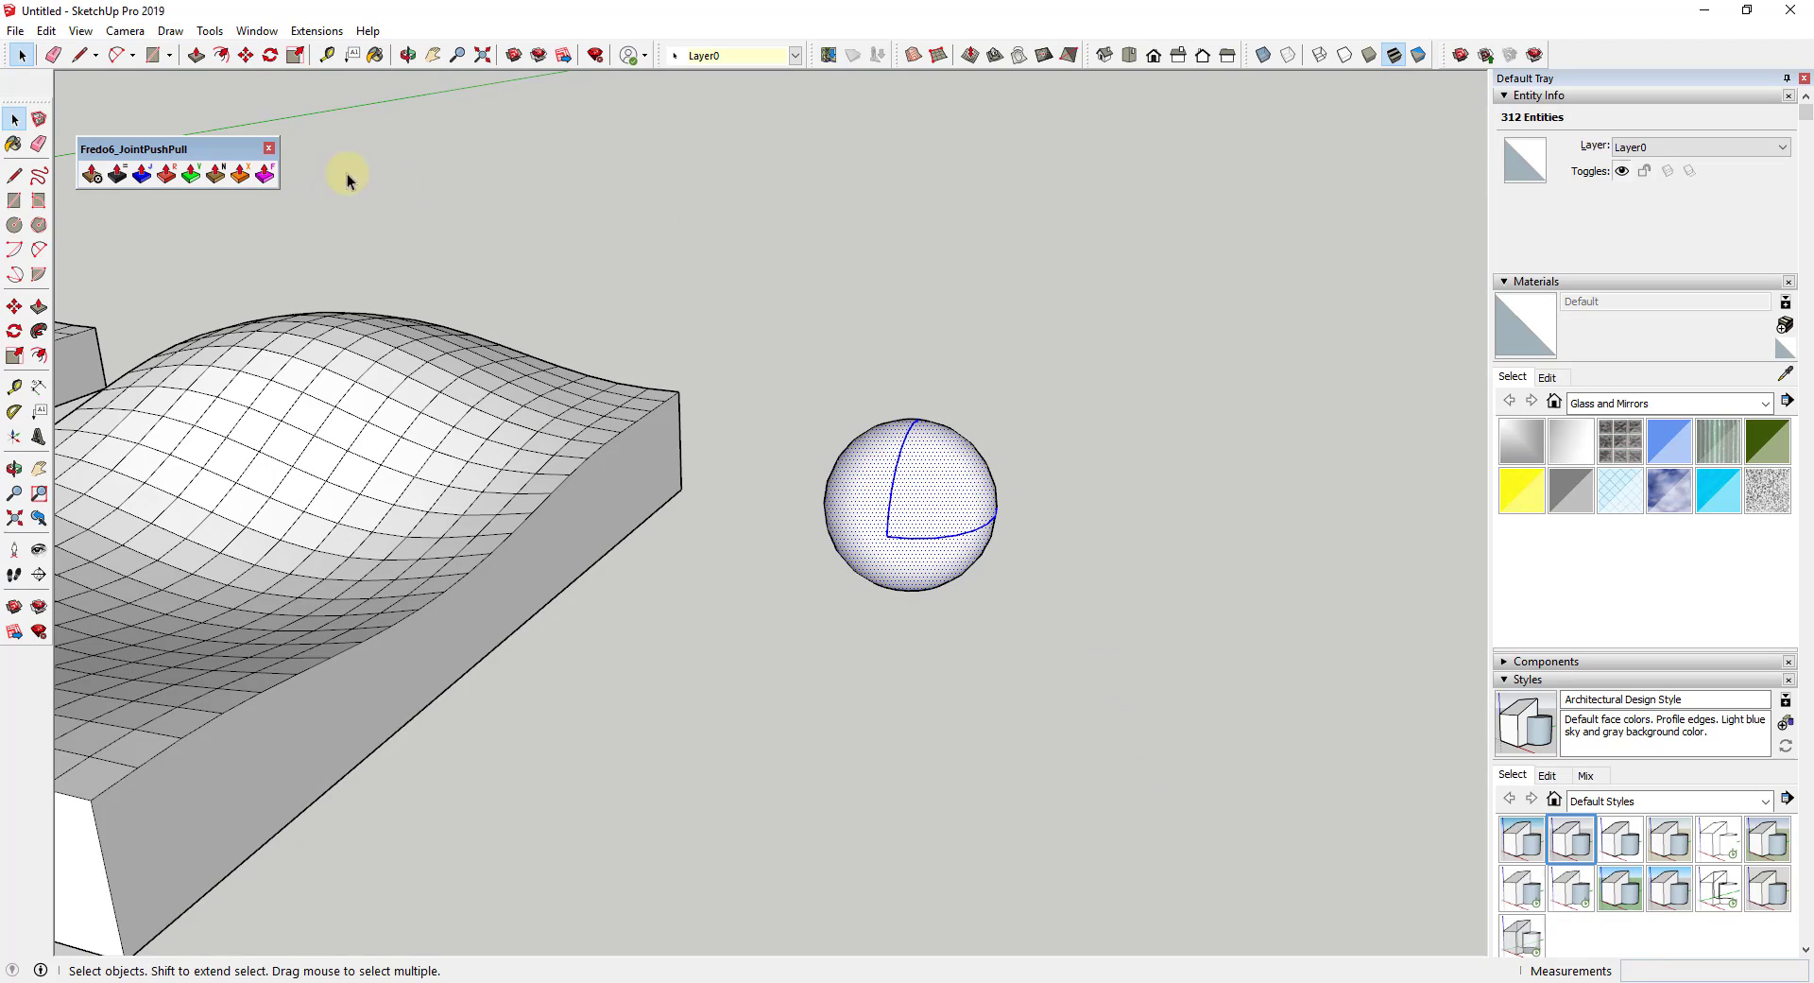
{"action": "left_click", "coordinate": [192, 178]}
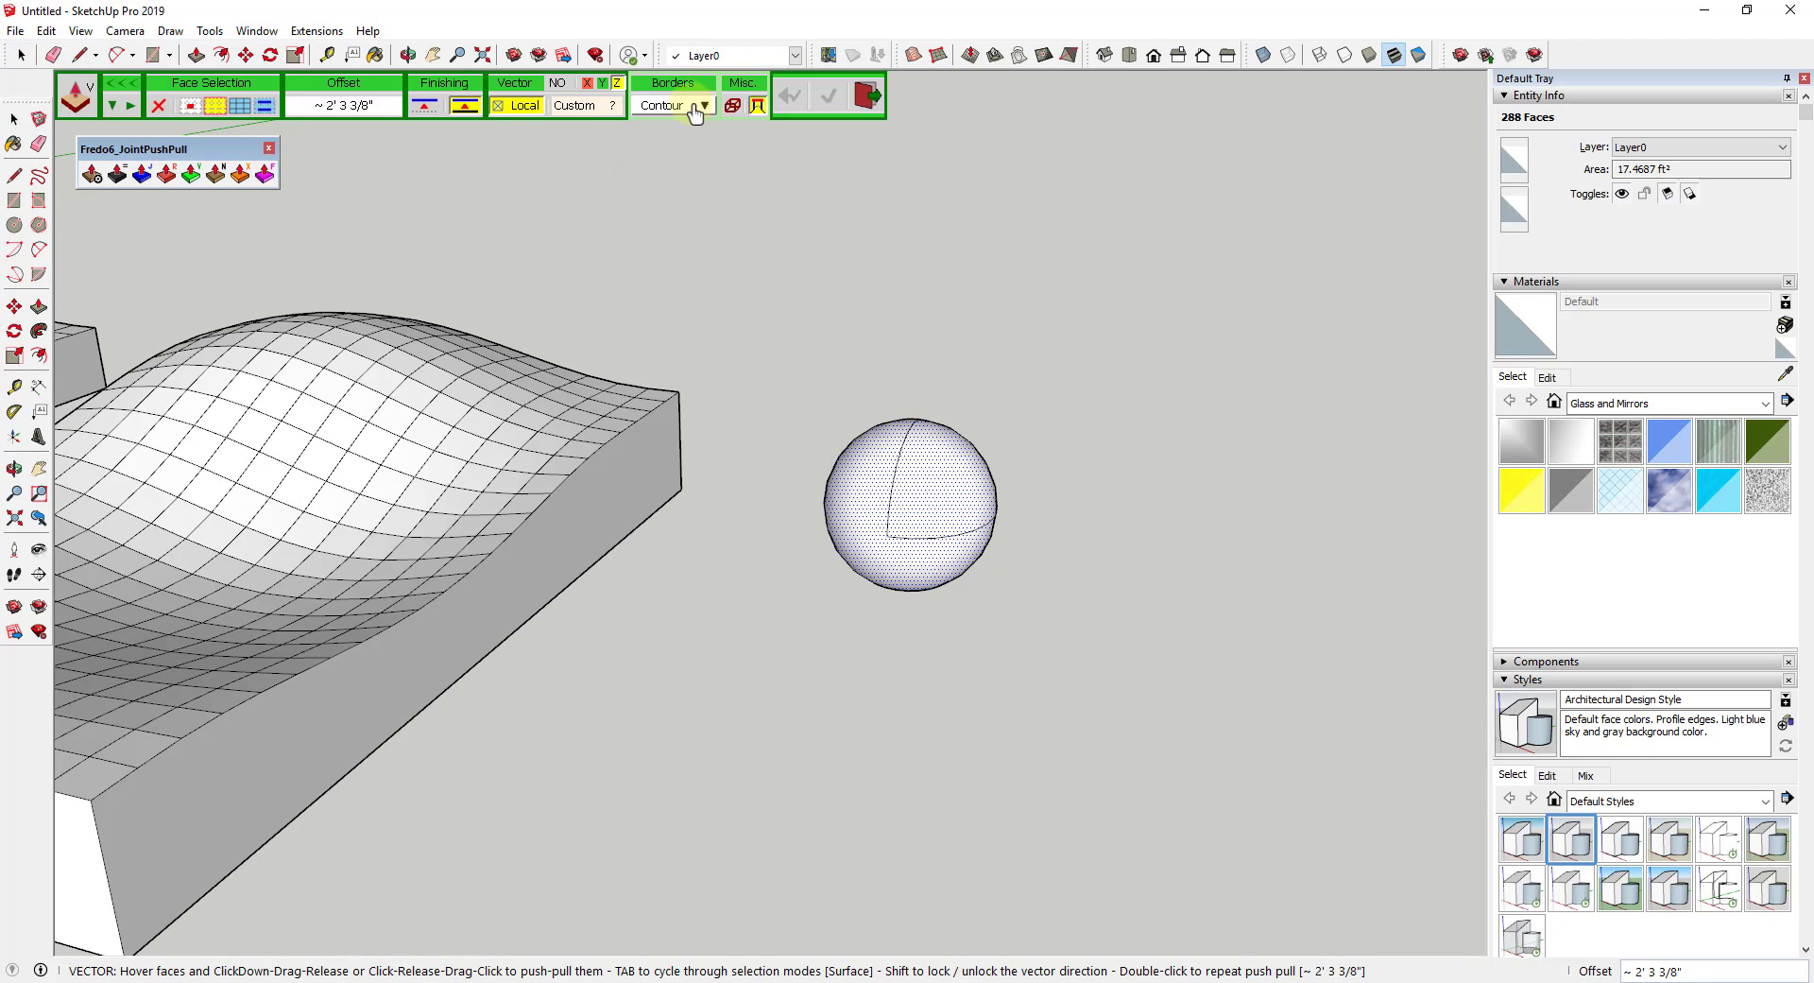
{"action": "left_click_drag", "start_coordinate": [936, 536], "coordinate": [893, 742]}
{"action": "left_click", "coordinate": [893, 742]}
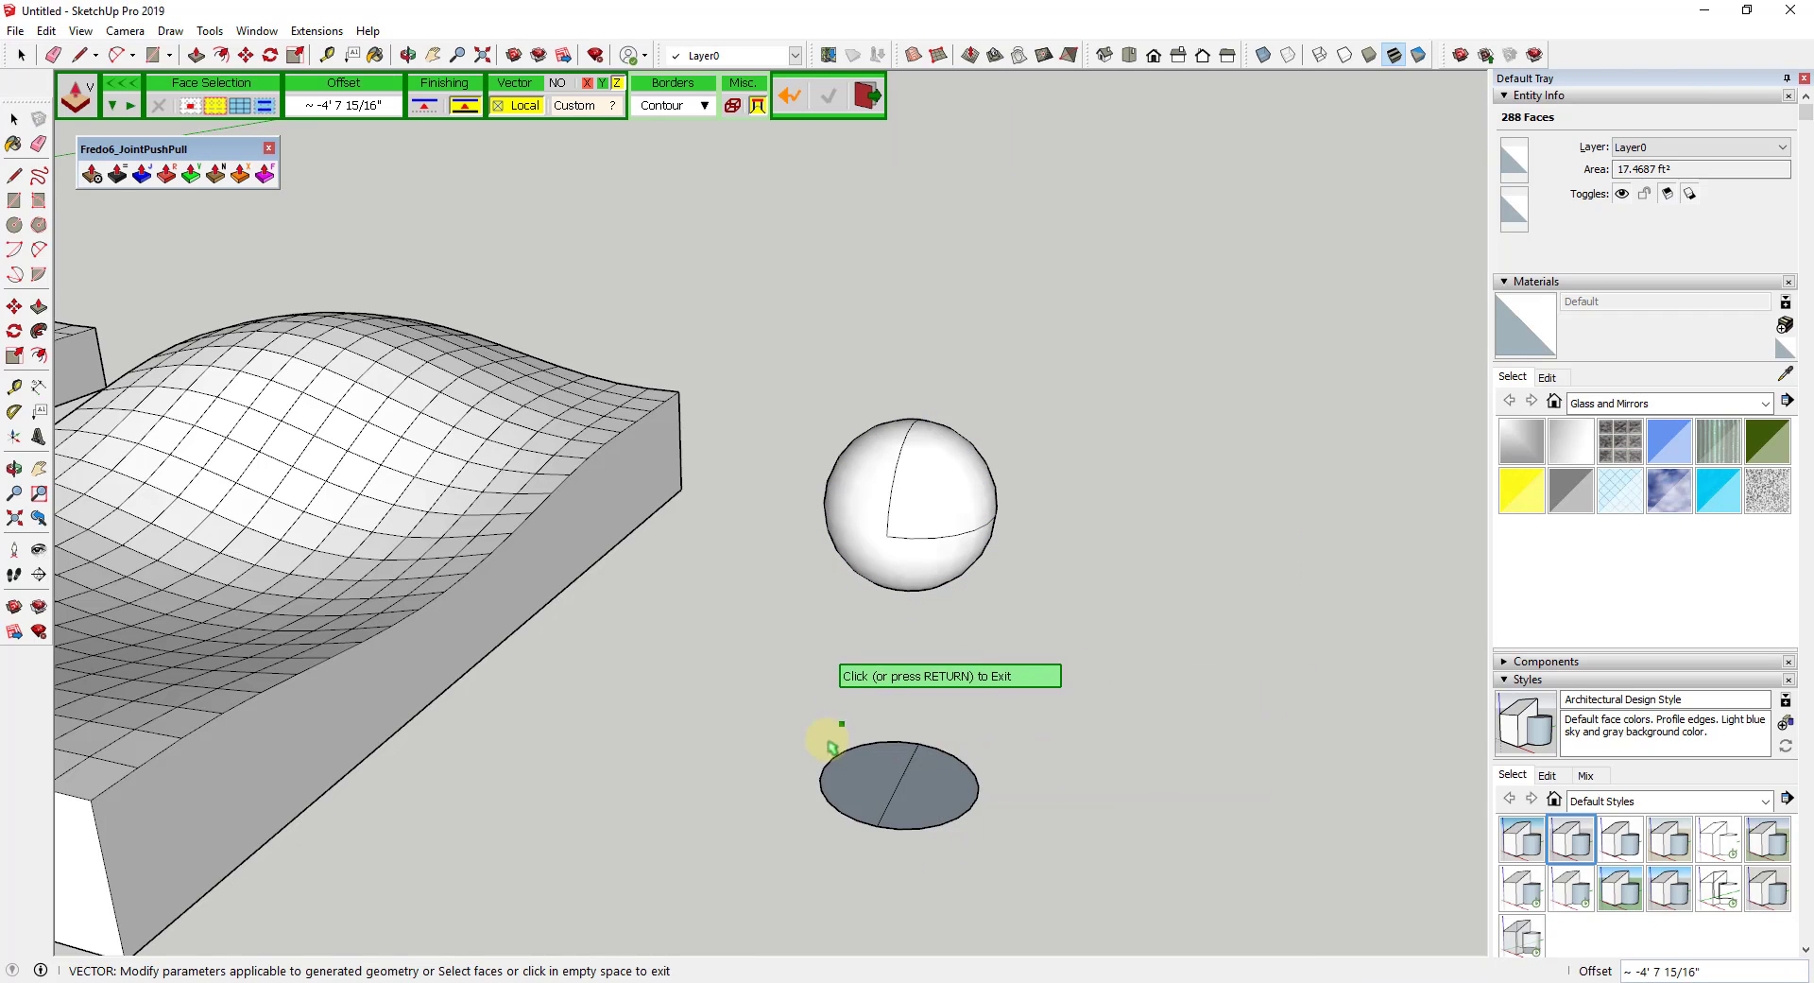
{"action": "left_click", "coordinate": [792, 778]}
{"action": "left_click", "coordinate": [914, 828]}
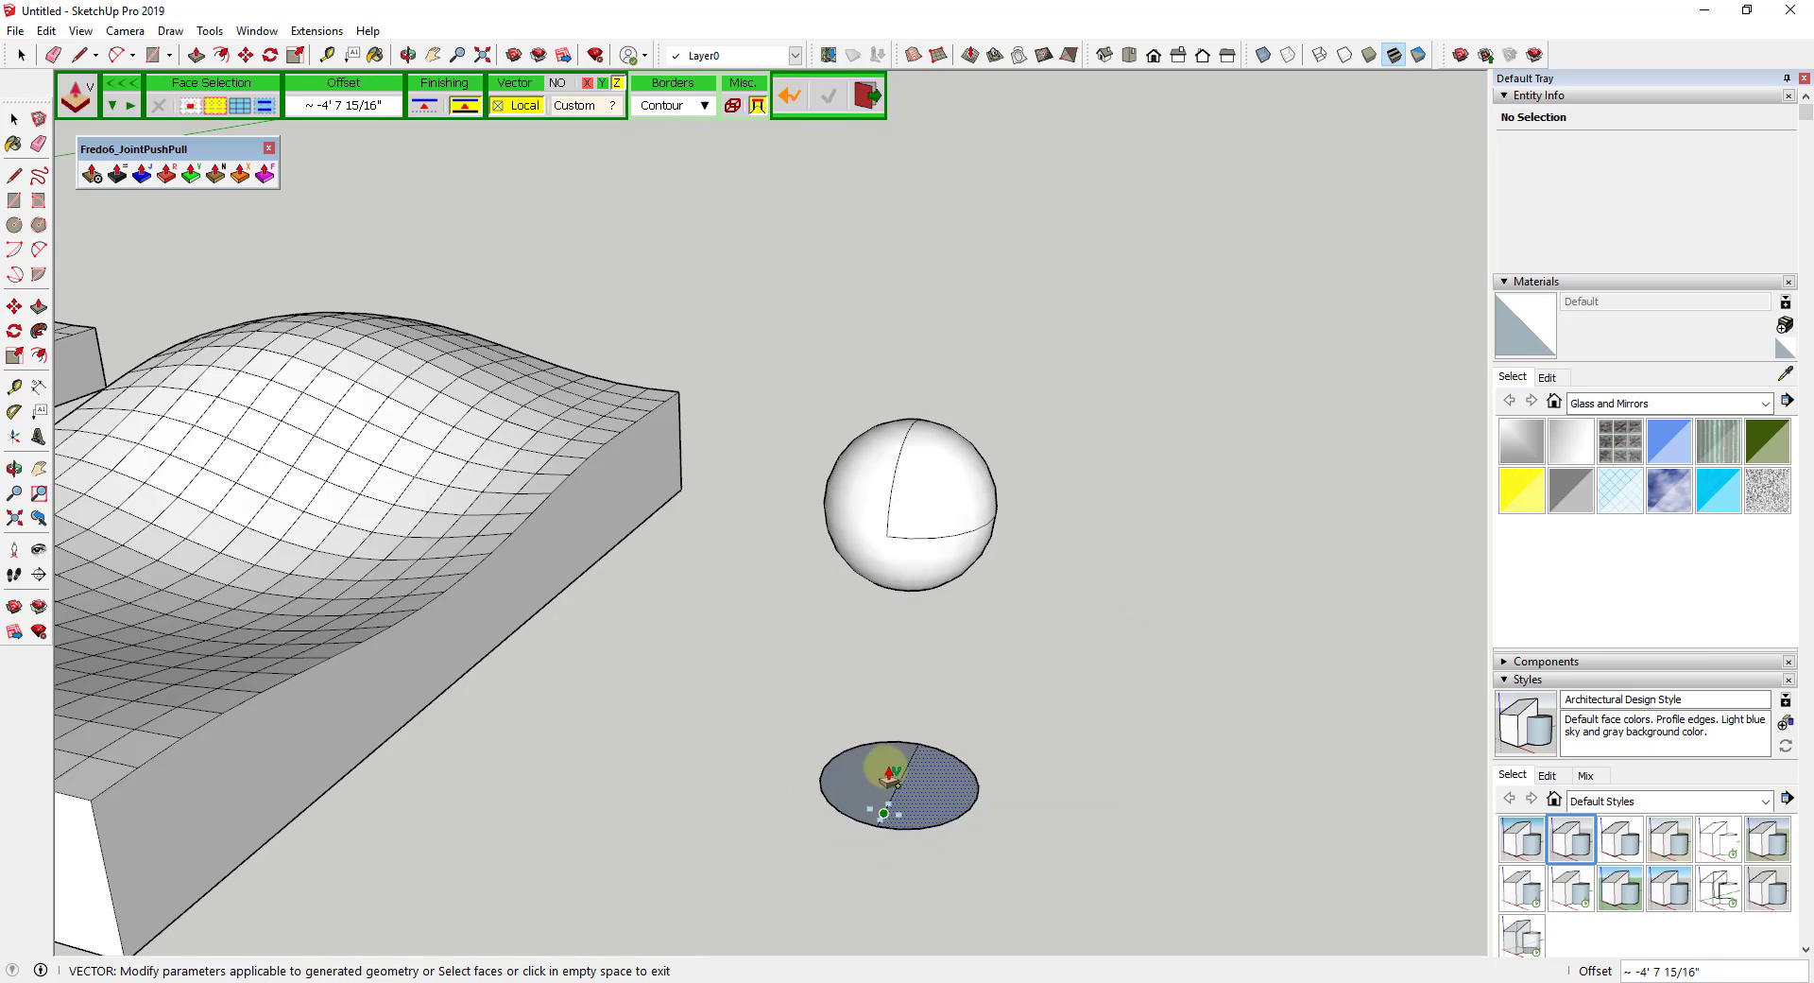
{"action": "left_click", "coordinate": [960, 696]}
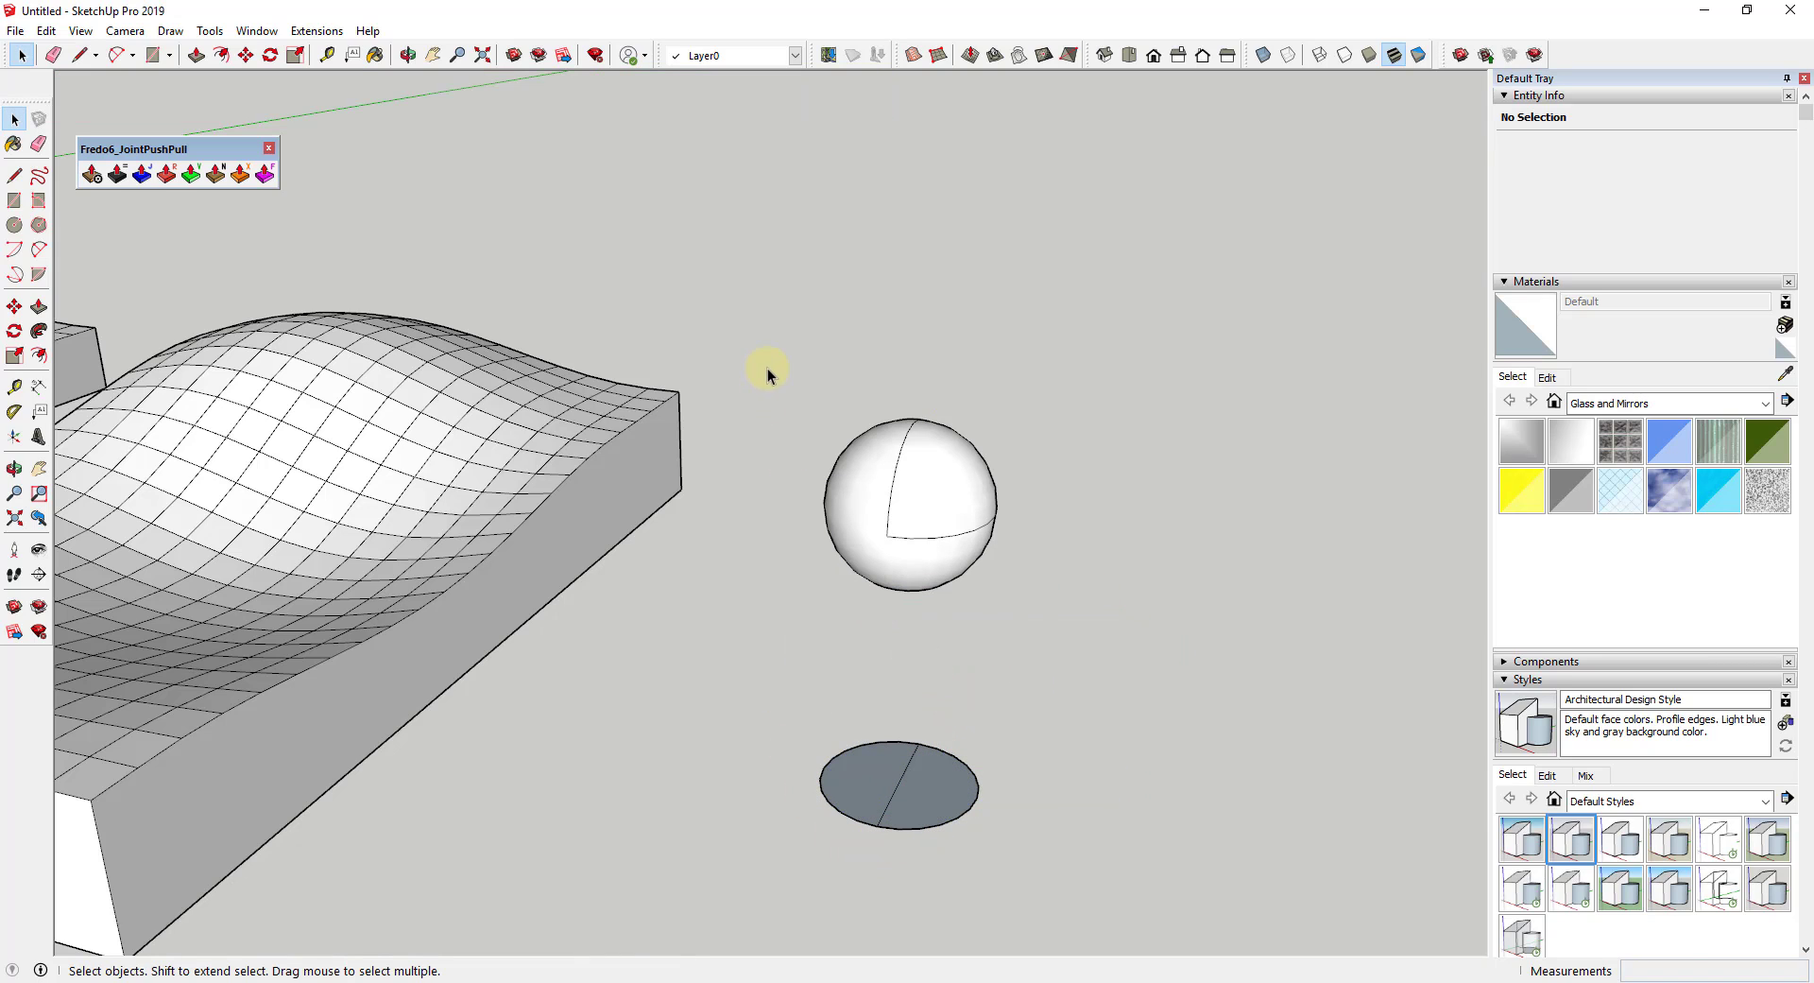
Extrude the copied sphere's faces downward along Z with Vector Push Pull, using Grid borders, and exit the tool
{"action": "left_click", "coordinate": [191, 176]}
{"action": "left_click", "coordinate": [675, 105]}
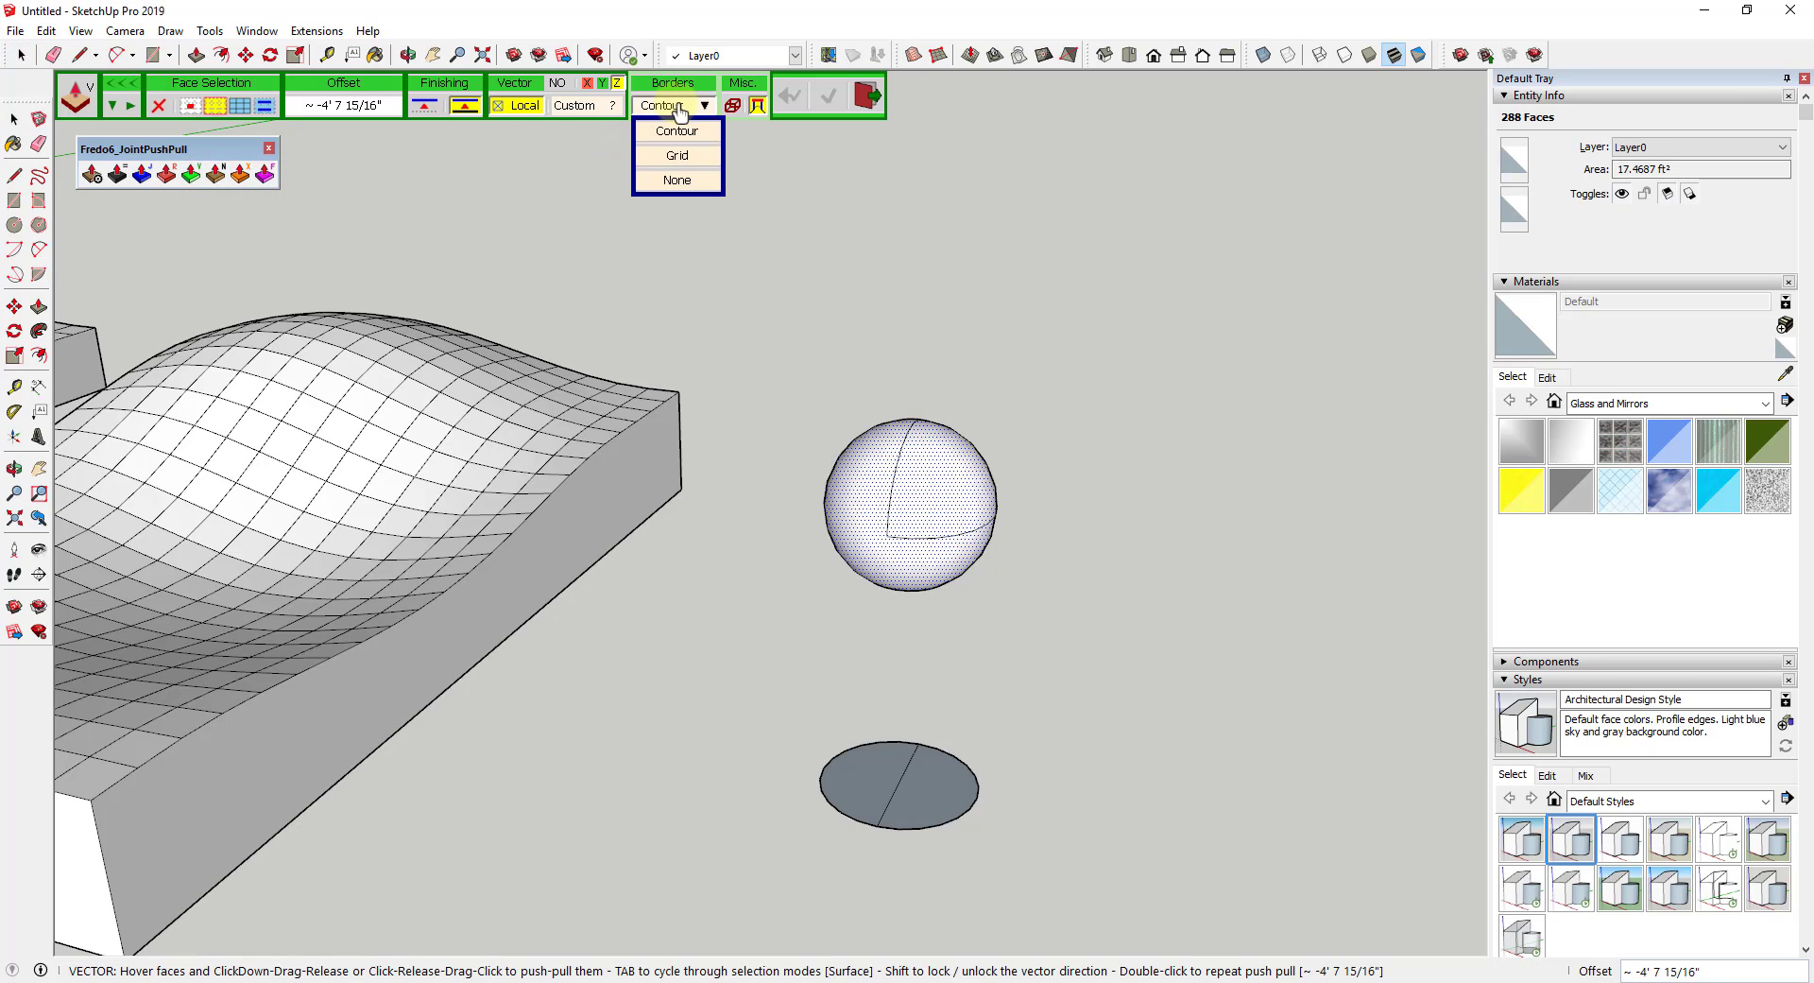
{"action": "left_click", "coordinate": [704, 157]}
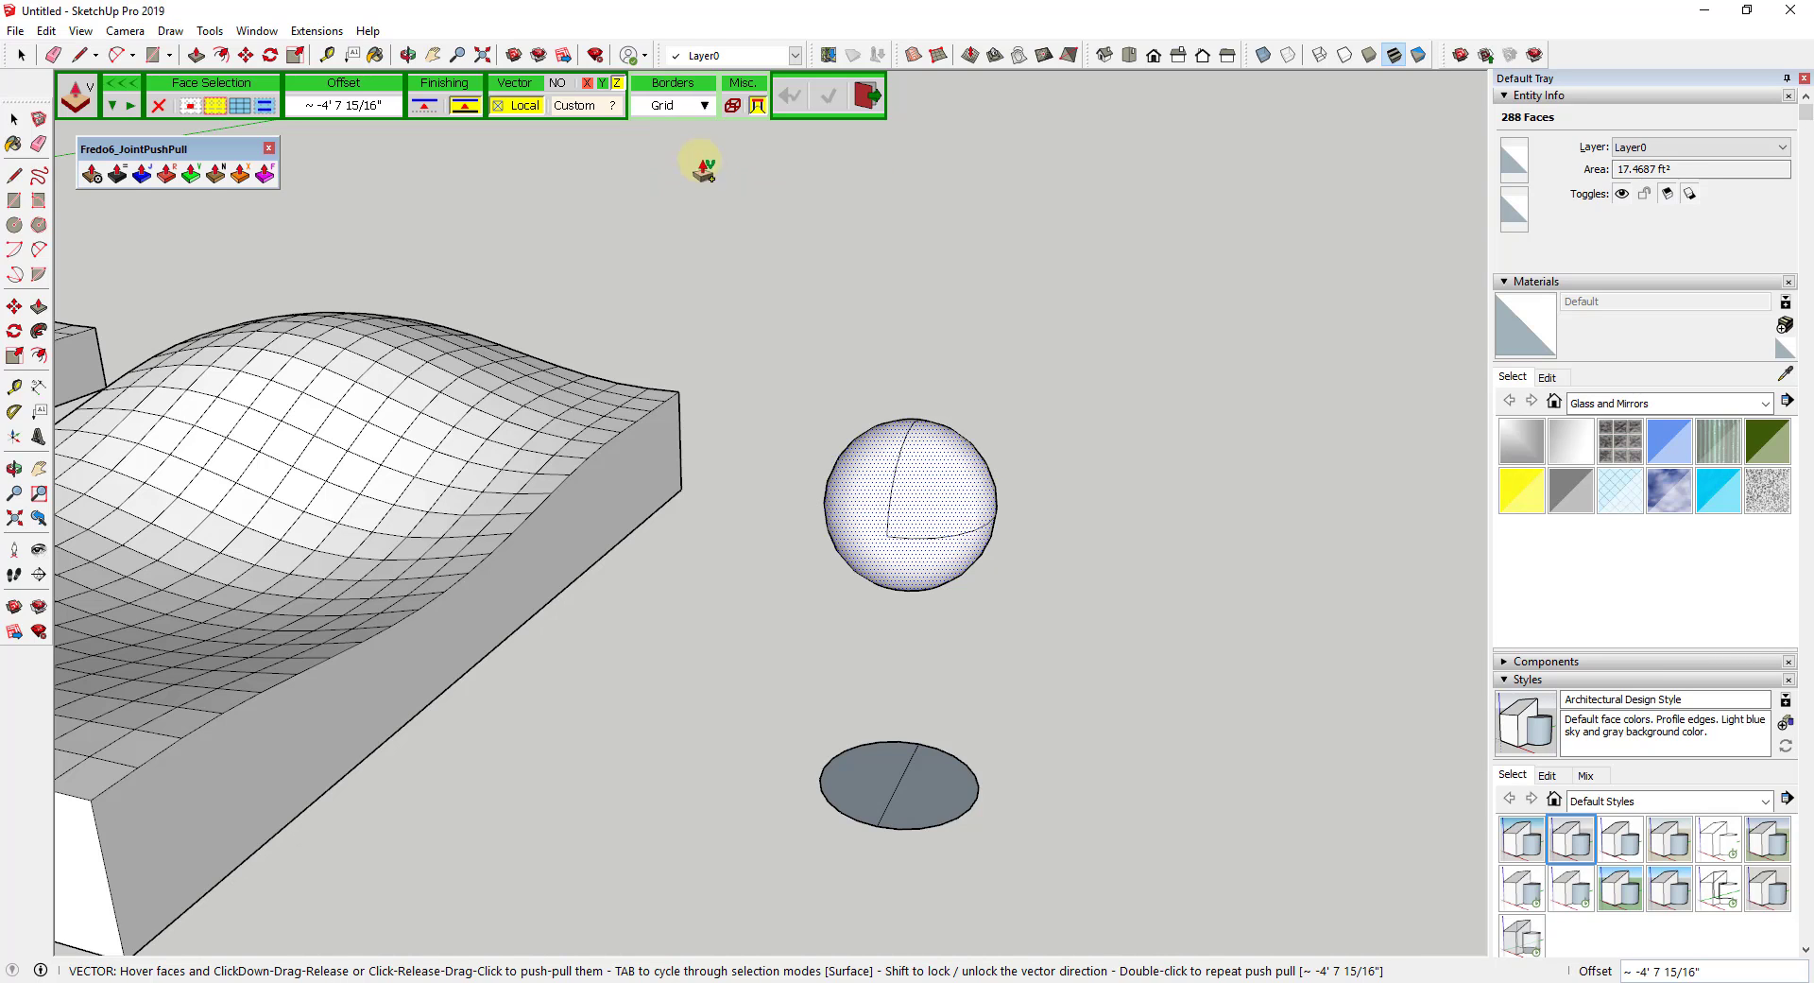
{"action": "left_click_drag", "start_coordinate": [919, 527], "coordinate": [1032, 702]}
{"action": "left_click", "coordinate": [1041, 702]}
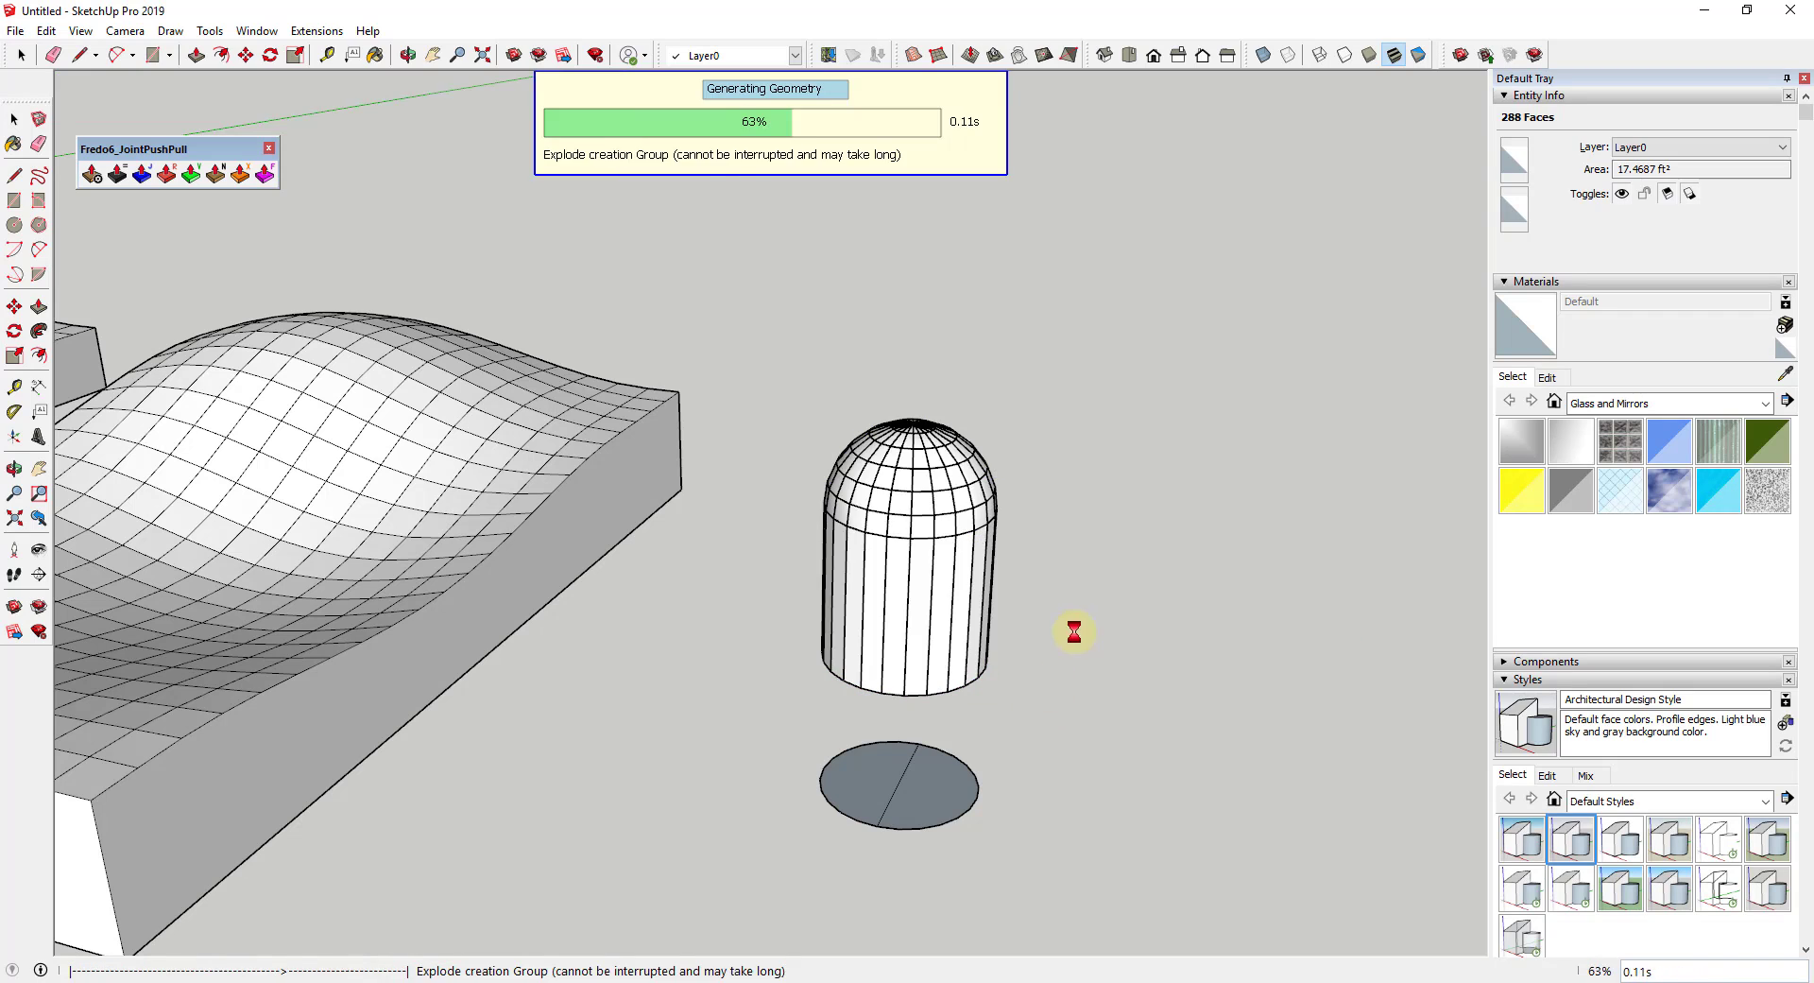
{"action": "mouse_move", "coordinate": [1106, 592]}
{"action": "middle_mouse_down"}
{"action": "mouse_move", "coordinate": [1150, 523]}
{"action": "mouse_move", "coordinate": [1125, 532]}
{"action": "middle_mouse_up"}
{"action": "left_click", "coordinate": [1125, 532]}
Hide one narrow face on the cylindrical wall of the extruded sphere
{"action": "scroll", "coordinate": [900, 578], "scroll_direction": "up", "scroll_amount": 3}
{"action": "left_click", "coordinate": [900, 579]}
{"action": "right_click", "coordinate": [899, 576]}
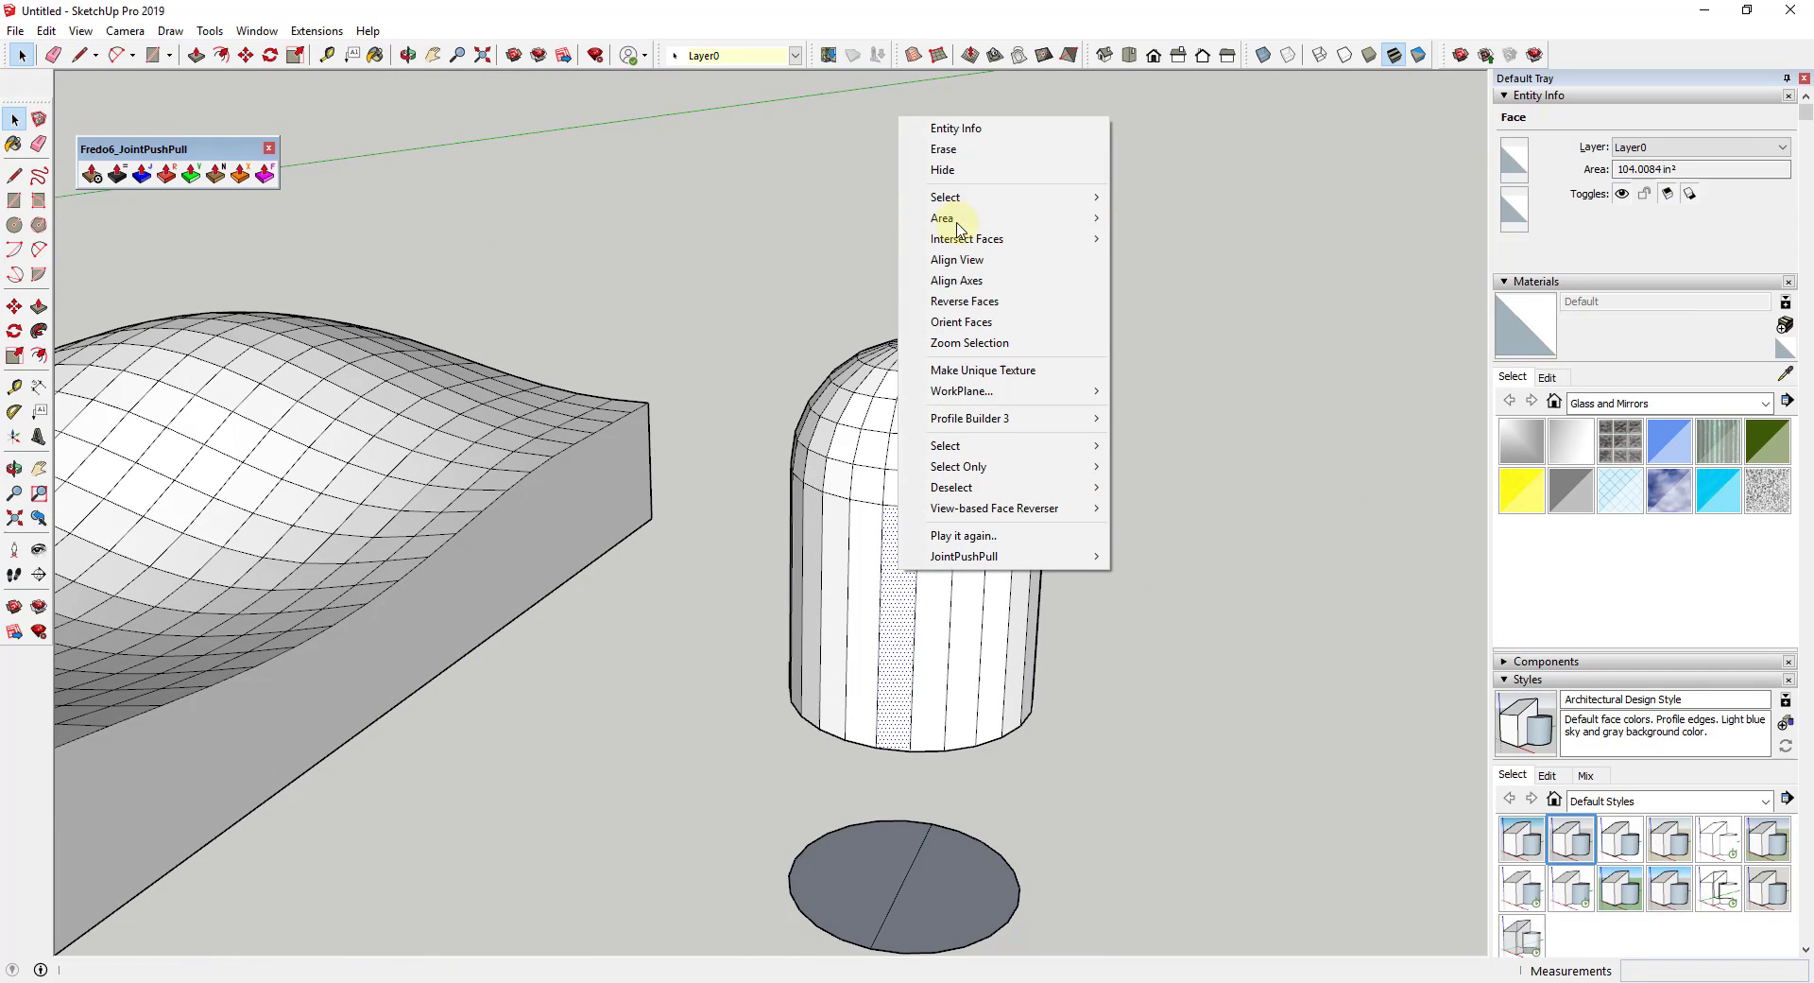
{"action": "left_click", "coordinate": [943, 170]}
Examine the interior of the extruded sphere through the hidden face and check its connected geometry
{"action": "middle_click_drag", "start_coordinate": [900, 628], "coordinate": [1118, 478]}
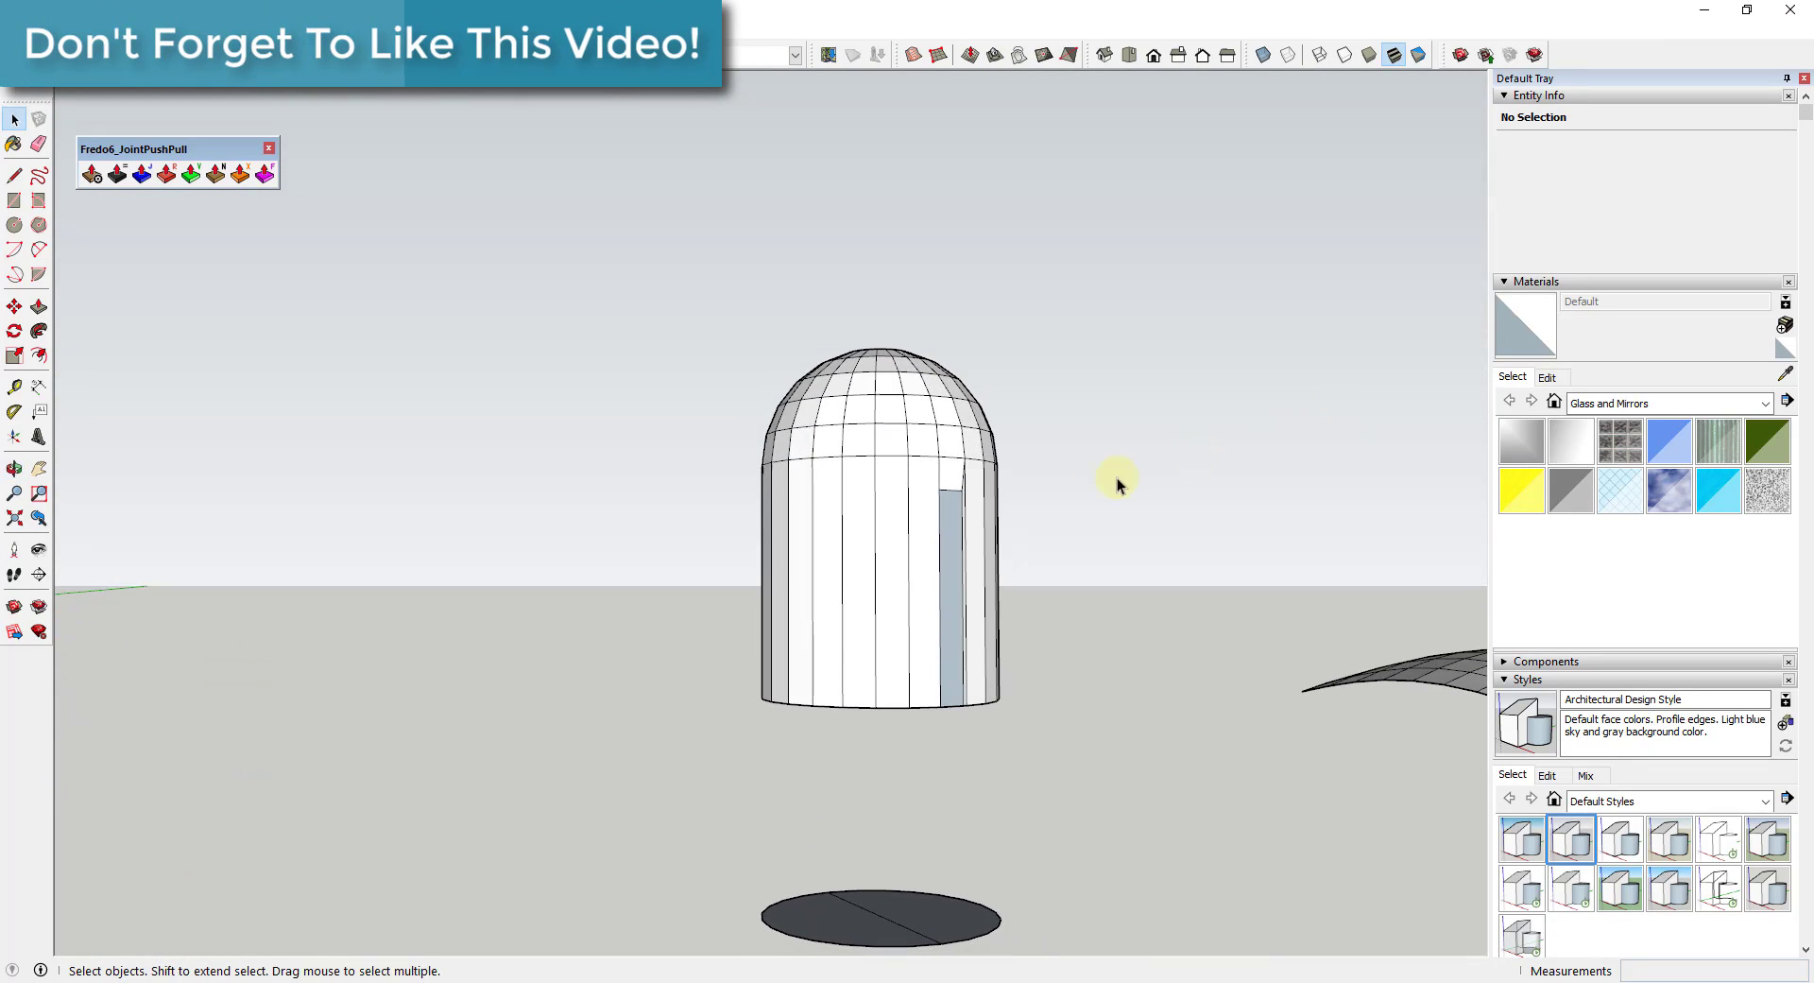
{"action": "scroll", "coordinate": [945, 510], "scroll_direction": "up", "scroll_amount": 4}
{"action": "scroll", "coordinate": [908, 492], "scroll_direction": "up", "scroll_amount": 2}
{"action": "scroll", "coordinate": [855, 577], "scroll_direction": "down", "scroll_amount": 3}
{"action": "left_click", "coordinate": [858, 594]}
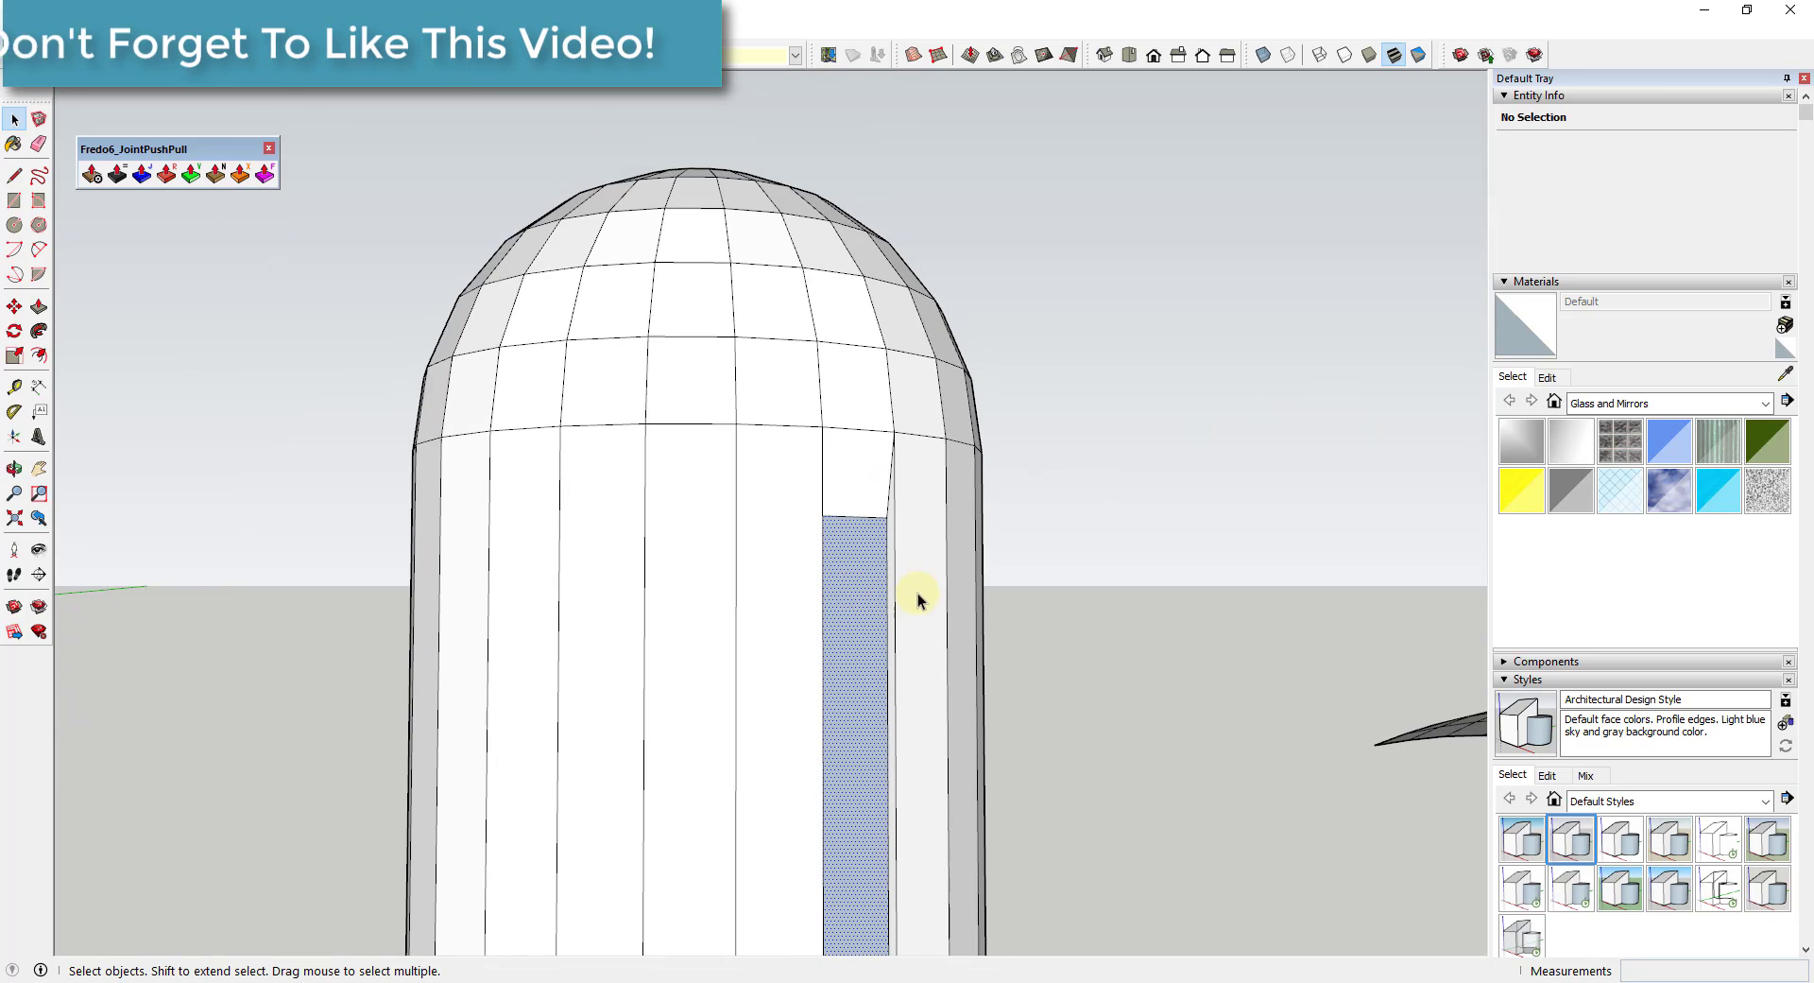
{"action": "scroll", "coordinate": [914, 588], "scroll_direction": "down", "scroll_amount": 3}
{"action": "triple_click", "coordinate": [916, 585]}
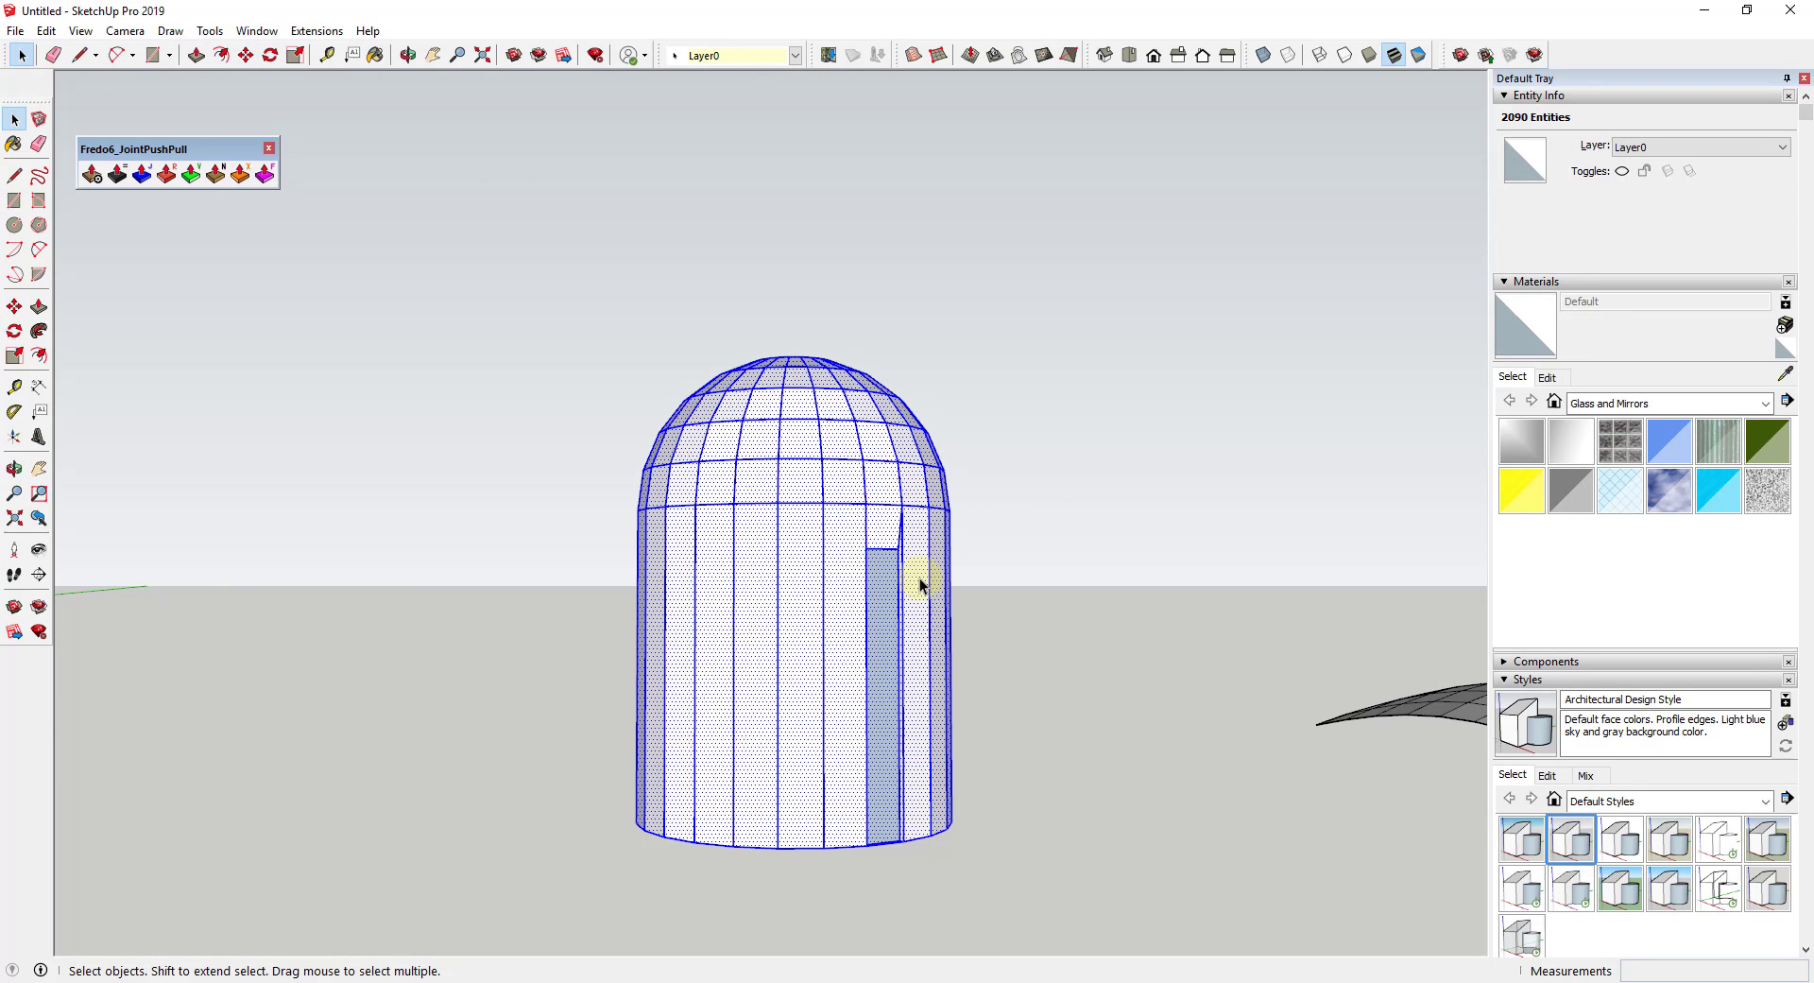
{"action": "left_click", "coordinate": [1077, 567]}
Restore the hidden wall face, and undo and redo the sphere's Grid extrusion
{"action": "mouse_move", "coordinate": [1094, 575]}
{"action": "middle_mouse_down"}
{"action": "mouse_move", "coordinate": [843, 729]}
{"action": "mouse_move", "coordinate": [859, 660]}
{"action": "mouse_move", "coordinate": [932, 700]}
{"action": "mouse_move", "coordinate": [860, 620]}
{"action": "middle_mouse_up"}
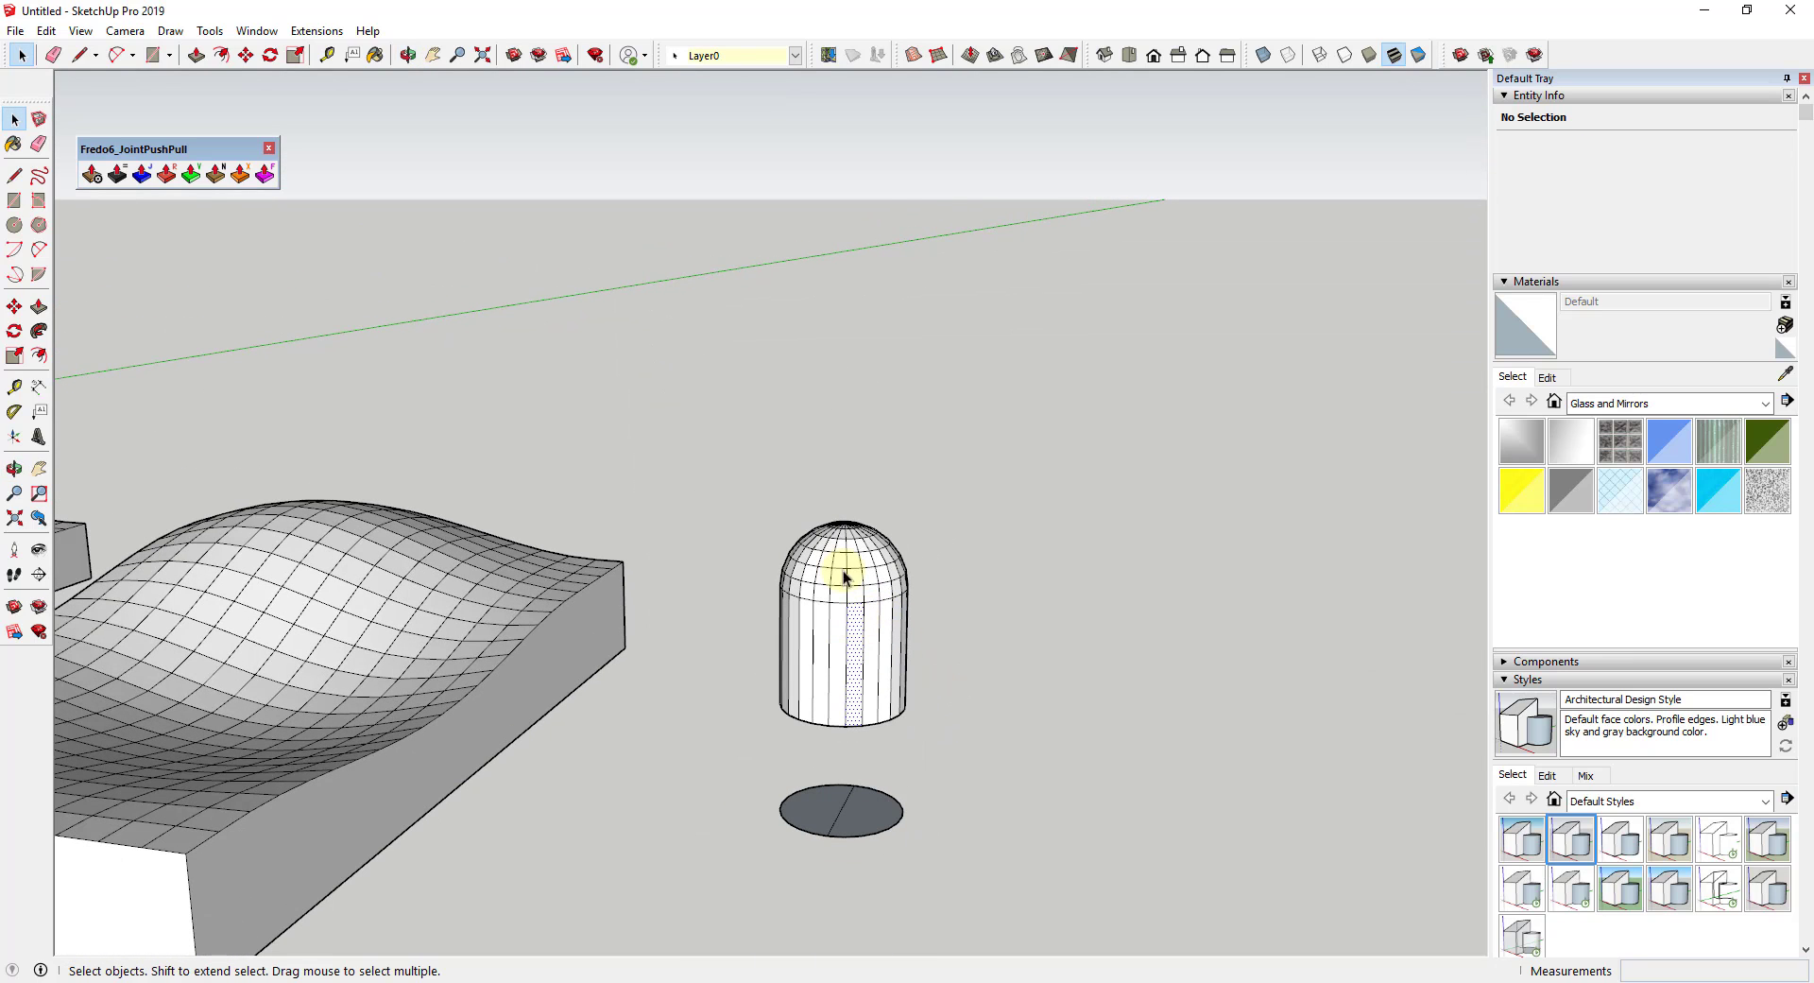
{"action": "left_click", "coordinate": [844, 576]}
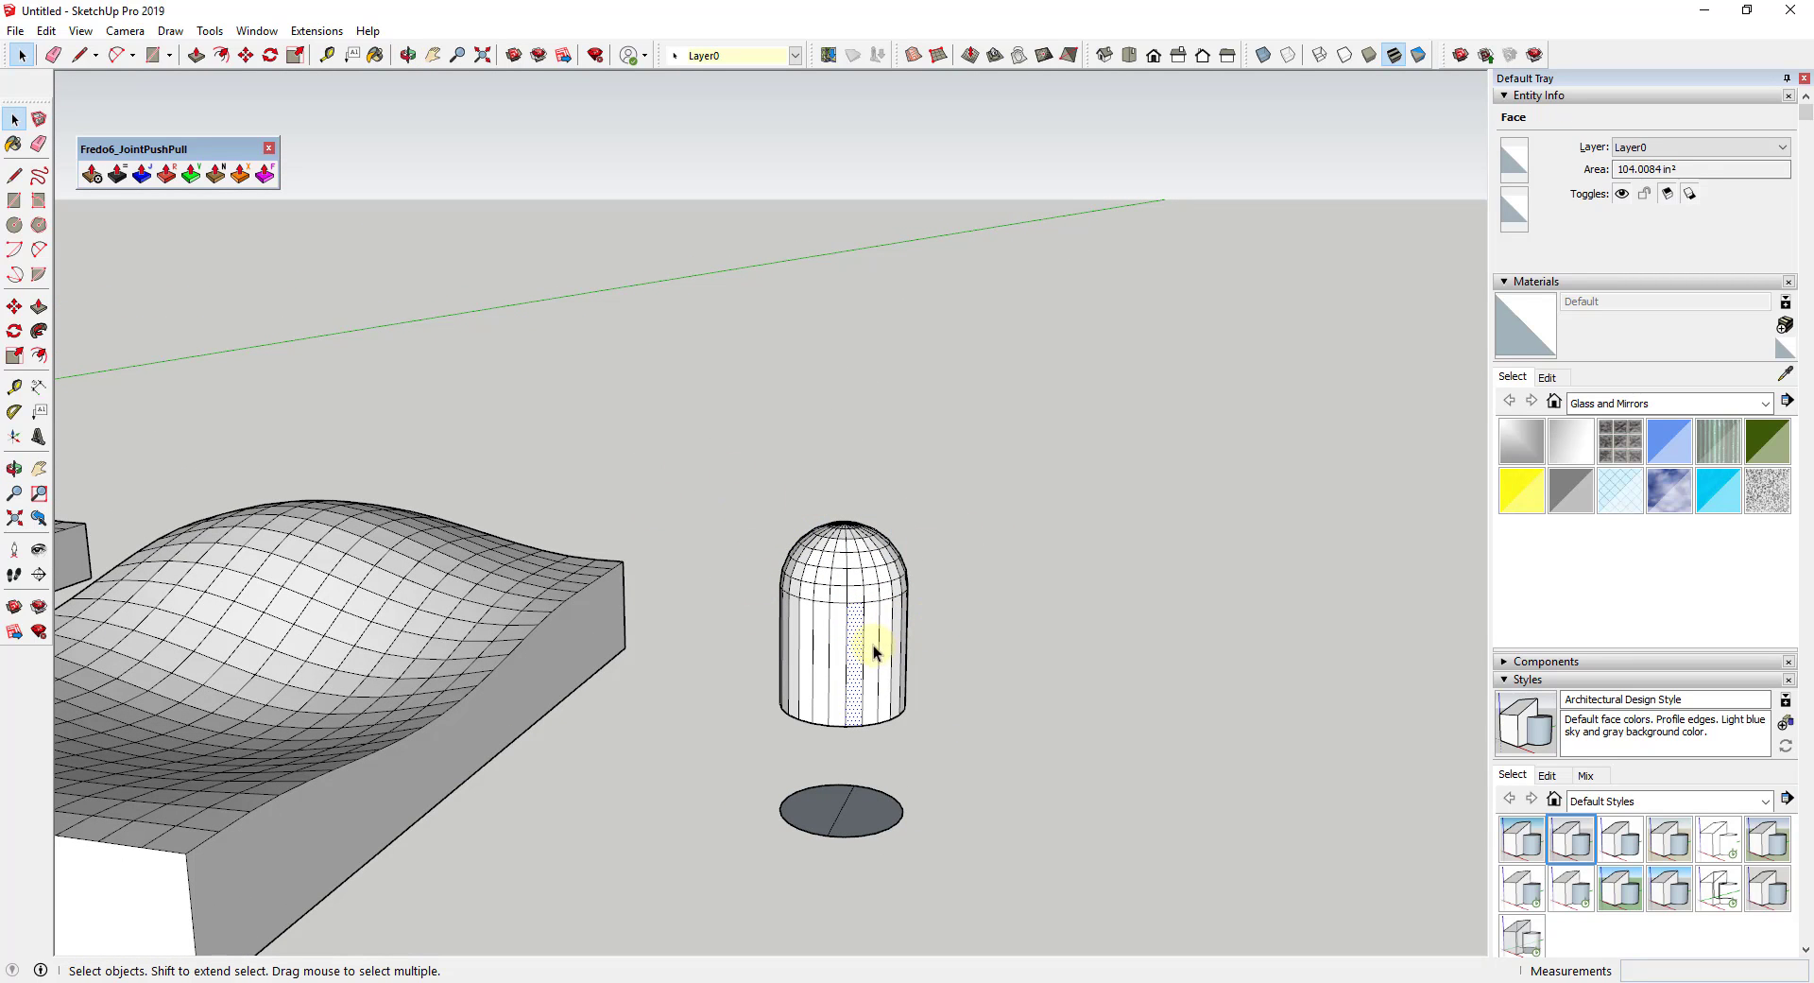
{"action": "key", "text": "ctrl+z"}
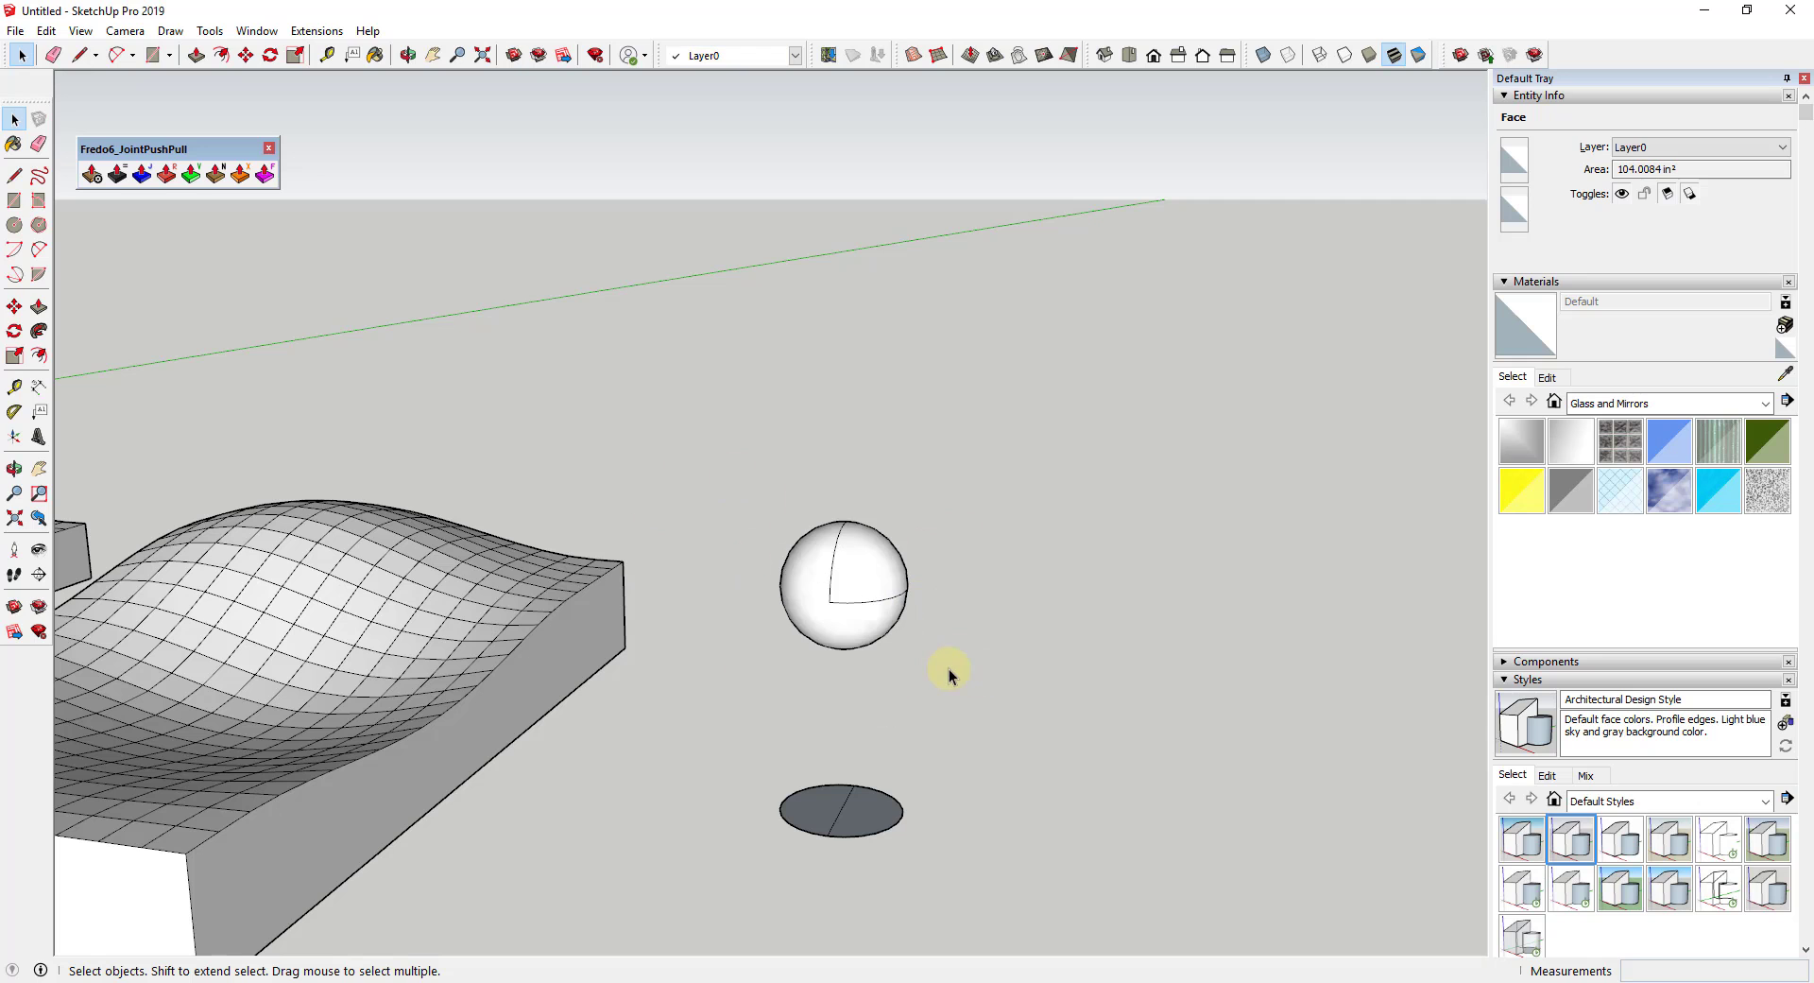
{"action": "key", "text": "ctrl+y"}
Copy the entire untouched sphere about 4' 11 13/16" to one side, leaving the original in place
{"action": "scroll", "coordinate": [813, 543], "scroll_direction": "down", "scroll_amount": 5}
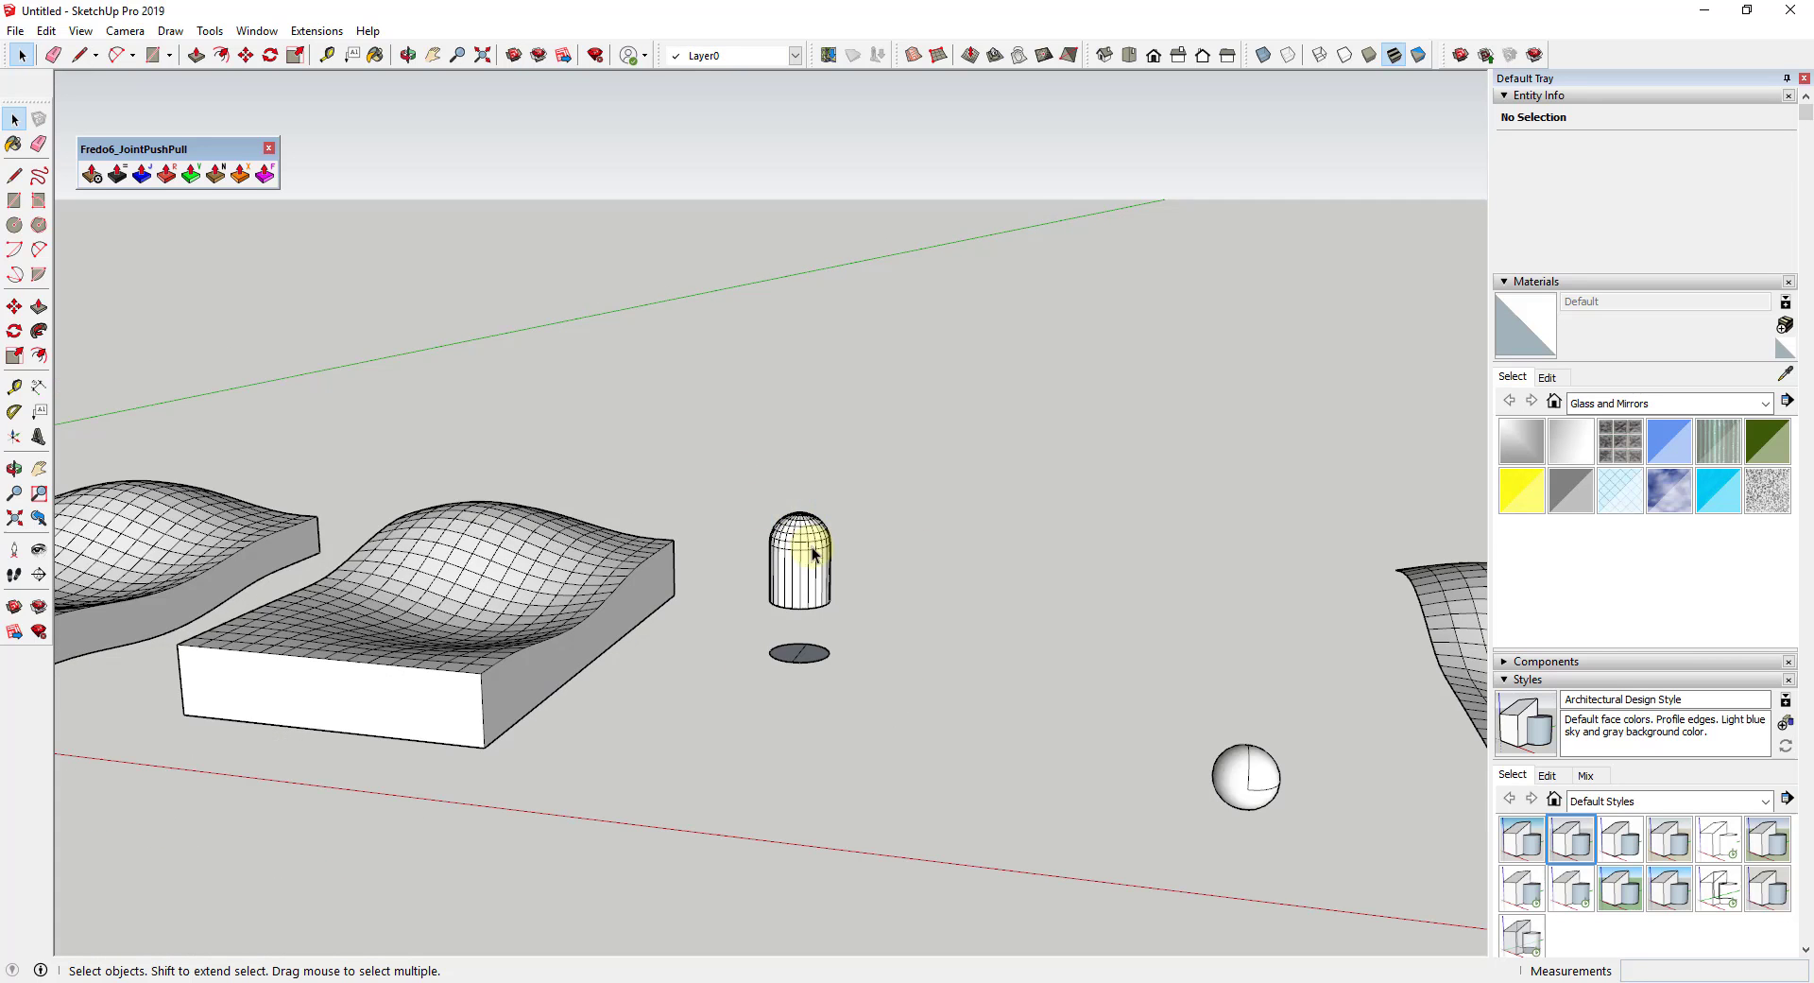
{"action": "scroll", "coordinate": [817, 582], "scroll_direction": "up", "scroll_amount": 4}
{"action": "scroll", "coordinate": [726, 489], "scroll_direction": "down", "scroll_amount": 1}
{"action": "mouse_move", "coordinate": [726, 489]}
{"action": "middle_mouse_down"}
{"action": "mouse_move", "coordinate": [1471, 842]}
{"action": "mouse_move", "coordinate": [1118, 640]}
{"action": "mouse_move", "coordinate": [1000, 615]}
{"action": "mouse_move", "coordinate": [259, 217]}
{"action": "middle_mouse_up"}
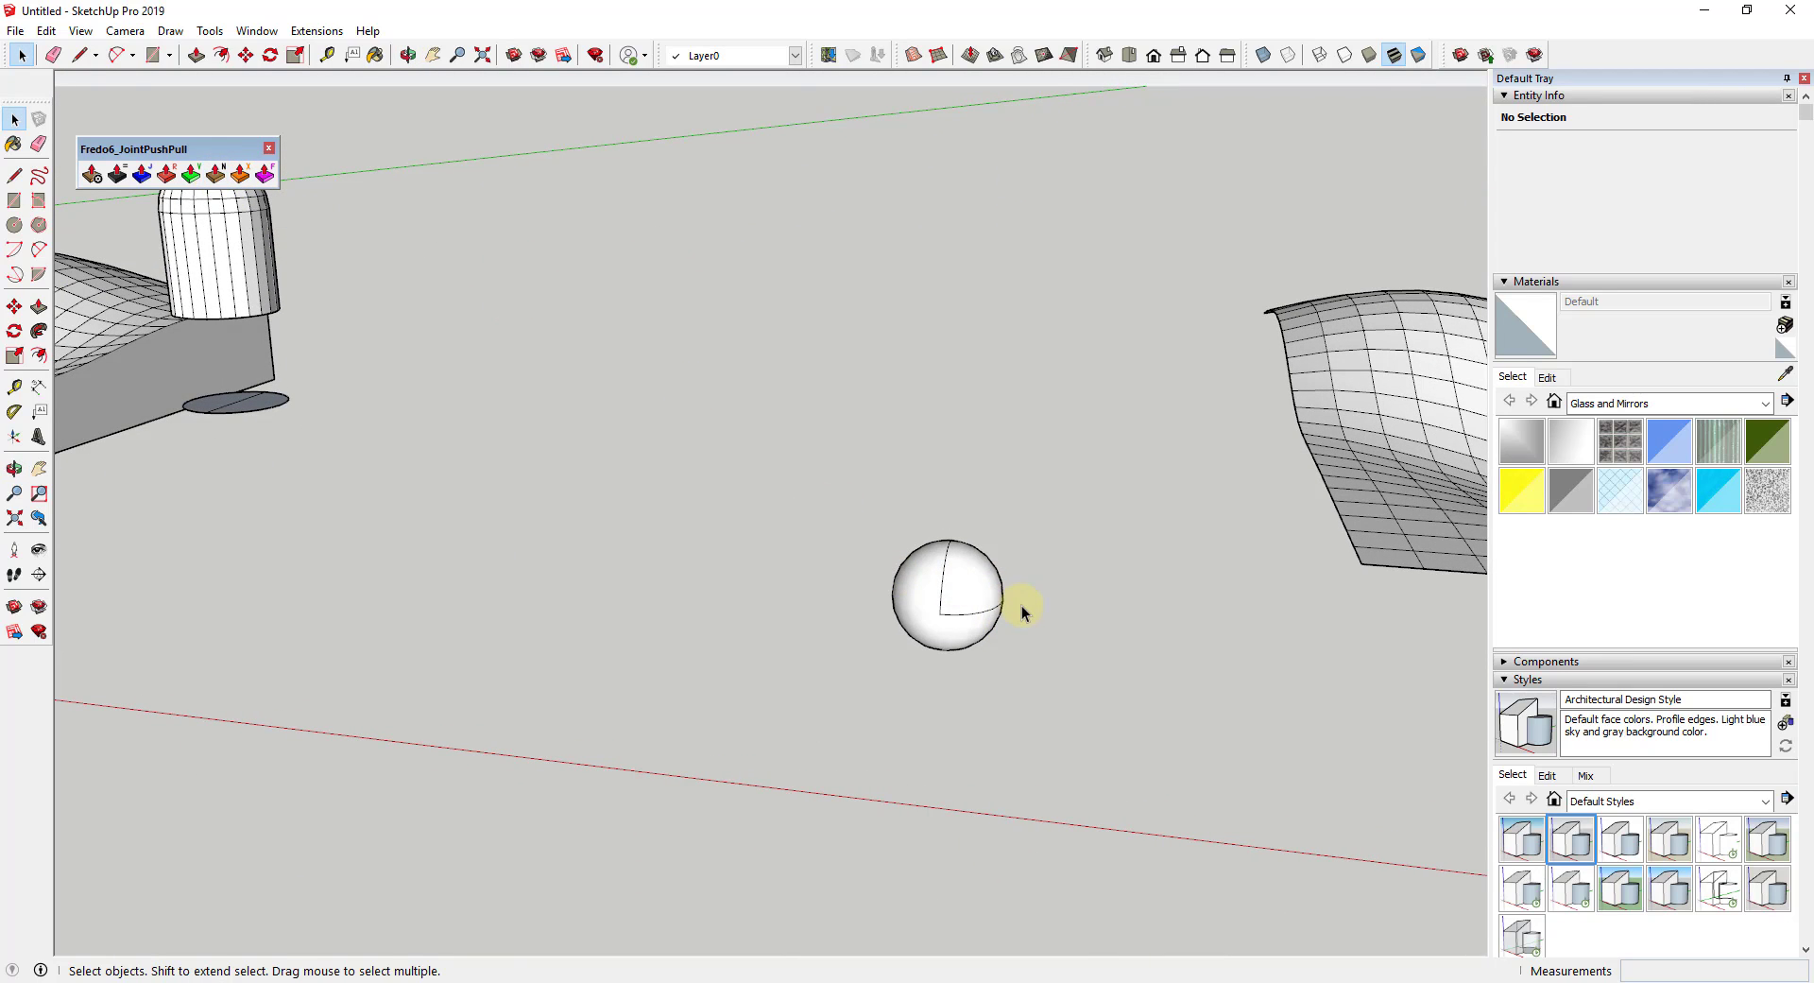
{"action": "scroll", "coordinate": [1020, 601], "scroll_direction": "up", "scroll_amount": 5}
{"action": "scroll", "coordinate": [986, 609], "scroll_direction": "up", "scroll_amount": 1}
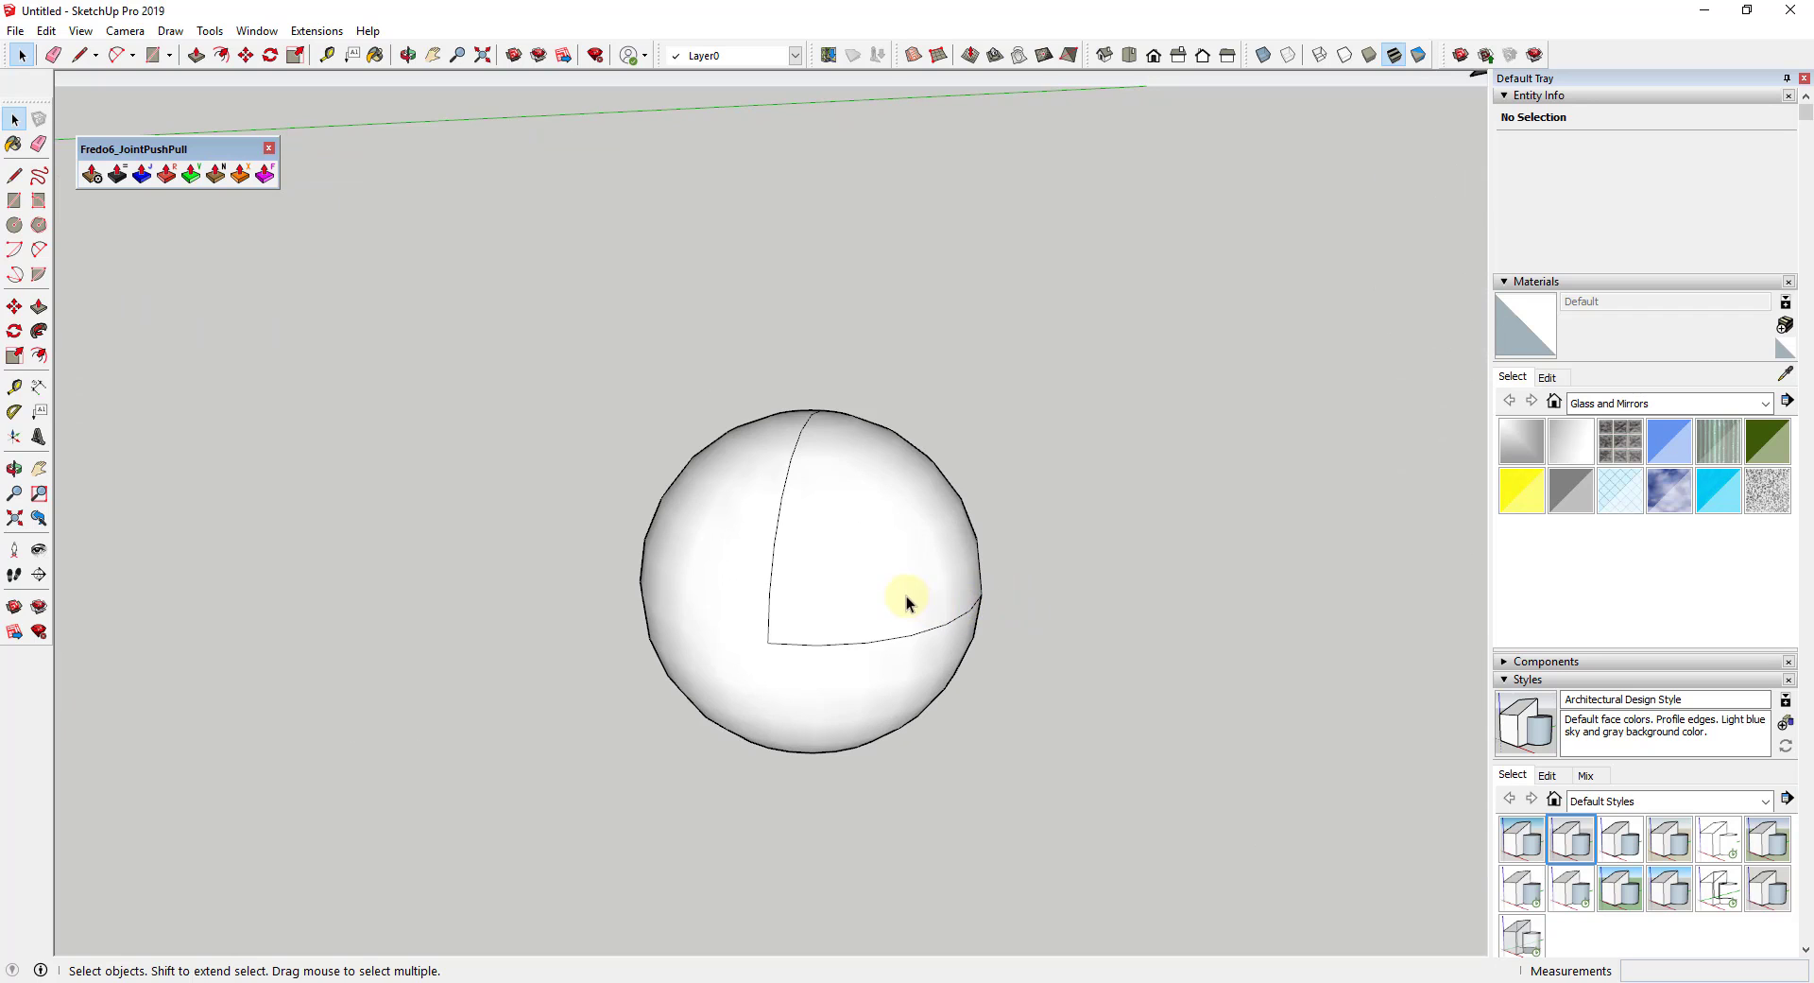
{"action": "scroll", "coordinate": [905, 595], "scroll_direction": "down", "scroll_amount": 3}
{"action": "triple_click", "coordinate": [892, 574]}
{"action": "key", "text": "m"}
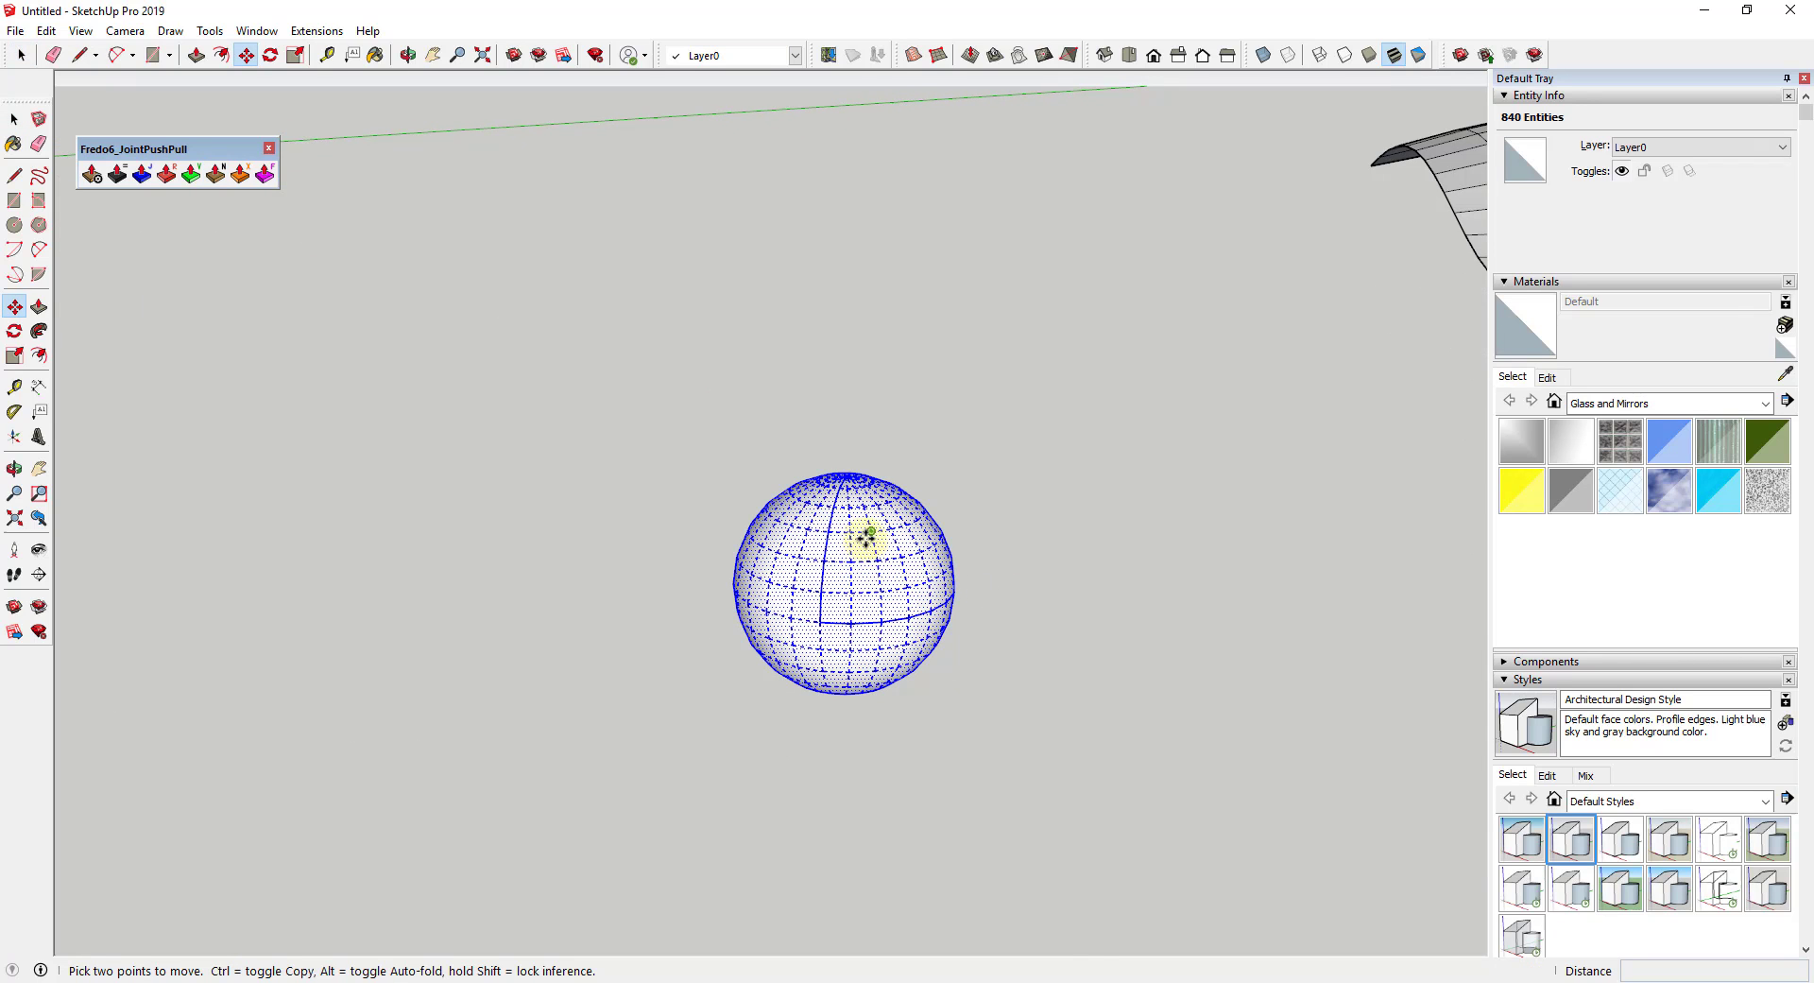
{"action": "key", "text": "ctrl"}
{"action": "left_click", "coordinate": [866, 543]}
{"action": "left_click", "coordinate": [415, 519]}
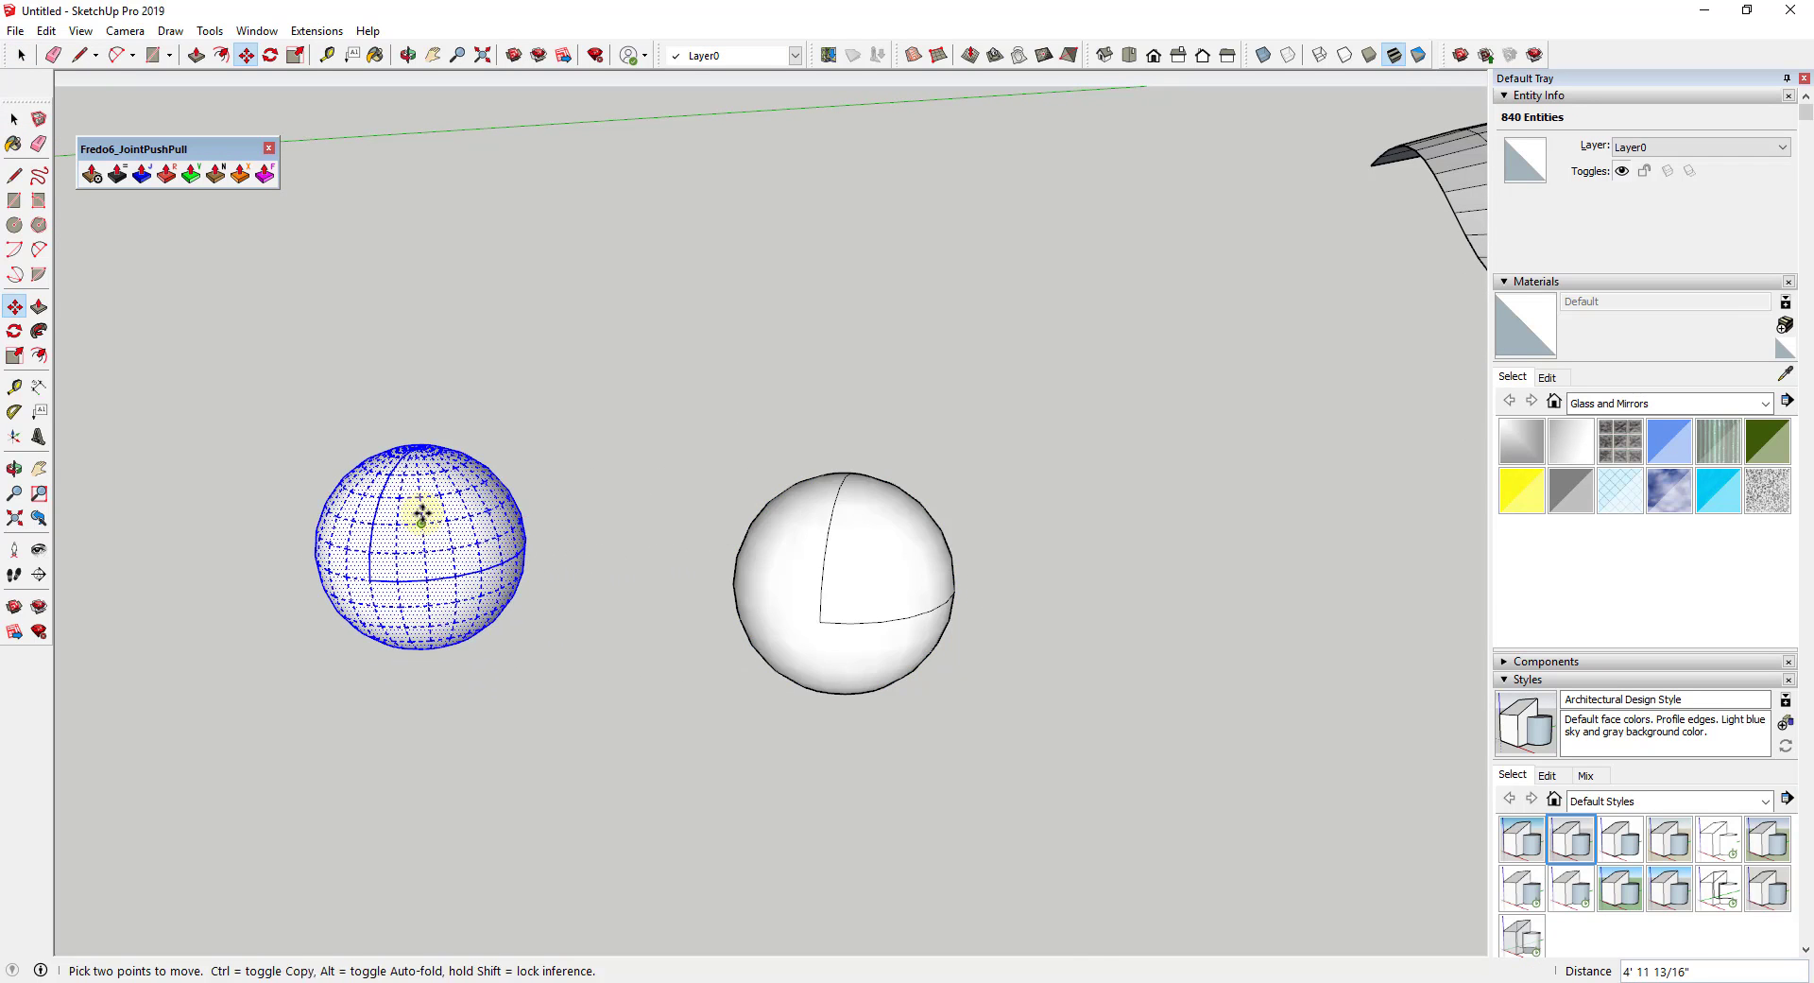
{"action": "key", "text": "space"}
Extrude the edge-bounded surface patch of the copied sphere outward about 1 7/8" with Joint Push Pull
{"action": "scroll", "coordinate": [311, 510], "scroll_direction": "up", "scroll_amount": 4}
{"action": "scroll", "coordinate": [826, 497], "scroll_direction": "down", "scroll_amount": 2}
{"action": "left_click", "coordinate": [1150, 512]}
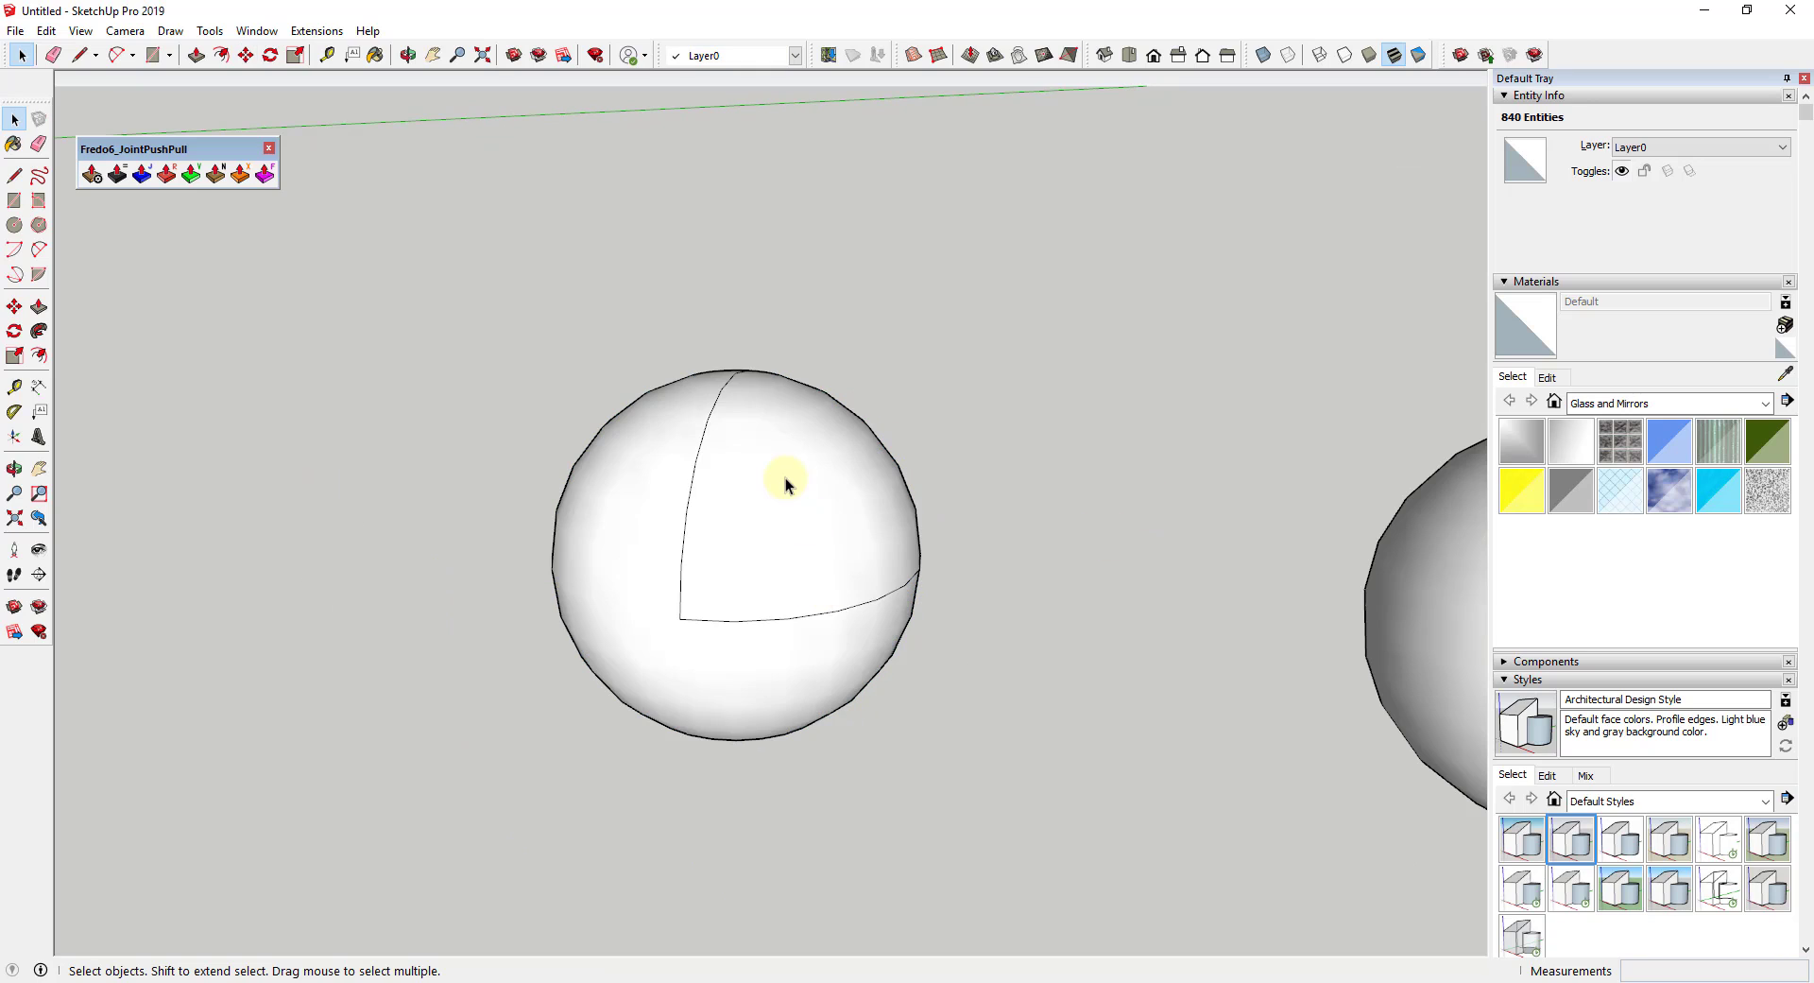
{"action": "left_click", "coordinate": [789, 477]}
{"action": "left_click", "coordinate": [142, 174]}
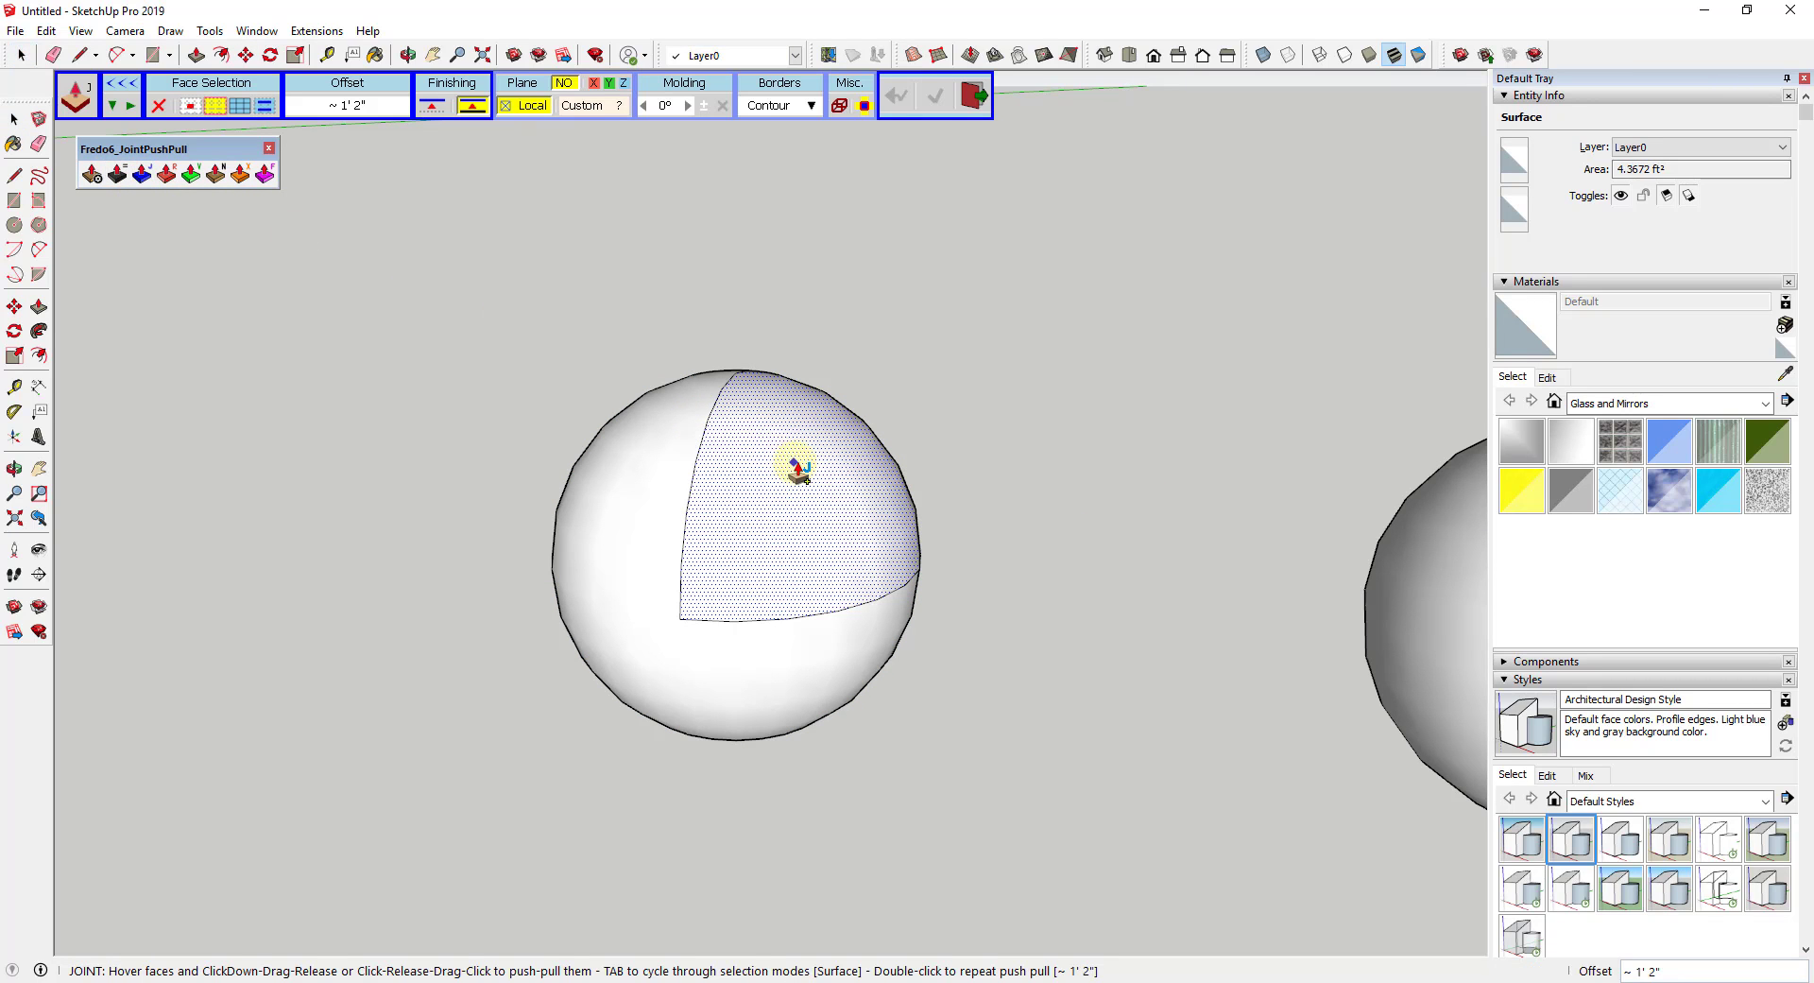
{"action": "left_click", "coordinate": [803, 474]}
{"action": "left_click", "coordinate": [740, 491]}
Extrude the matching patch of the original sphere outward about 4 7/8" with Normal Push Pull, using Grid borders
{"action": "scroll", "coordinate": [945, 444], "scroll_direction": "down", "scroll_amount": 5}
{"action": "middle_click_drag", "start_coordinate": [945, 444], "coordinate": [832, 558]}
{"action": "middle_click_drag", "start_coordinate": [723, 378], "coordinate": [1188, 598]}
{"action": "scroll", "coordinate": [1324, 595], "scroll_direction": "up", "scroll_amount": 2}
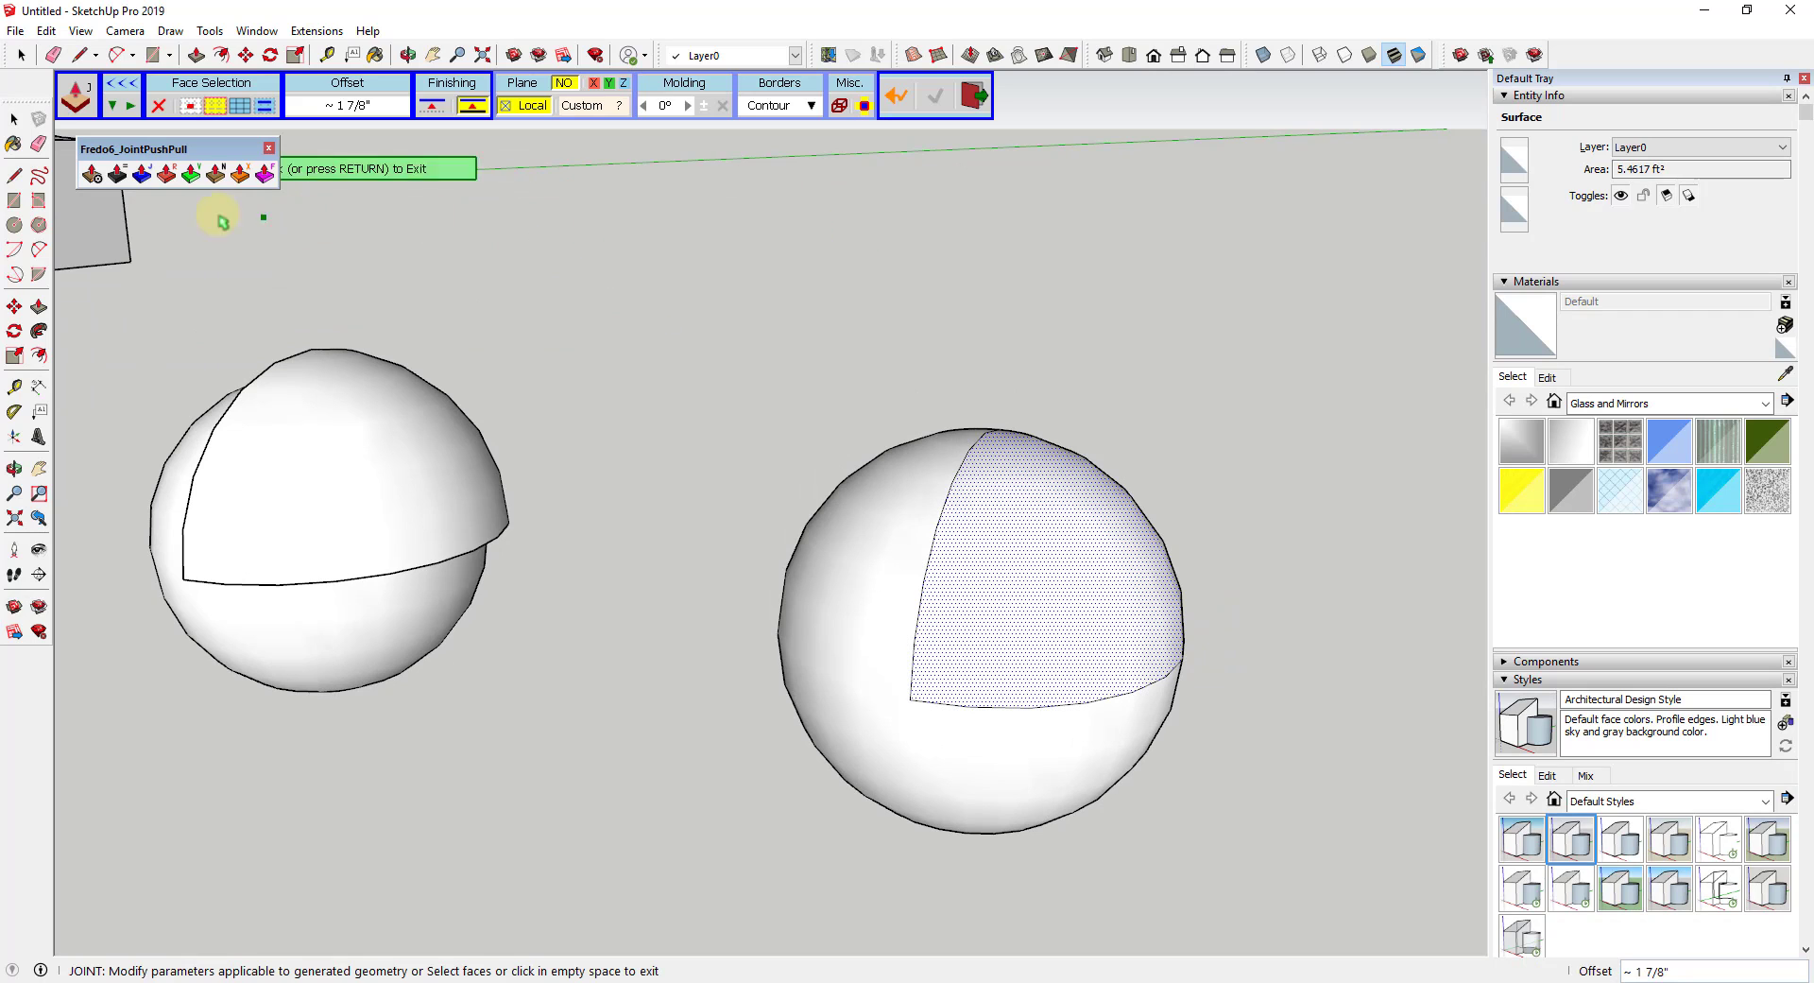
{"action": "left_click", "coordinate": [216, 174]}
{"action": "left_click", "coordinate": [1038, 579]}
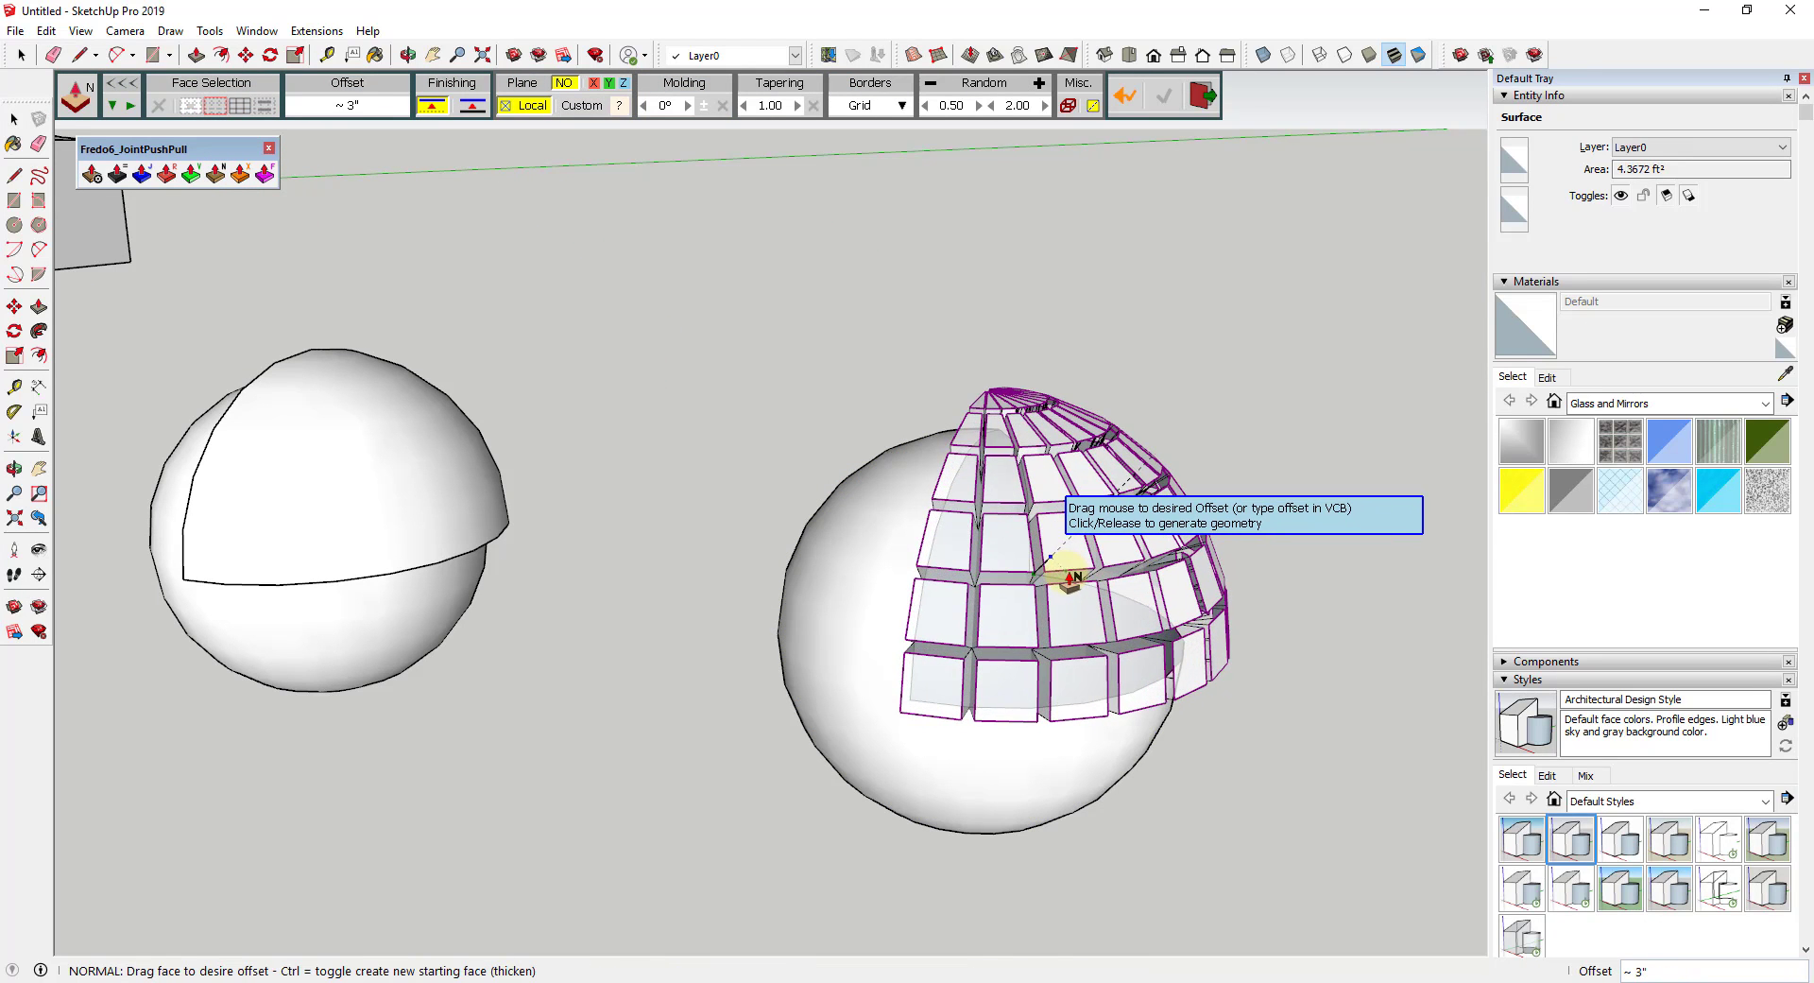
{"action": "left_click", "coordinate": [1089, 573]}
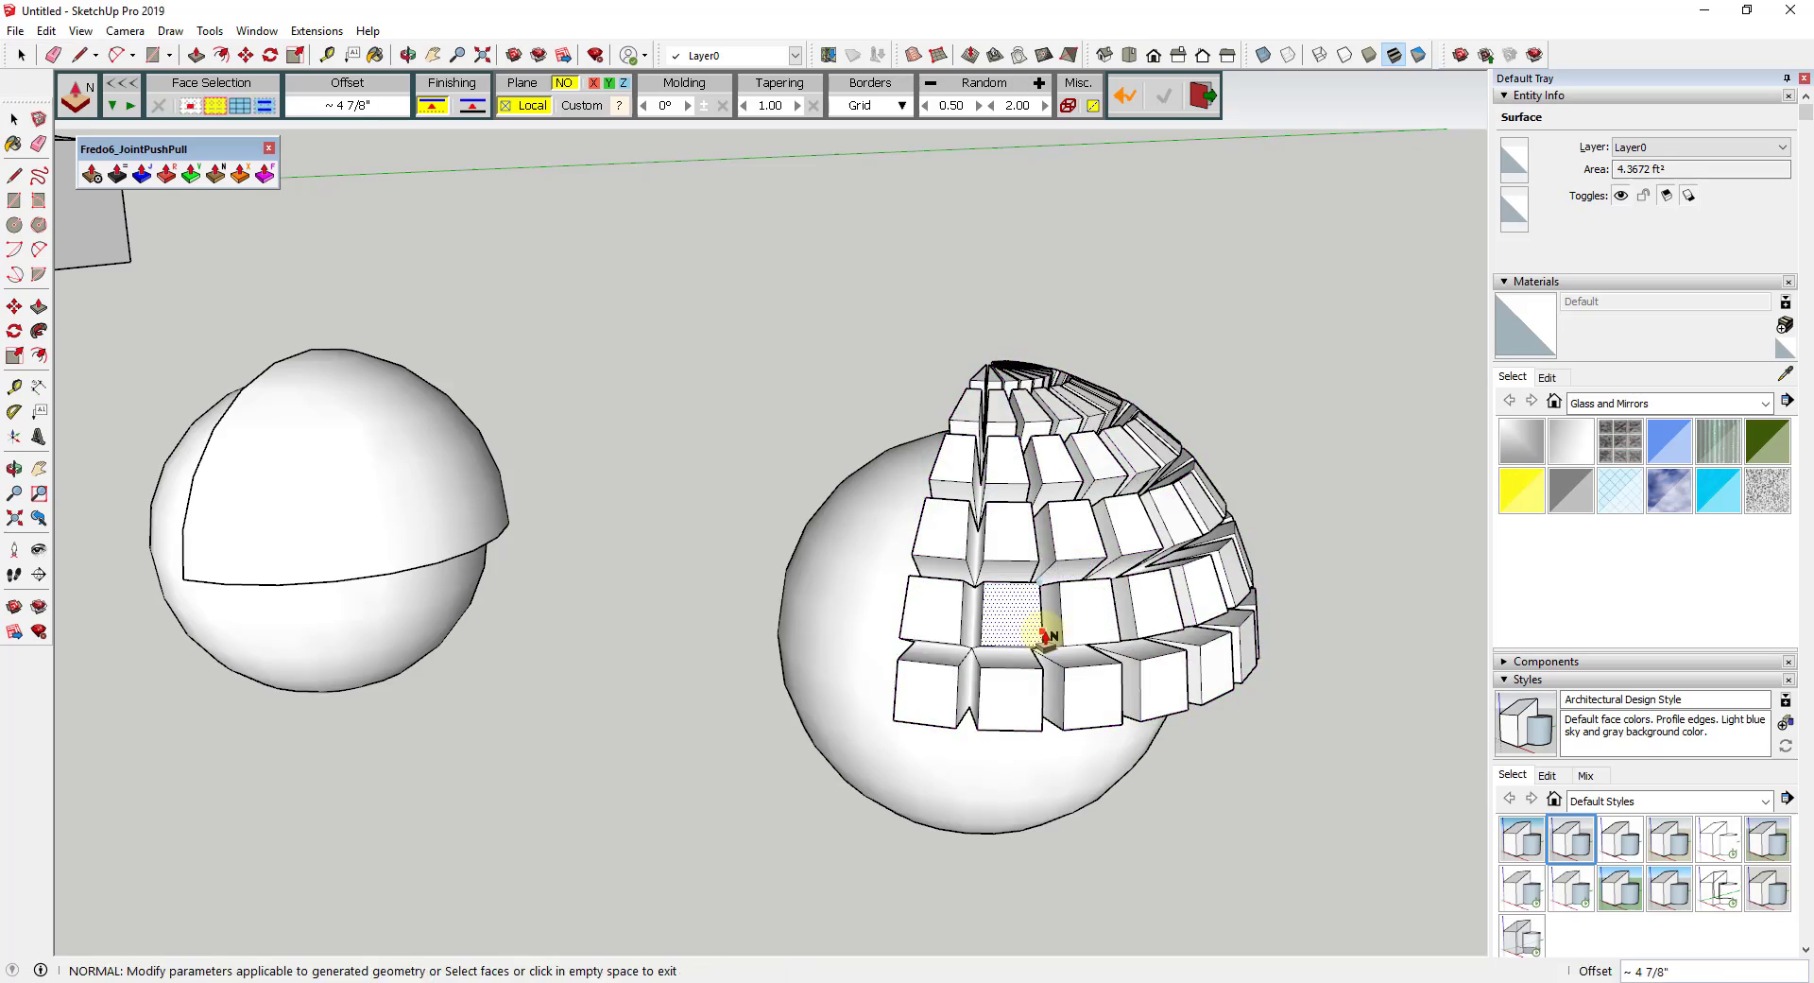
Open the wavy mesh group, select all its geometry and preview a Normal Push Pull of about 1' 2 3/8"
{"action": "middle_click_drag", "start_coordinate": [1045, 635], "coordinate": [970, 619]}
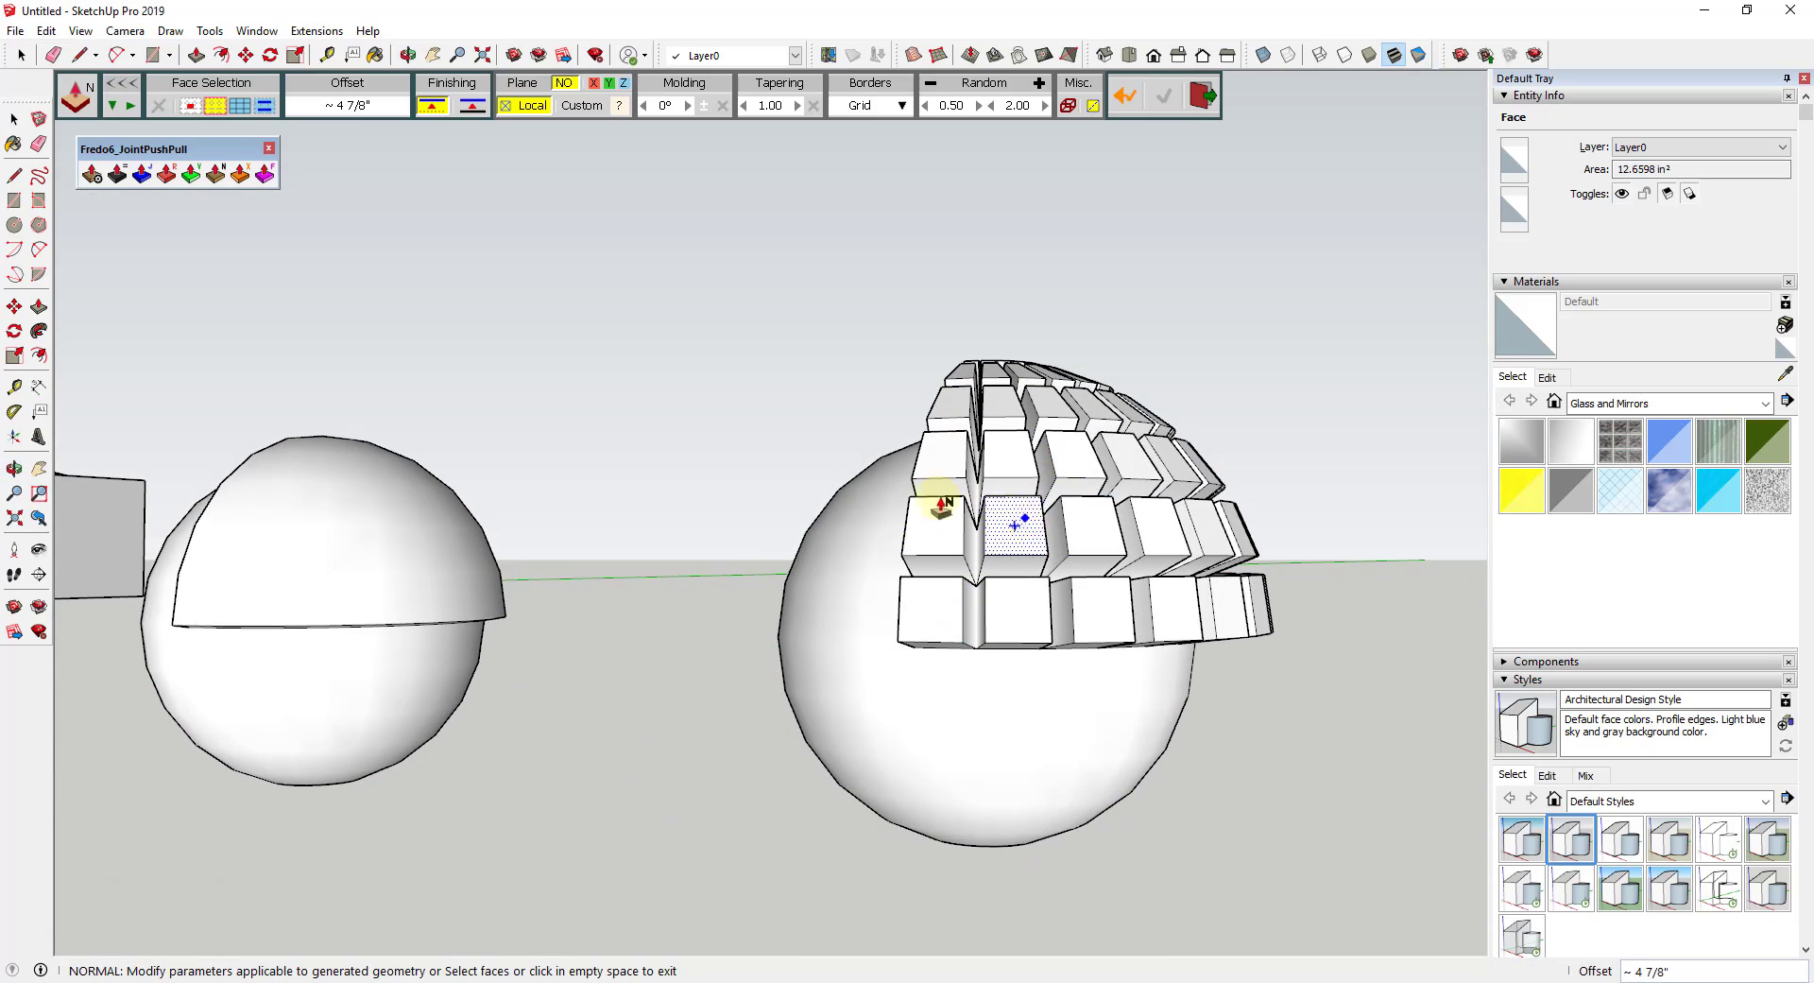
{"action": "scroll", "coordinate": [990, 662], "scroll_direction": "down", "scroll_amount": 10}
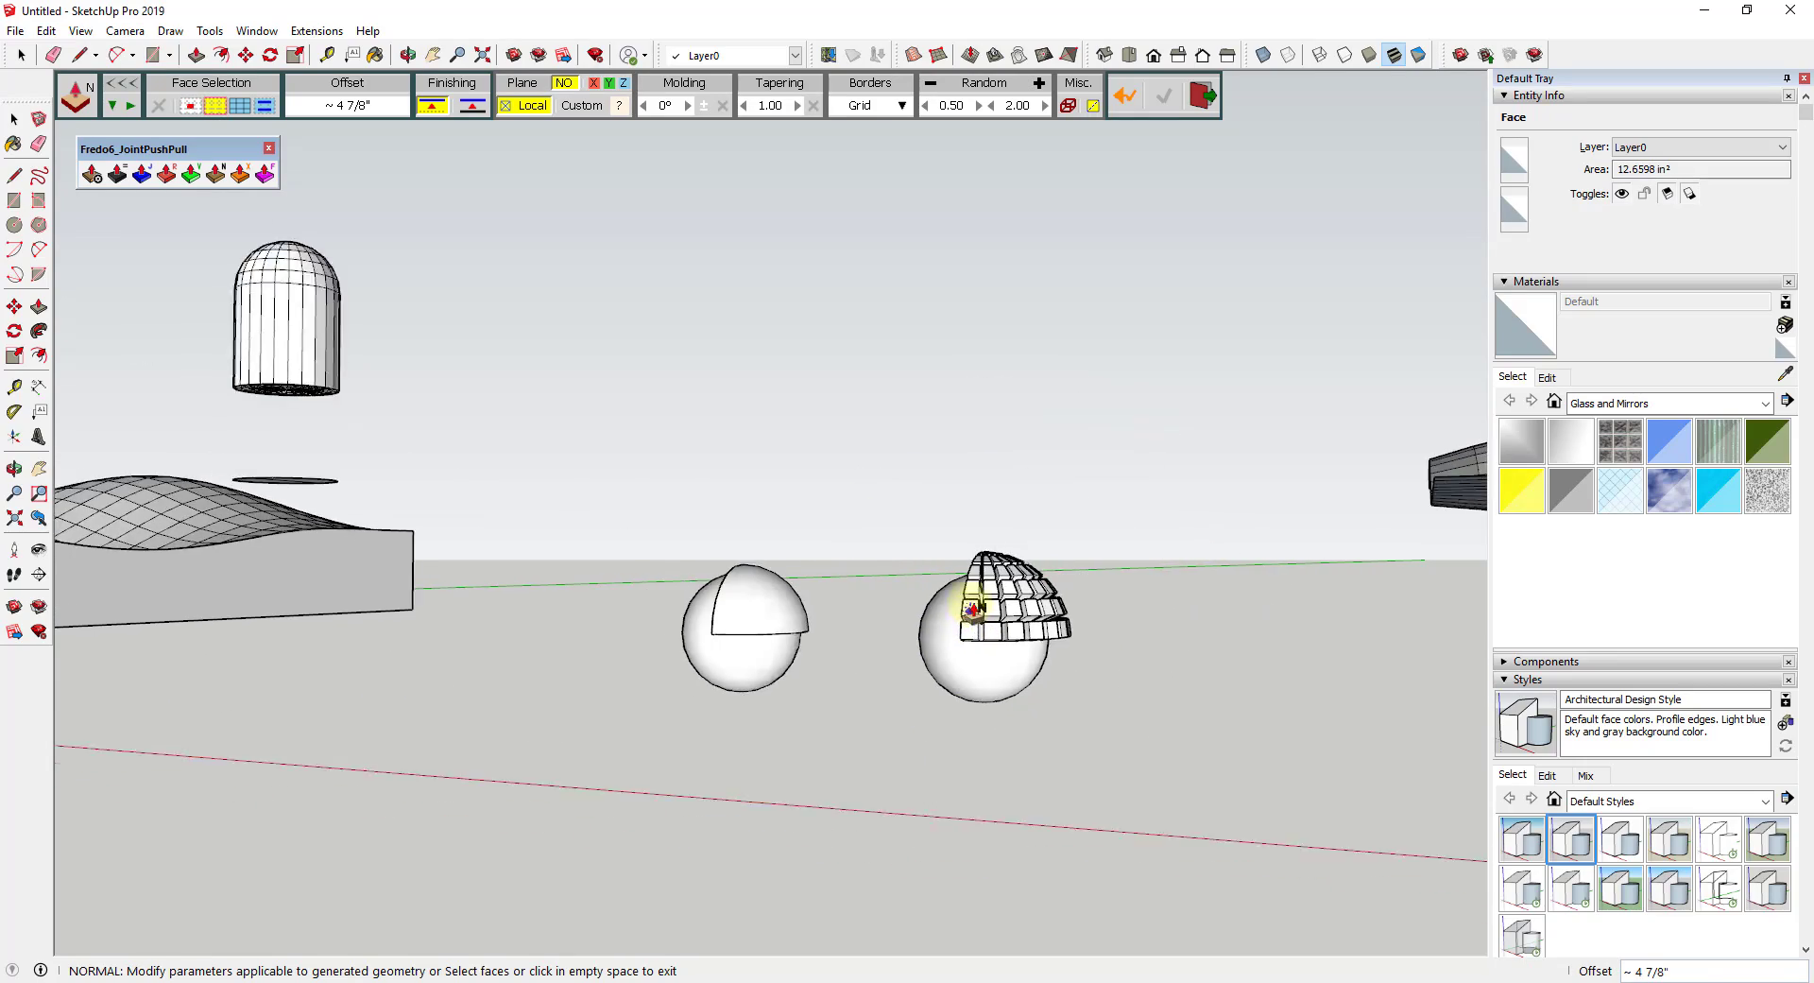
{"action": "middle_click", "coordinate": [1271, 575]}
{"action": "mouse_move", "coordinate": [1271, 575]}
{"action": "middle_mouse_down"}
{"action": "mouse_move", "coordinate": [616, 583]}
{"action": "mouse_move", "coordinate": [1012, 514]}
{"action": "mouse_move", "coordinate": [1077, 750]}
{"action": "mouse_move", "coordinate": [976, 564]}
{"action": "mouse_move", "coordinate": [1021, 587]}
{"action": "middle_mouse_up"}
{"action": "key", "text": "space"}
{"action": "double_click", "coordinate": [992, 554]}
{"action": "triple_click", "coordinate": [992, 555]}
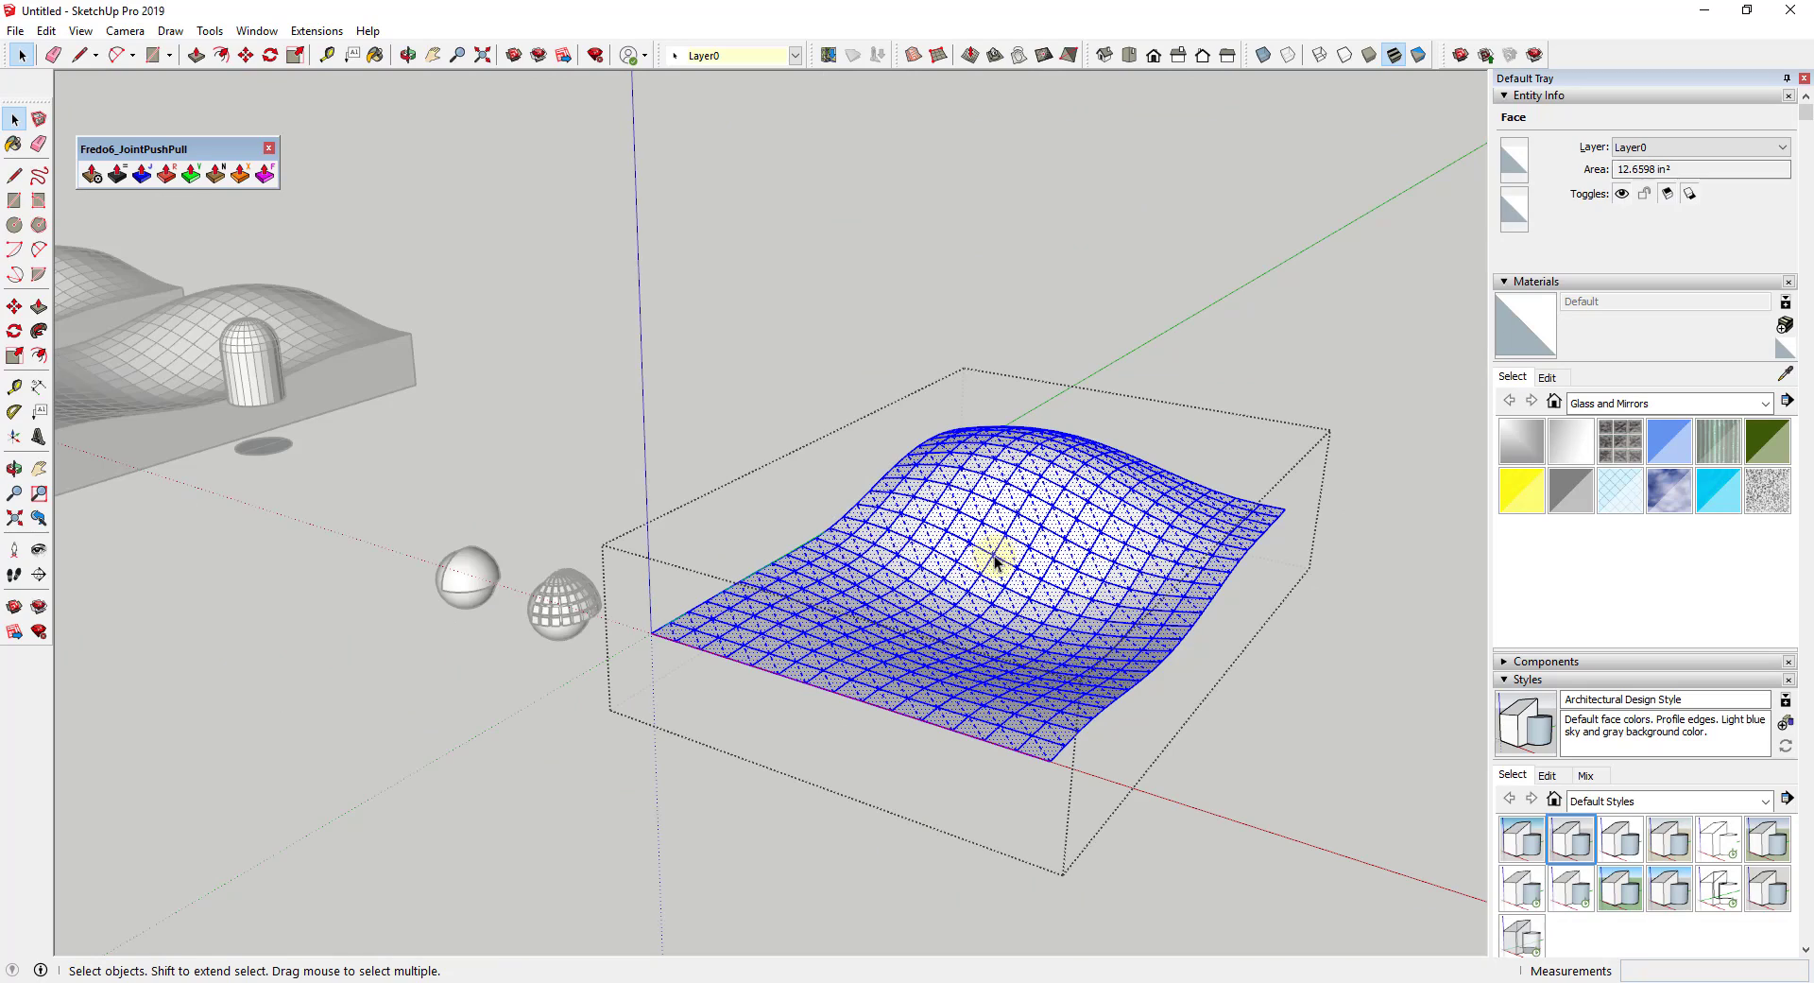
{"action": "left_click", "coordinate": [214, 176]}
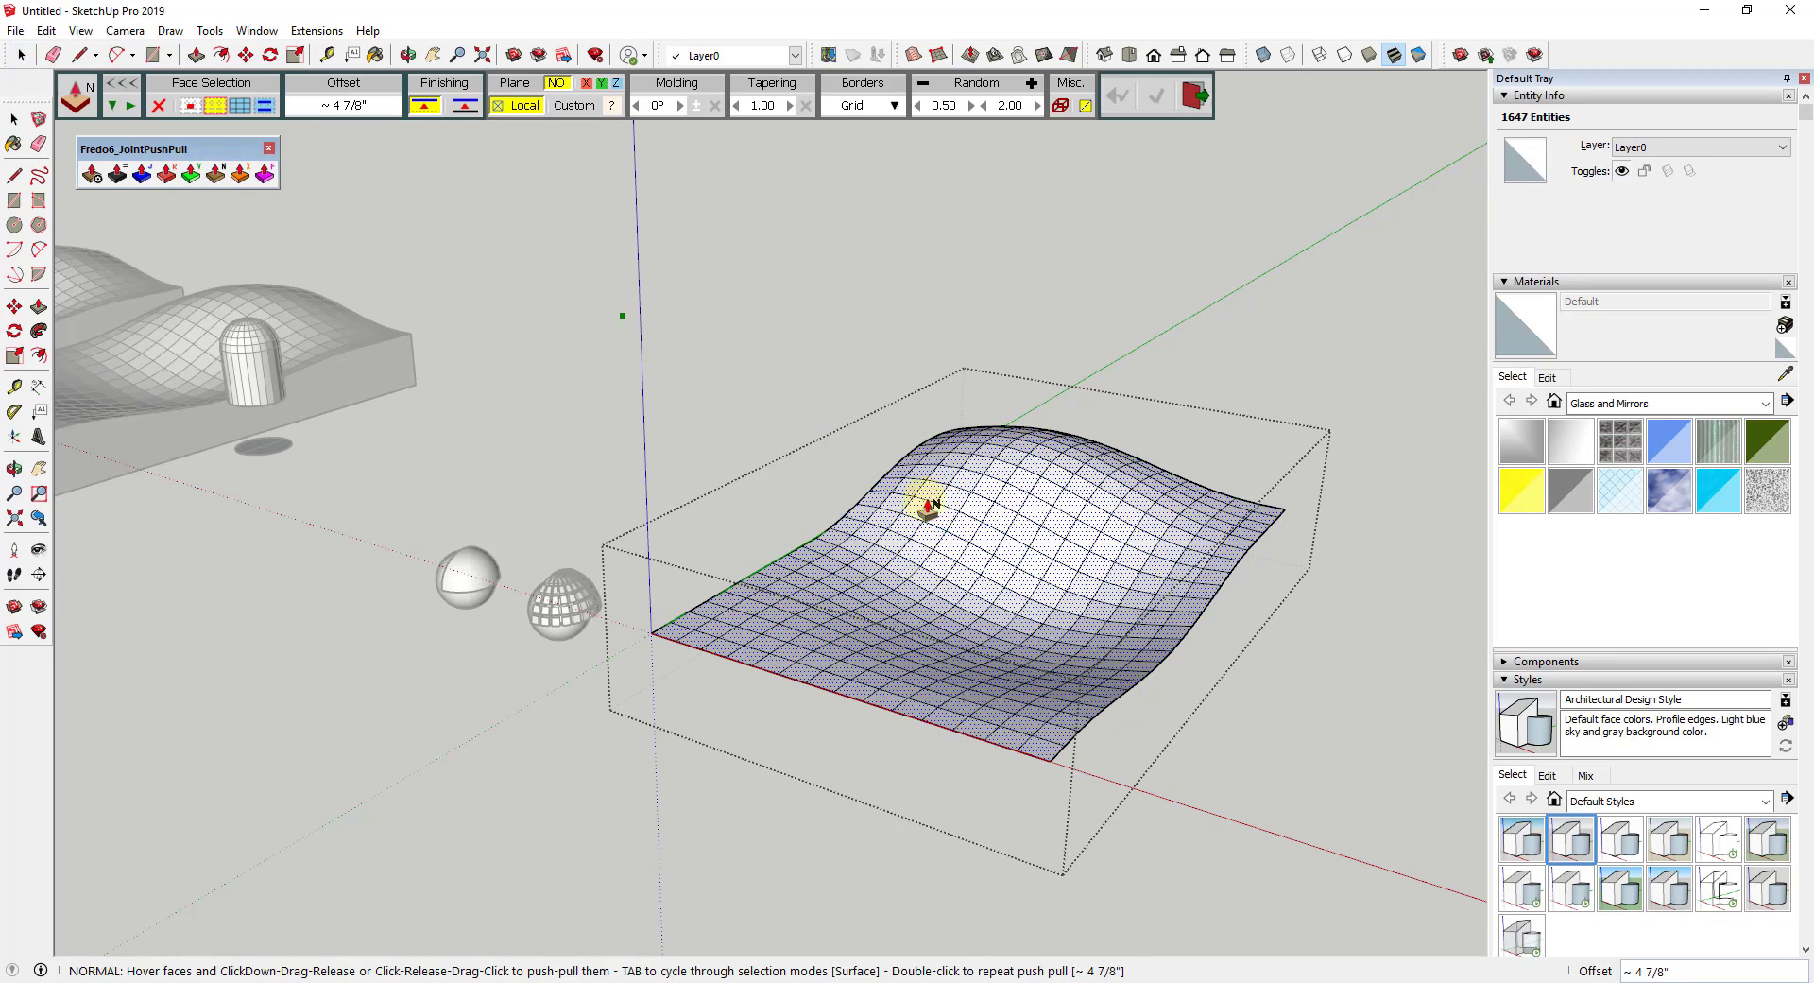
{"action": "left_click_drag", "start_coordinate": [1028, 537], "coordinate": [1034, 521]}
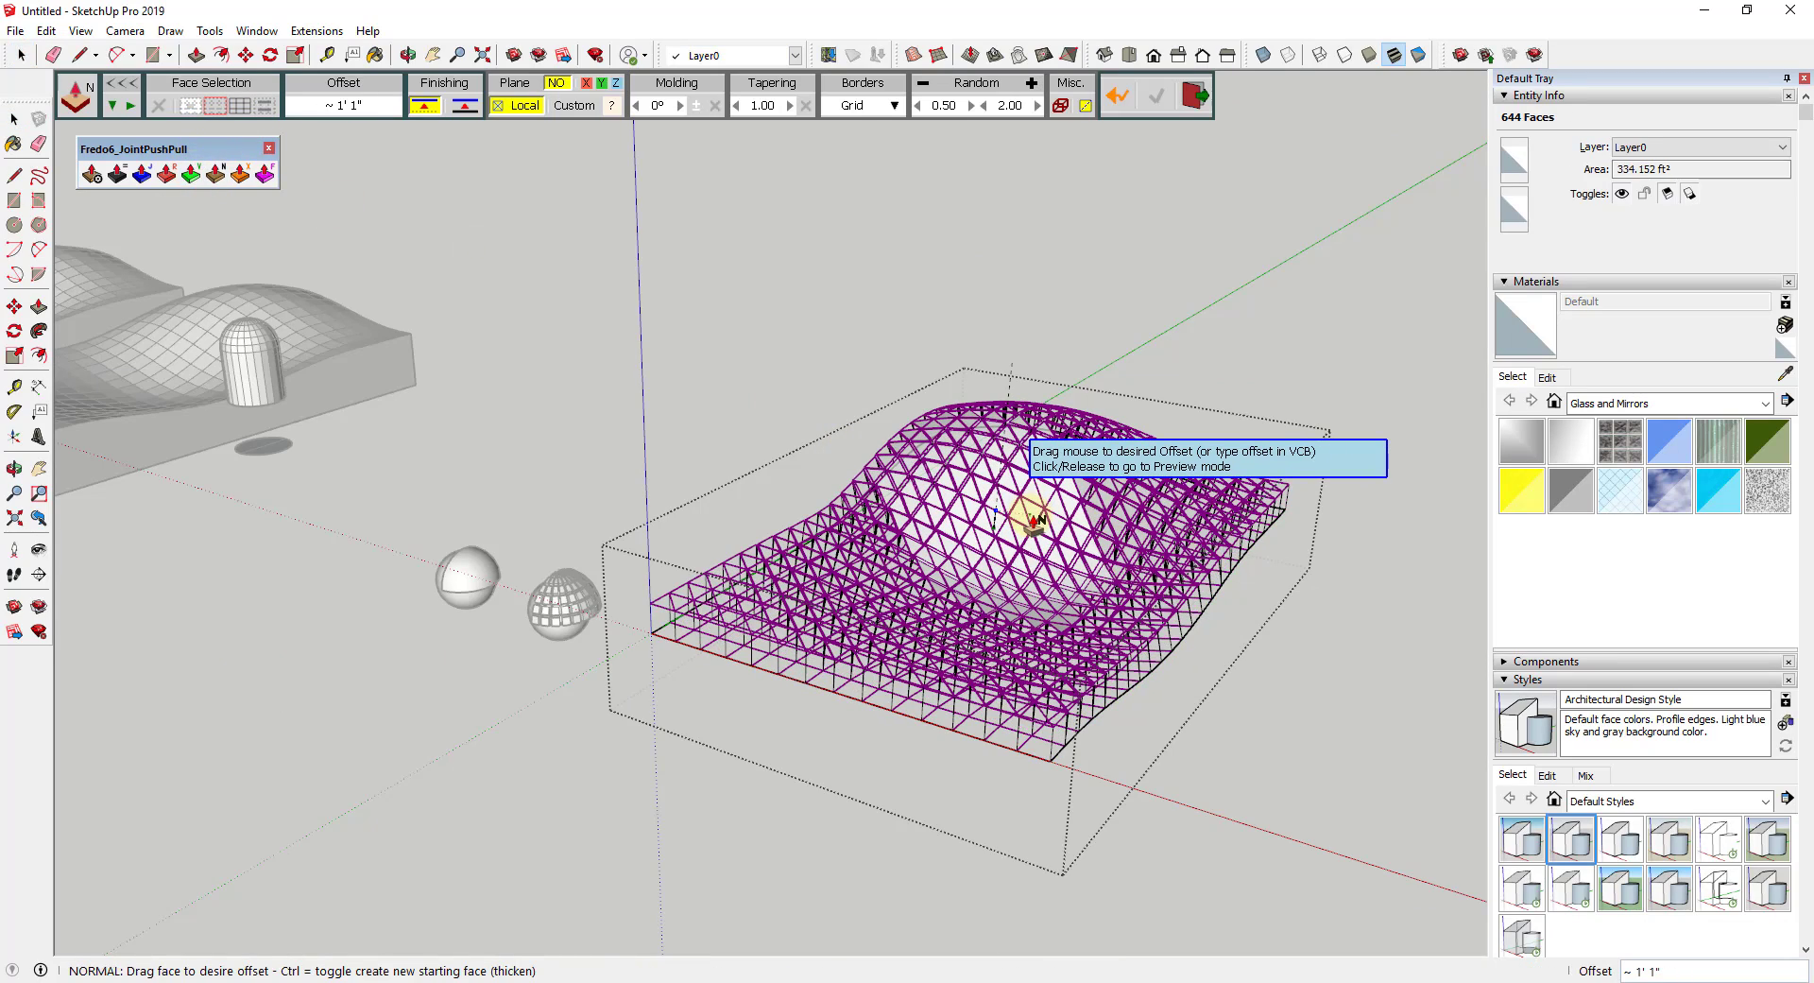
Set the Tapering of the mesh extrusion preview to 0.00, narrowing each extruded face to a point
{"action": "scroll", "coordinate": [1078, 619], "scroll_direction": "up", "scroll_amount": 3}
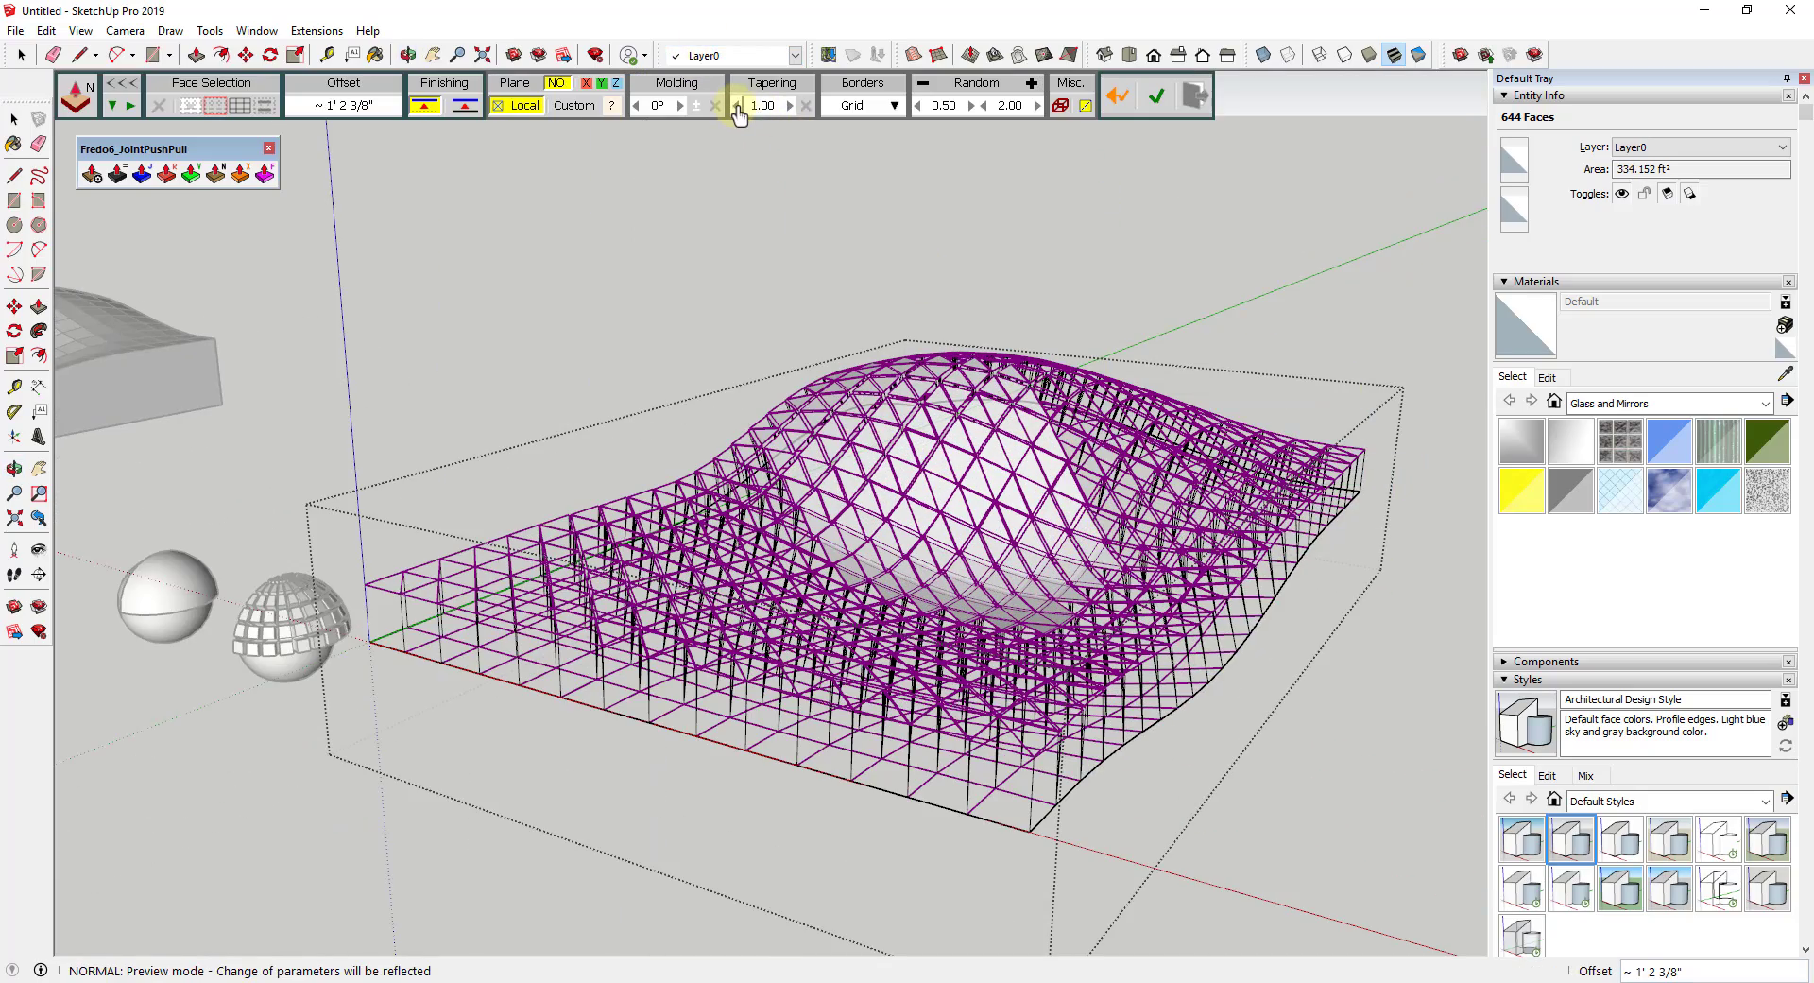
{"action": "left_click", "coordinate": [736, 106]}
{"action": "left_click", "coordinate": [736, 106]}
{"action": "left_click", "coordinate": [736, 106]}
{"action": "left_click", "coordinate": [736, 106]}
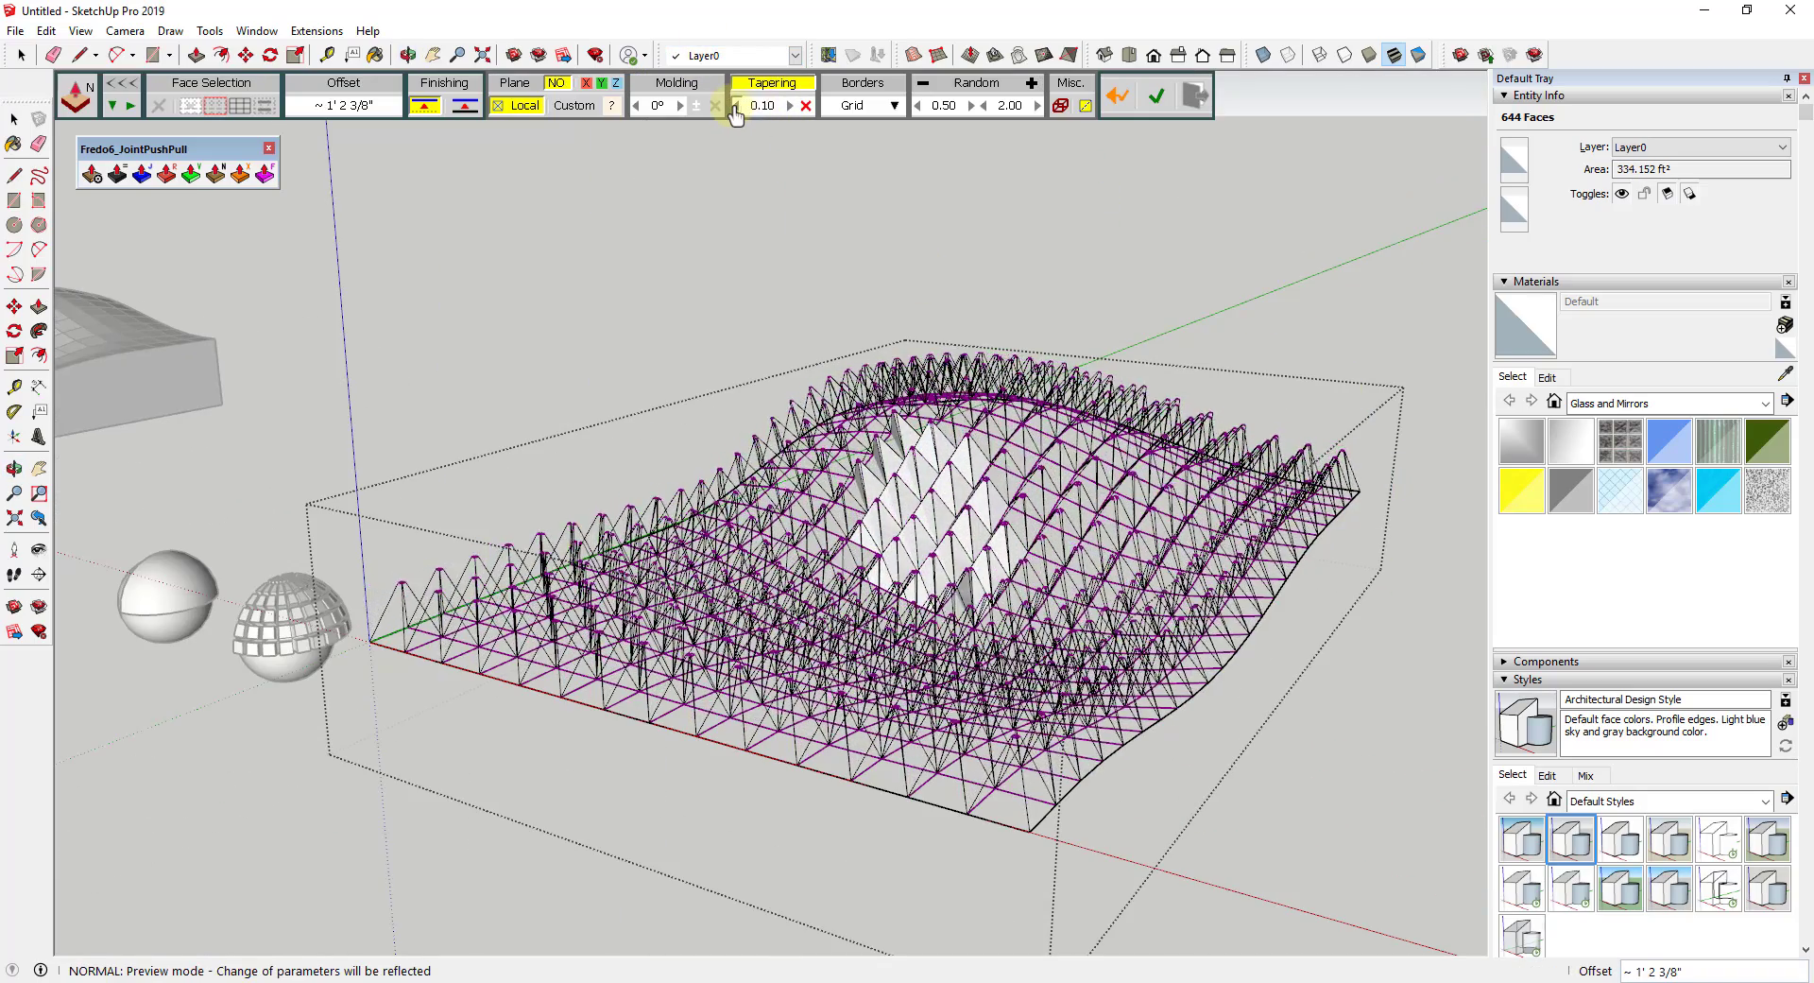
{"action": "left_click", "coordinate": [736, 106]}
{"action": "left_click", "coordinate": [736, 106]}
{"action": "left_click", "coordinate": [736, 106]}
Increase the Tapering of the mesh extrusion preview to 1.60, widening the outer faces
{"action": "left_click", "coordinate": [792, 106]}
{"action": "left_click", "coordinate": [792, 106]}
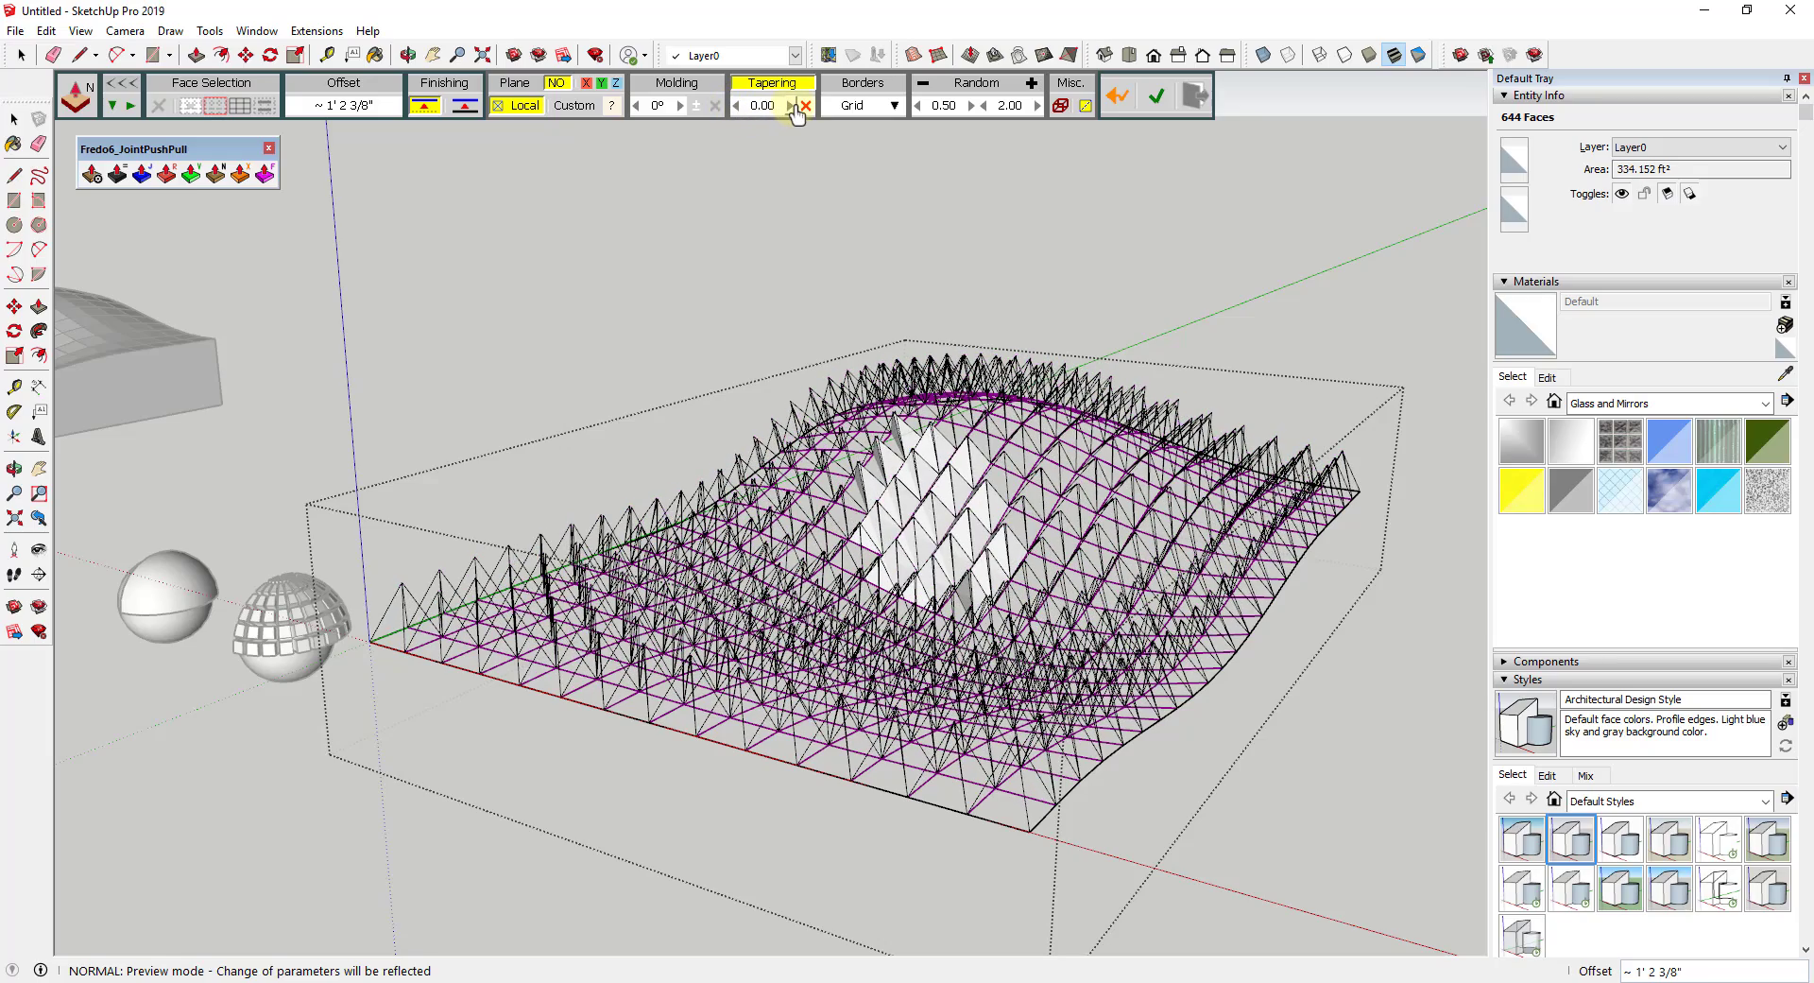
{"action": "left_click", "coordinate": [792, 106]}
{"action": "left_click", "coordinate": [792, 106]}
{"action": "left_click", "coordinate": [792, 106]}
{"action": "left_click", "coordinate": [792, 106]}
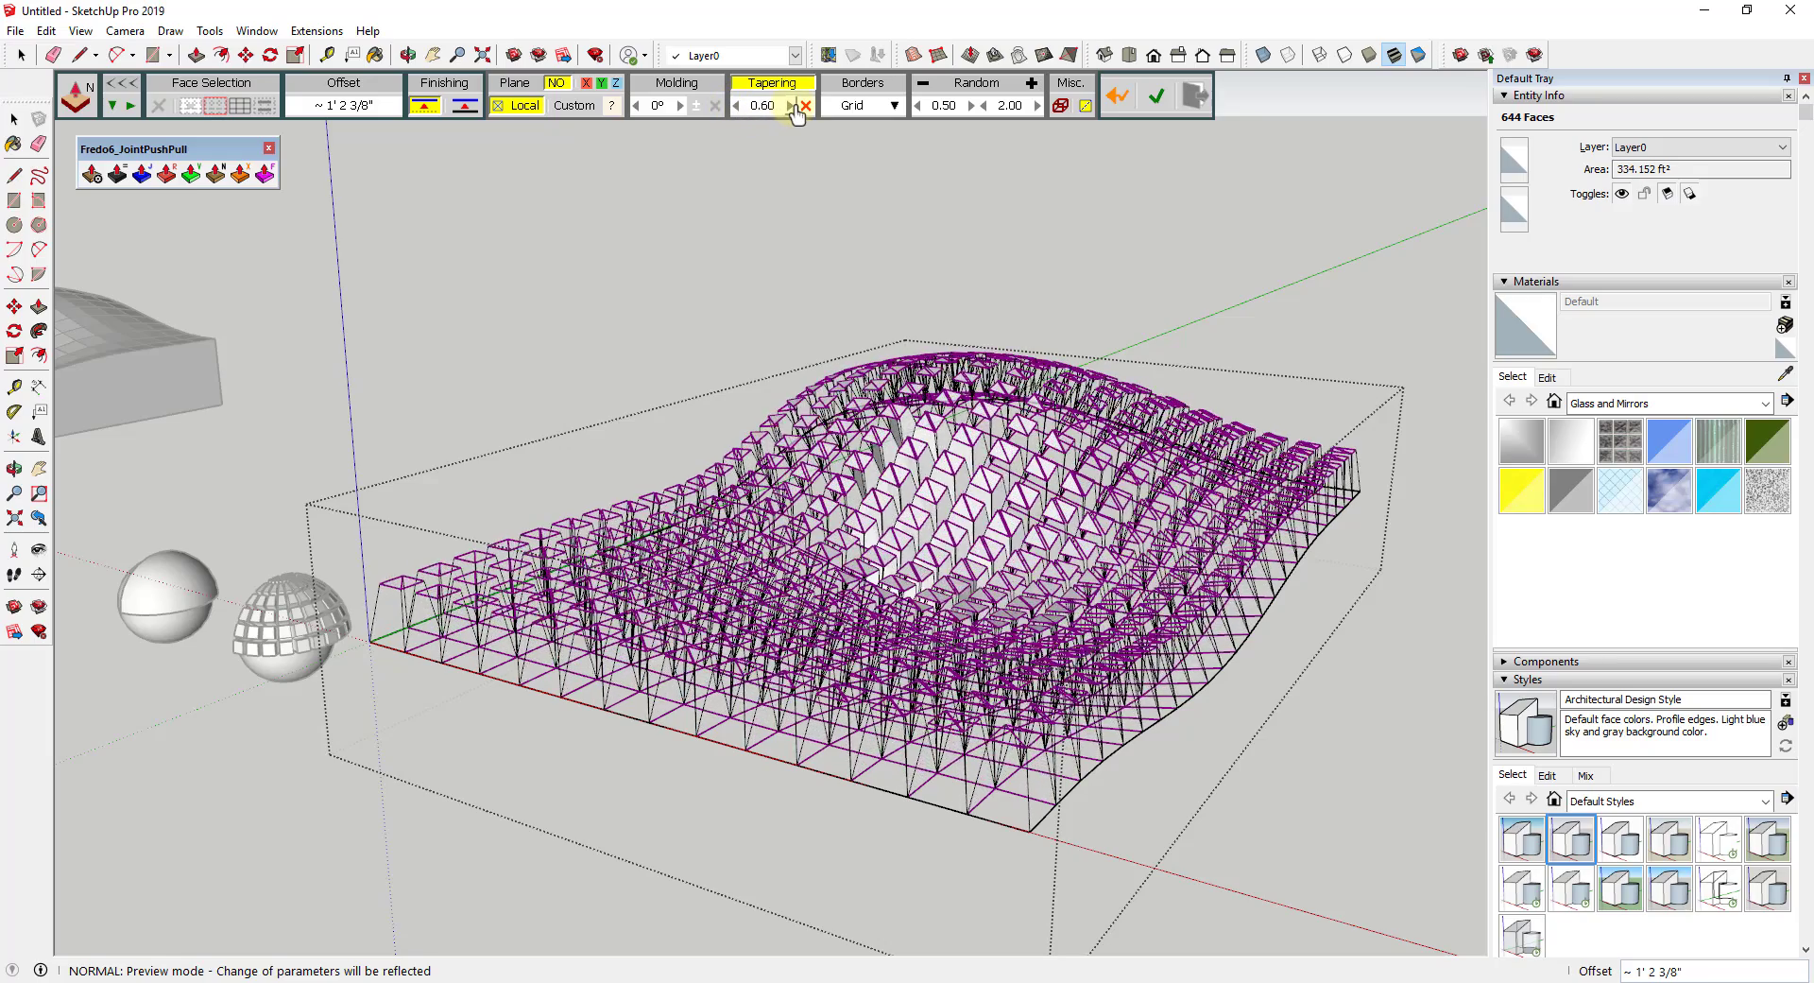
{"action": "left_click", "coordinate": [792, 106]}
{"action": "left_click", "coordinate": [791, 106]}
{"action": "left_click", "coordinate": [792, 105]}
{"action": "left_click", "coordinate": [792, 106]}
{"action": "left_click", "coordinate": [792, 106]}
{"action": "left_click", "coordinate": [791, 106]}
{"action": "left_click", "coordinate": [792, 106]}
{"action": "left_click", "coordinate": [792, 106]}
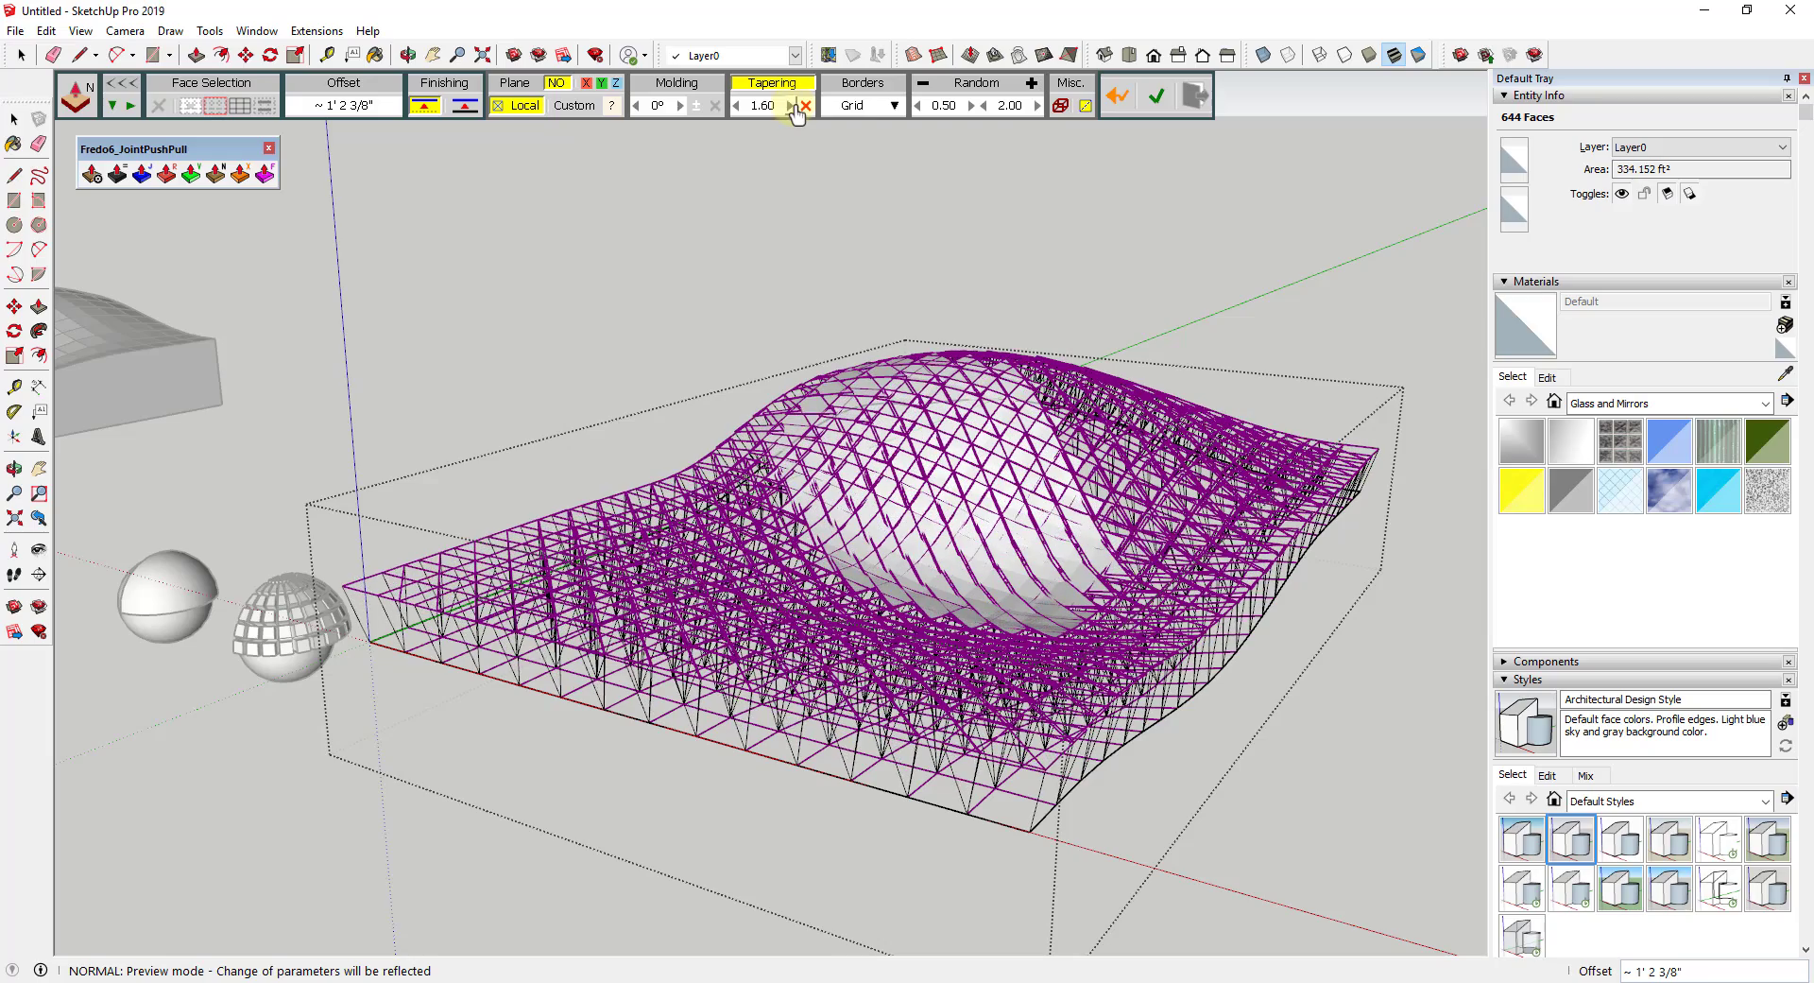
Reduce the Tapering back to 0.00 and generate the spiked mesh geometry
{"action": "left_click", "coordinate": [736, 106]}
{"action": "left_click", "coordinate": [736, 106]}
{"action": "left_click", "coordinate": [736, 105]}
{"action": "left_click", "coordinate": [736, 106]}
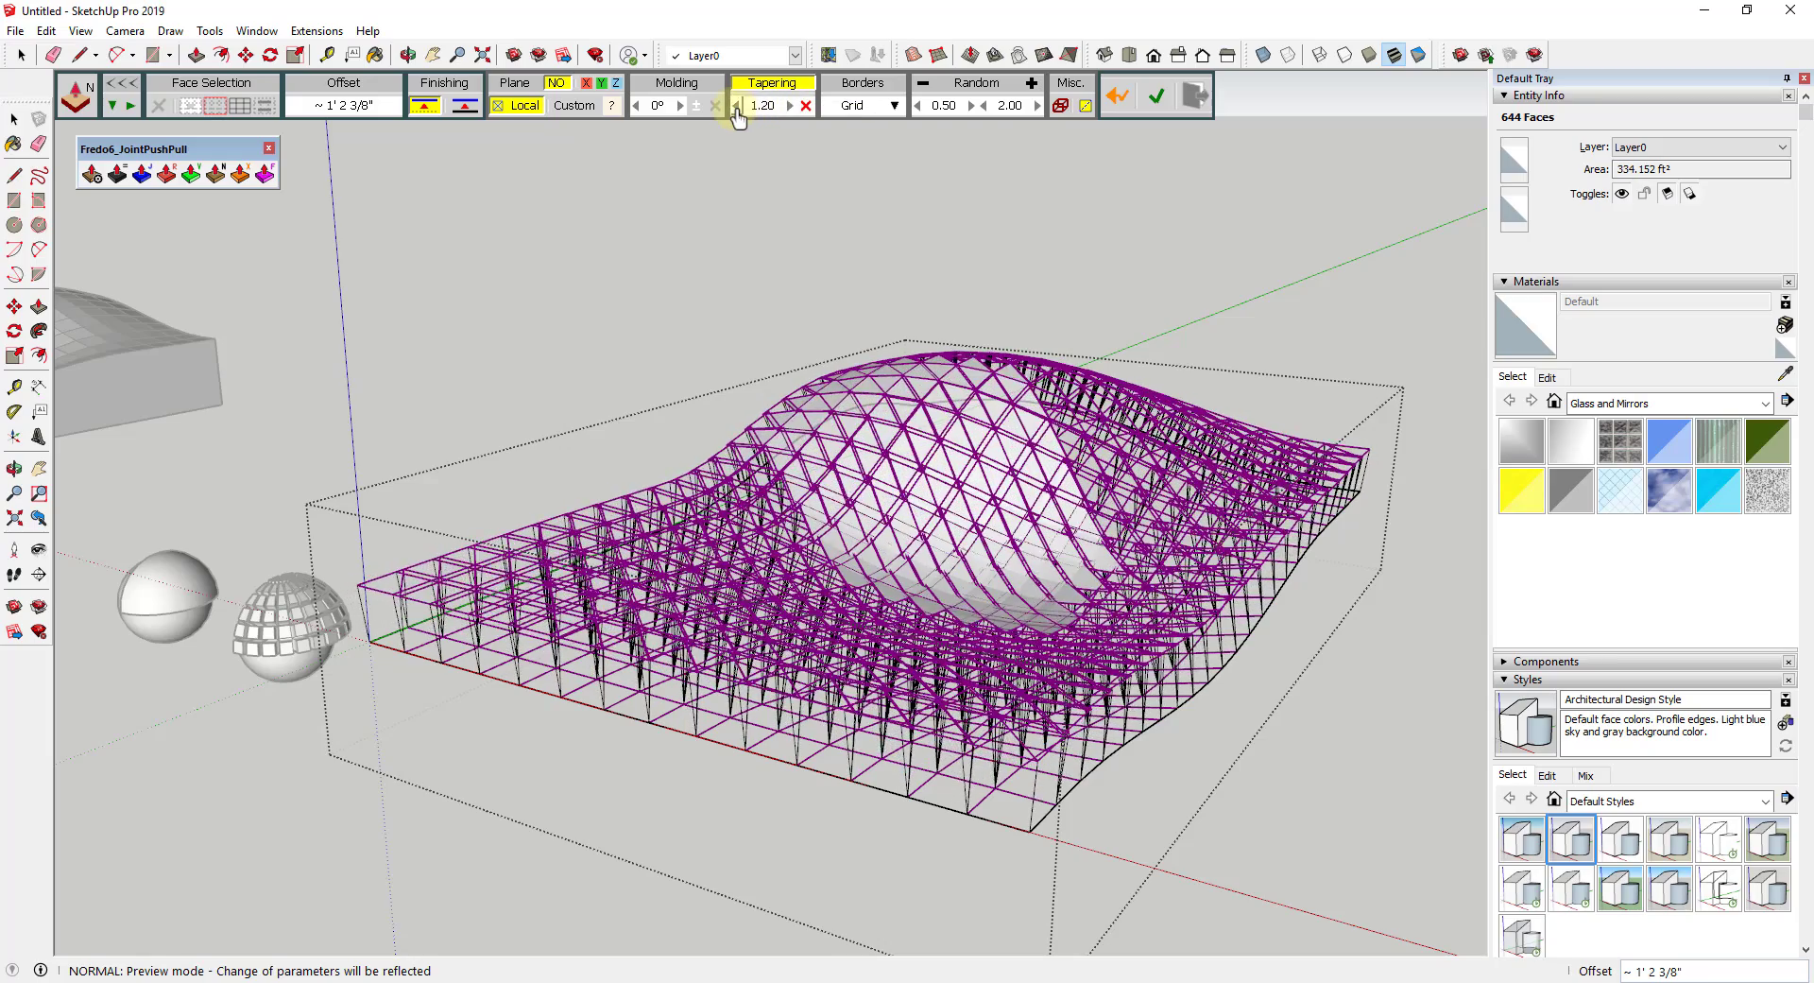
{"action": "left_click", "coordinate": [736, 106]}
{"action": "left_click", "coordinate": [736, 105]}
{"action": "left_click", "coordinate": [736, 106]}
{"action": "left_click", "coordinate": [736, 106]}
{"action": "left_click", "coordinate": [736, 105]}
{"action": "left_click", "coordinate": [736, 105]}
{"action": "left_click", "coordinate": [736, 106]}
{"action": "left_click", "coordinate": [736, 106]}
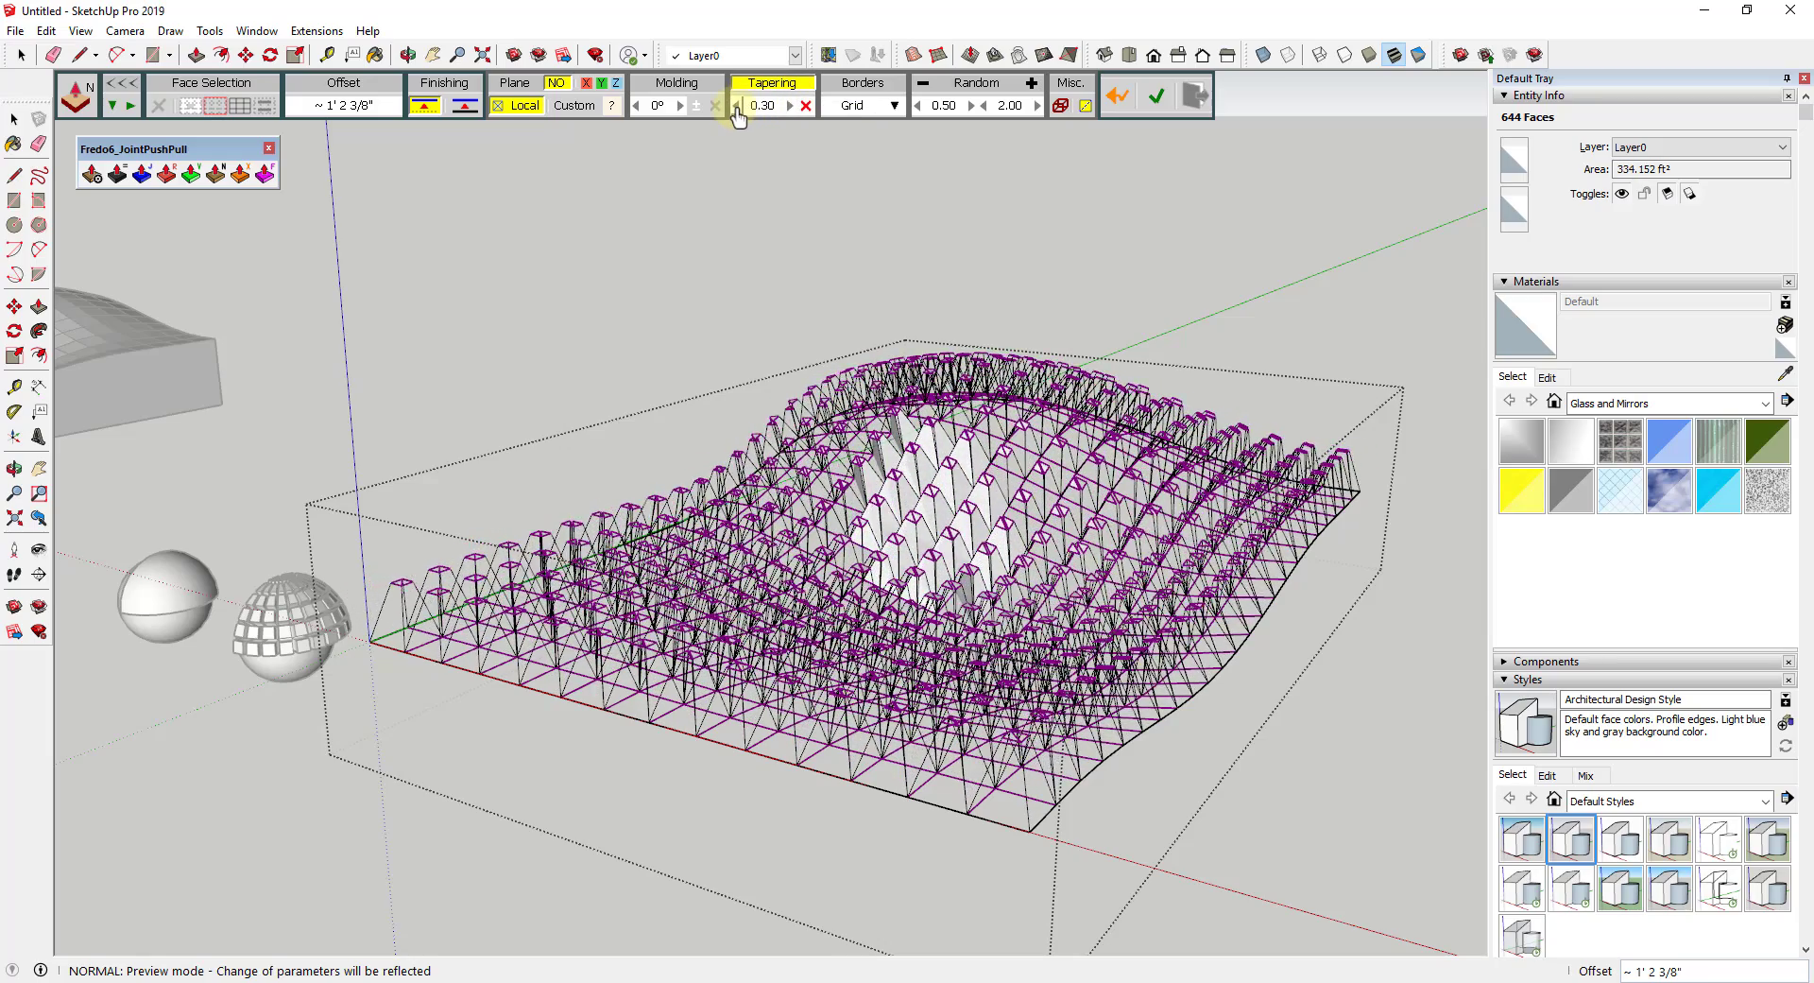
{"action": "left_click", "coordinate": [736, 106]}
{"action": "left_click", "coordinate": [736, 106]}
{"action": "left_click", "coordinate": [736, 105]}
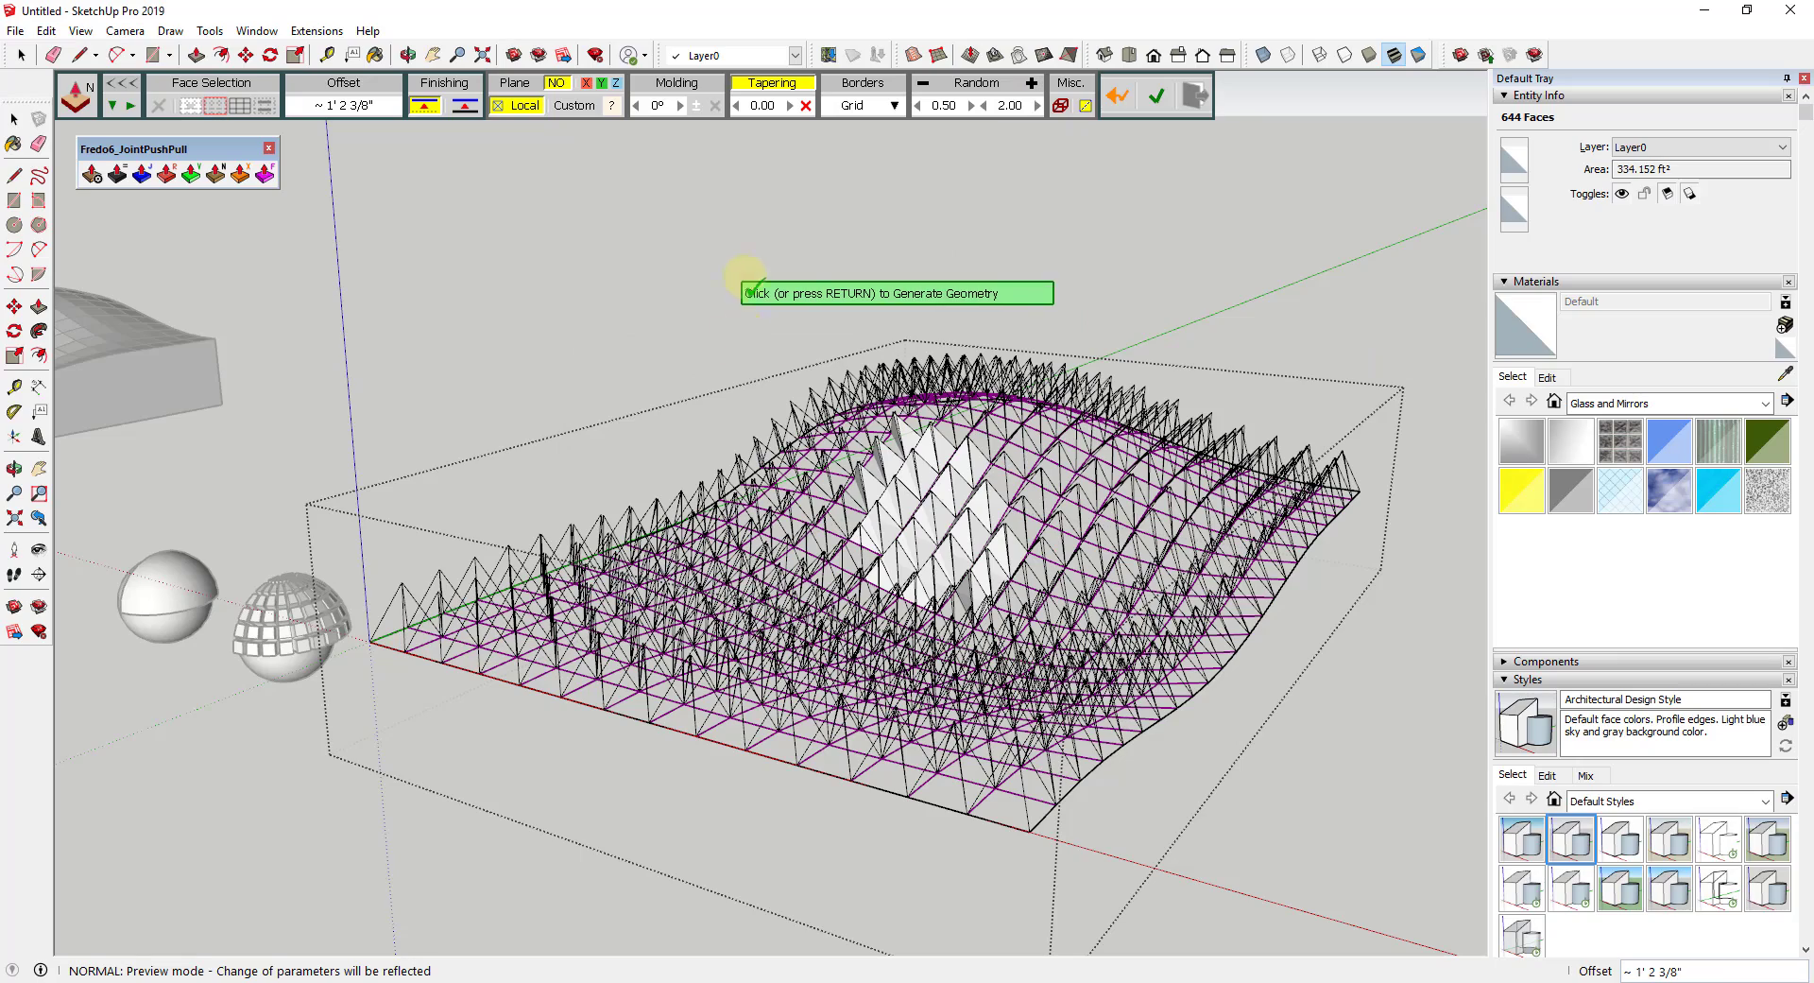
{"action": "left_click", "coordinate": [1188, 321]}
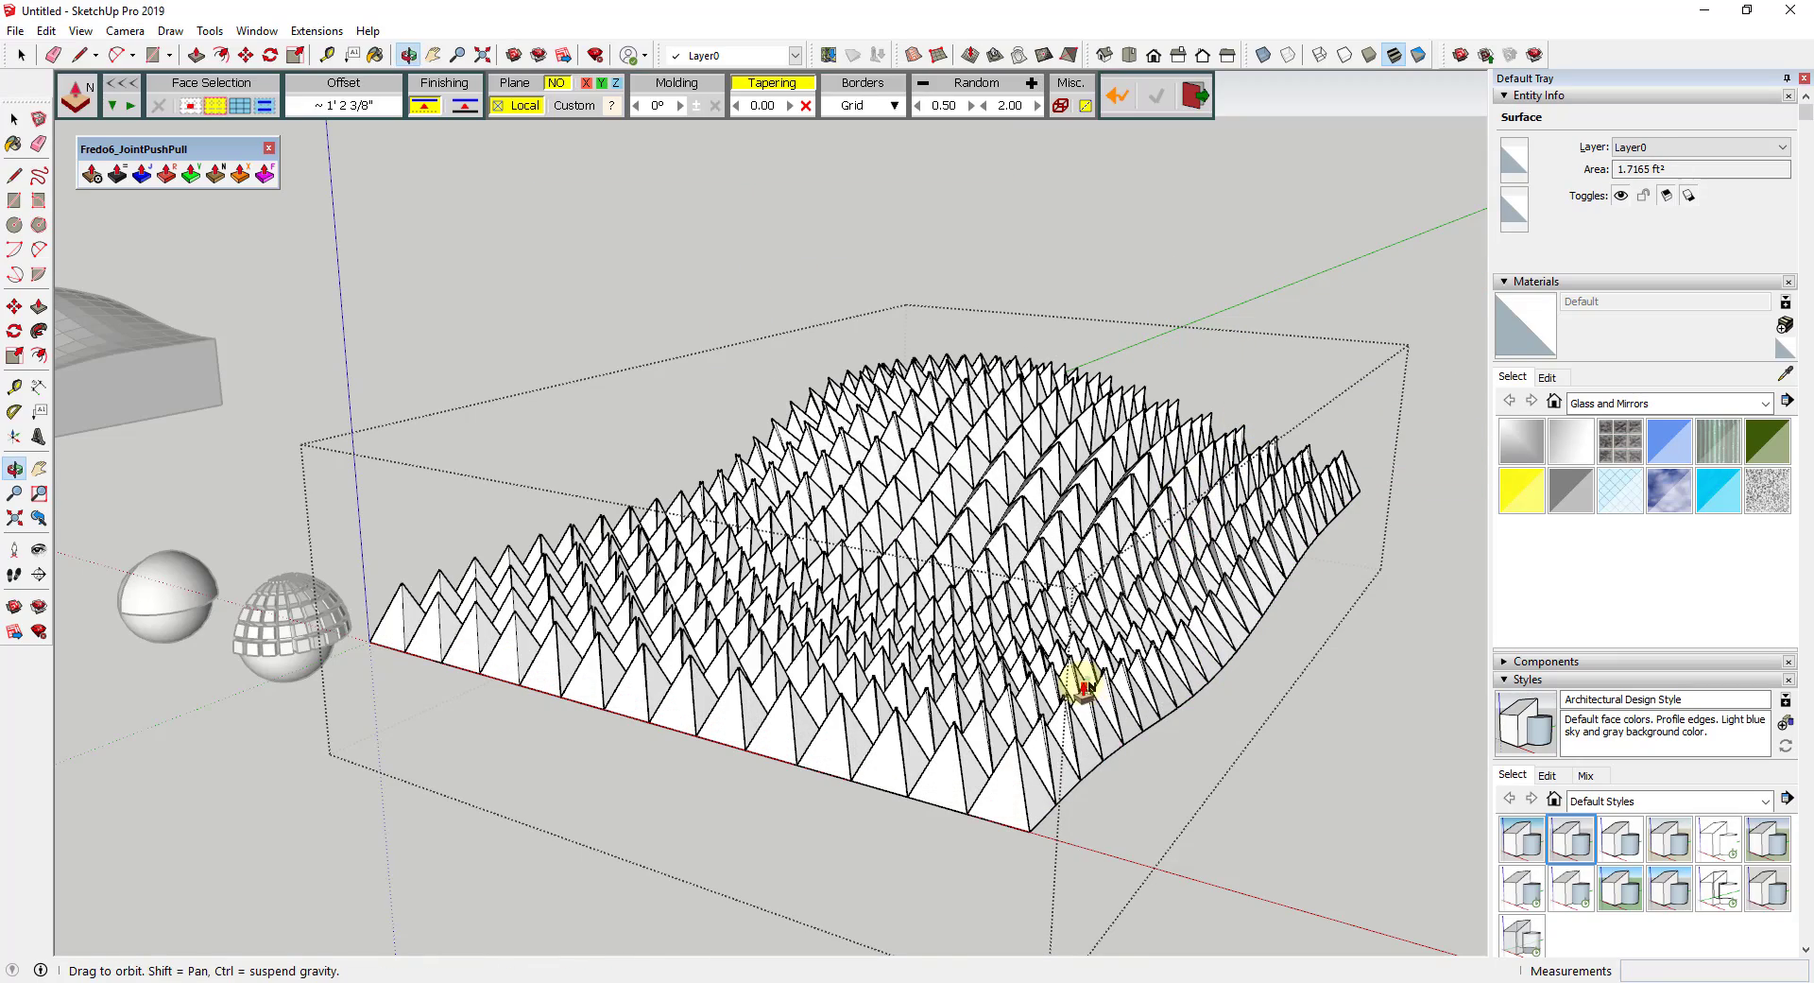
Inspect the spiked mesh, exit Normal Push Pull and close the mesh group
{"action": "scroll", "coordinate": [1134, 652], "scroll_direction": "up", "scroll_amount": 4}
{"action": "scroll", "coordinate": [1245, 535], "scroll_direction": "down", "scroll_amount": 3}
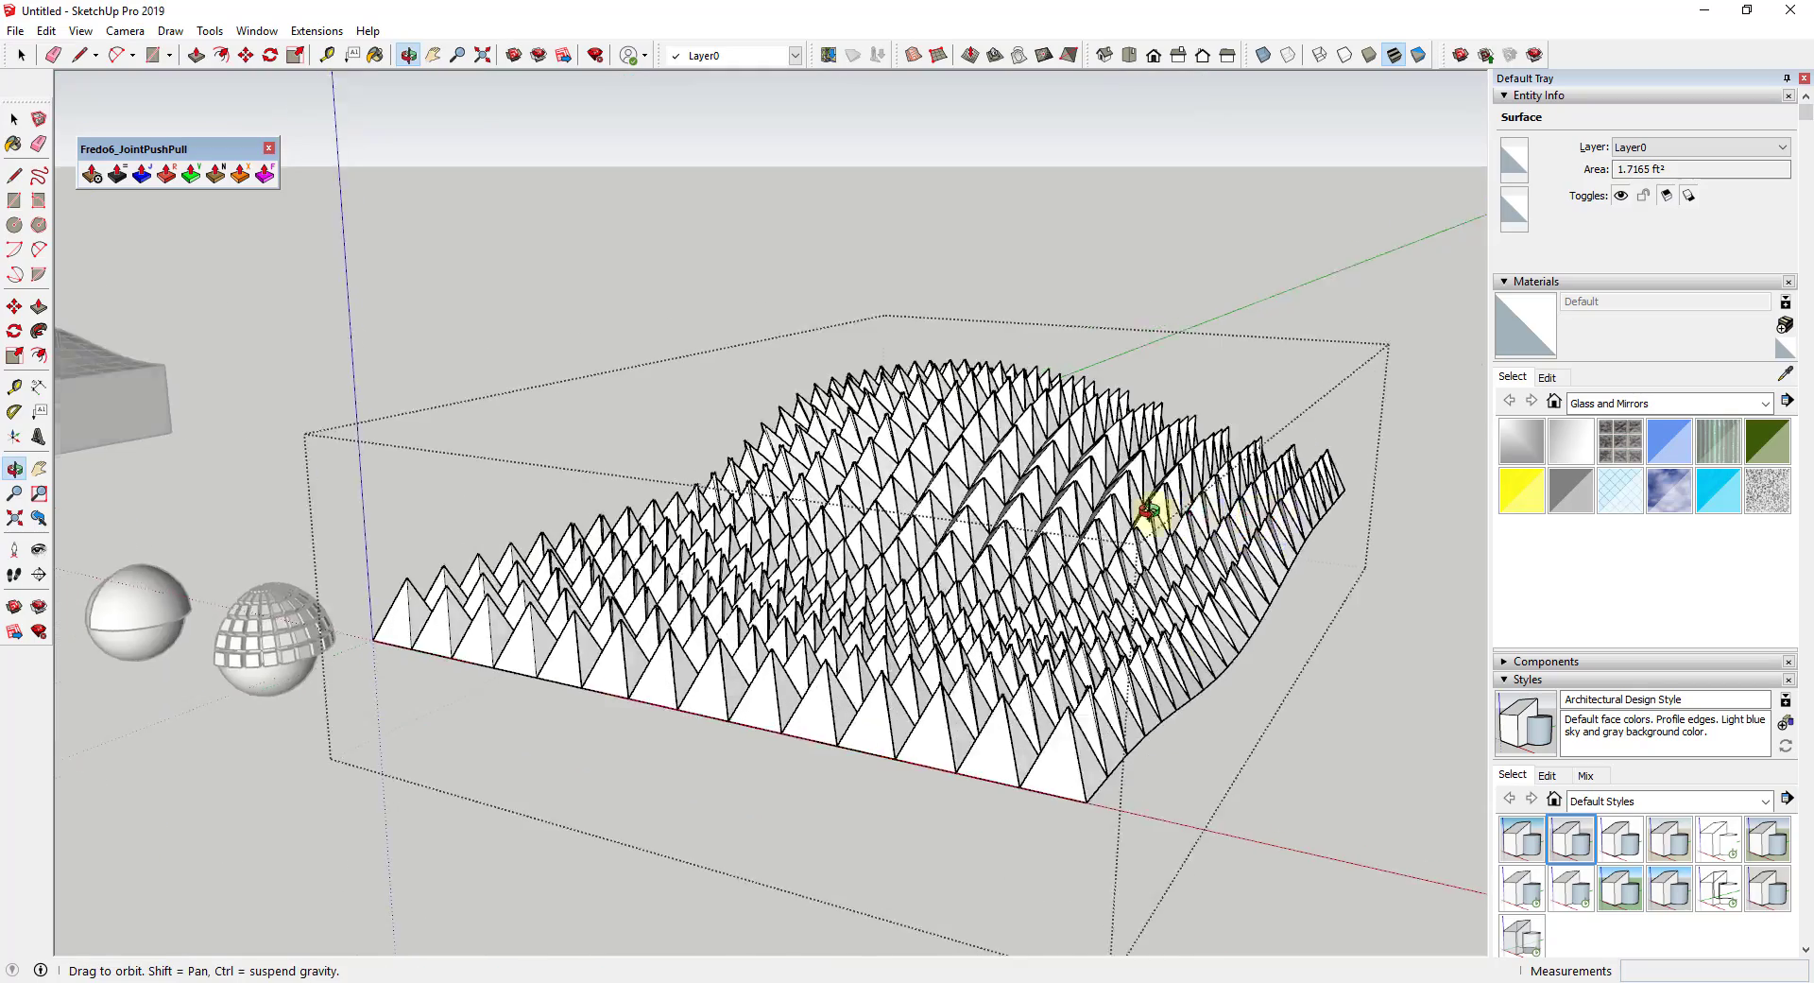
{"action": "middle_click_drag", "start_coordinate": [1154, 510], "coordinate": [1008, 490]}
{"action": "scroll", "coordinate": [993, 505], "scroll_direction": "down", "scroll_amount": 8}
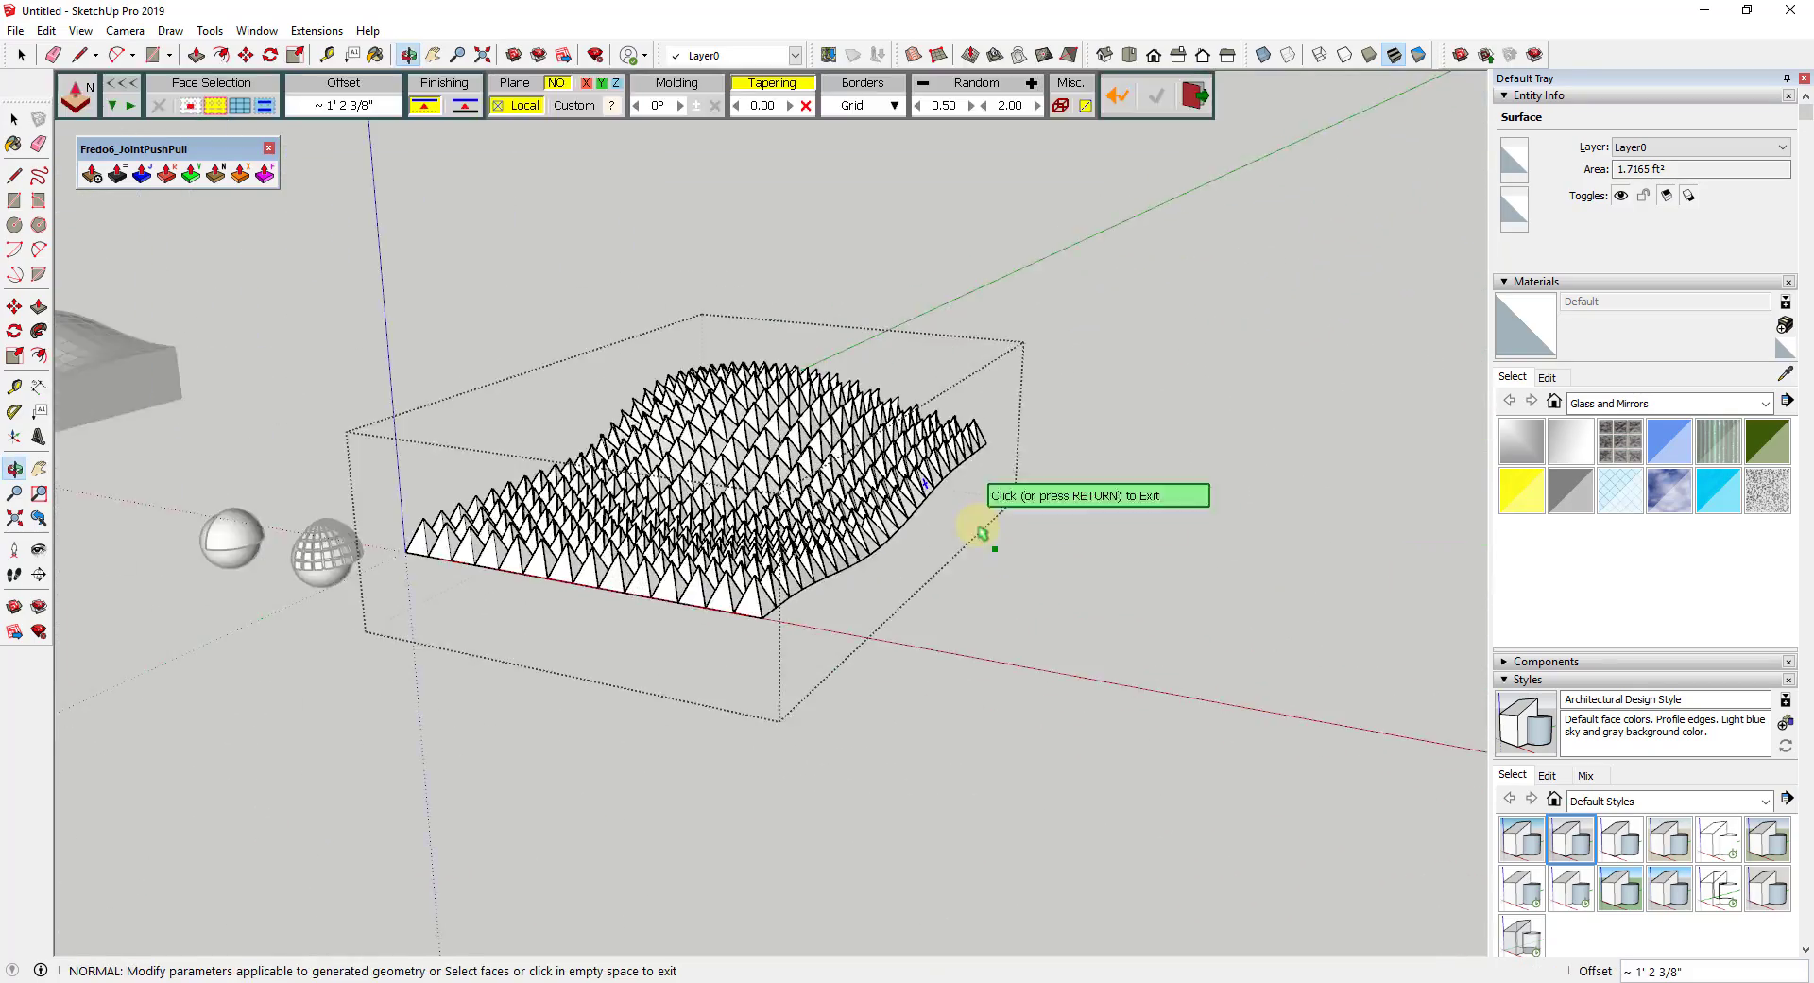
{"action": "middle_click_drag", "start_coordinate": [1086, 555], "coordinate": [1028, 535], "text": "shift"}
{"action": "key", "text": "space"}
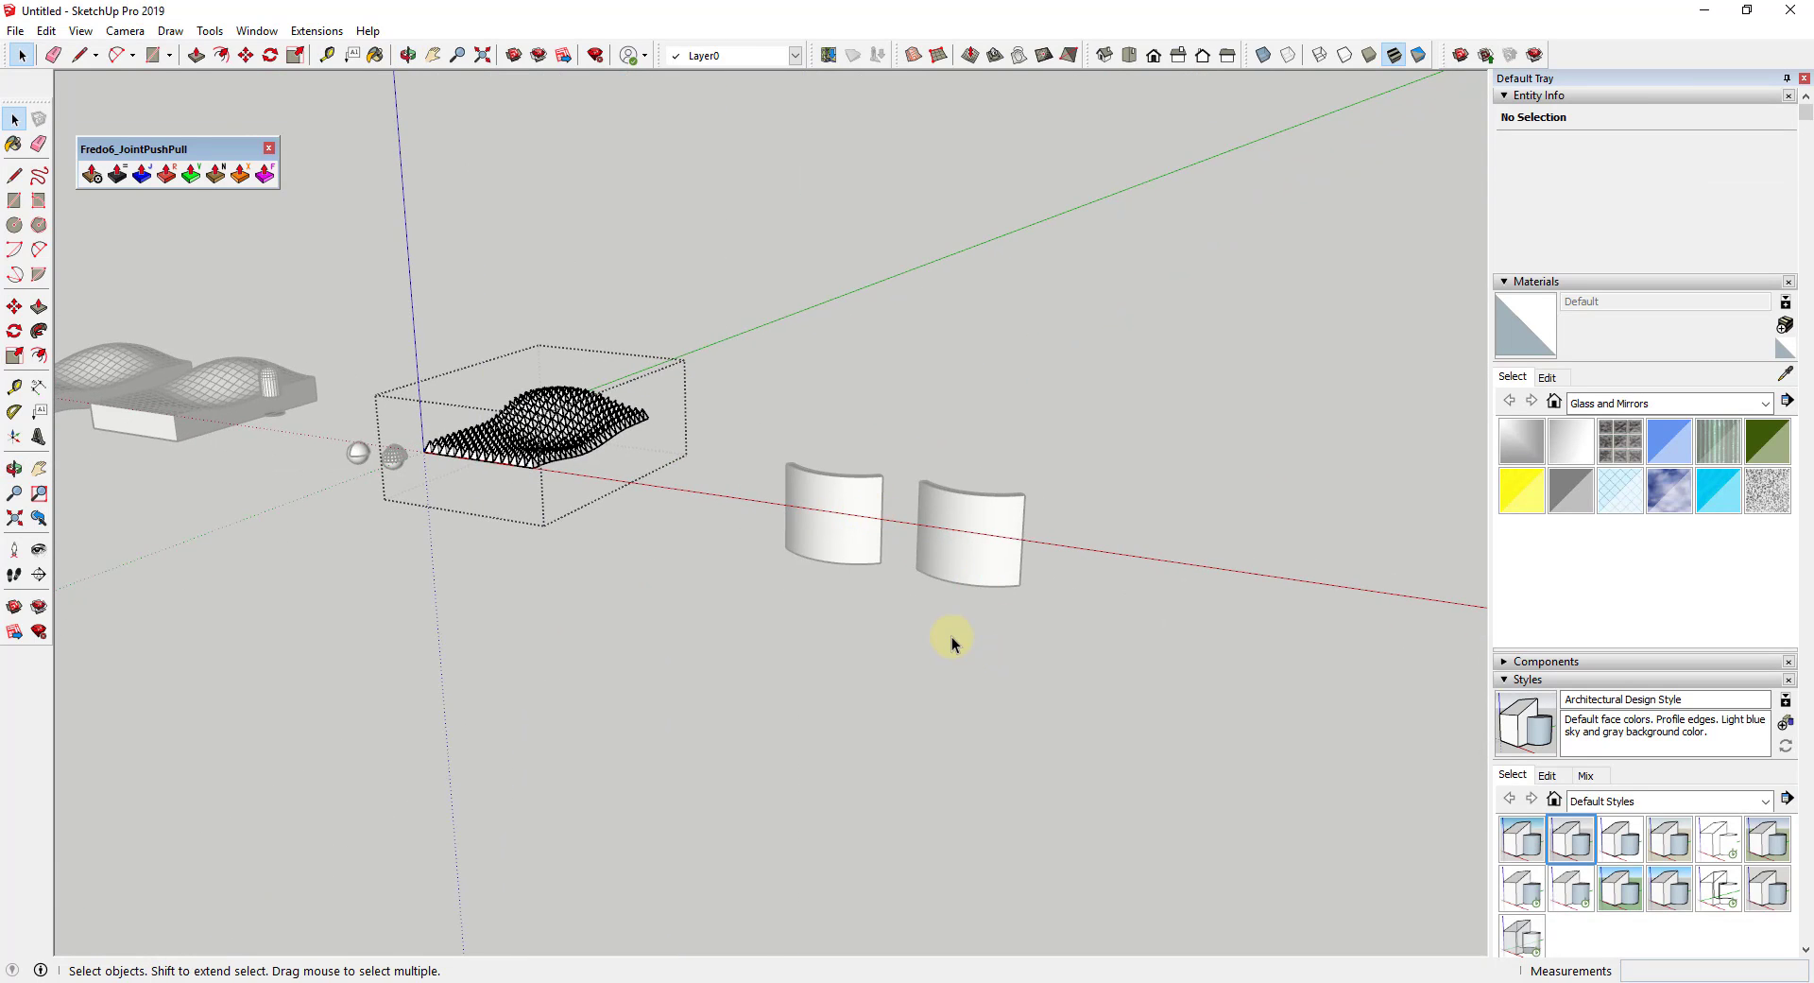
{"action": "left_click", "coordinate": [950, 637]}
Draw a rectangle with a half-length of about 1' 2 3/16" on the first curved wall's front face using Tools on Surface
{"action": "scroll", "coordinate": [769, 531], "scroll_direction": "up", "scroll_amount": 6}
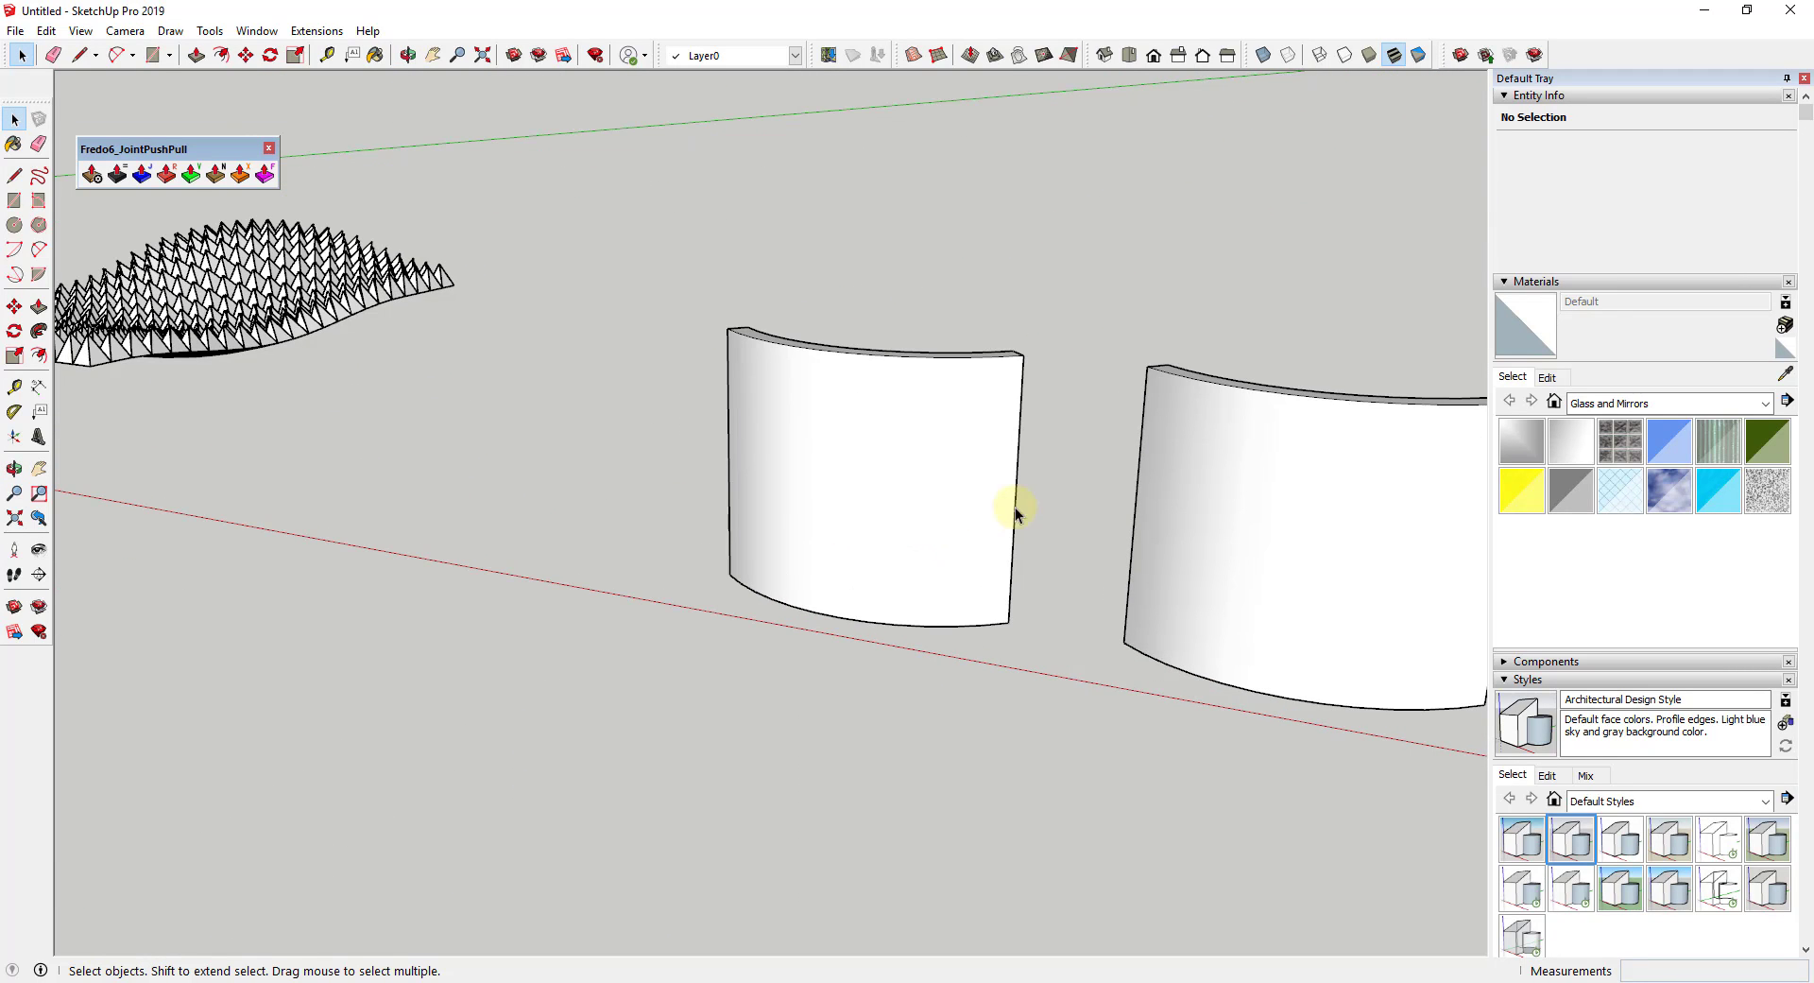
{"action": "middle_click_drag", "start_coordinate": [931, 506], "coordinate": [955, 476]}
{"action": "scroll", "coordinate": [954, 476], "scroll_direction": "up", "scroll_amount": 2}
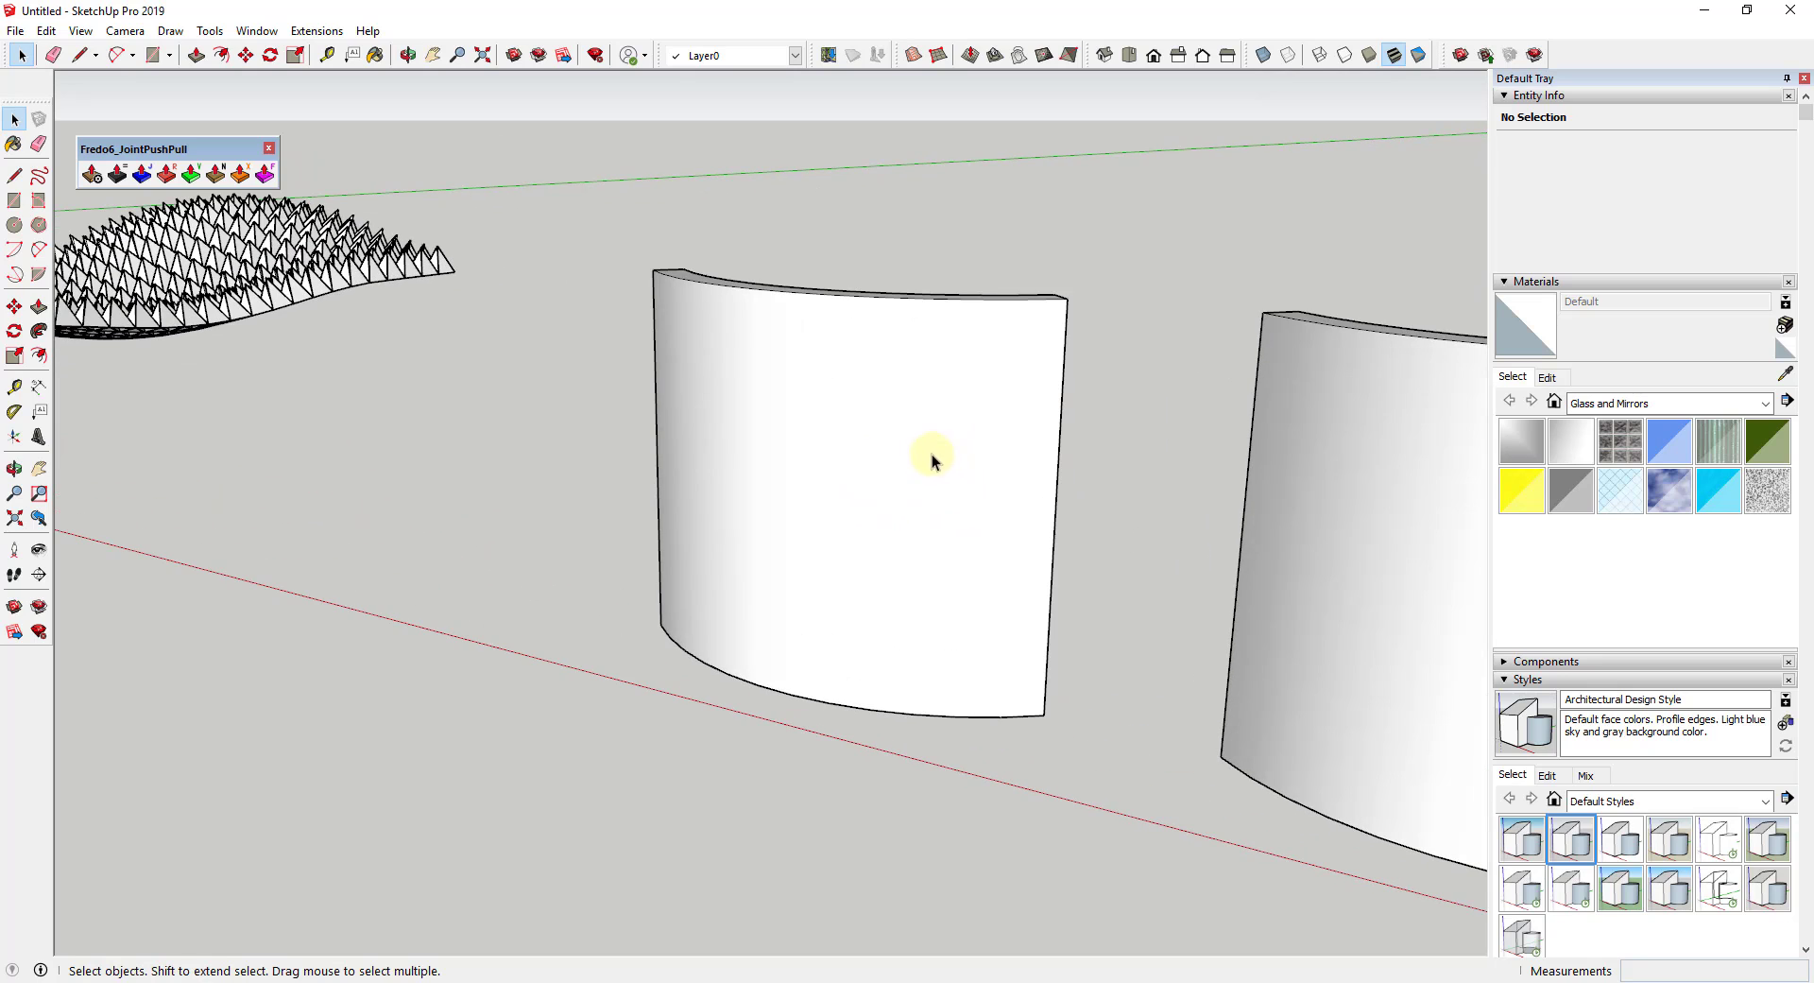
{"action": "left_click", "coordinate": [898, 350]}
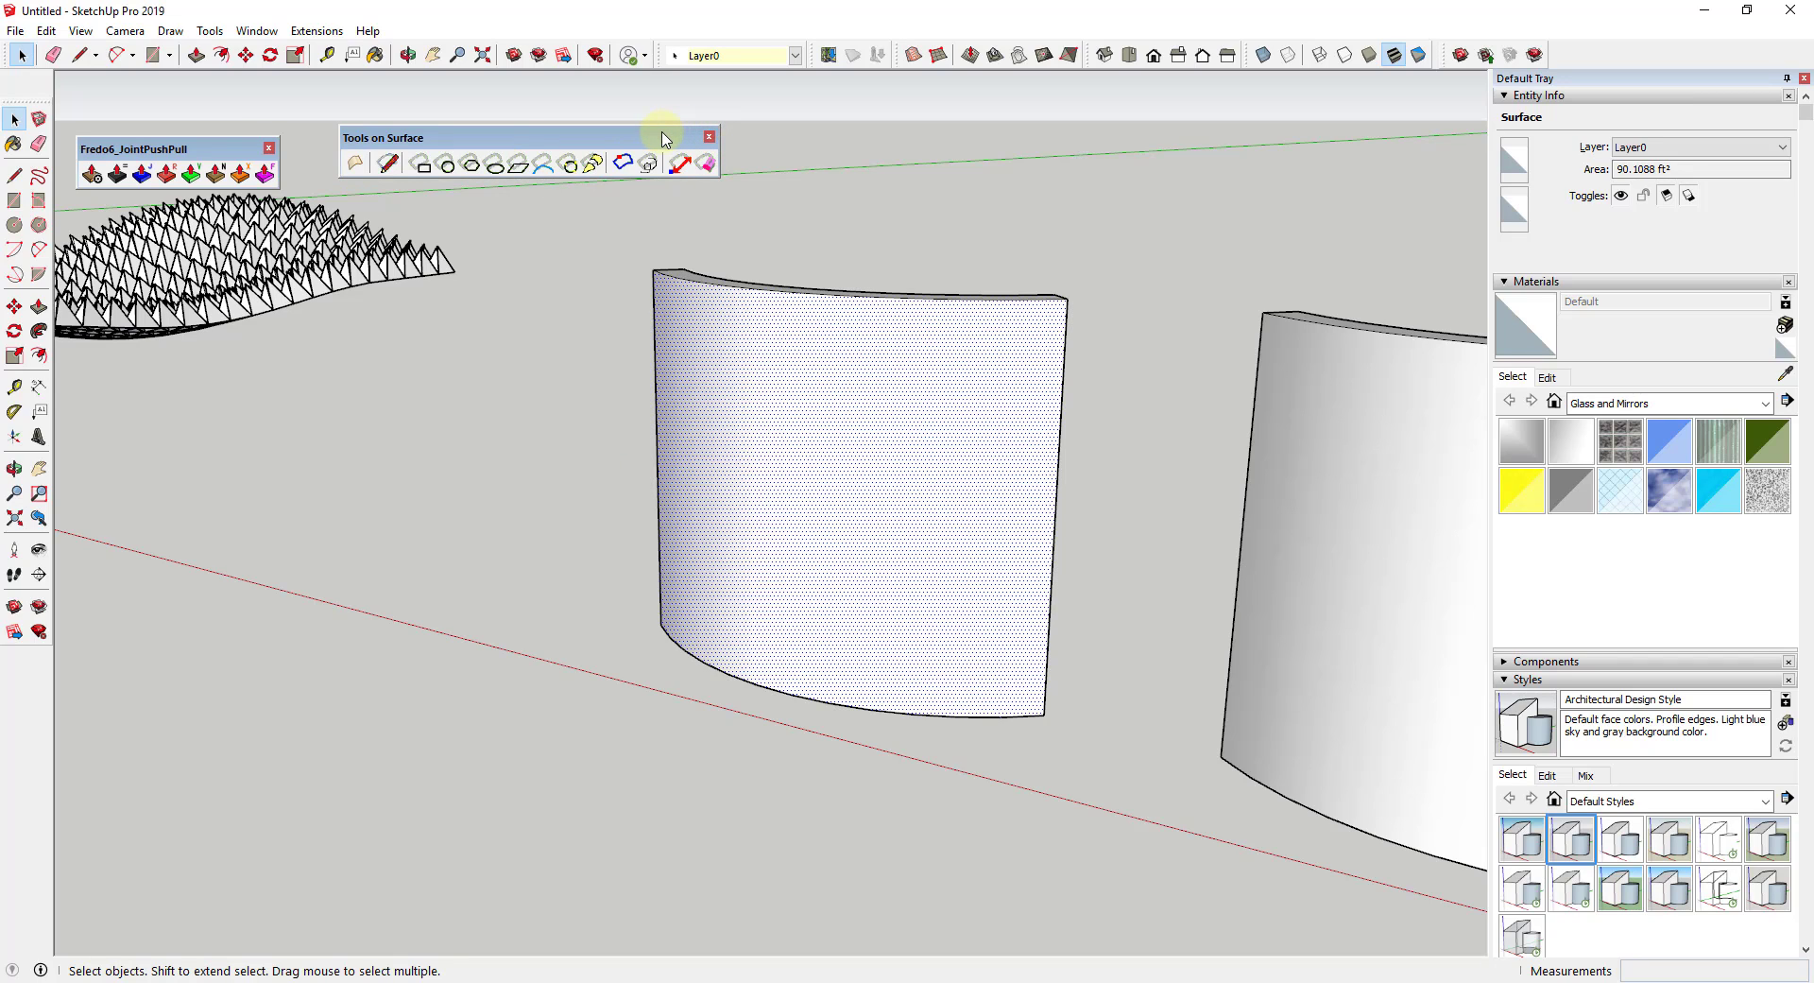
{"action": "left_click", "coordinate": [427, 170]}
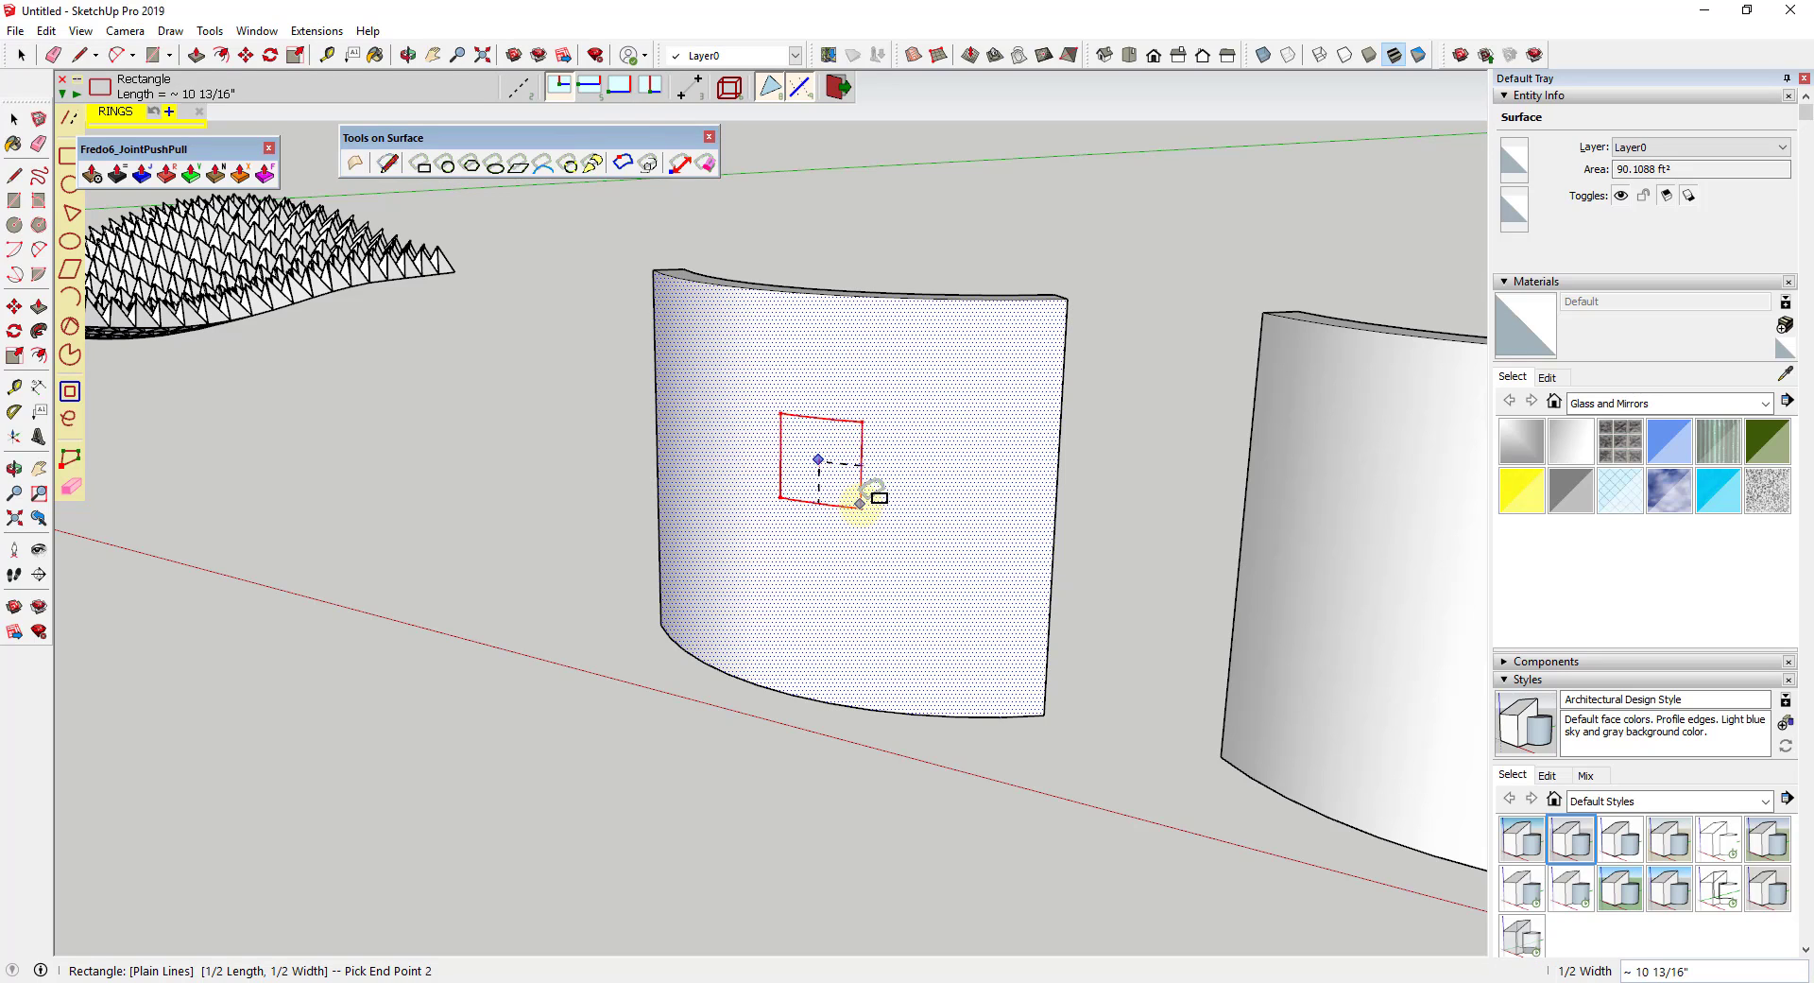
{"action": "left_click", "coordinate": [874, 510]}
{"action": "scroll", "coordinate": [877, 437], "scroll_direction": "up", "scroll_amount": 2}
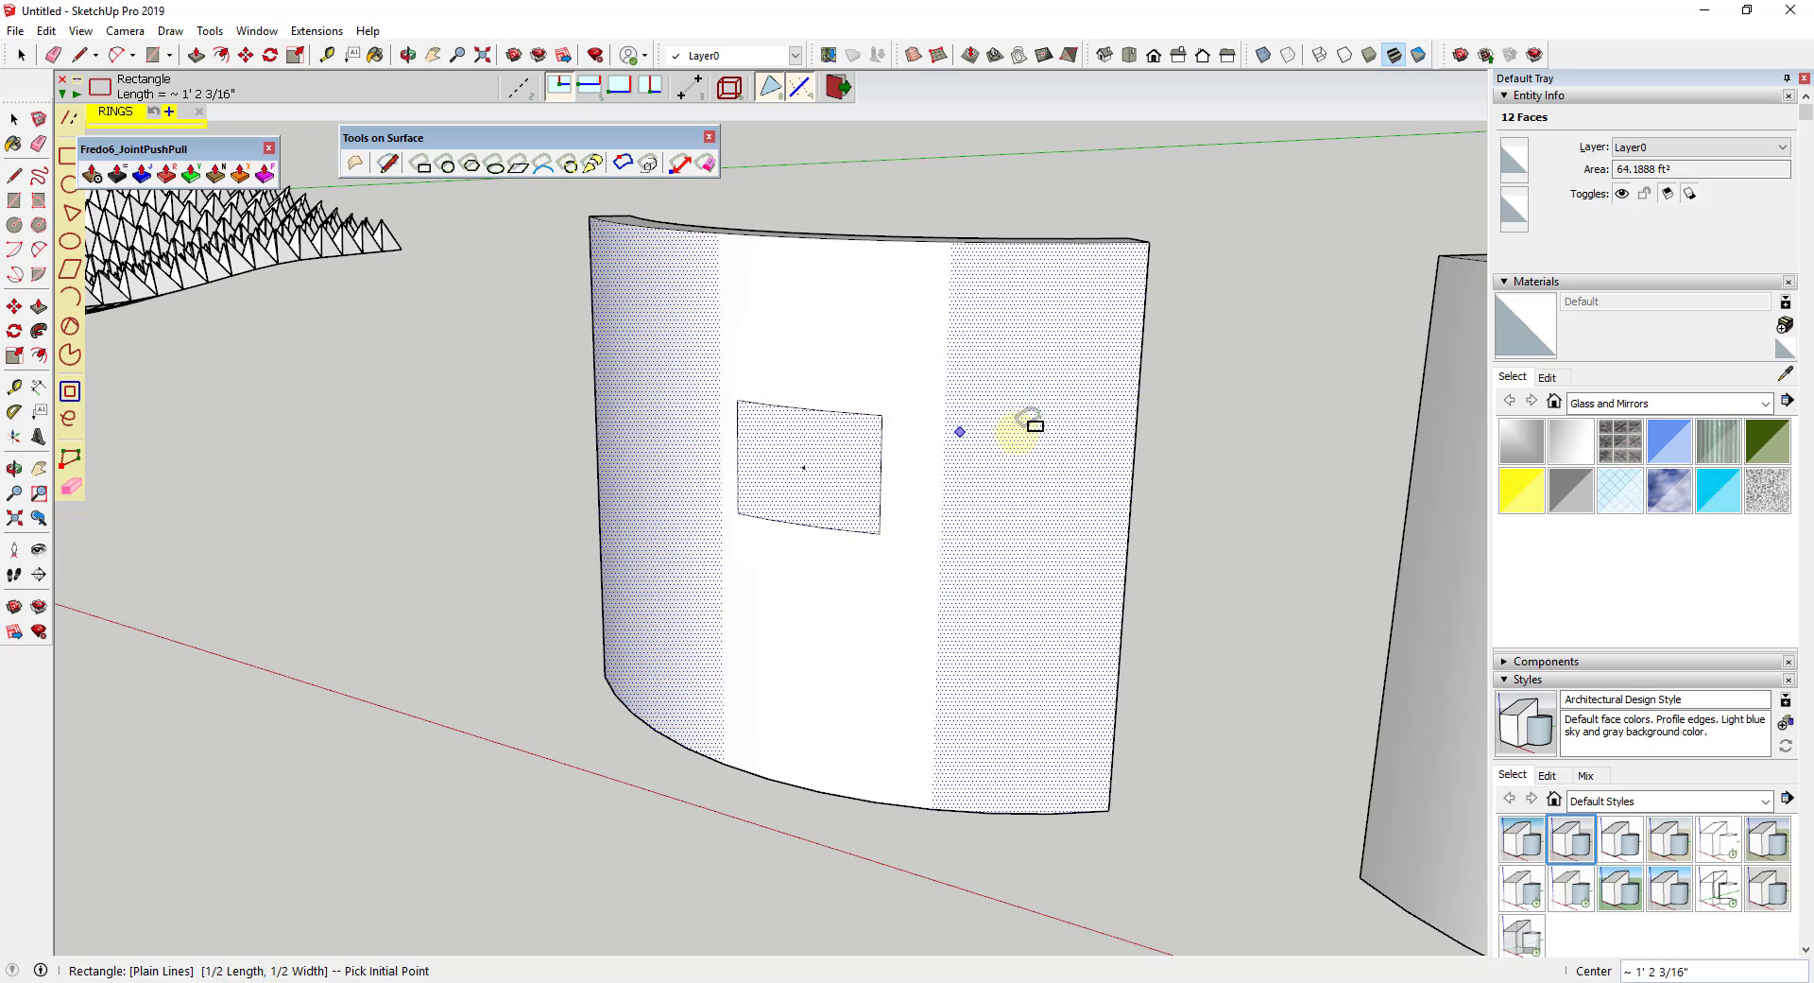
{"action": "key", "text": "space"}
Push the rectangle on the first curved wall back through its thickness by about 8 3/8" with Joint Push Pull
{"action": "middle_click_drag", "start_coordinate": [1216, 454], "coordinate": [352, 236]}
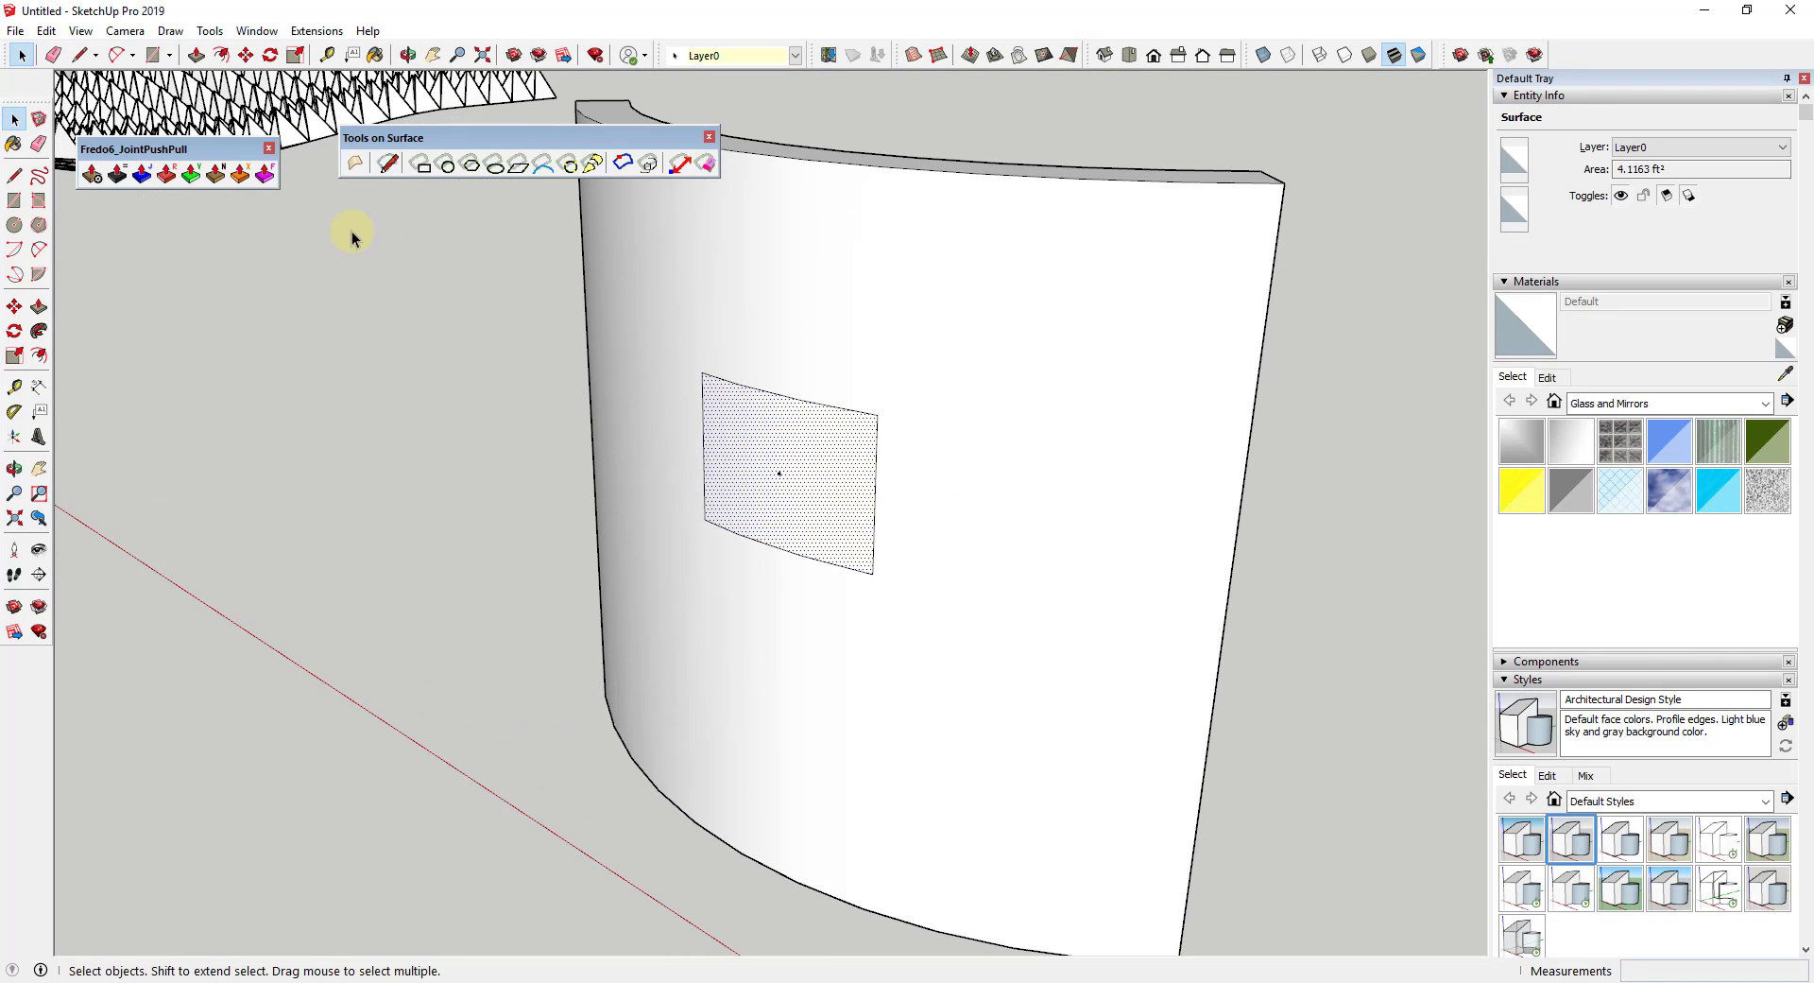
{"action": "left_click", "coordinate": [142, 175]}
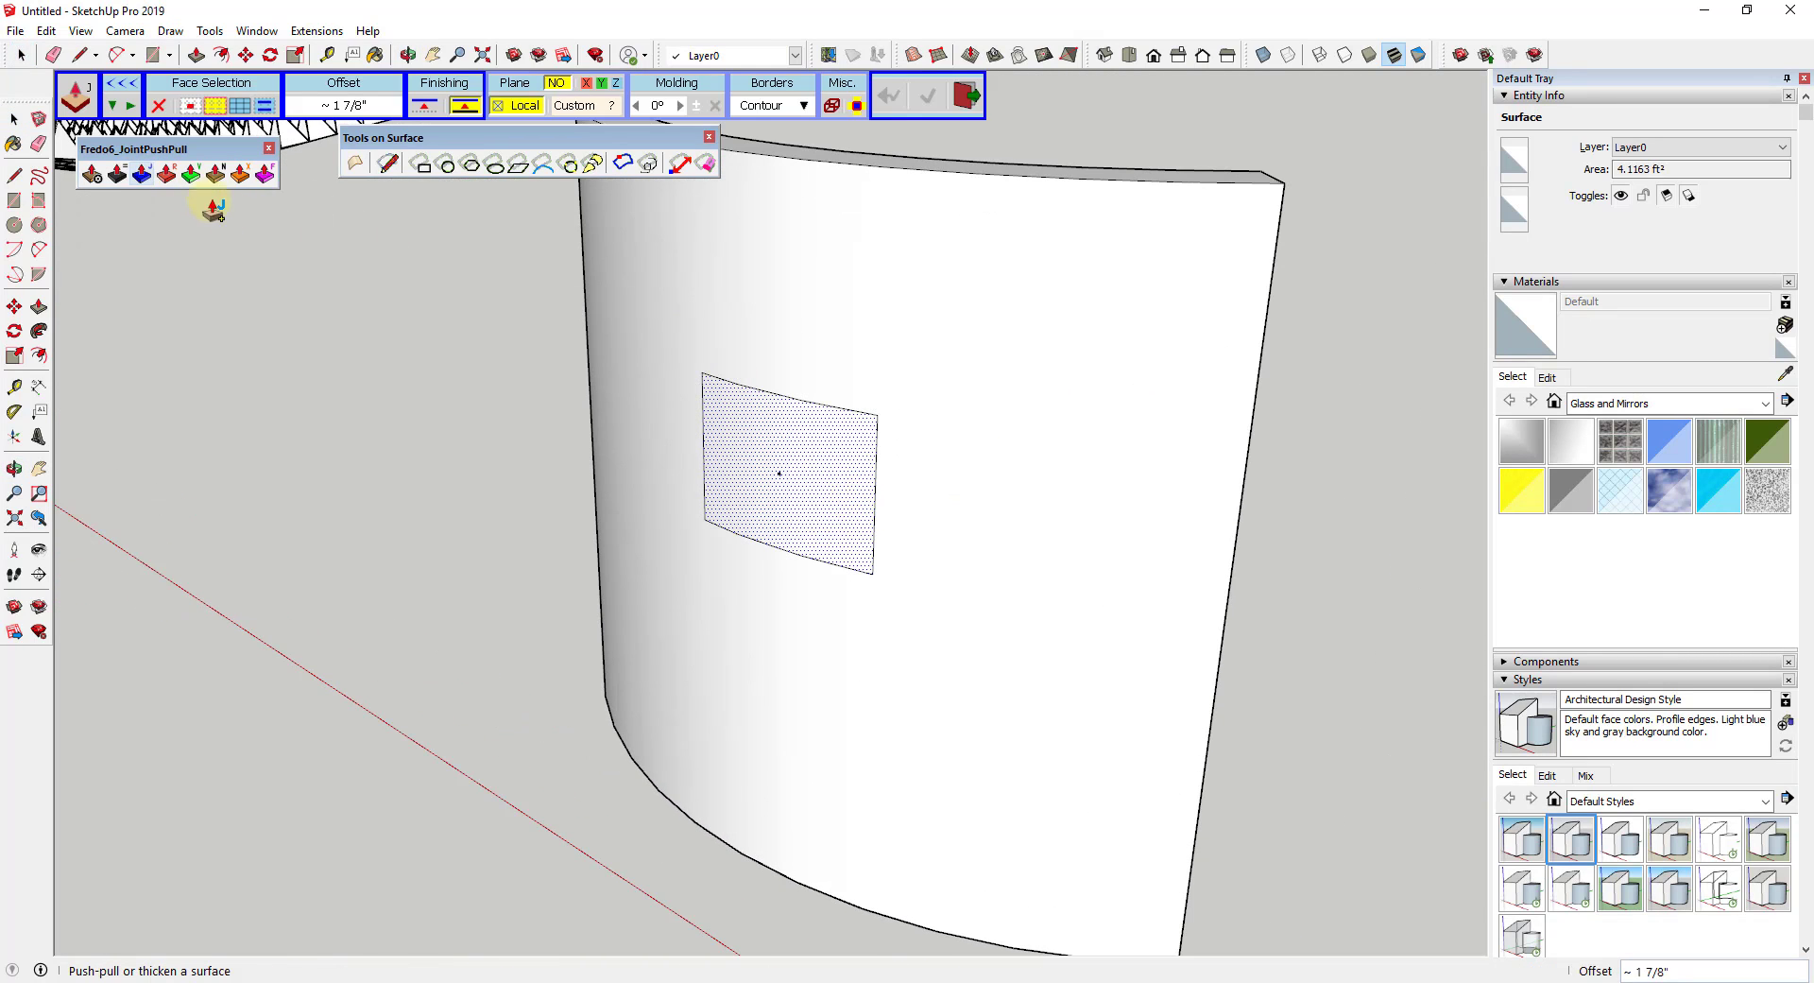
{"action": "left_click", "coordinate": [811, 518]}
{"action": "scroll", "coordinate": [799, 527], "scroll_direction": "up", "scroll_amount": 2}
{"action": "scroll", "coordinate": [830, 478], "scroll_direction": "down", "scroll_amount": 3}
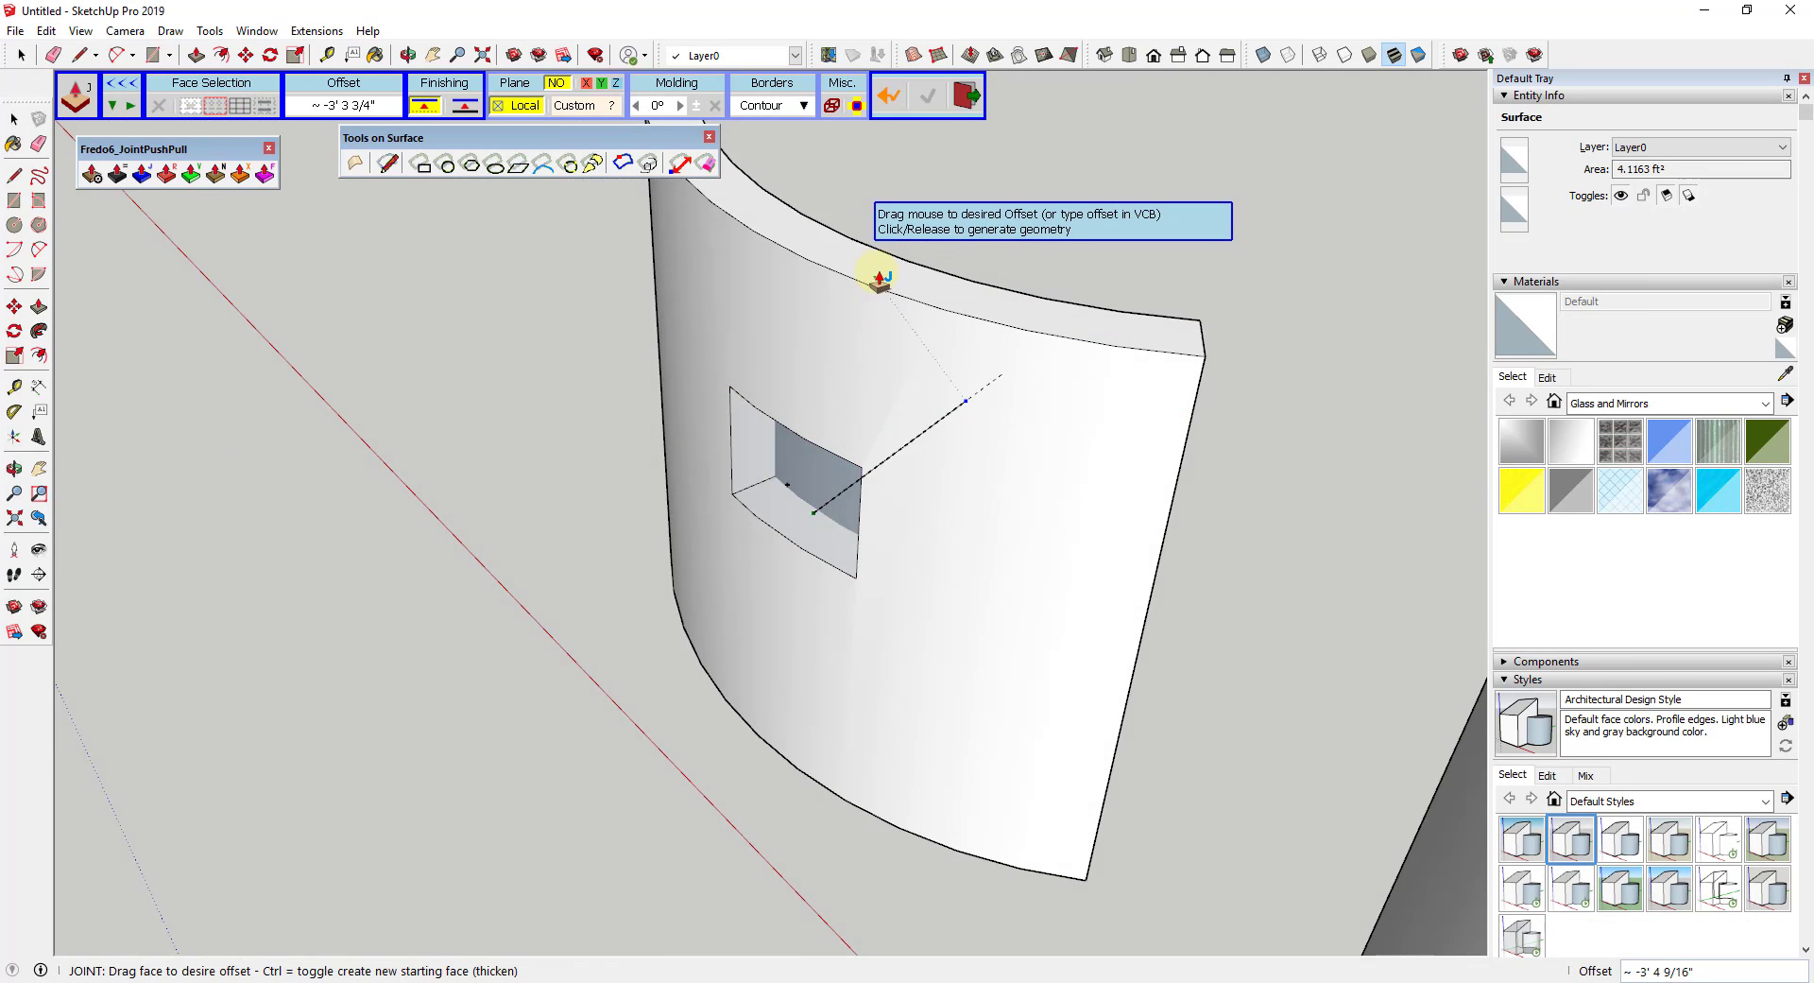
{"action": "left_click", "coordinate": [851, 244]}
Delete the leftover face on the back of the first curved wall to open the window through it
{"action": "middle_click_drag", "start_coordinate": [944, 462], "coordinate": [132, 395]}
{"action": "left_click", "coordinate": [783, 466]}
{"action": "key", "text": "Delete"}
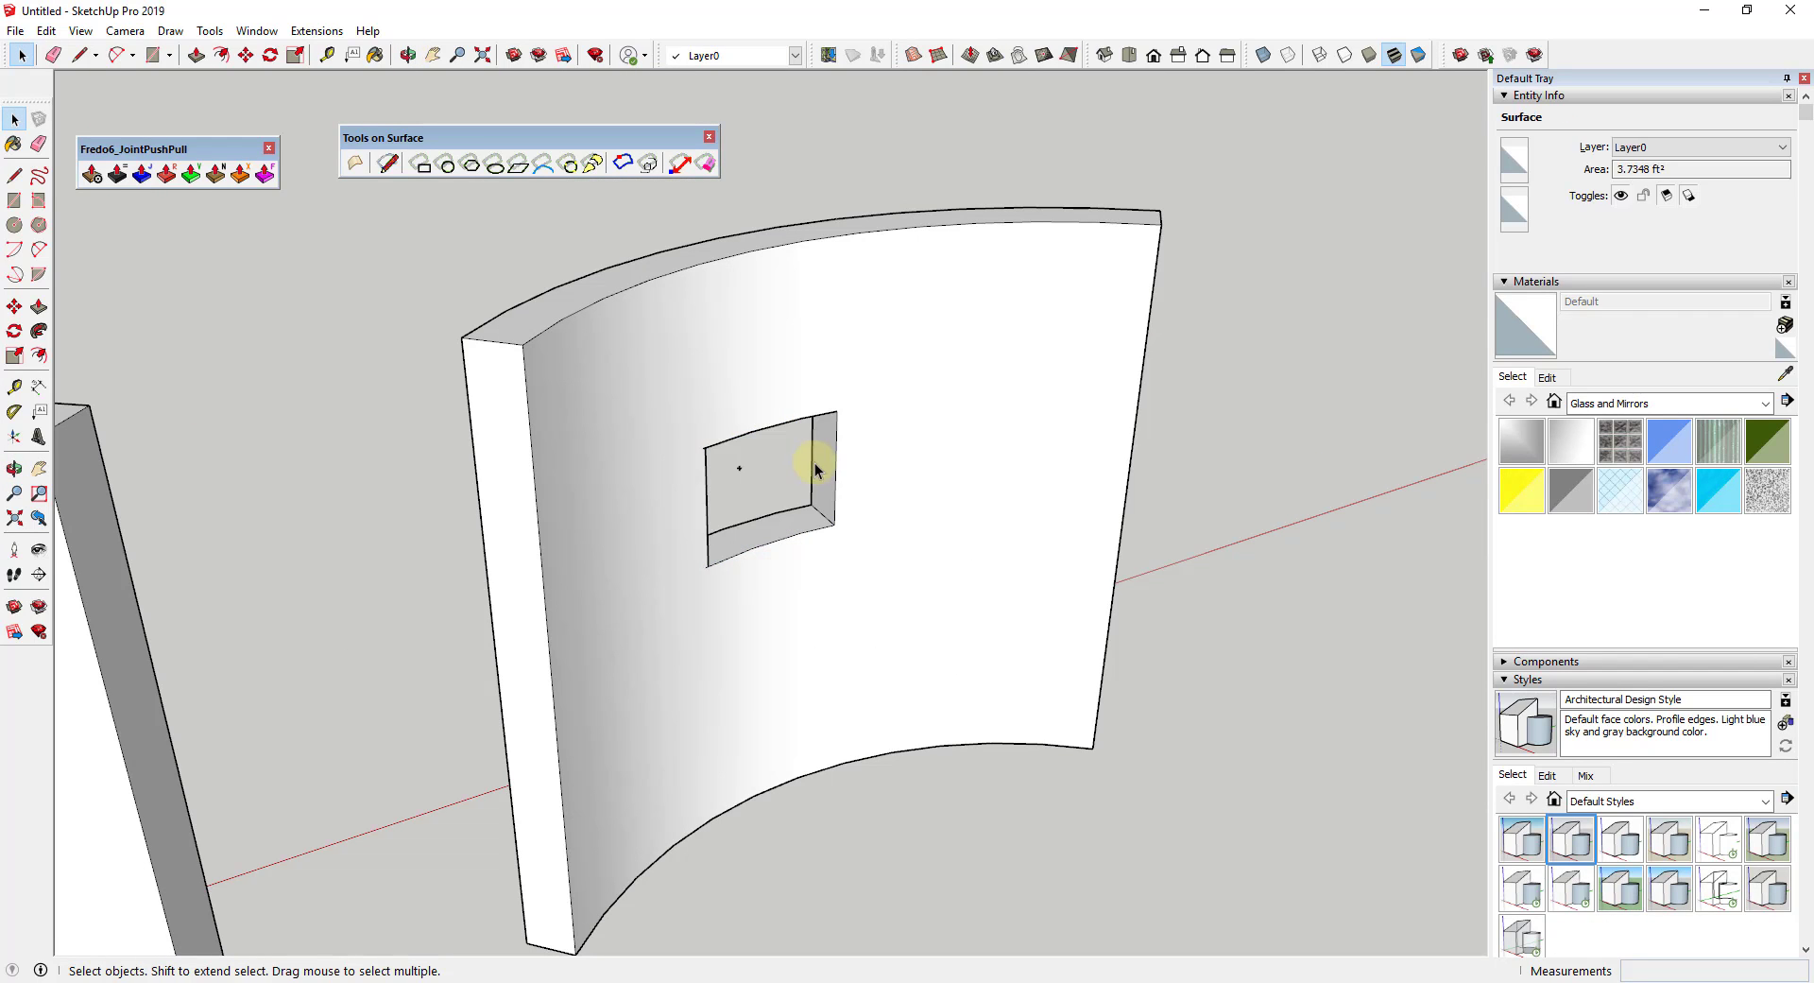
Examine the window opening from both sides of the first curved wall, including its side faces and edges
{"action": "middle_click_drag", "start_coordinate": [815, 458], "coordinate": [607, 409]}
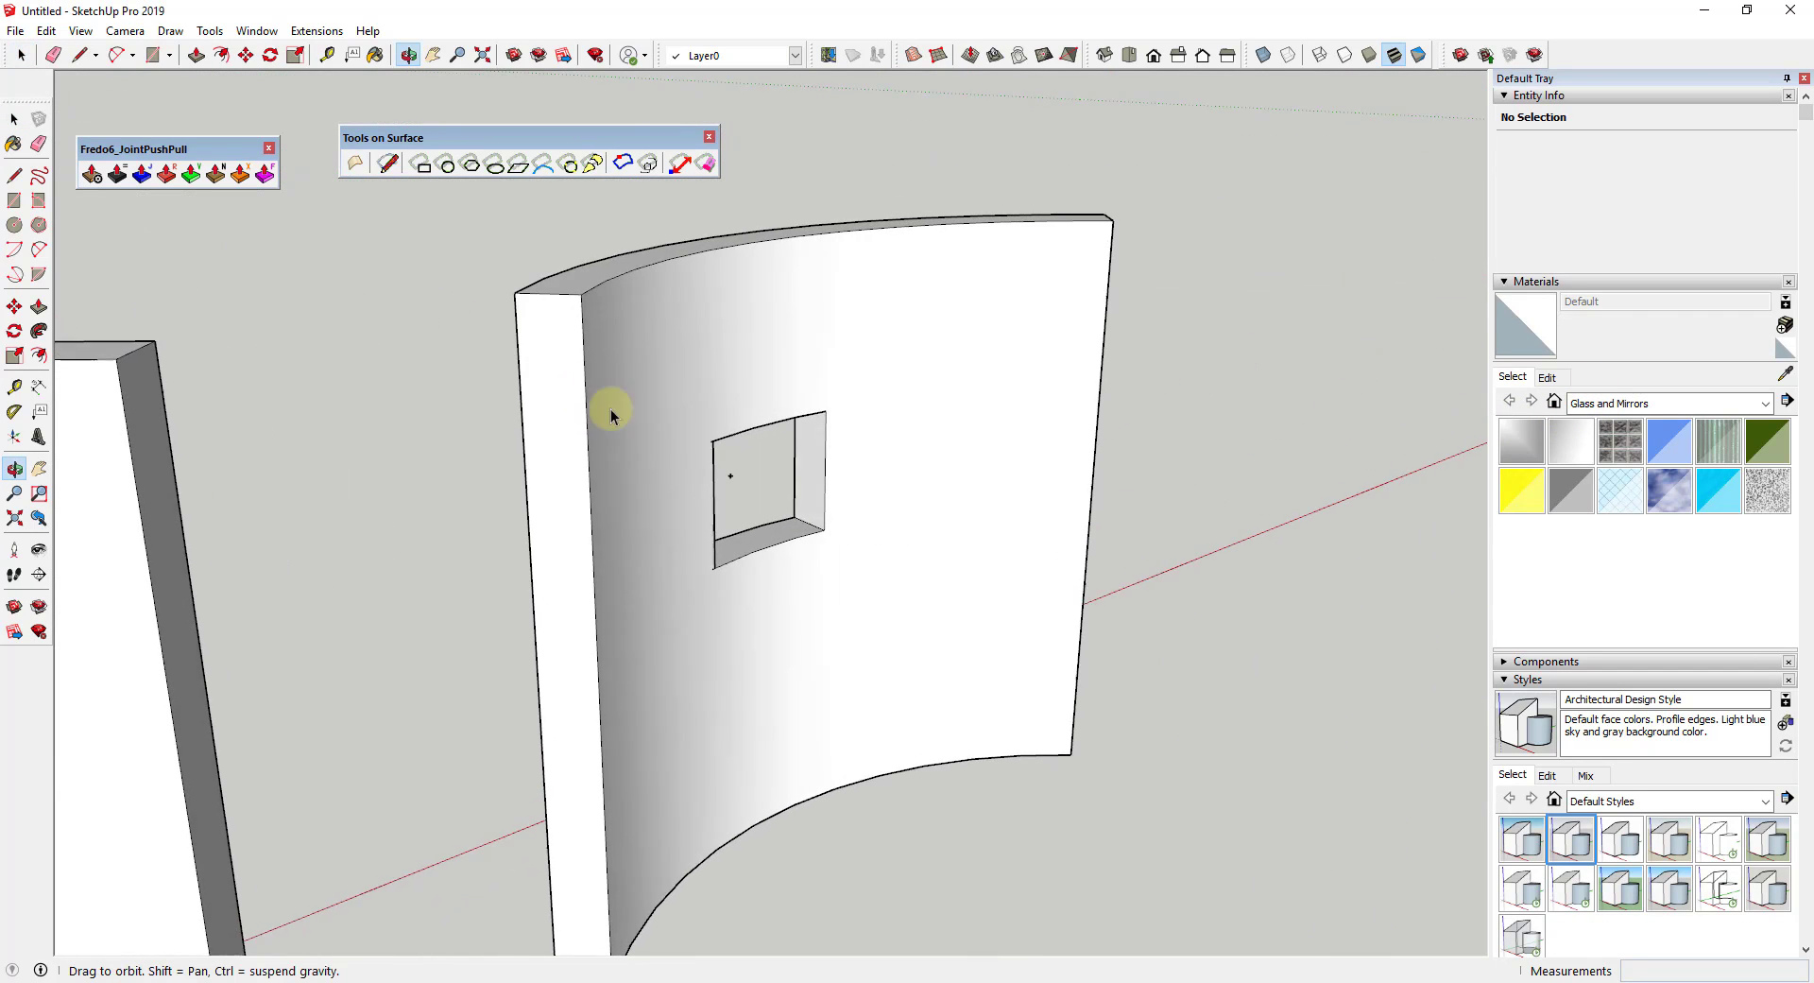
{"action": "scroll", "coordinate": [737, 466], "scroll_direction": "up", "scroll_amount": 8}
{"action": "scroll", "coordinate": [708, 283], "scroll_direction": "down", "scroll_amount": 5}
{"action": "scroll", "coordinate": [690, 296], "scroll_direction": "up", "scroll_amount": 6}
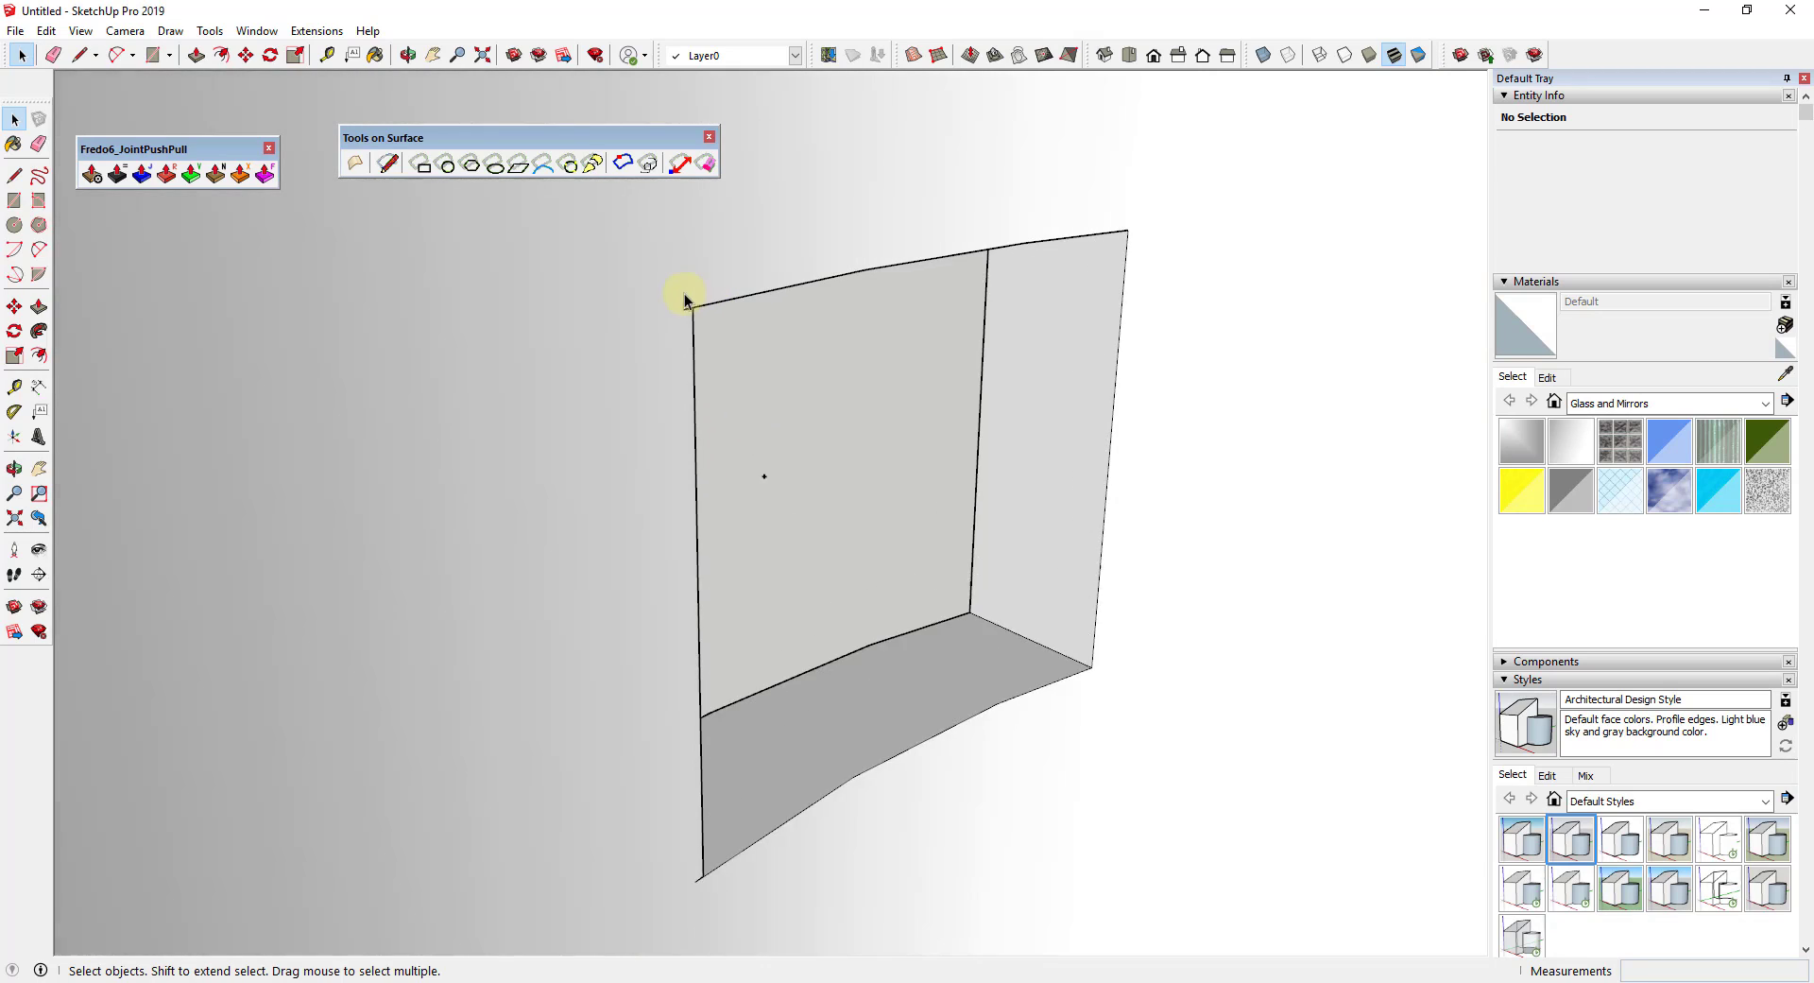
{"action": "scroll", "coordinate": [694, 327], "scroll_direction": "down", "scroll_amount": 6}
{"action": "middle_click_drag", "start_coordinate": [700, 365], "coordinate": [1313, 382]}
{"action": "scroll", "coordinate": [882, 462], "scroll_direction": "down", "scroll_amount": 3}
{"action": "scroll", "coordinate": [863, 421], "scroll_direction": "up", "scroll_amount": 8}
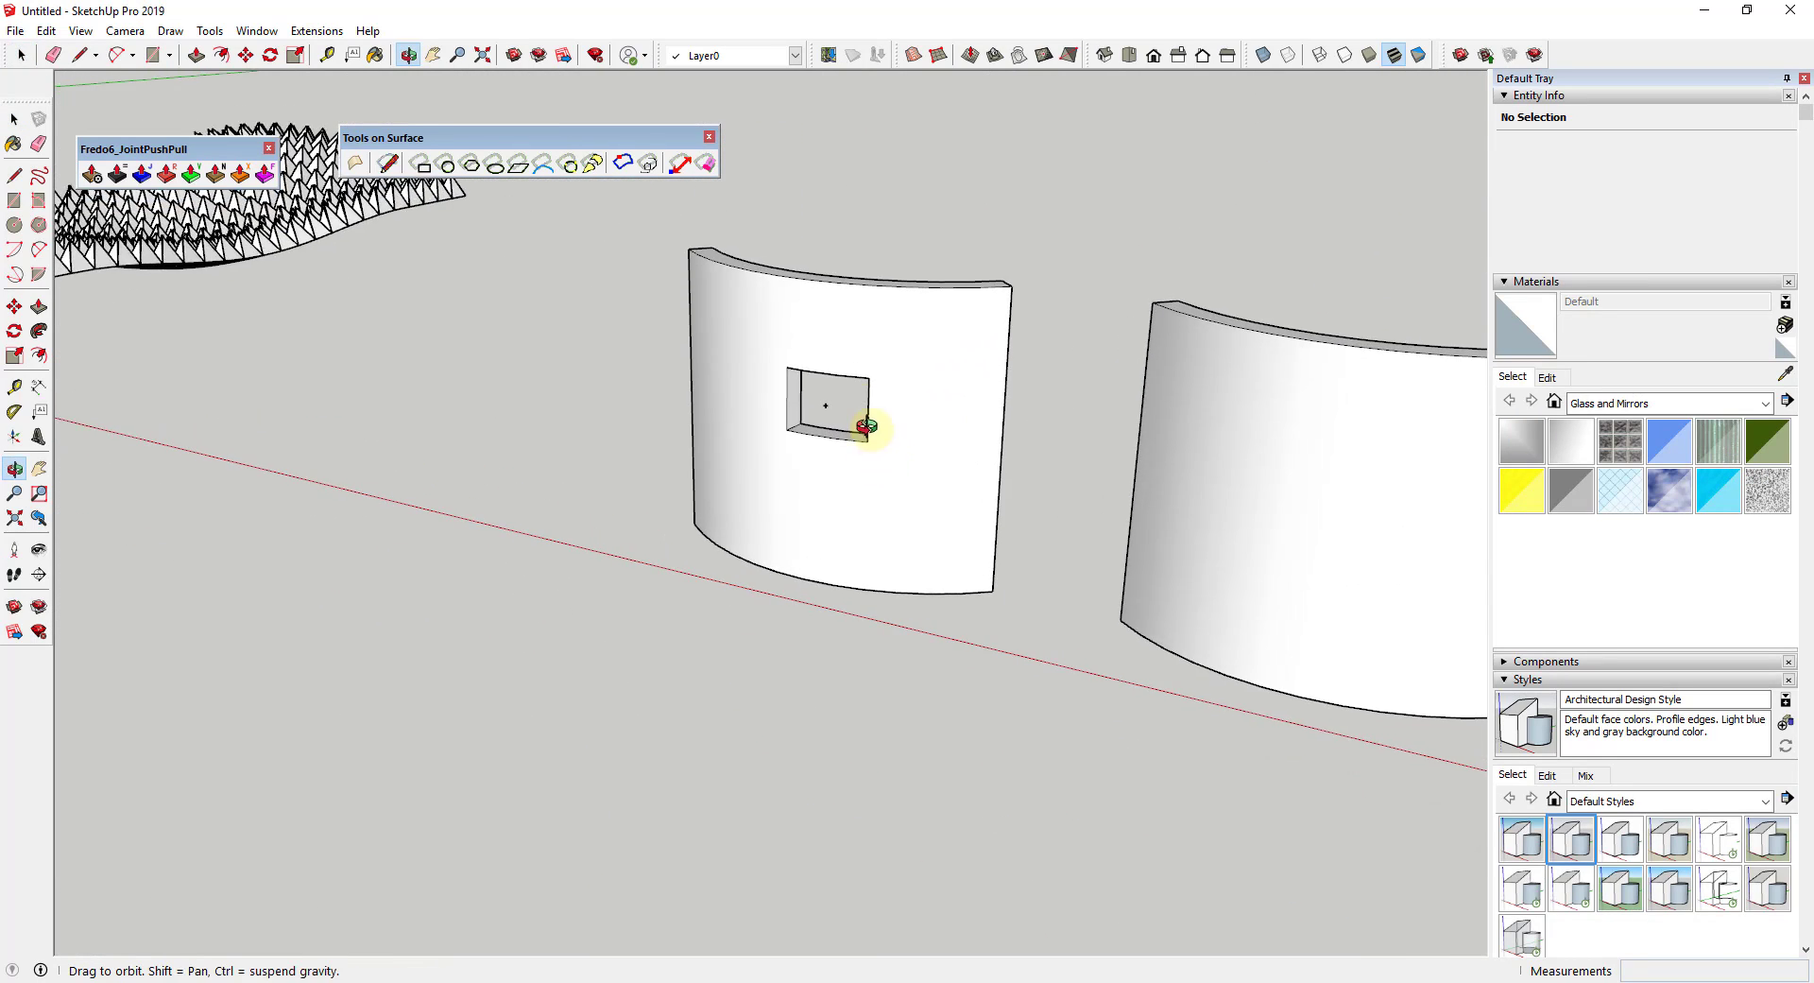
{"action": "scroll", "coordinate": [886, 482], "scroll_direction": "down", "scroll_amount": 3}
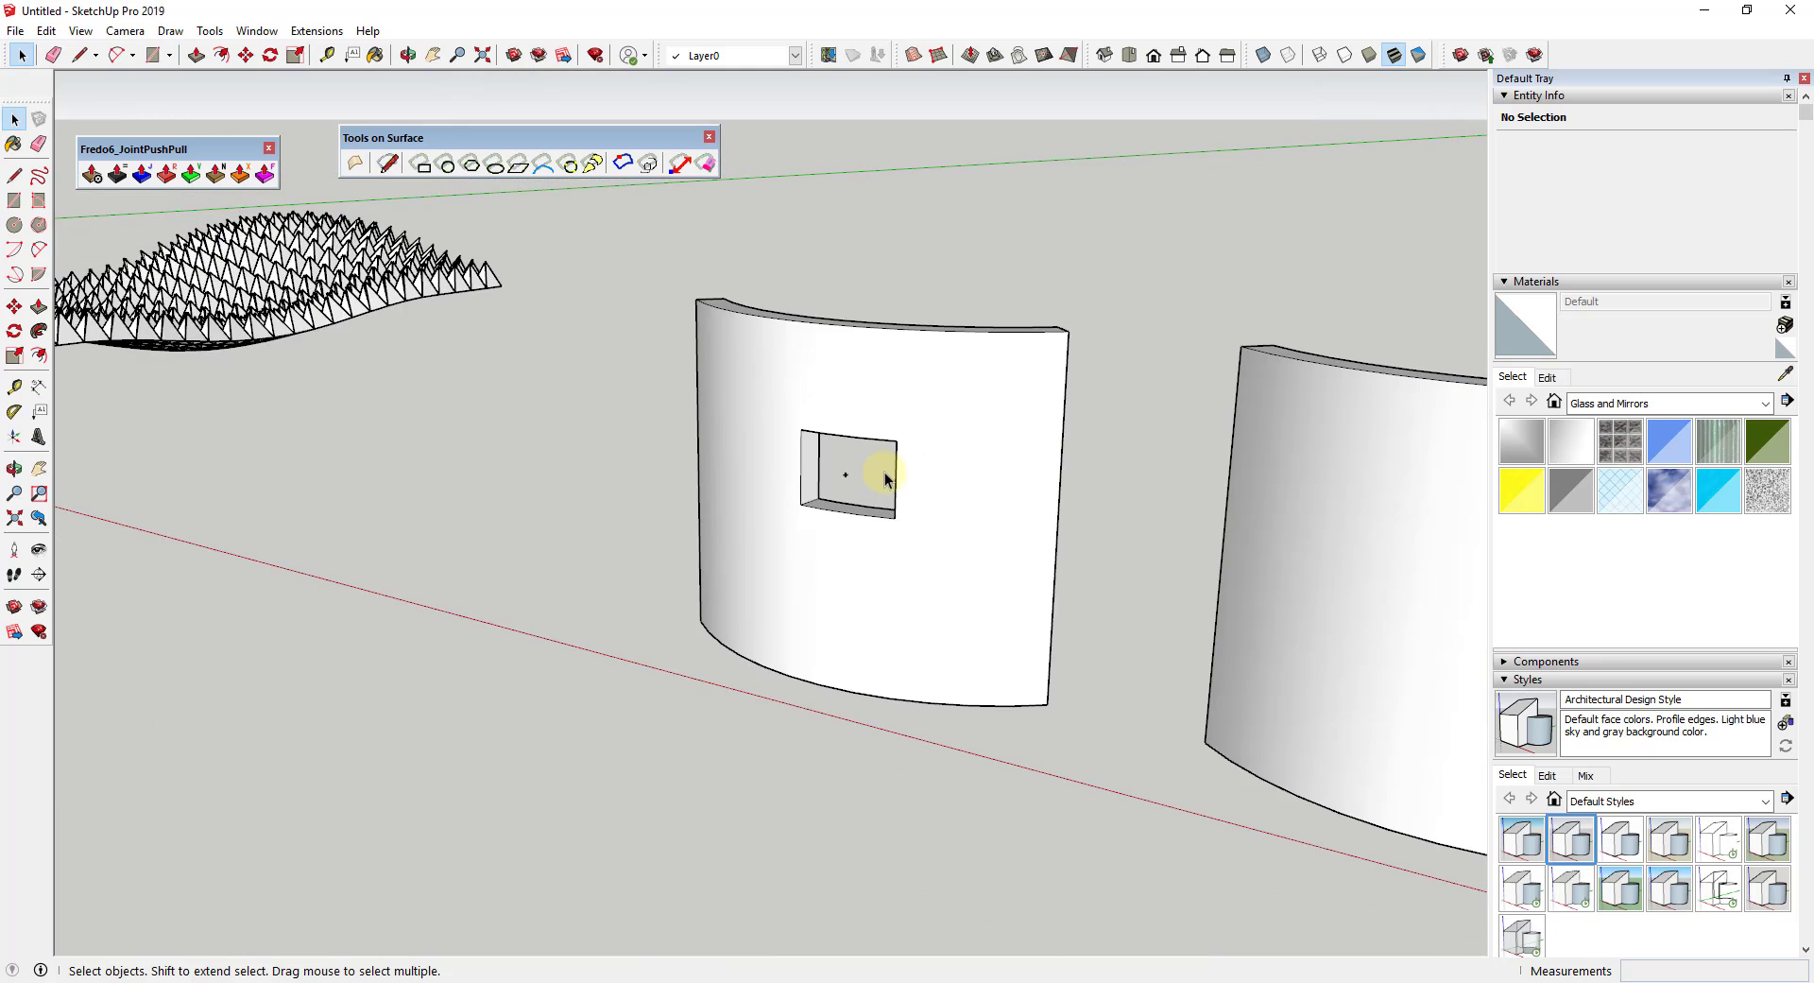
{"action": "scroll", "coordinate": [883, 475], "scroll_direction": "up", "scroll_amount": 4}
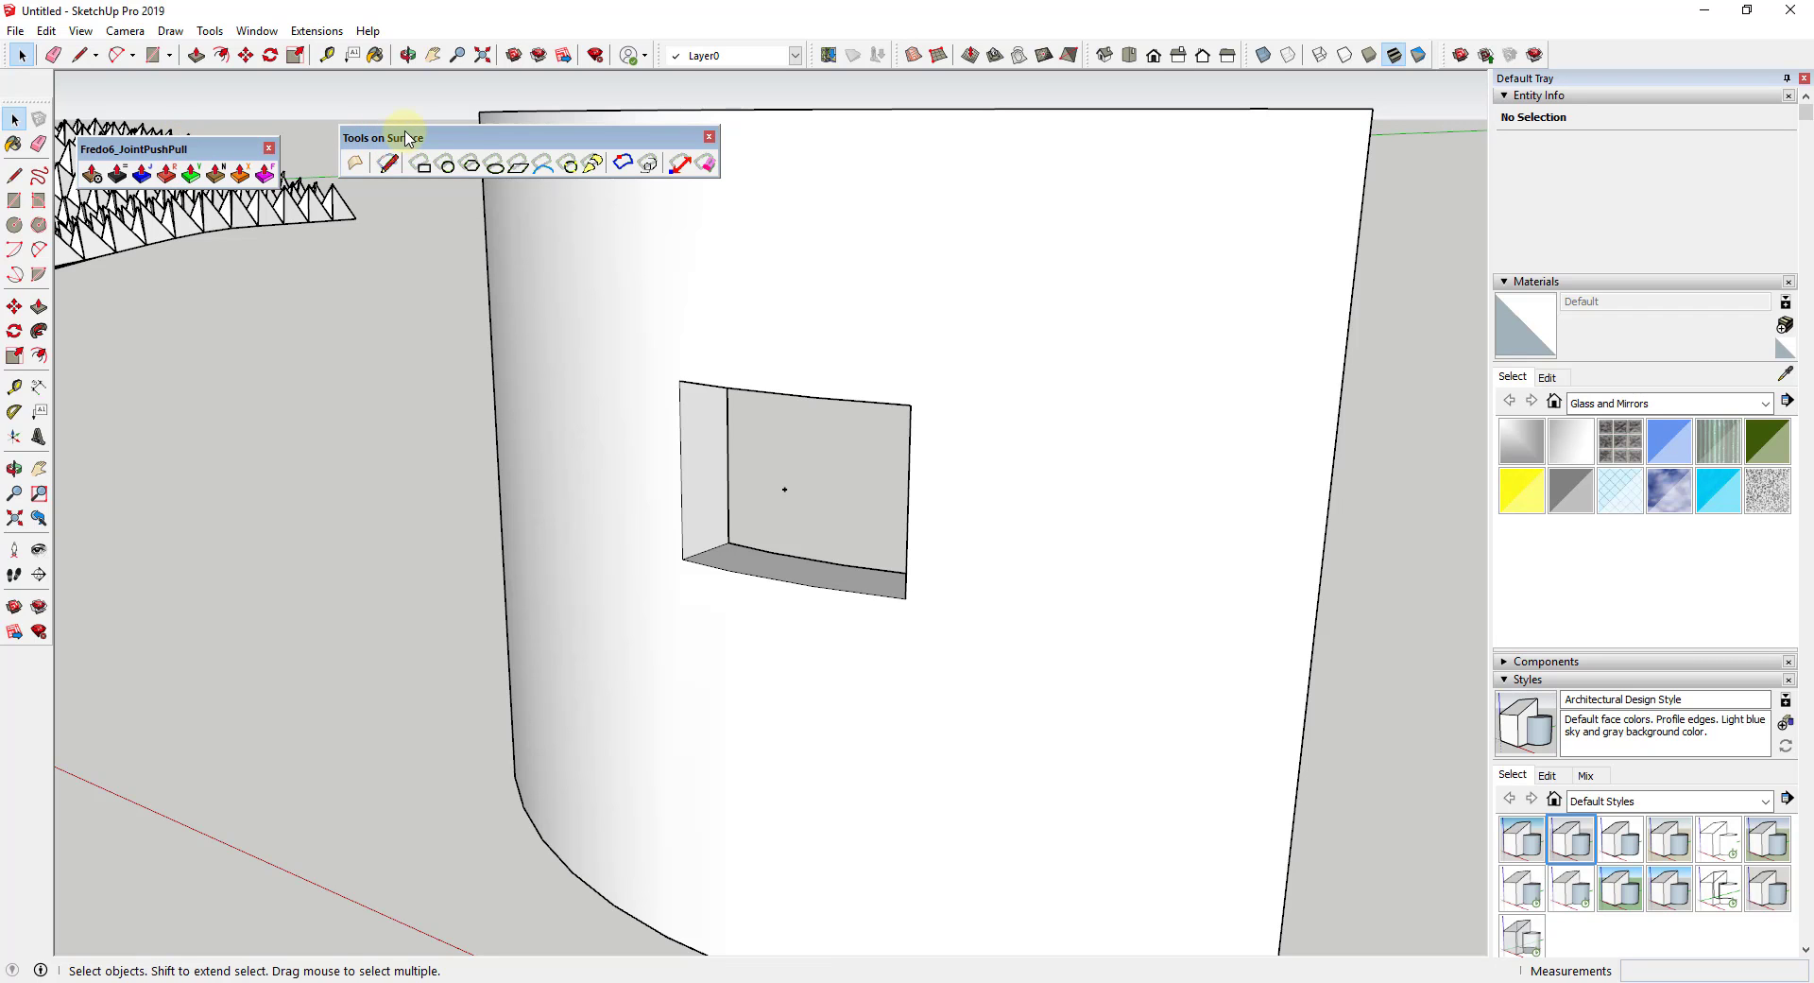
{"action": "scroll", "coordinate": [712, 315], "scroll_direction": "down", "scroll_amount": 5}
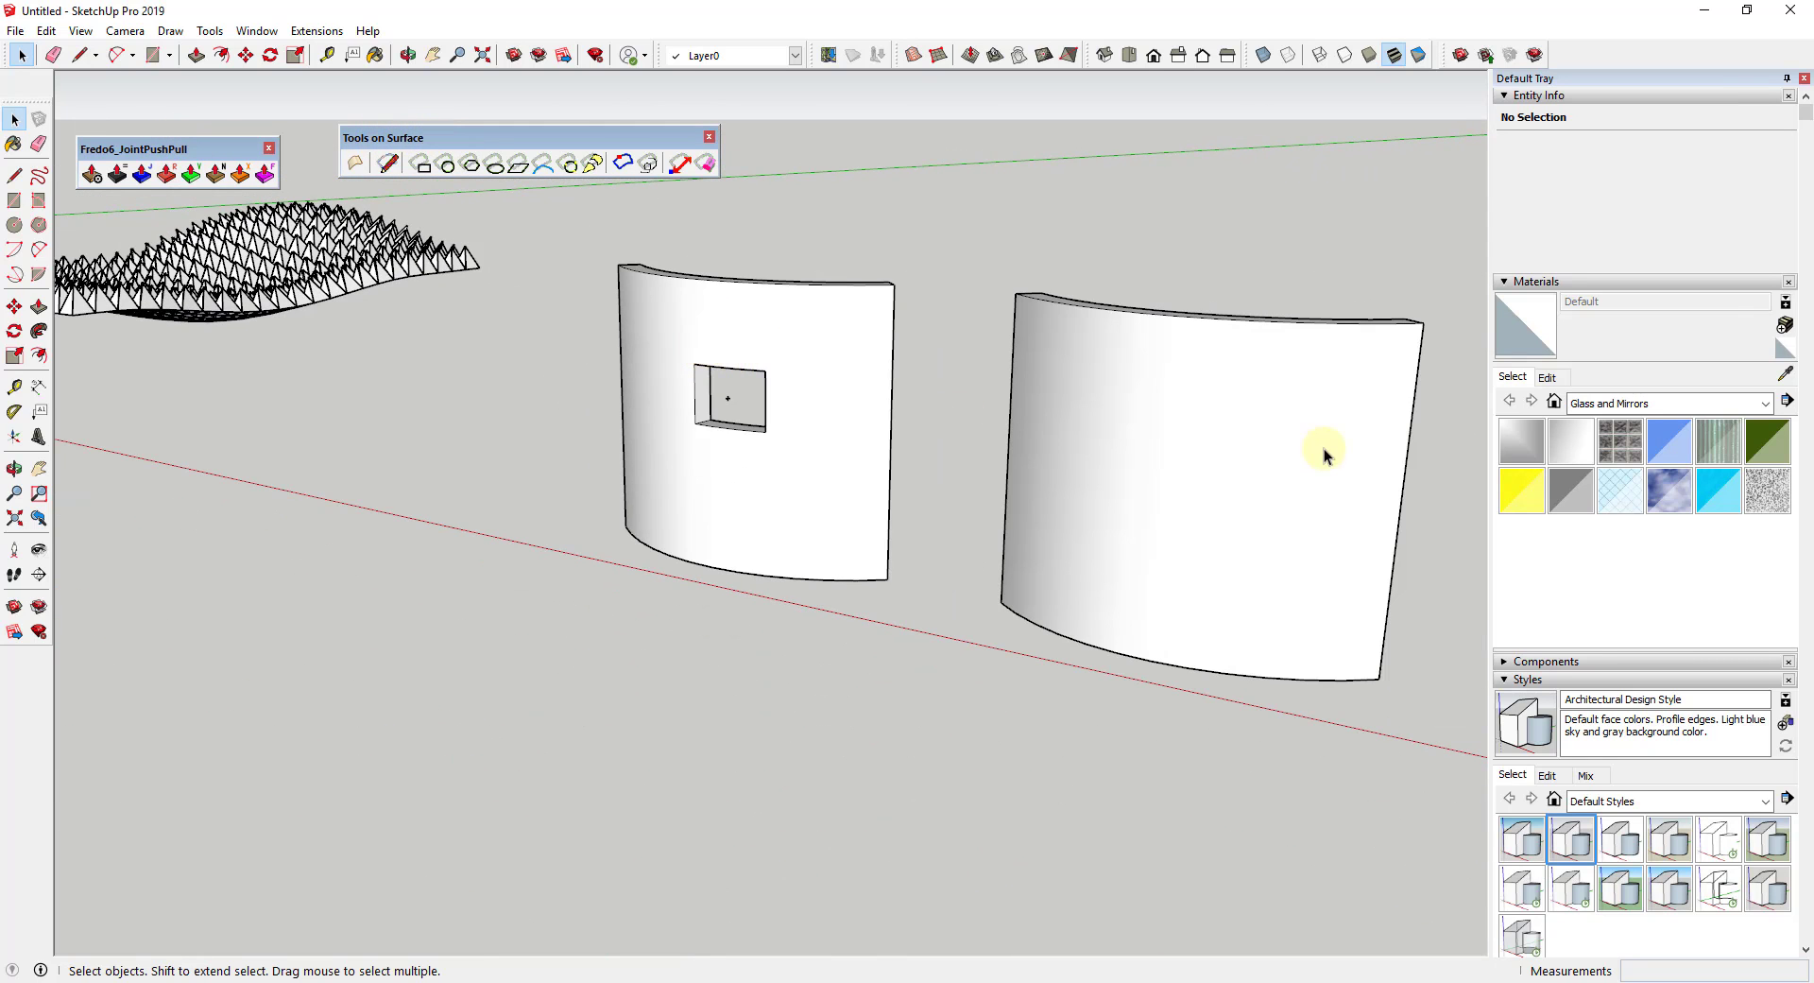
Select the top front arc of the second curved wall and close the Tools on Surface toolbar
{"action": "middle_click_drag", "start_coordinate": [1324, 454], "coordinate": [1074, 411], "text": "shift"}
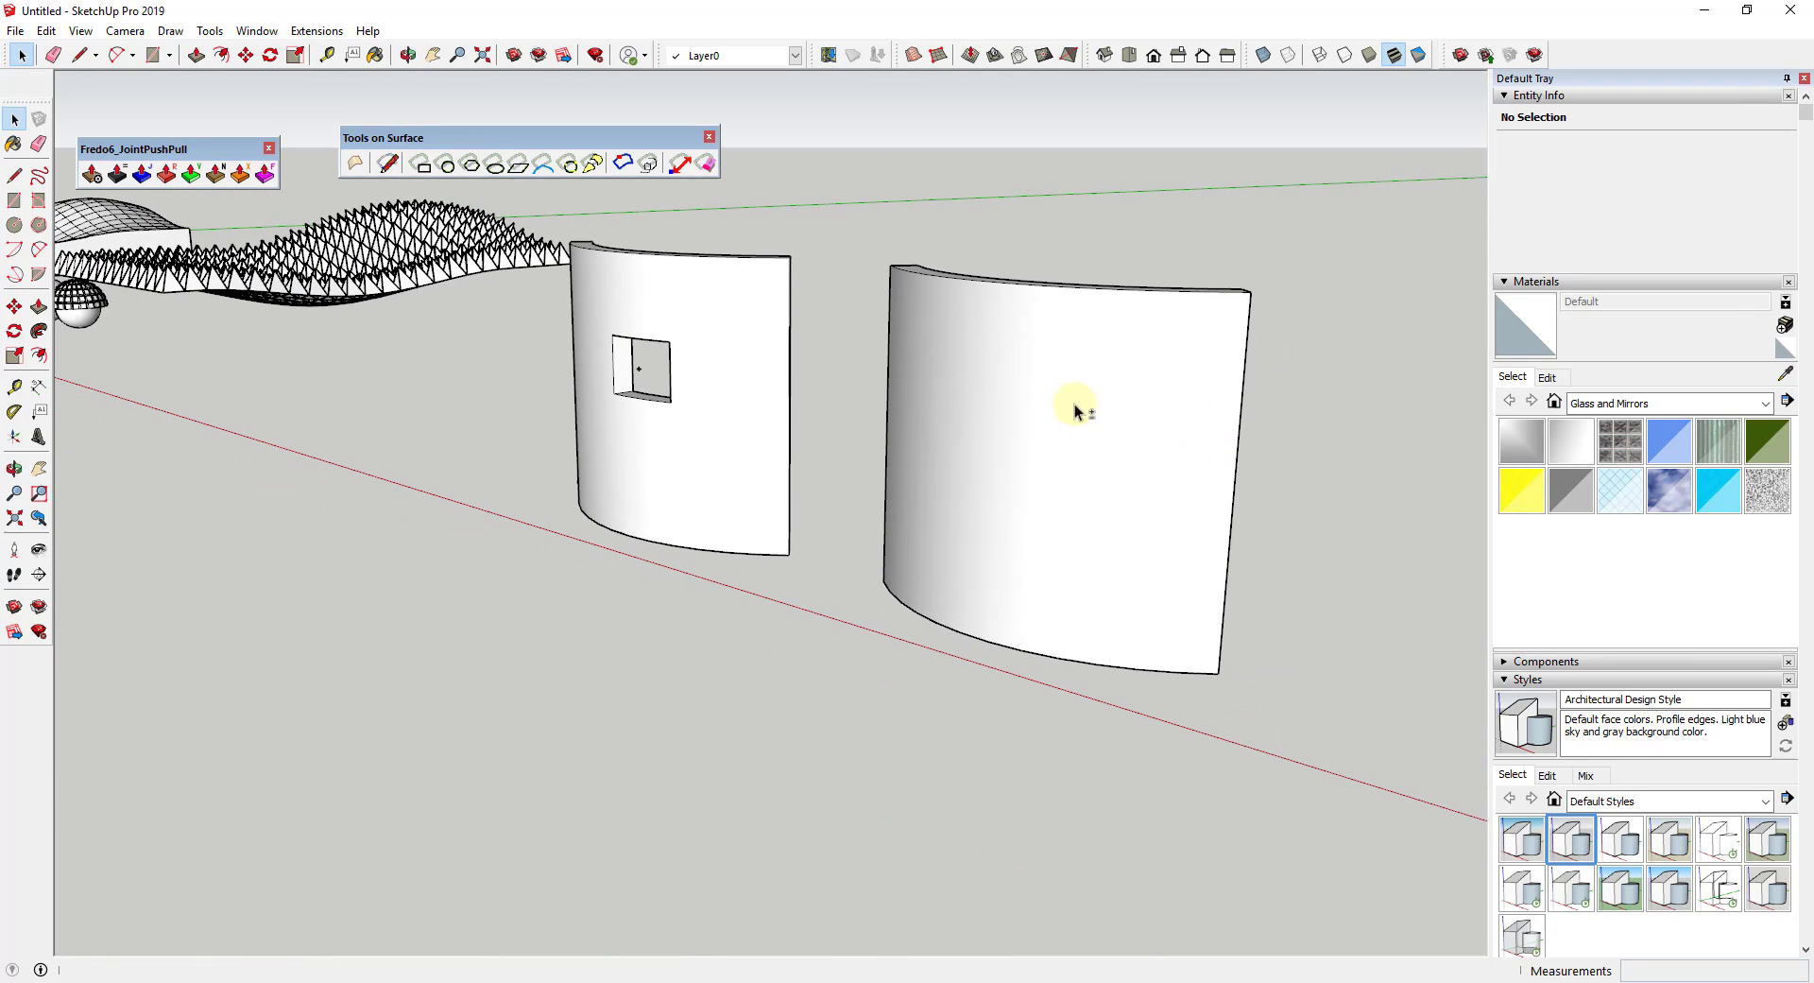
{"action": "left_click", "coordinate": [1188, 291]}
{"action": "scroll", "coordinate": [1294, 359], "scroll_direction": "up", "scroll_amount": 2}
{"action": "scroll", "coordinate": [1011, 359], "scroll_direction": "down", "scroll_amount": 1}
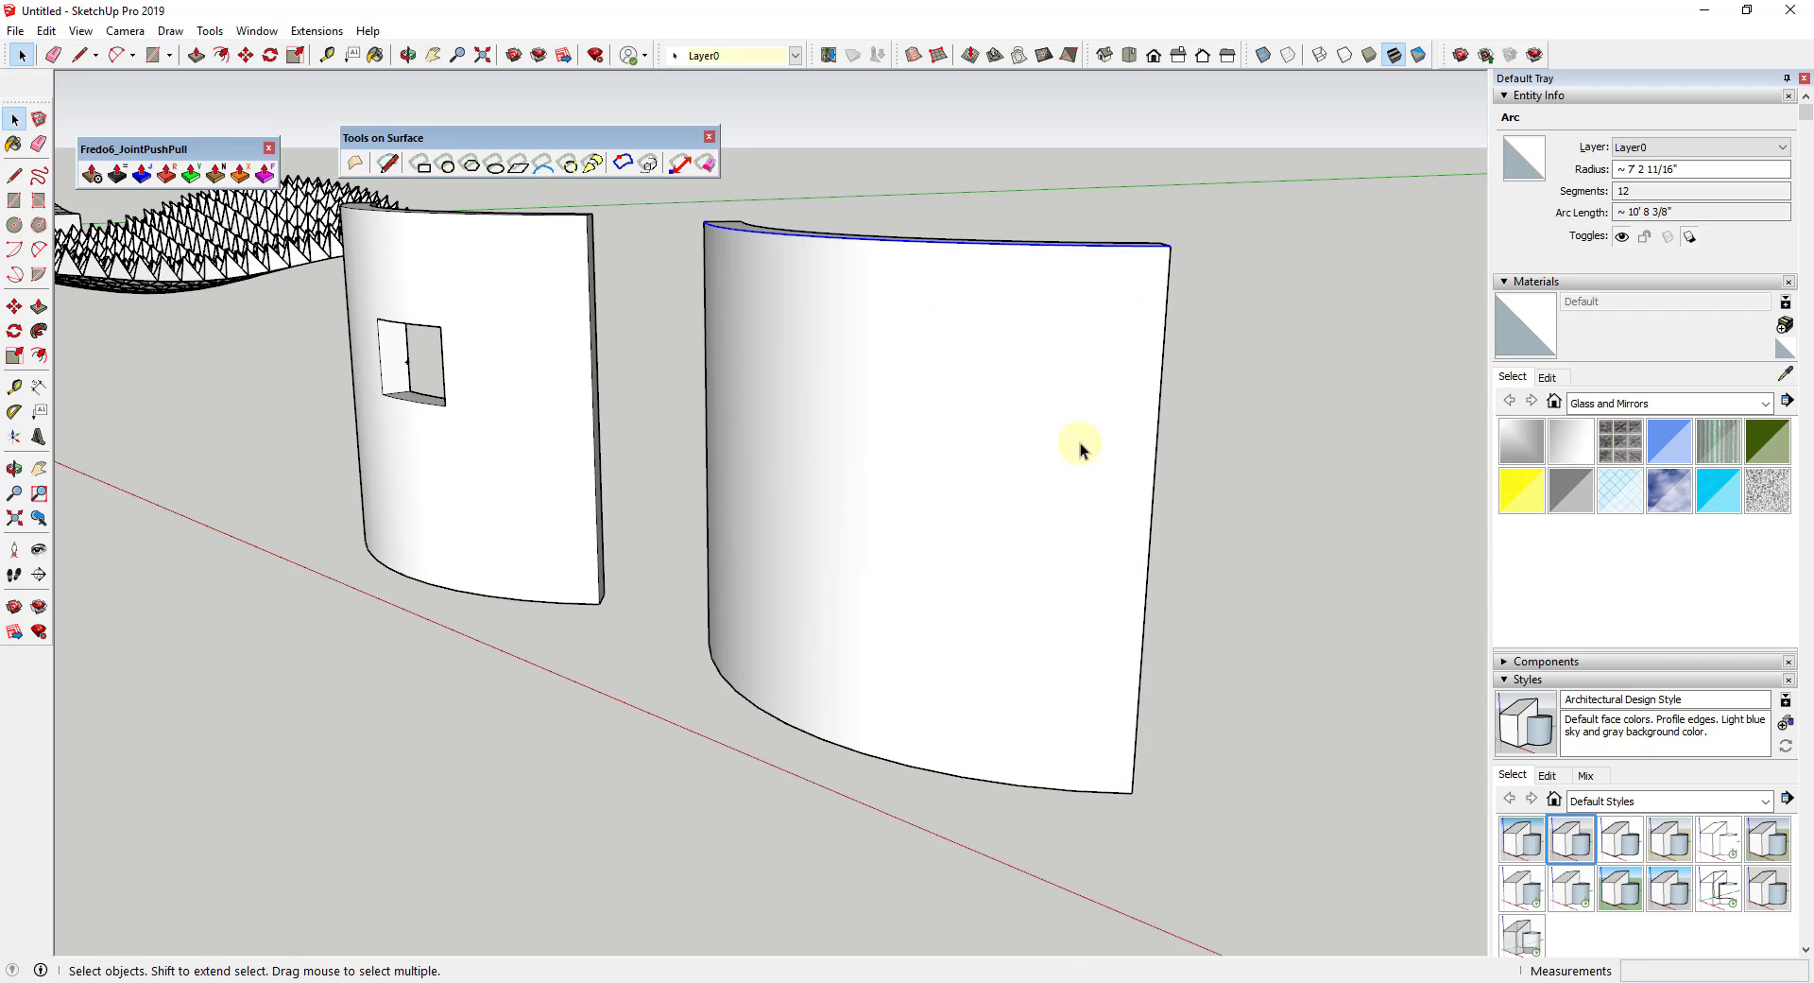
{"action": "middle_click_drag", "start_coordinate": [1080, 443], "coordinate": [1164, 461]}
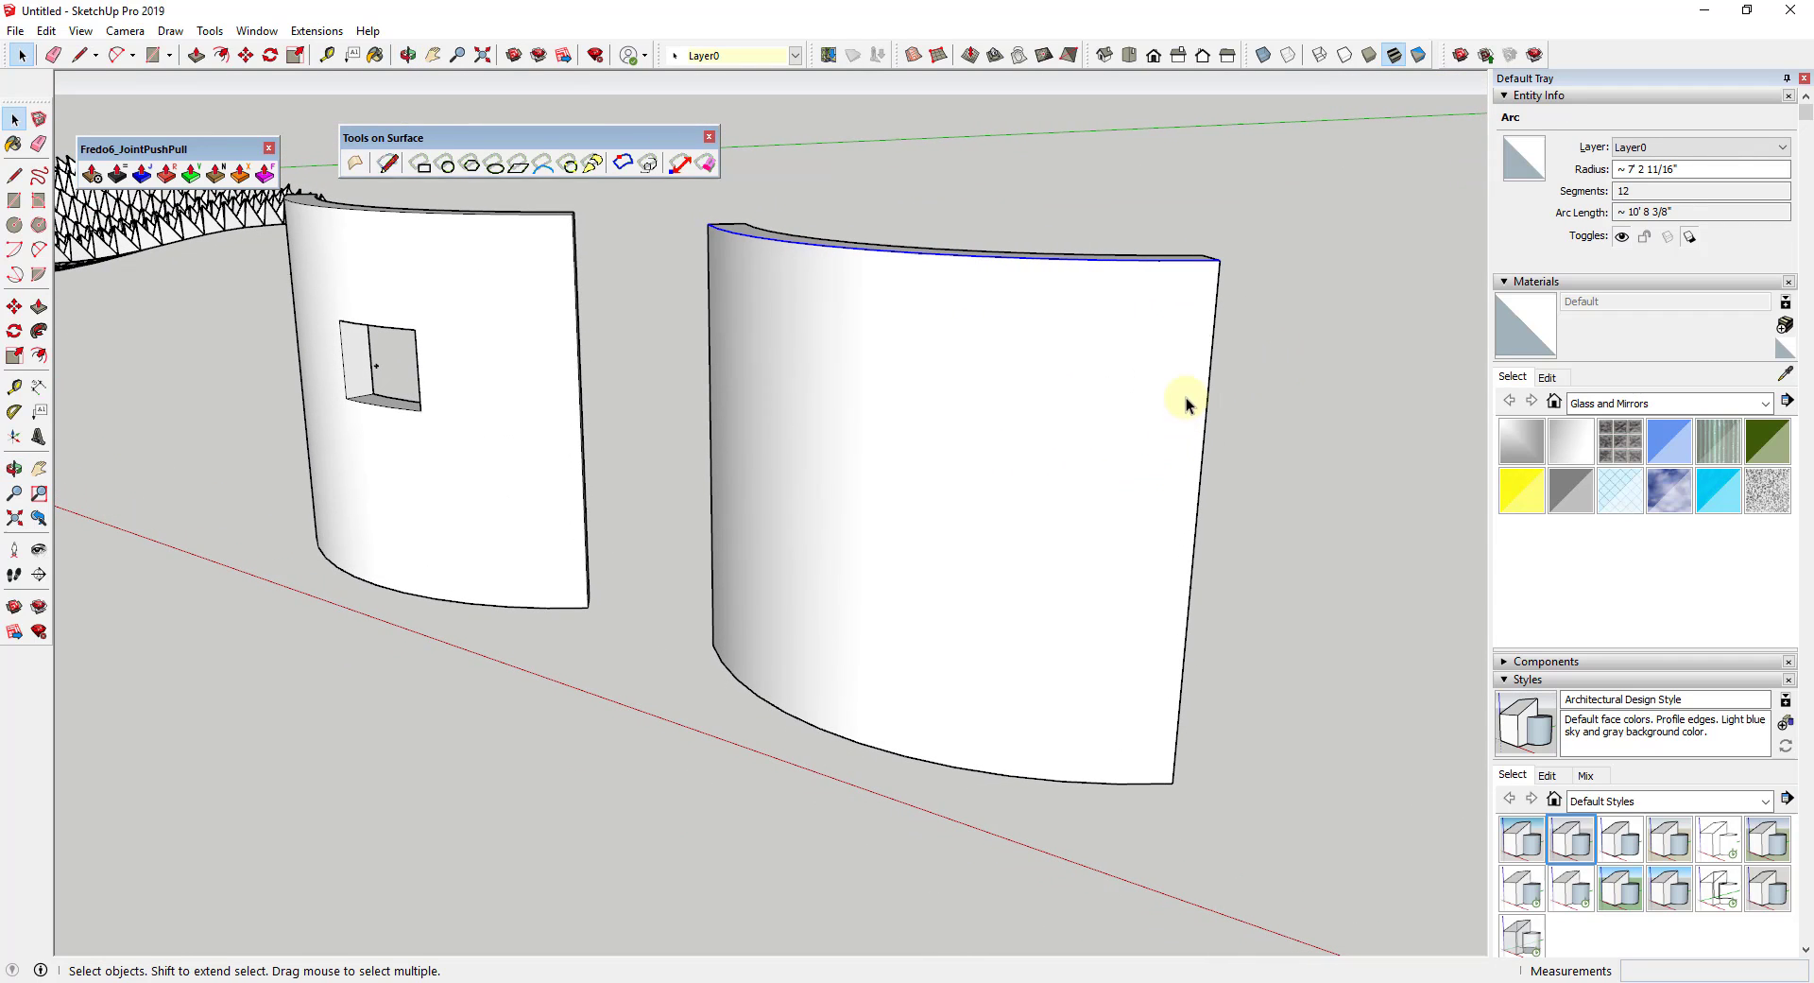
{"action": "left_click", "coordinate": [709, 137]}
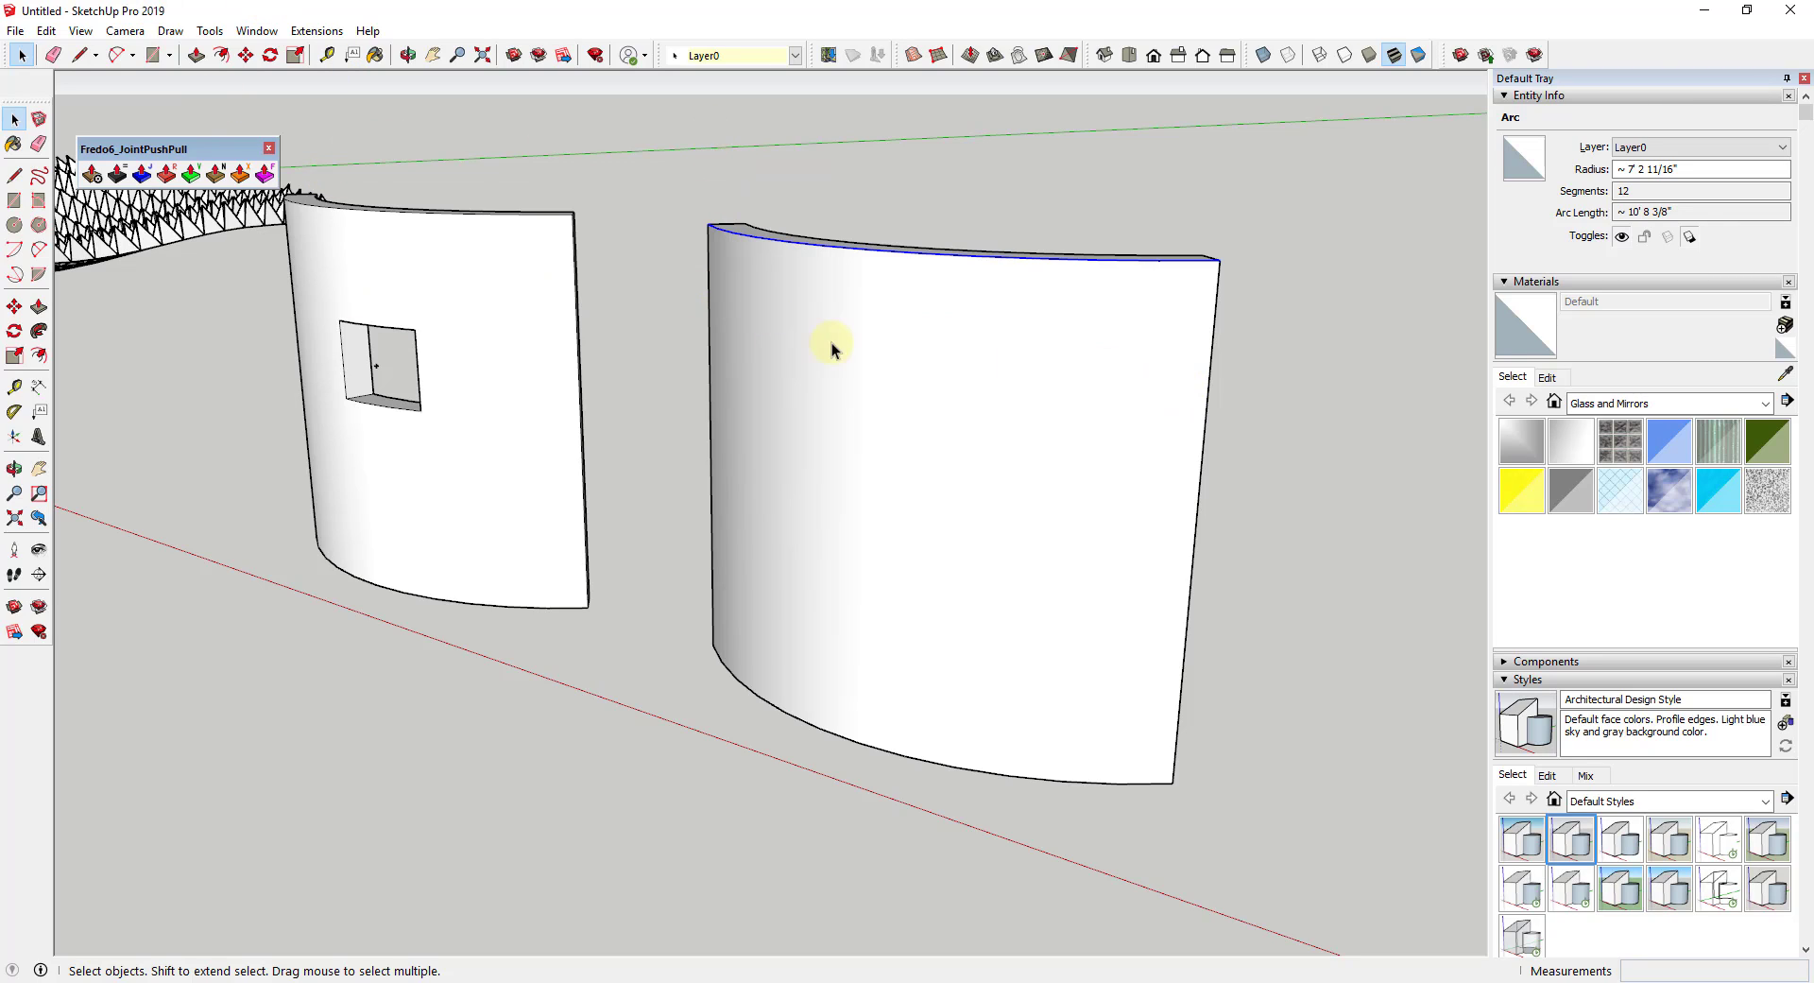
Copy the selected arc down to the second wall's bottom front corner and divide the copies with /5
{"action": "key", "text": "m"}
{"action": "left_click", "coordinate": [1220, 260]}
{"action": "key", "text": "ctrl"}
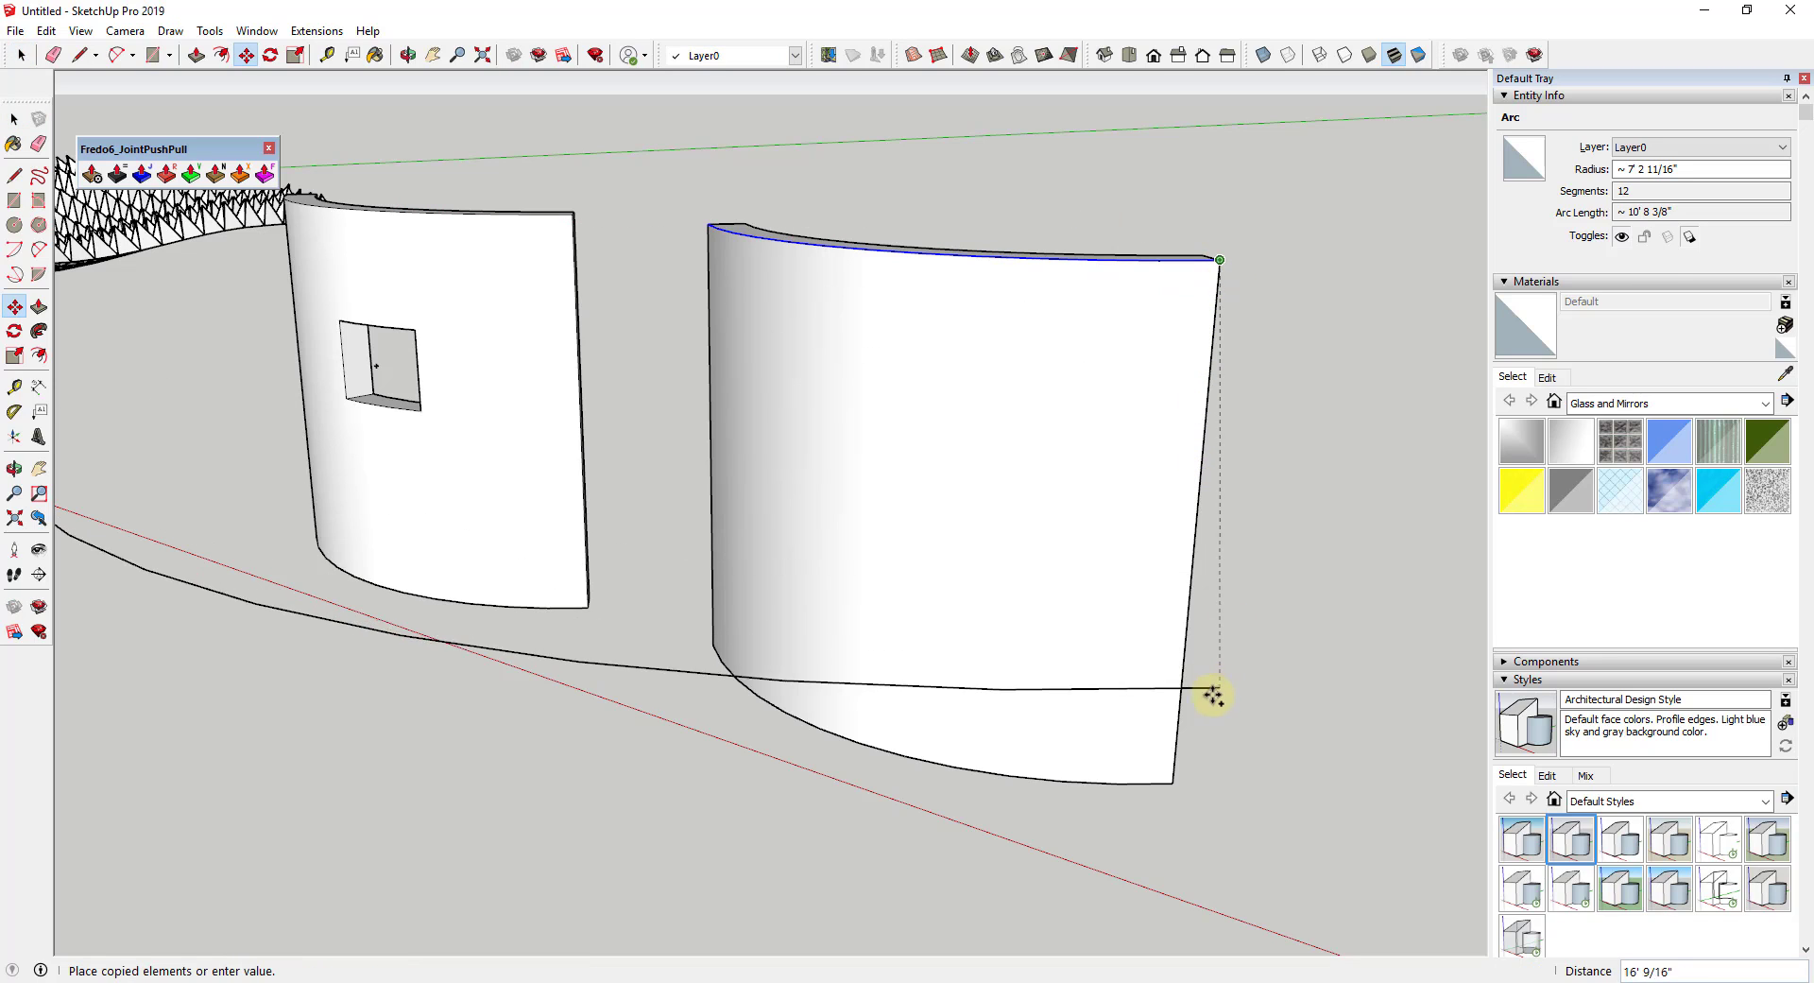
{"action": "left_click", "coordinate": [1177, 781]}
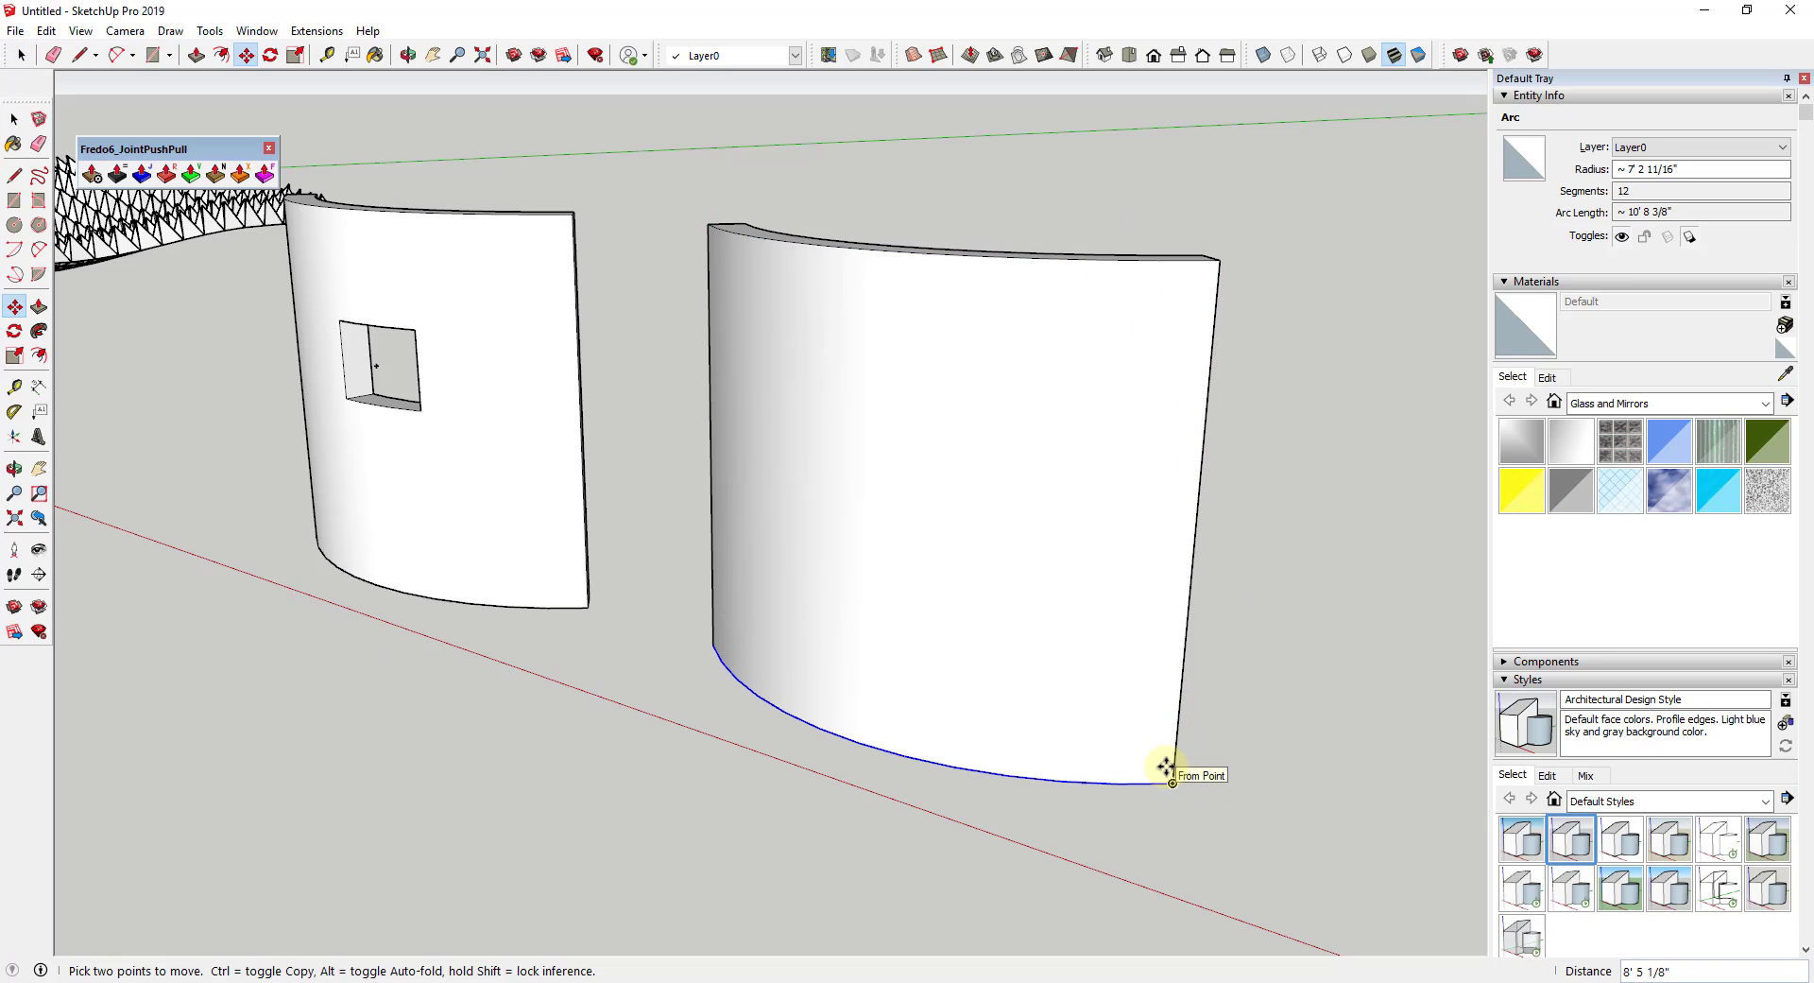
{"action": "type", "text": "/5"}
{"action": "key", "text": "Return"}
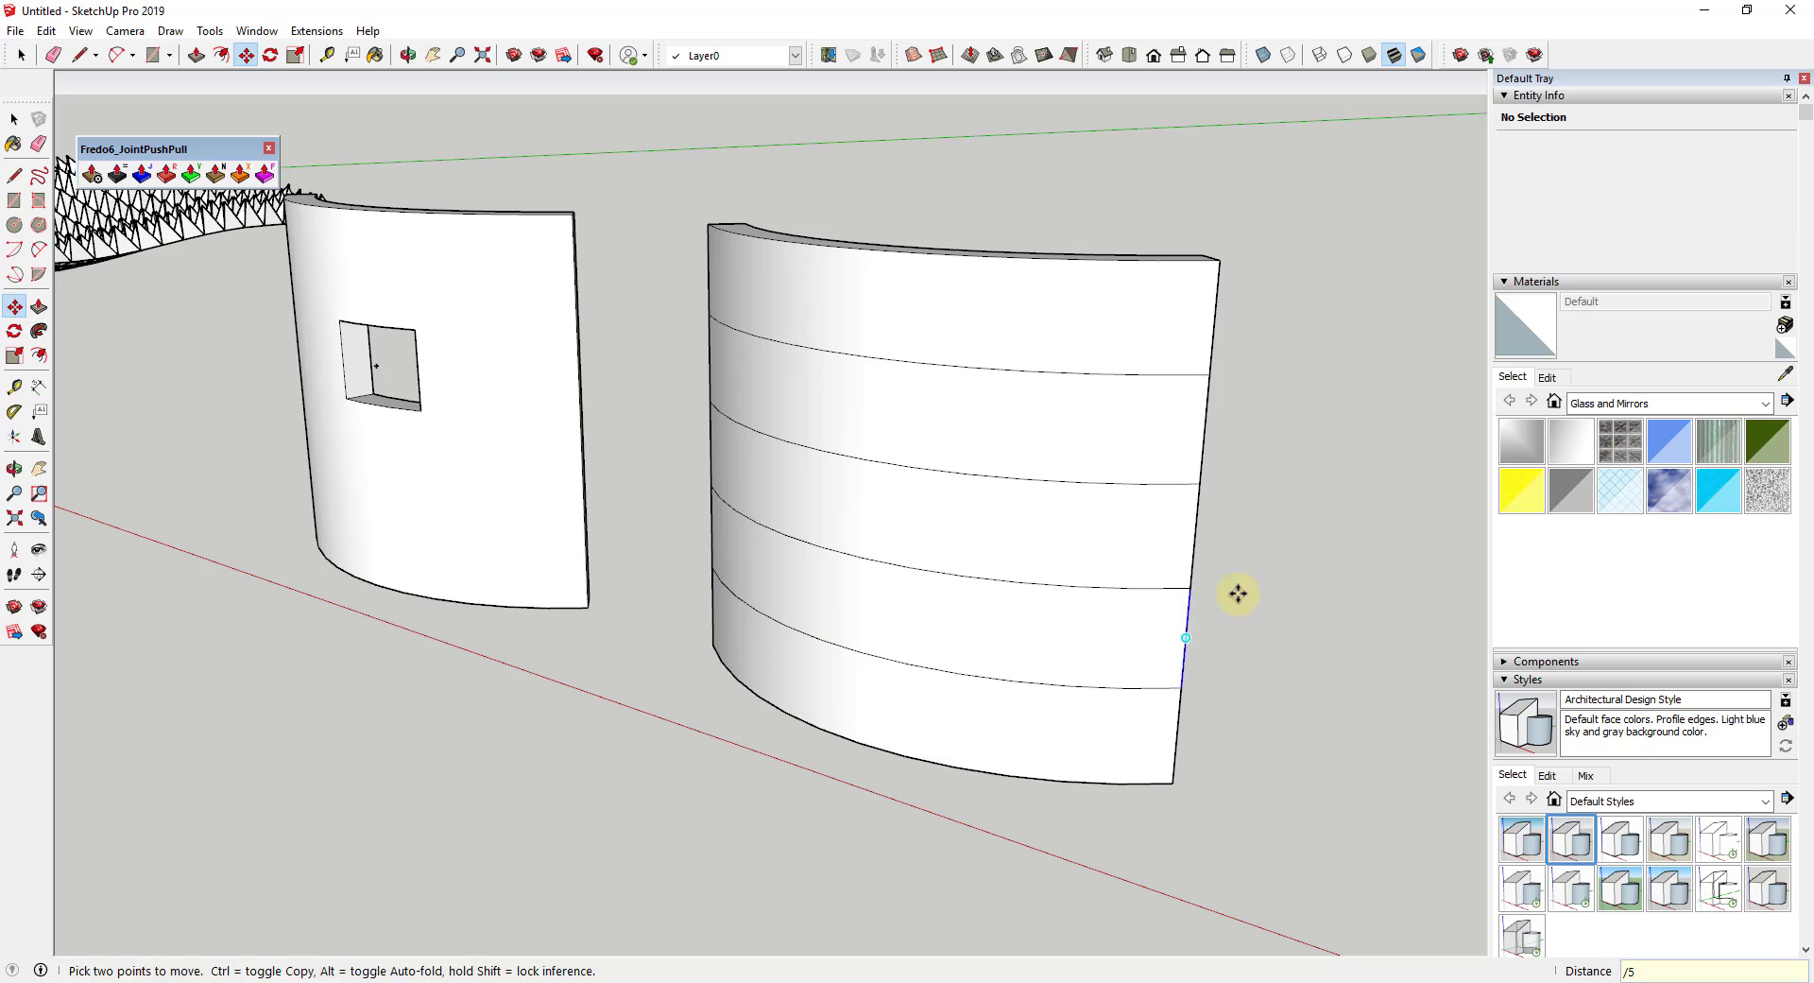
Undo the divided arc copies on the second wall and exit the Move tool
{"action": "middle_click_drag", "start_coordinate": [1238, 594], "coordinate": [1292, 482]}
{"action": "key", "text": "ctrl+z"}
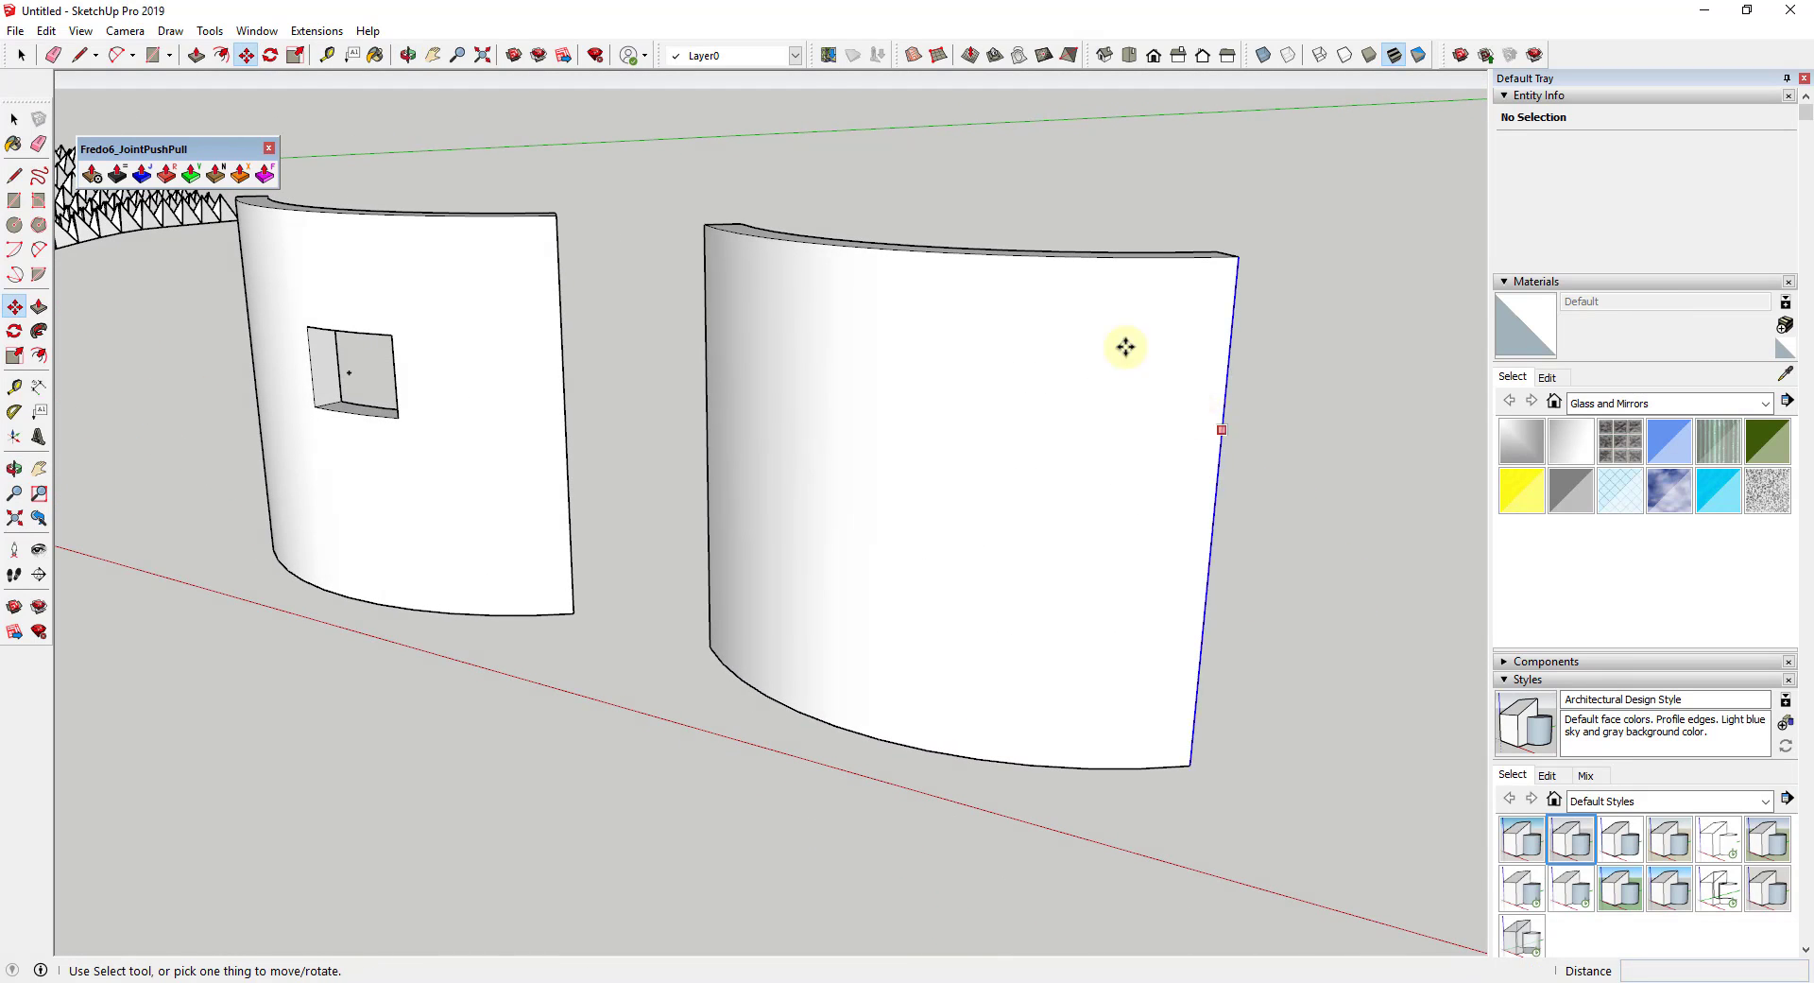
{"action": "key", "text": "space"}
{"action": "middle_click_drag", "start_coordinate": [945, 290], "coordinate": [1055, 370]}
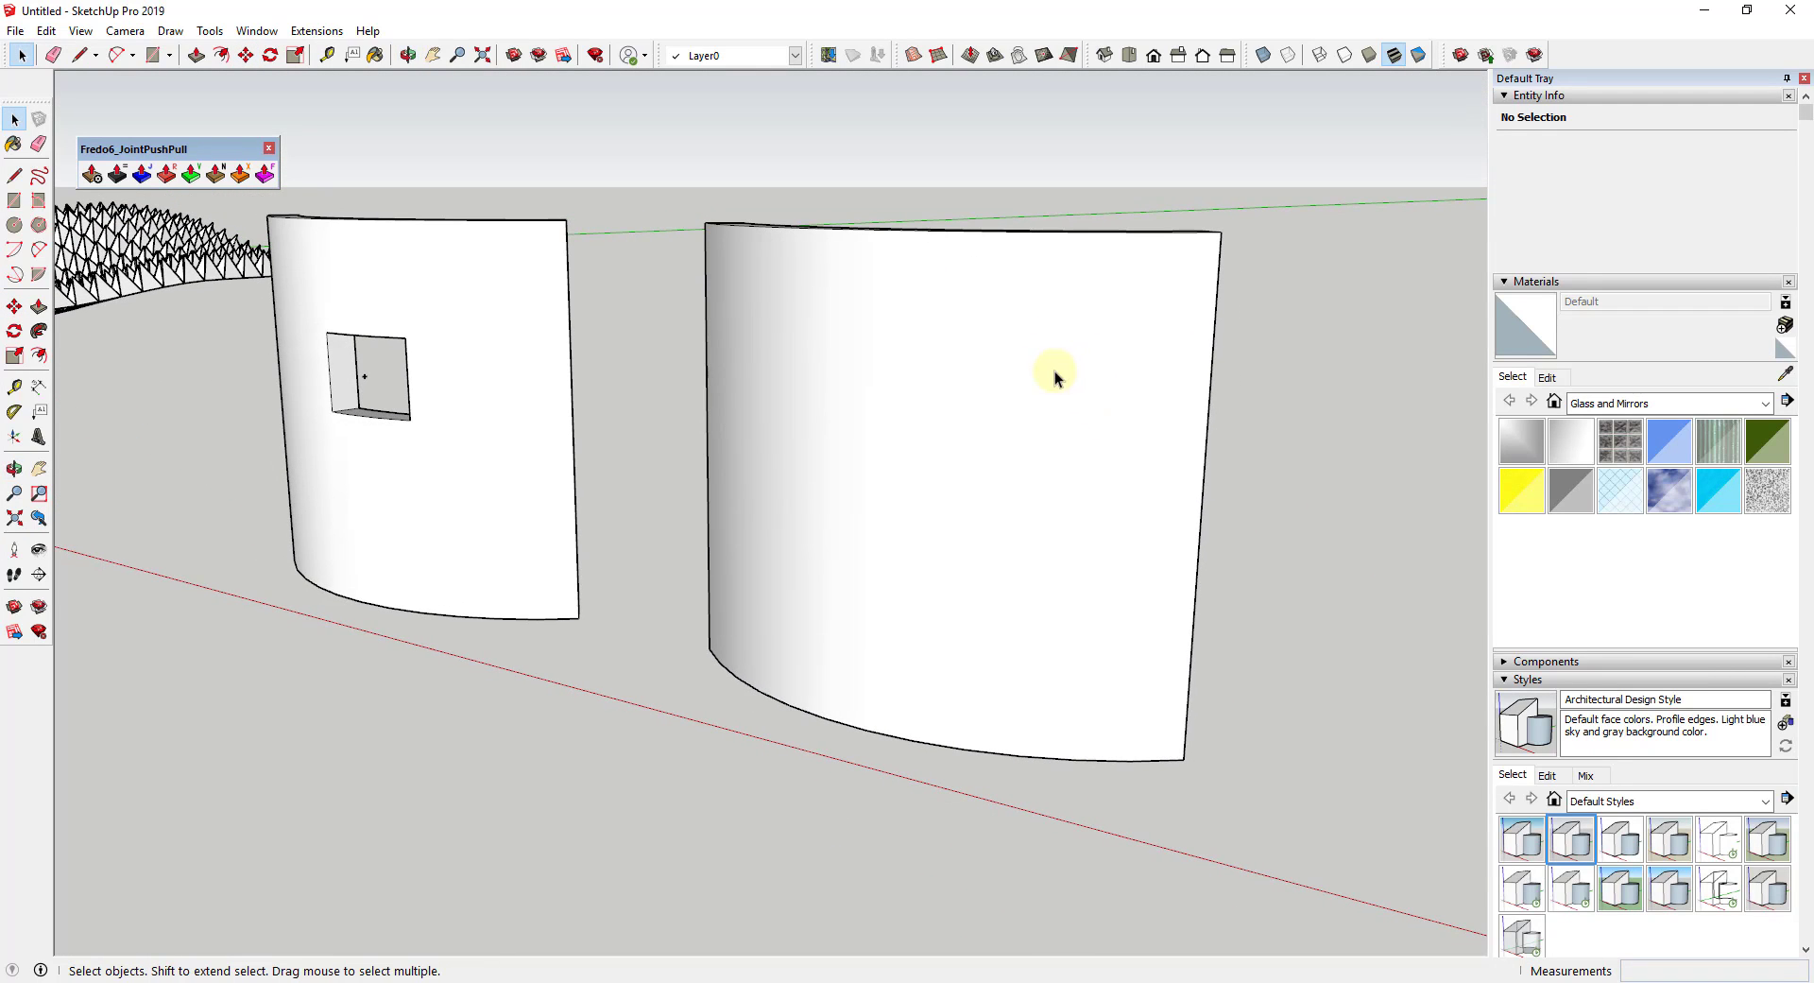
Copy the second wall's top front arc to its bottom front corner, dividing the copies with /5 to form horizontal bands
{"action": "left_click", "coordinate": [1064, 234]}
{"action": "middle_click_drag", "start_coordinate": [1065, 243], "coordinate": [1207, 331]}
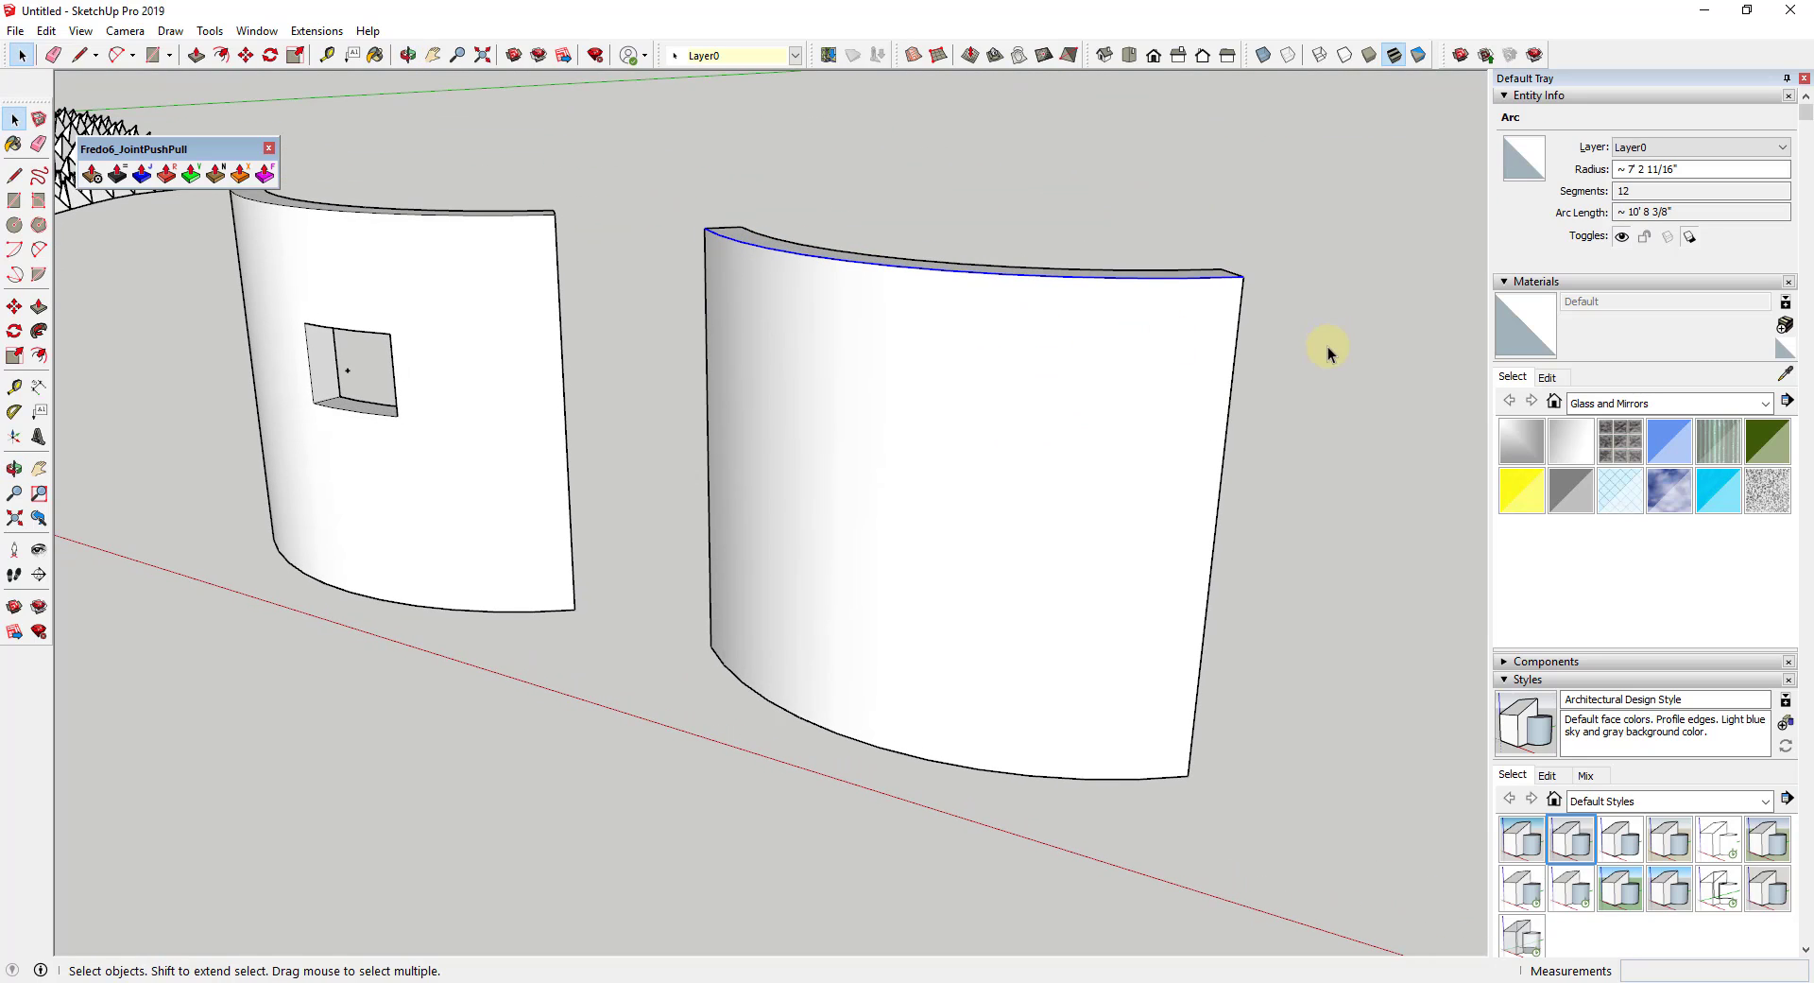
{"action": "key", "text": "m"}
{"action": "left_click", "coordinate": [1238, 272]}
{"action": "key", "text": "ctrl"}
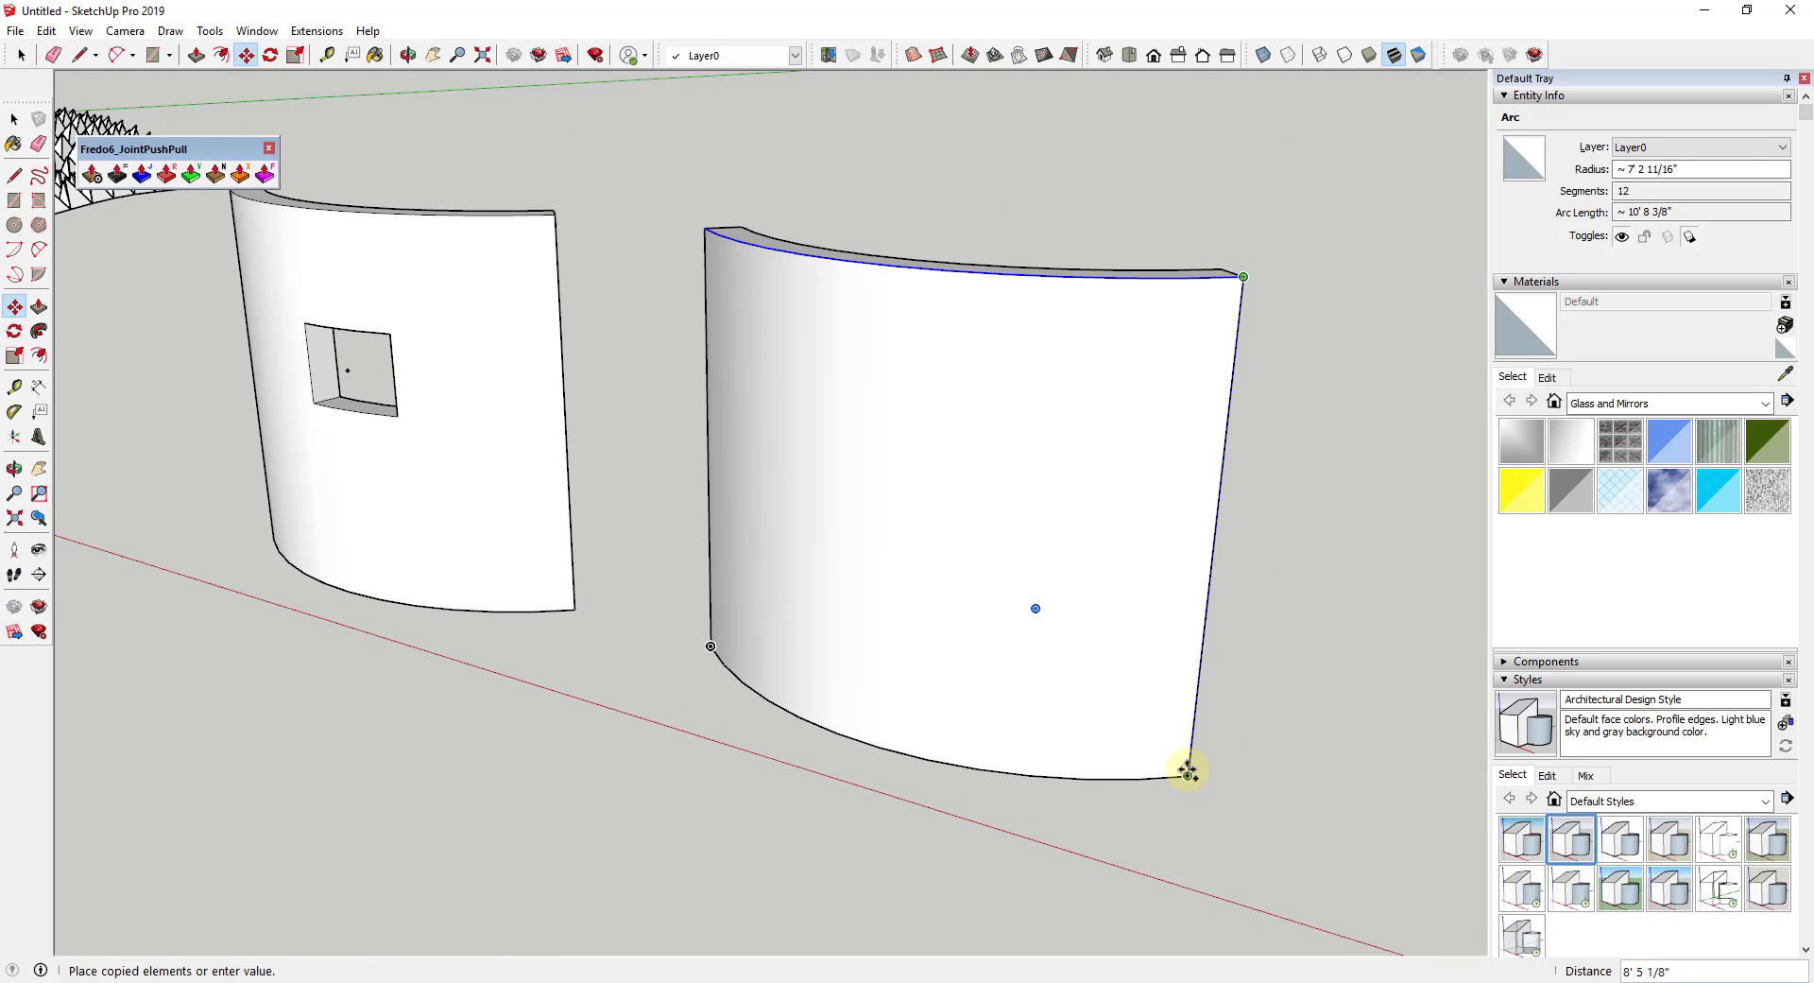
{"action": "left_click", "coordinate": [1188, 770]}
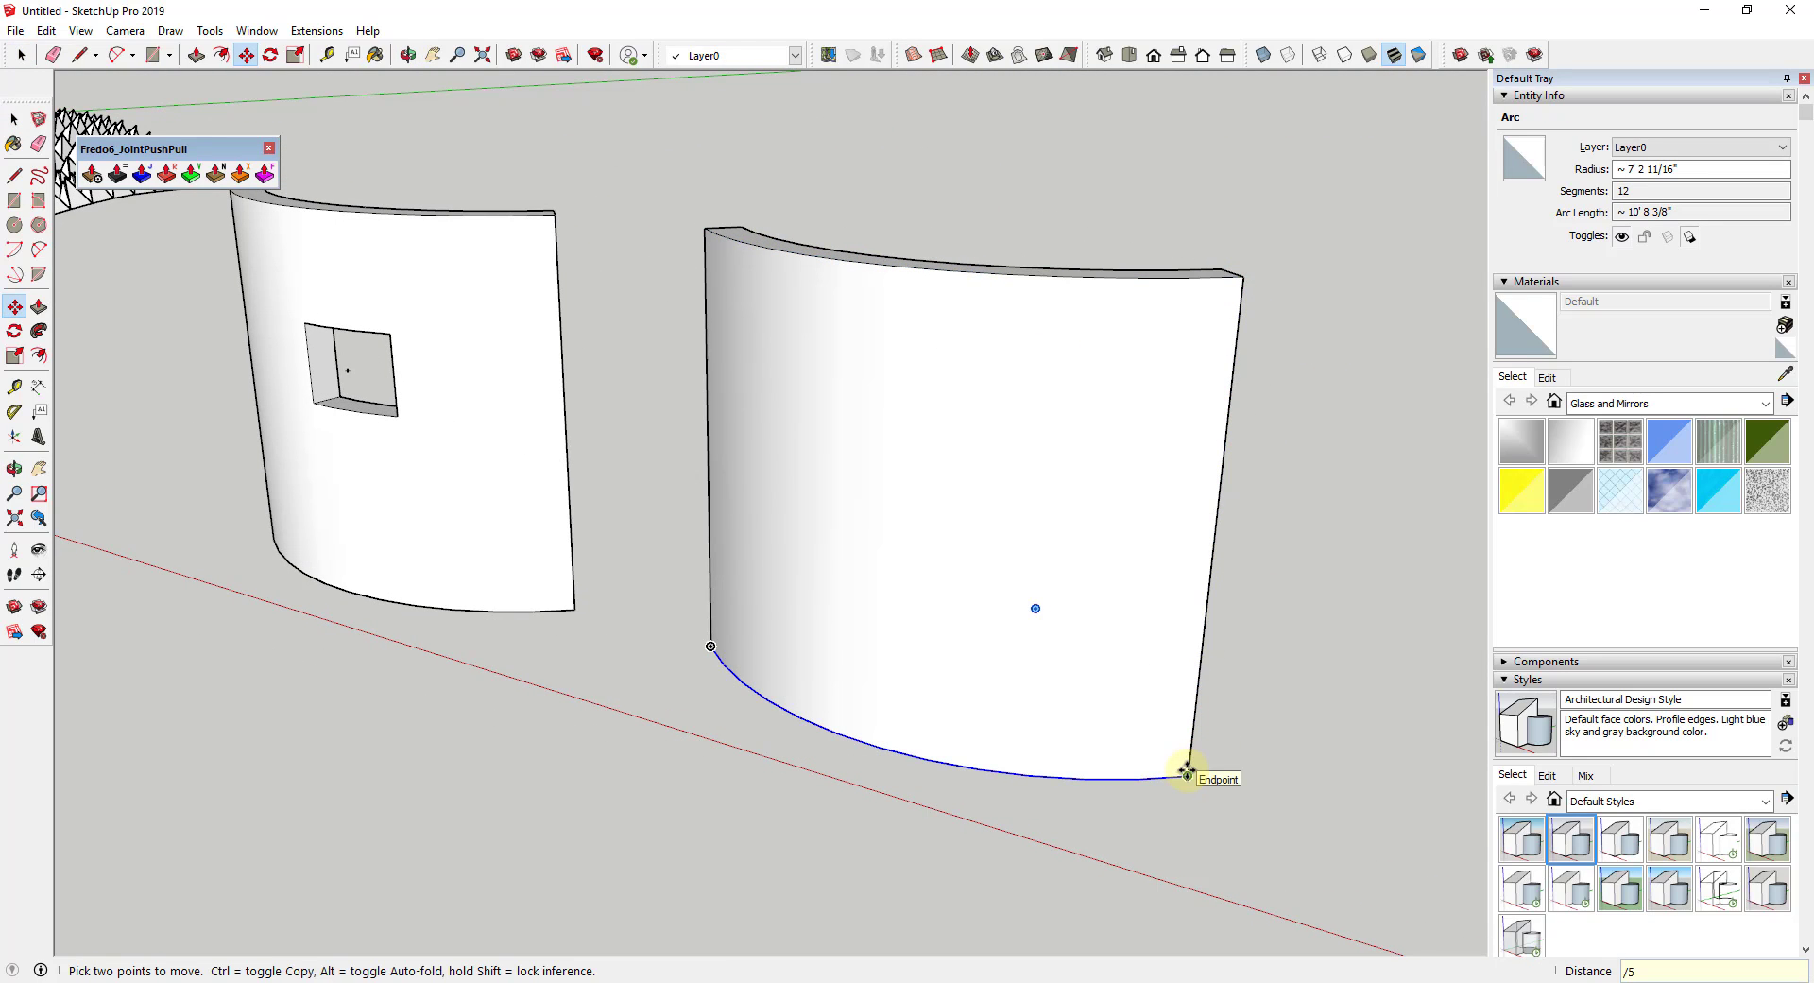
{"action": "type", "text": "/5"}
{"action": "key", "text": "Return"}
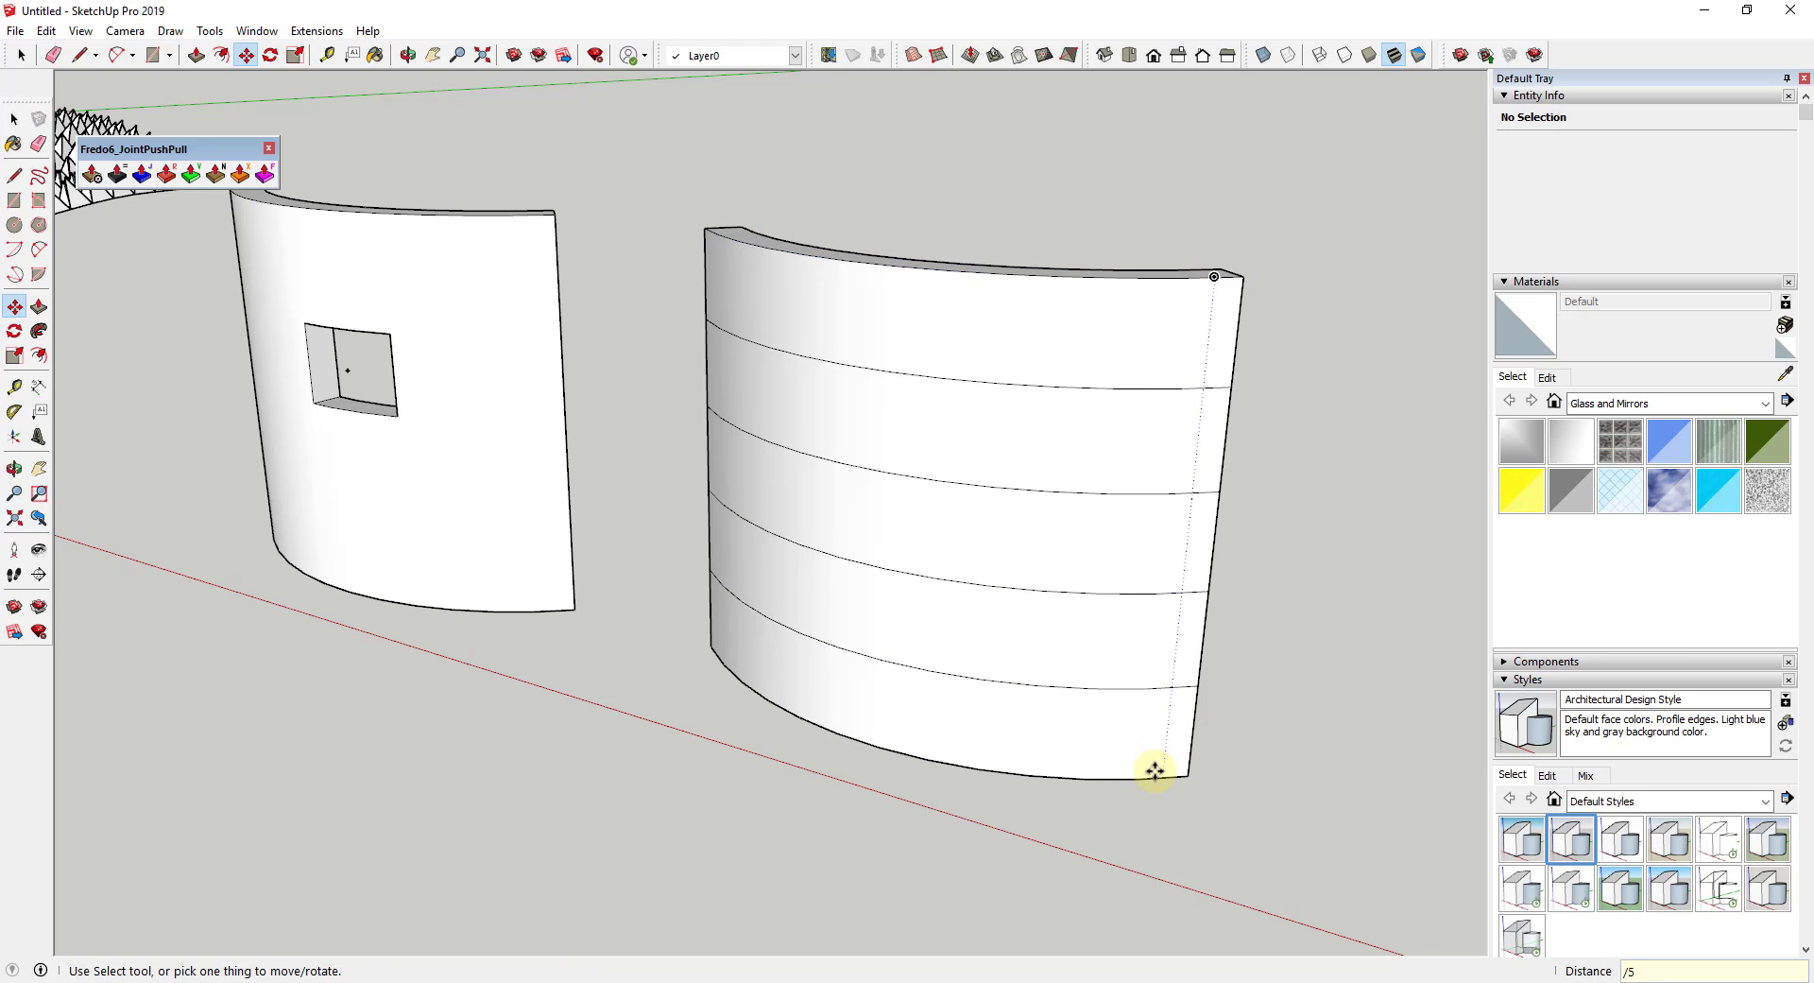
{"action": "key", "text": "space"}
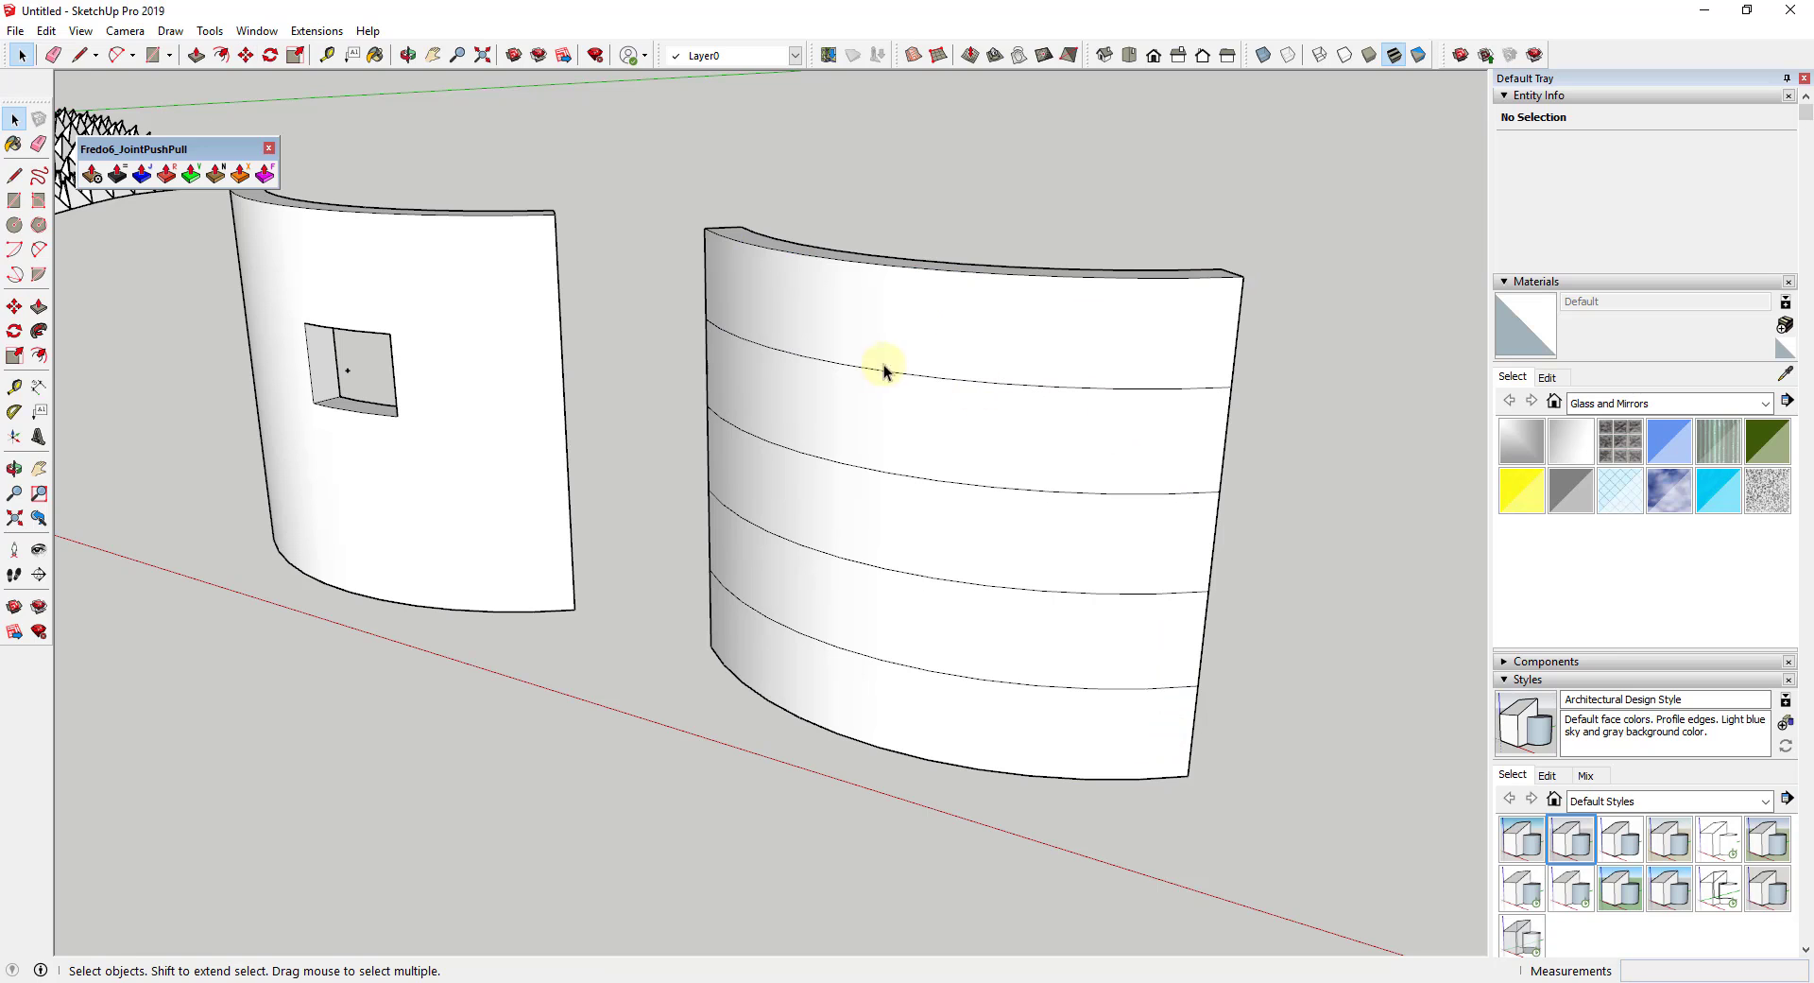
Select all five bands on the second wall's front and set the Joint Push Pull Borders option to Grid
{"action": "left_click", "coordinate": [923, 331]}
{"action": "left_click", "coordinate": [945, 460], "text": "shift"}
{"action": "left_click", "coordinate": [945, 544], "text": "shift"}
{"action": "left_click", "coordinate": [949, 635], "text": "shift"}
{"action": "left_click", "coordinate": [951, 723], "text": "shift"}
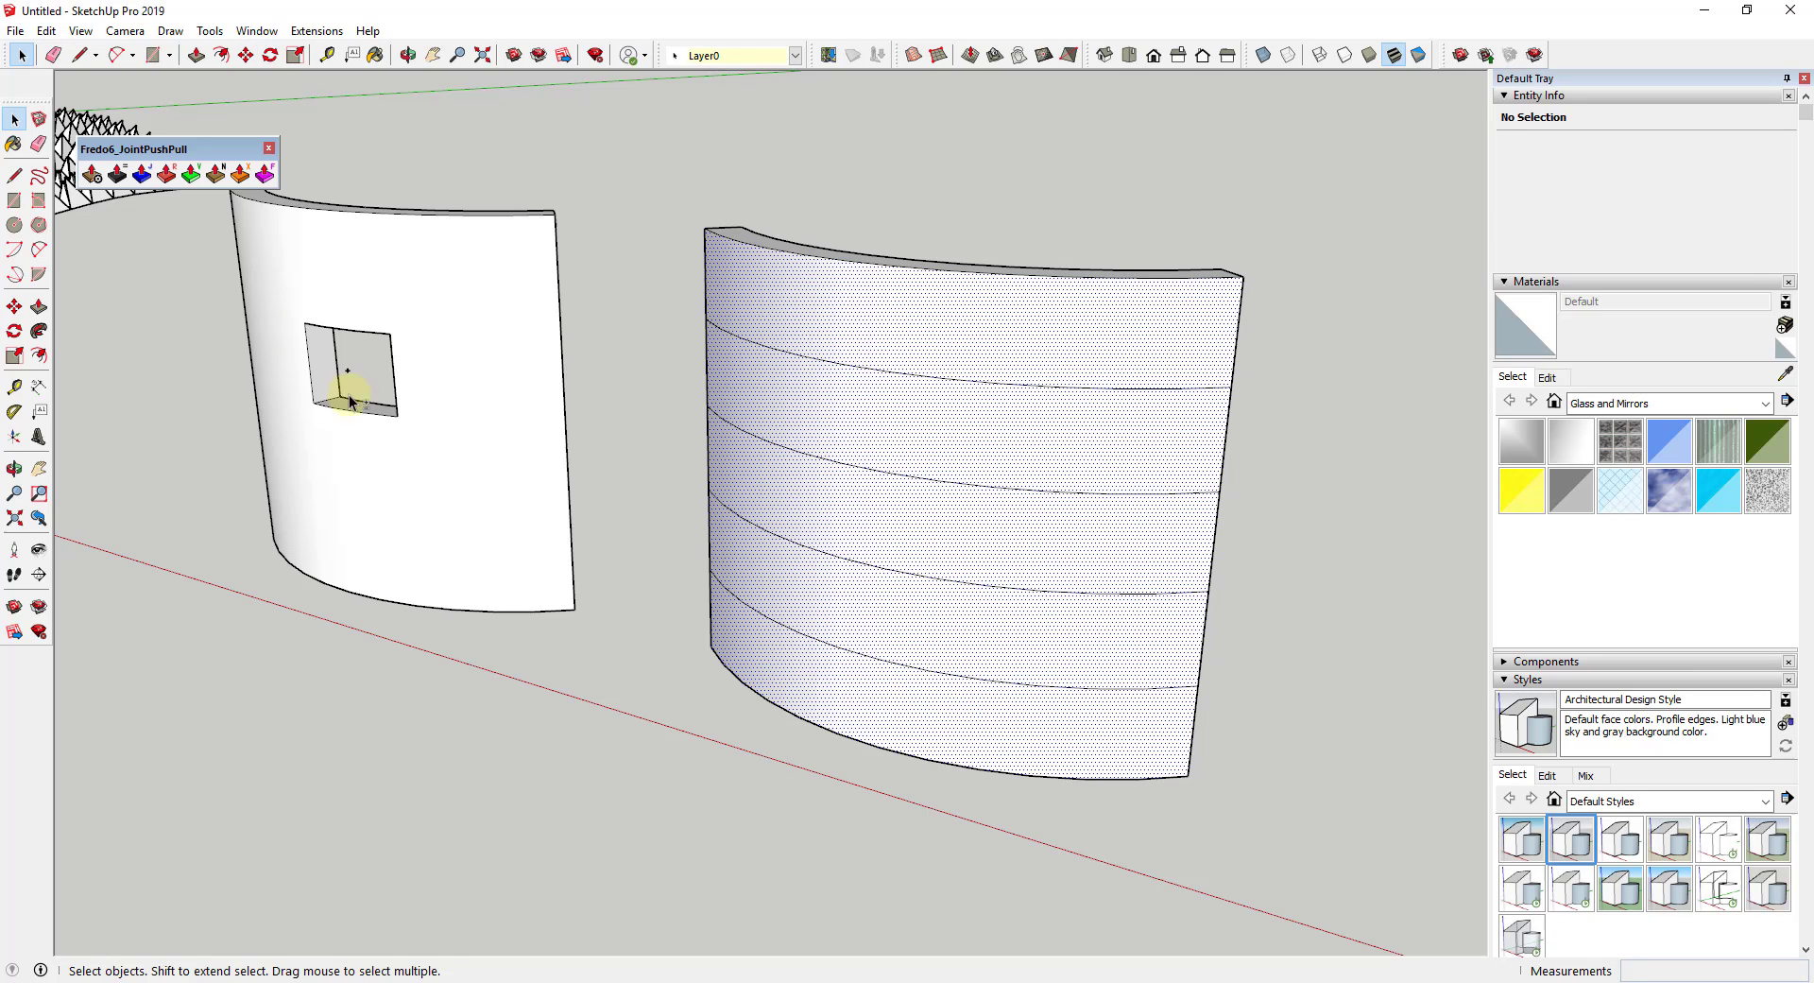
{"action": "left_click", "coordinate": [142, 175]}
{"action": "left_click", "coordinate": [782, 106]}
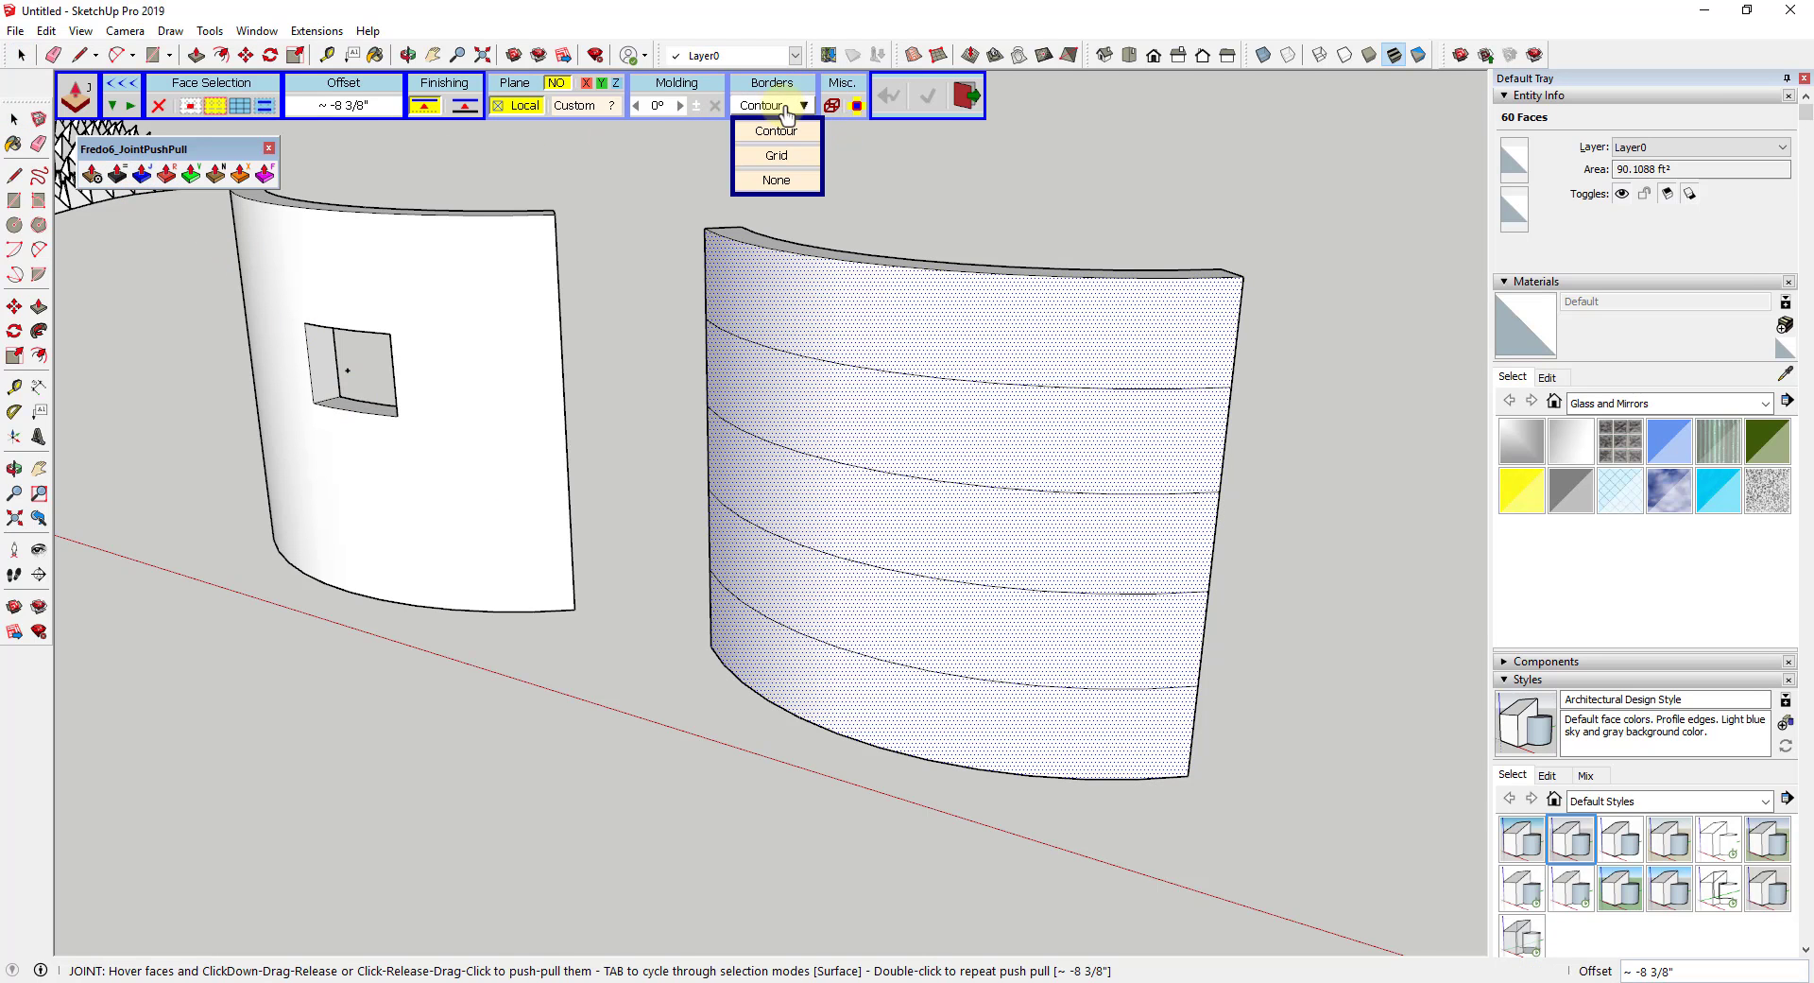
{"action": "left_click", "coordinate": [777, 155]}
Extrude the selected bands by about 7/16" to generate the gridded surface, and exit Joint Push Pull
{"action": "left_click", "coordinate": [960, 338]}
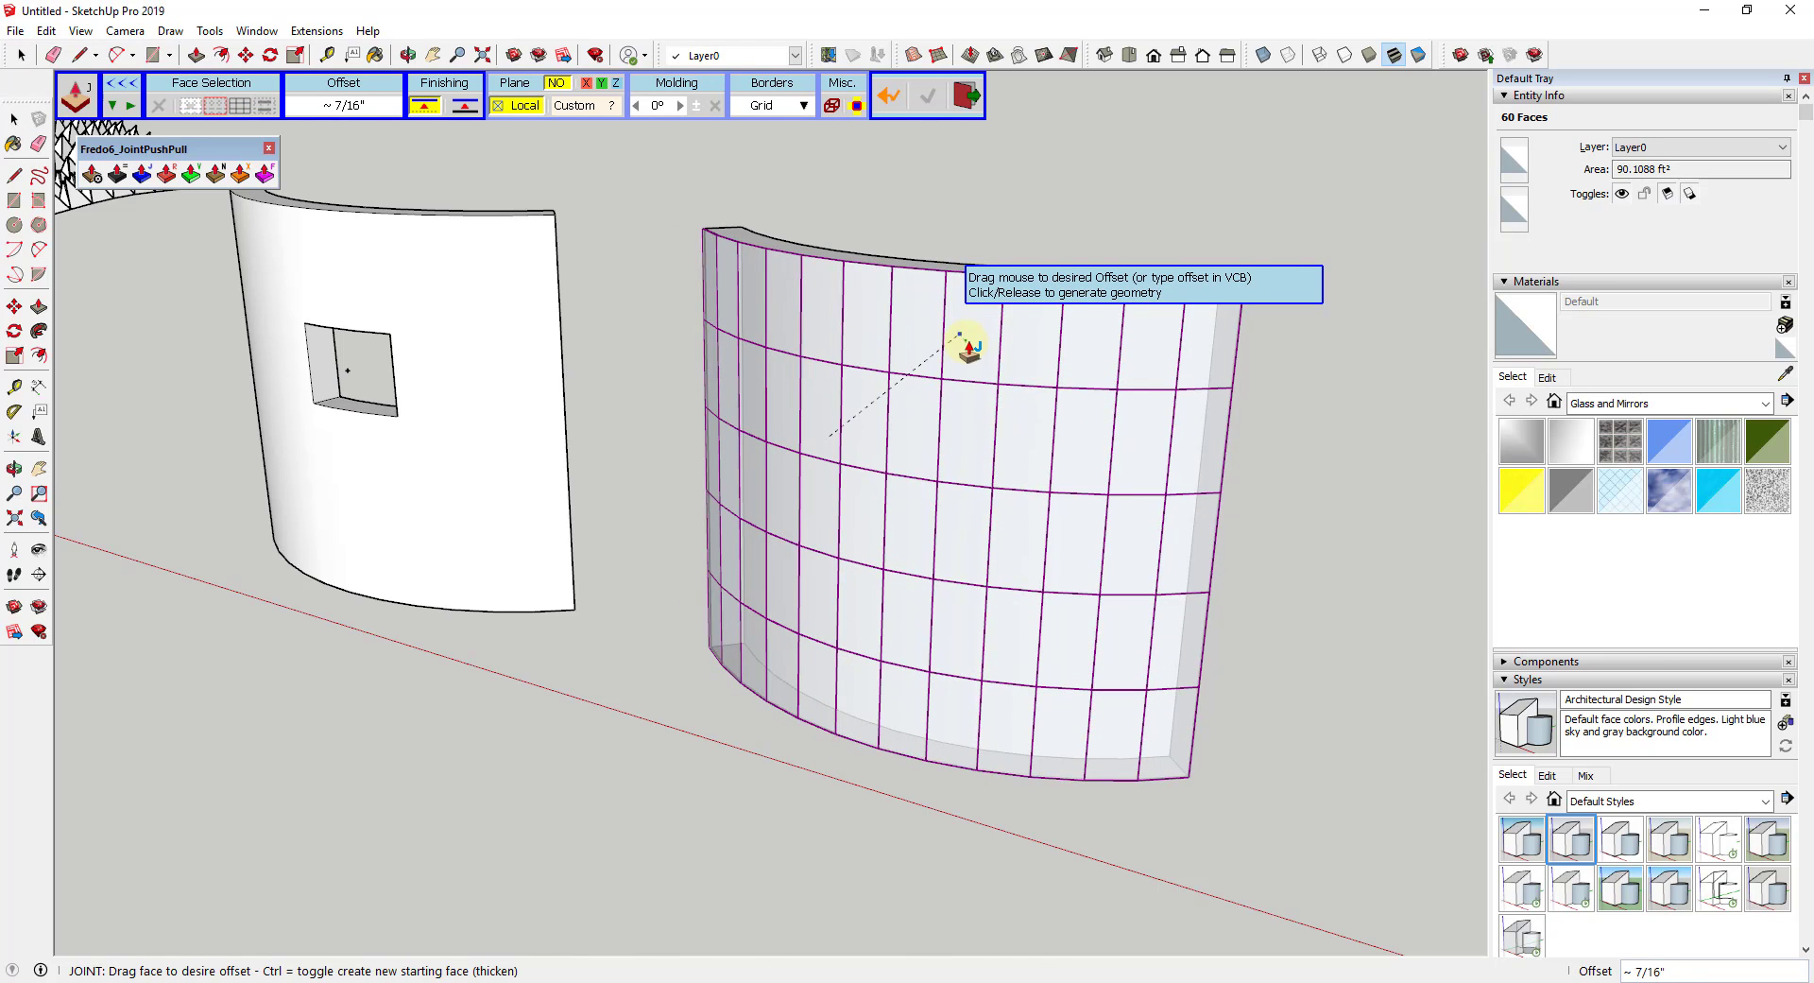
{"action": "left_click", "coordinate": [966, 342]}
{"action": "middle_click_drag", "start_coordinate": [1272, 543], "coordinate": [1238, 426]}
{"action": "scroll", "coordinate": [769, 389], "scroll_direction": "up", "scroll_amount": 3}
{"action": "scroll", "coordinate": [964, 454], "scroll_direction": "down", "scroll_amount": 3}
{"action": "key", "text": "space"}
Select a single panel in the second wall's top row and examine the individual faces of the grid
{"action": "middle_click_drag", "start_coordinate": [964, 454], "coordinate": [775, 354]}
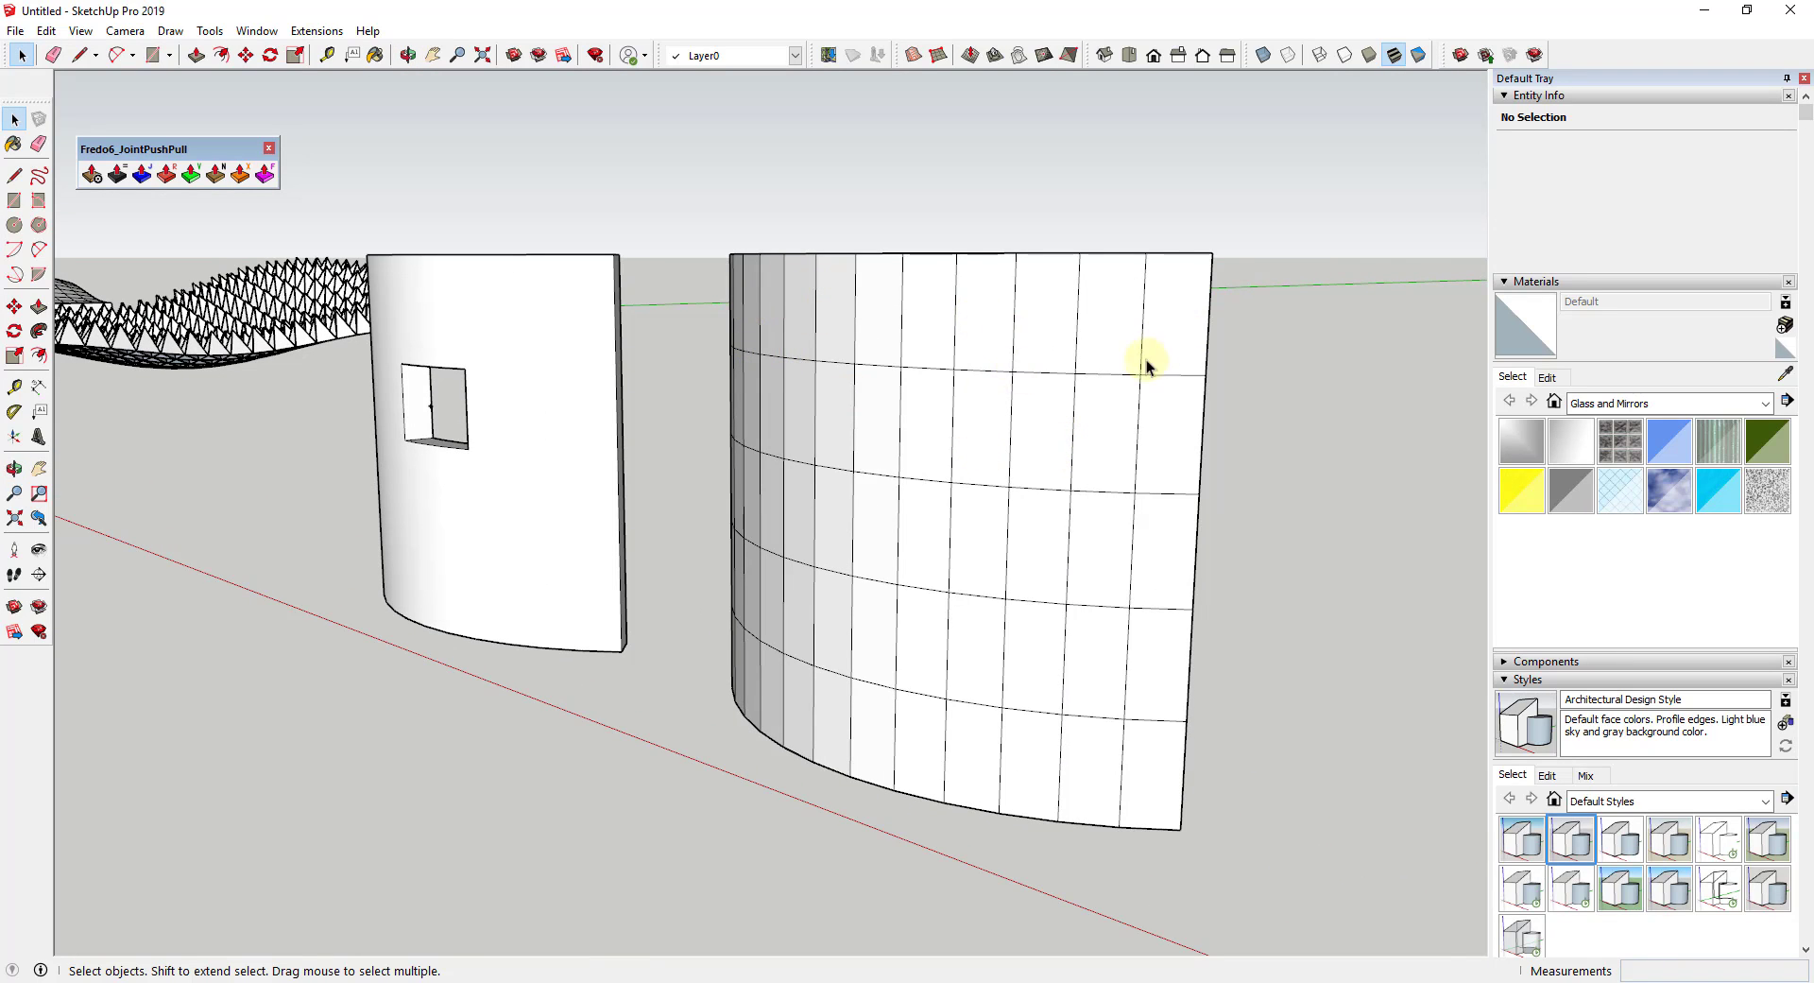
{"action": "middle_click_drag", "start_coordinate": [1002, 466], "coordinate": [856, 485]}
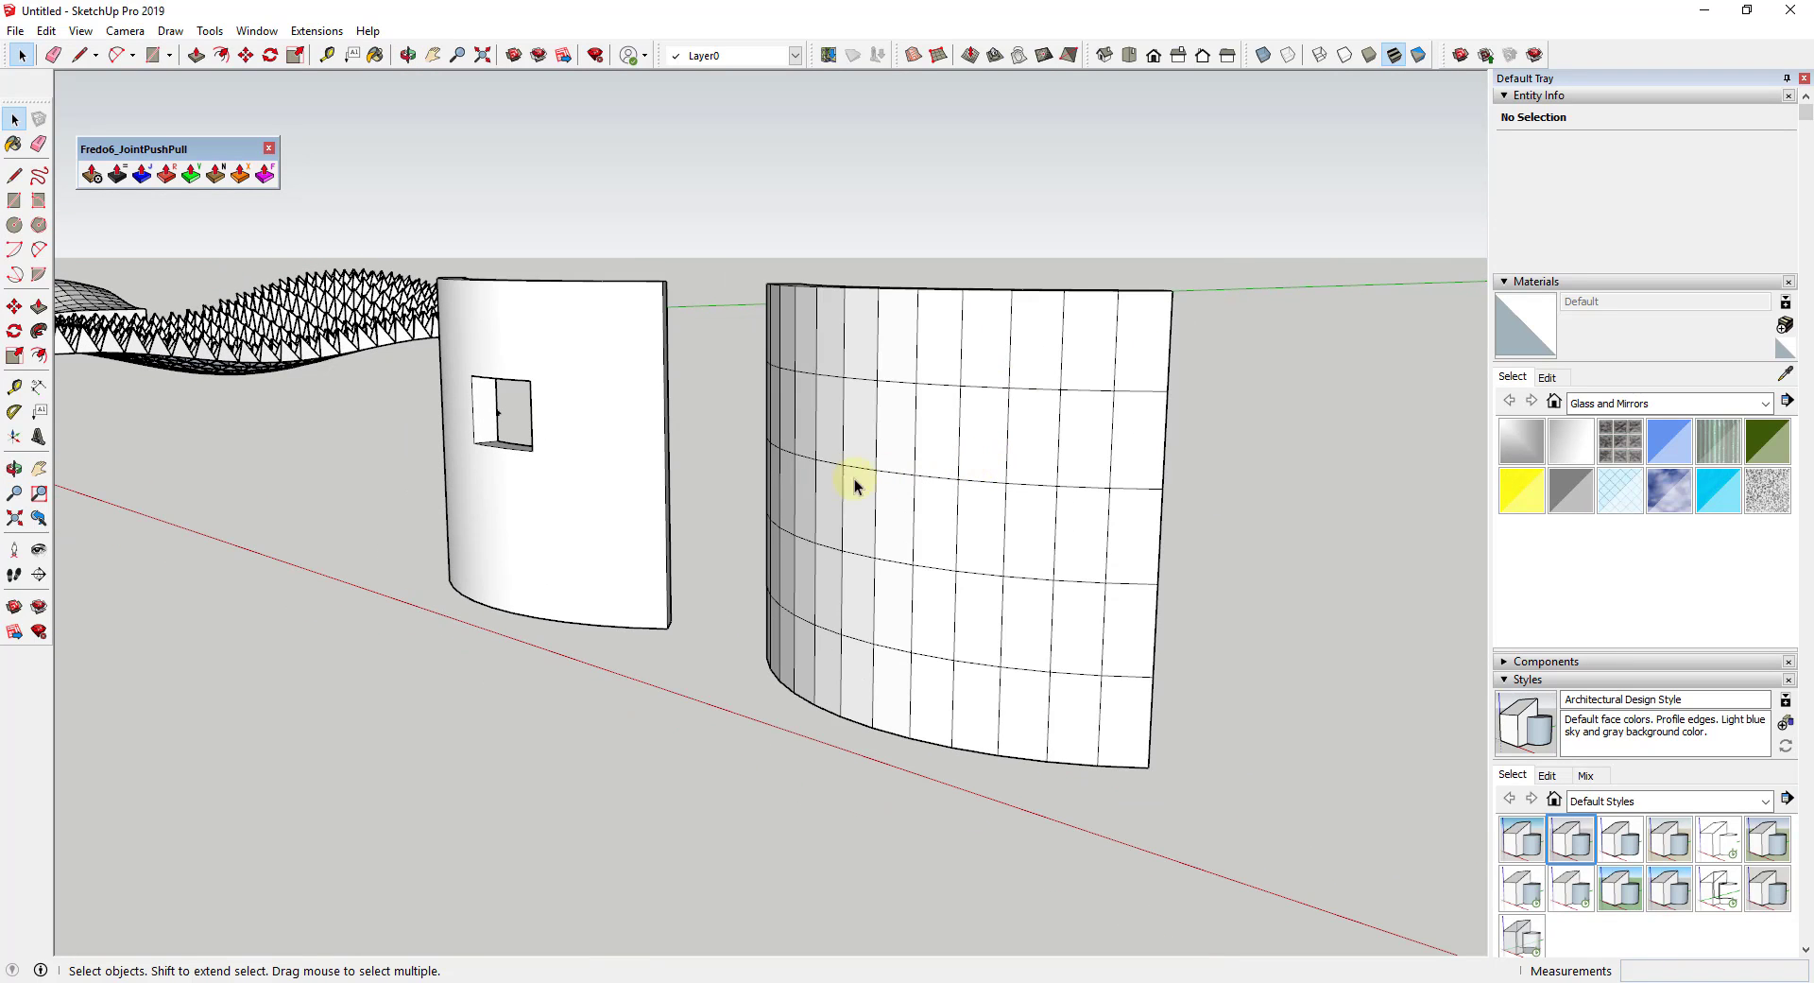
{"action": "left_click", "coordinate": [978, 342]}
{"action": "left_click", "coordinate": [931, 342]}
{"action": "middle_click_drag", "start_coordinate": [874, 397], "coordinate": [1168, 620]}
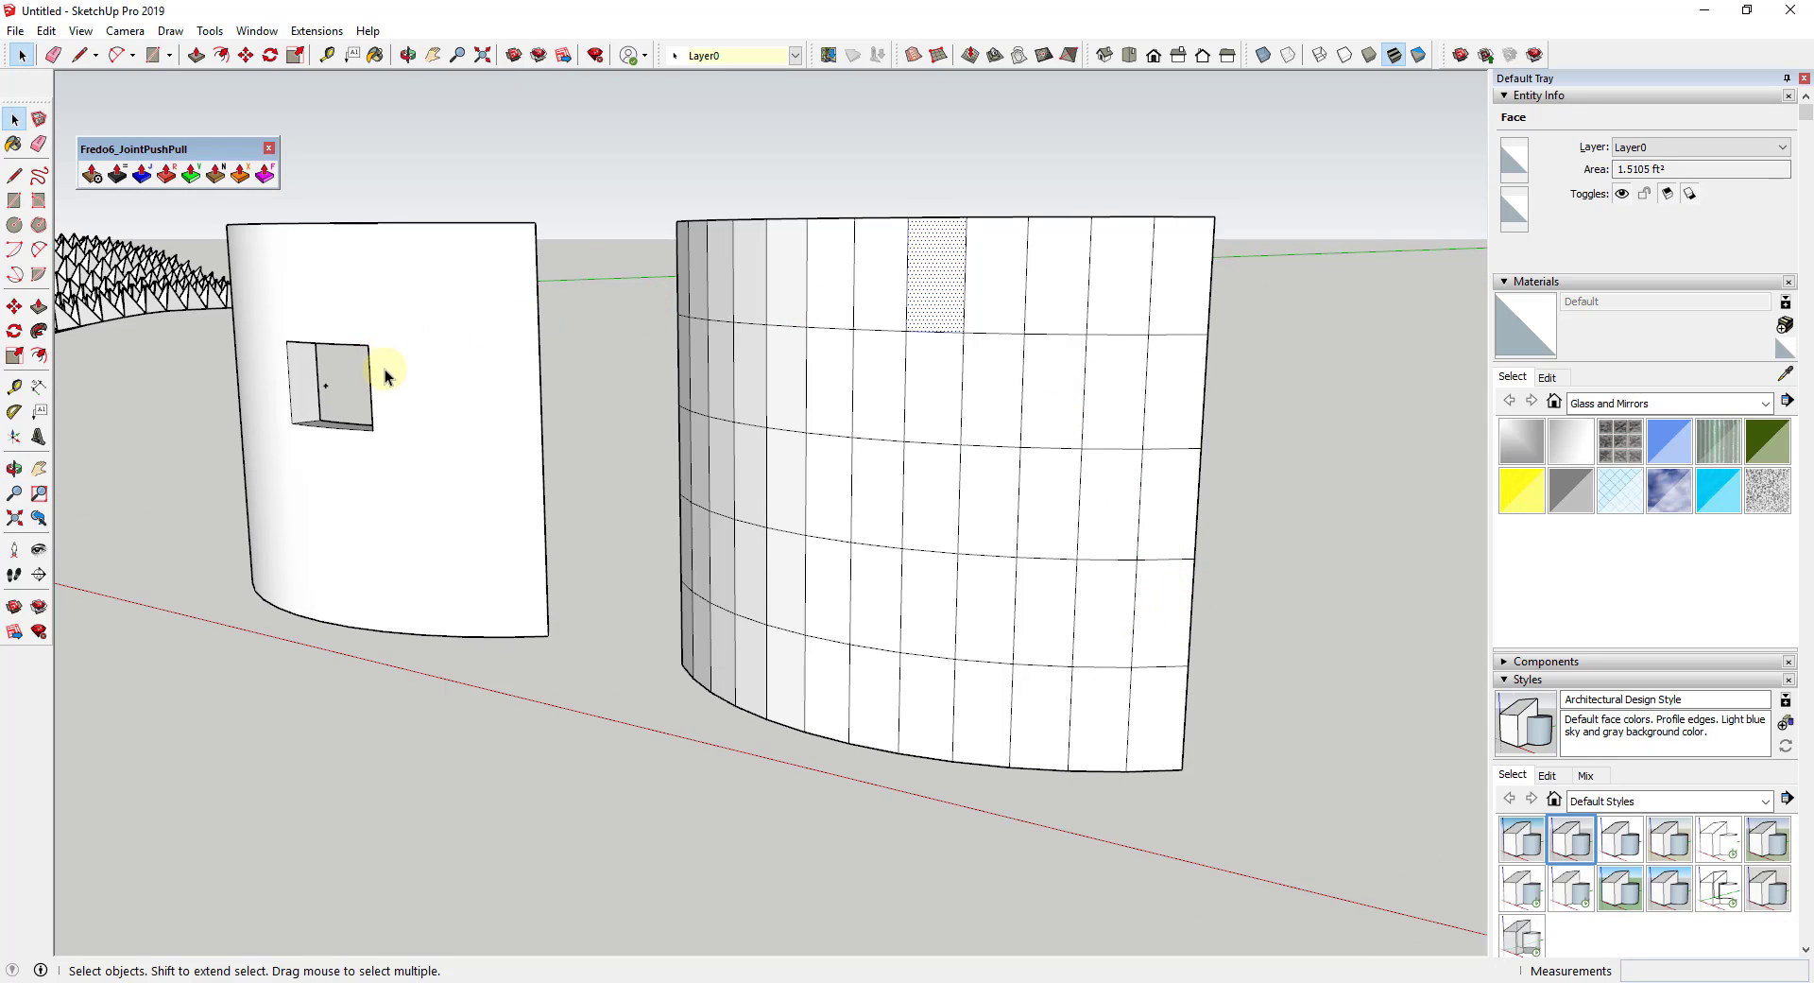
{"action": "scroll", "coordinate": [954, 484], "scroll_direction": "down", "scroll_amount": 2}
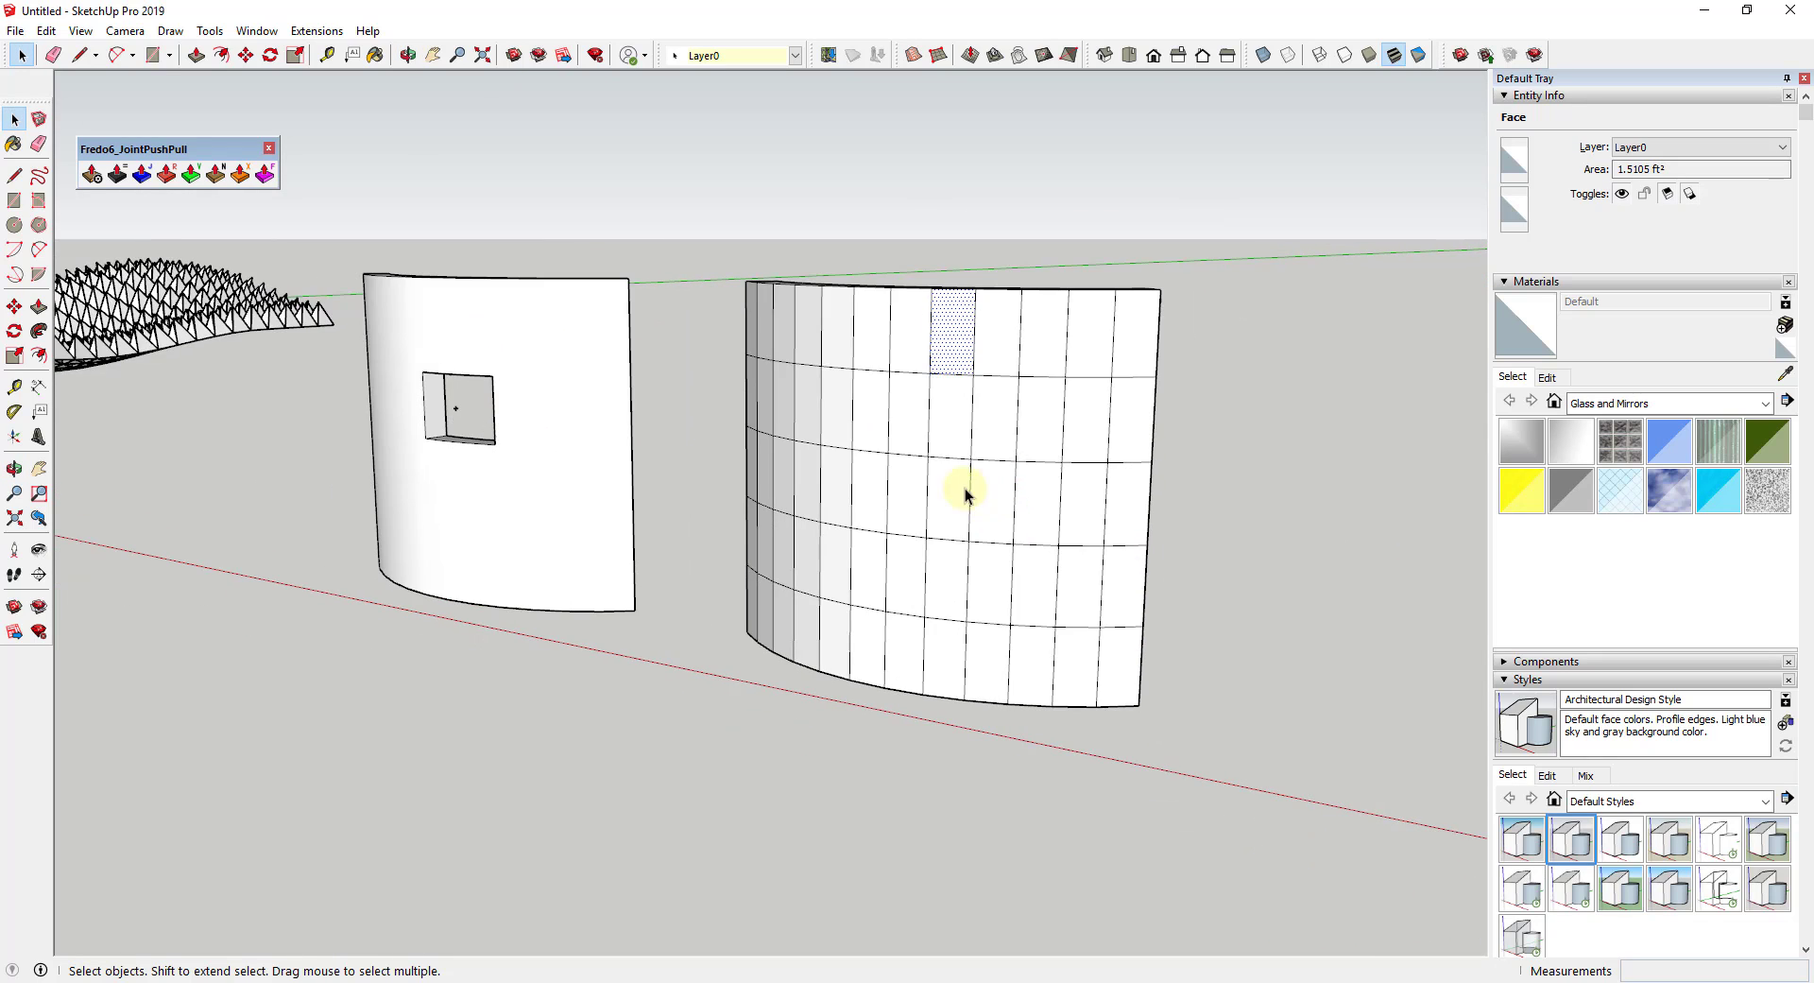
{"action": "middle_click_drag", "start_coordinate": [964, 491], "coordinate": [775, 425]}
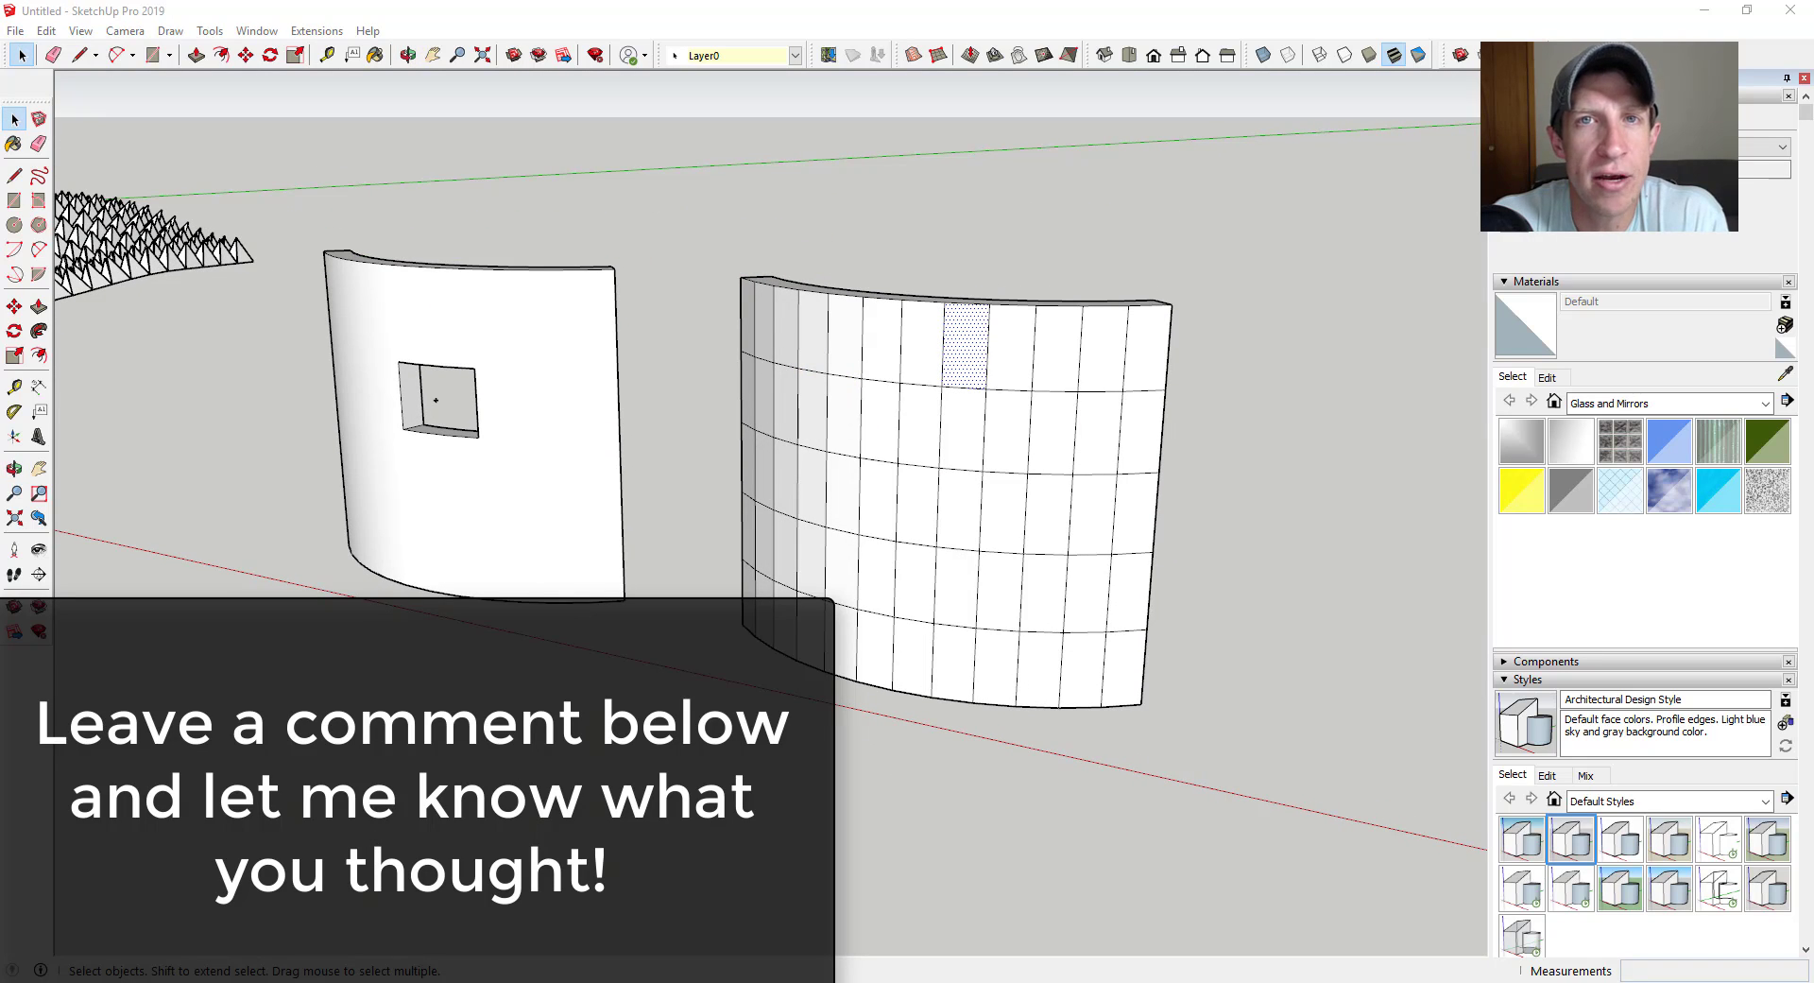